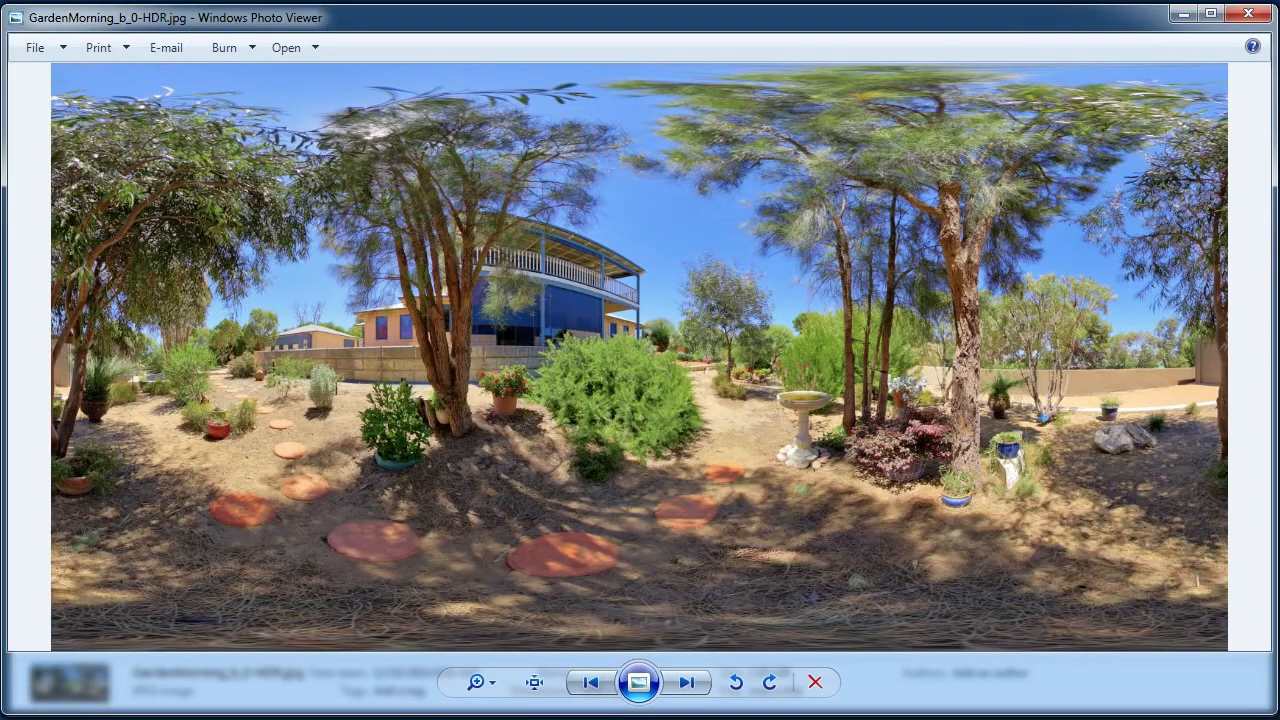
Close the garden HDR panorama, open IMG_7636.JPG, and browse the fisheye exposures through IMG_7642.JPG.
key(alt+F4)
click(438, 47)
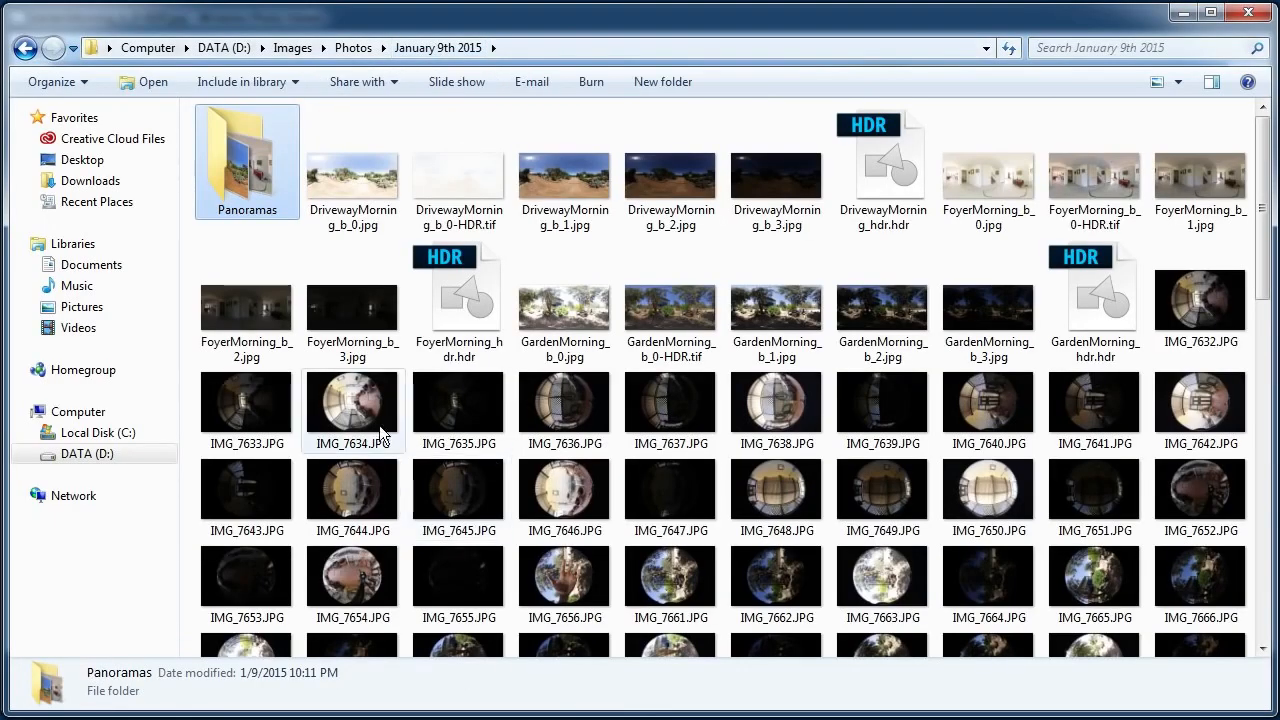
double_click(556, 401)
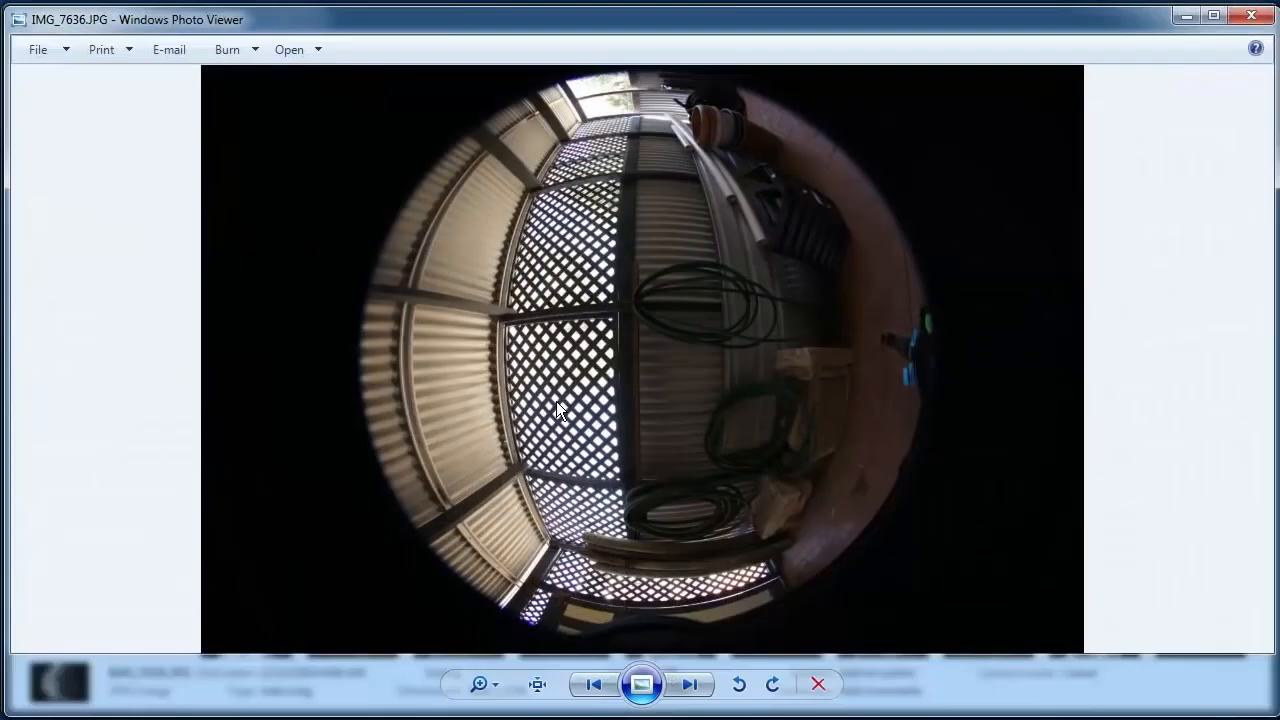
click(688, 684)
click(692, 686)
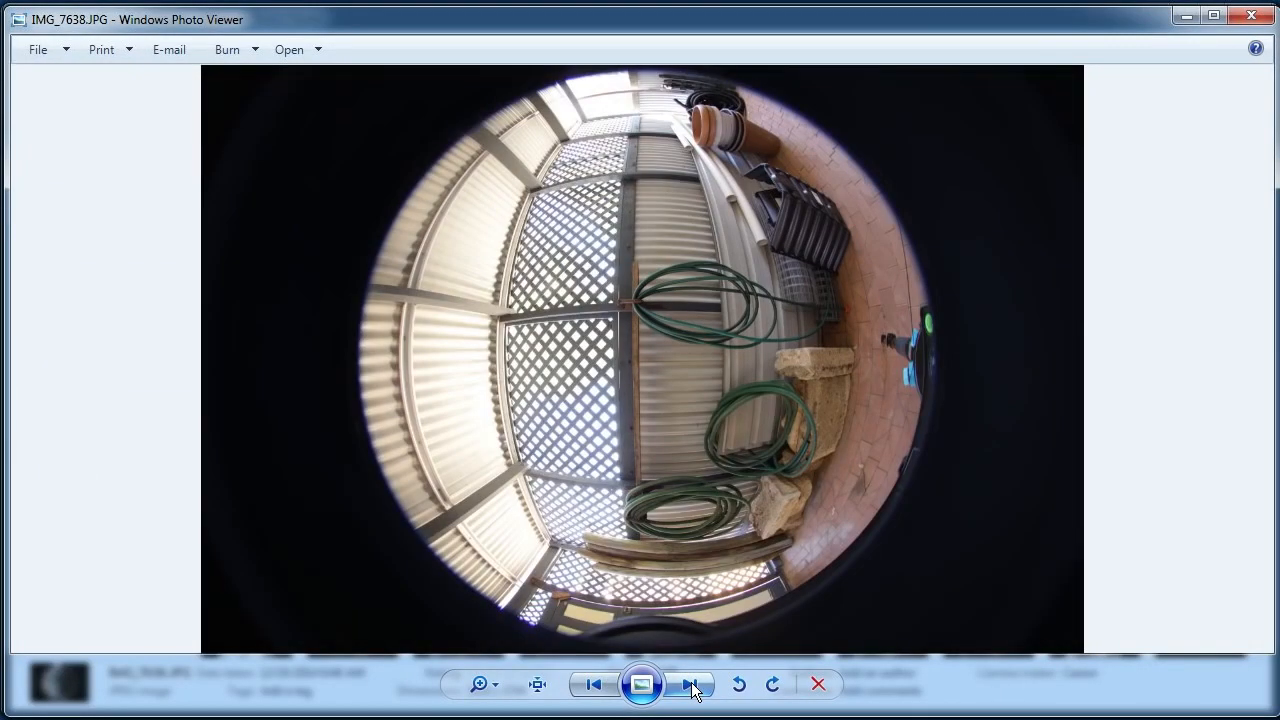
click(690, 685)
click(690, 685)
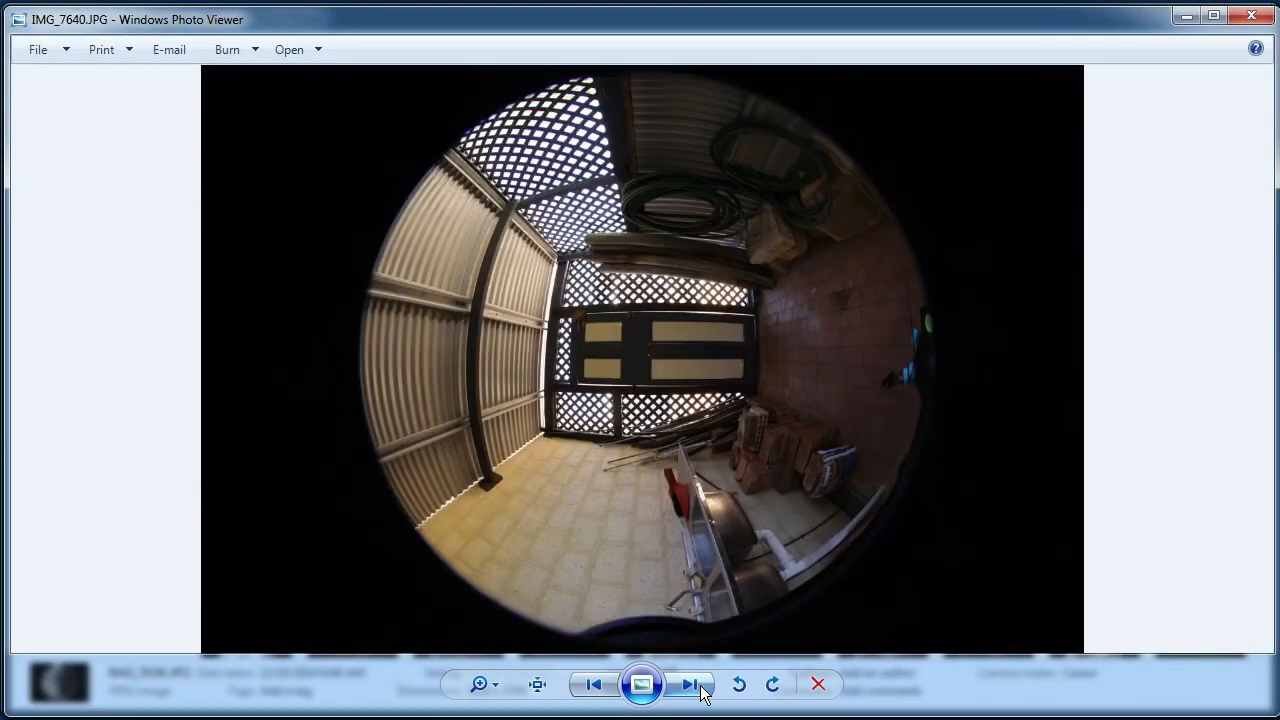
click(690, 685)
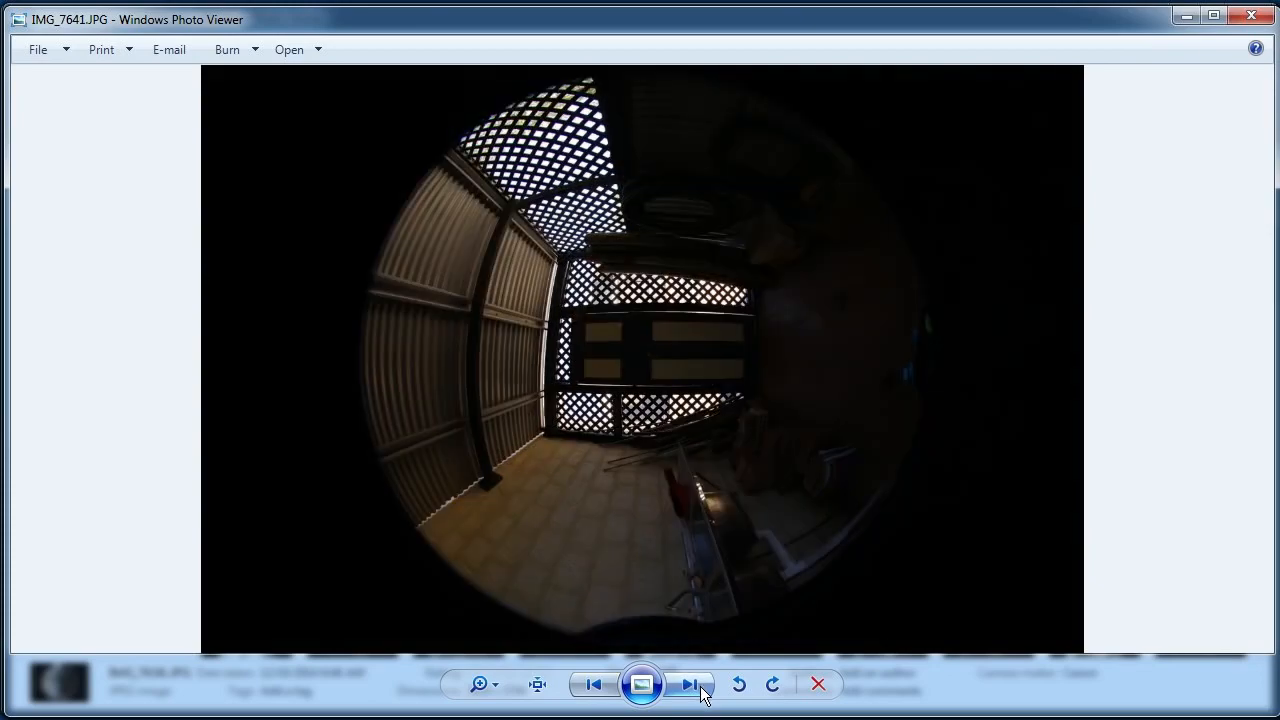
click(690, 685)
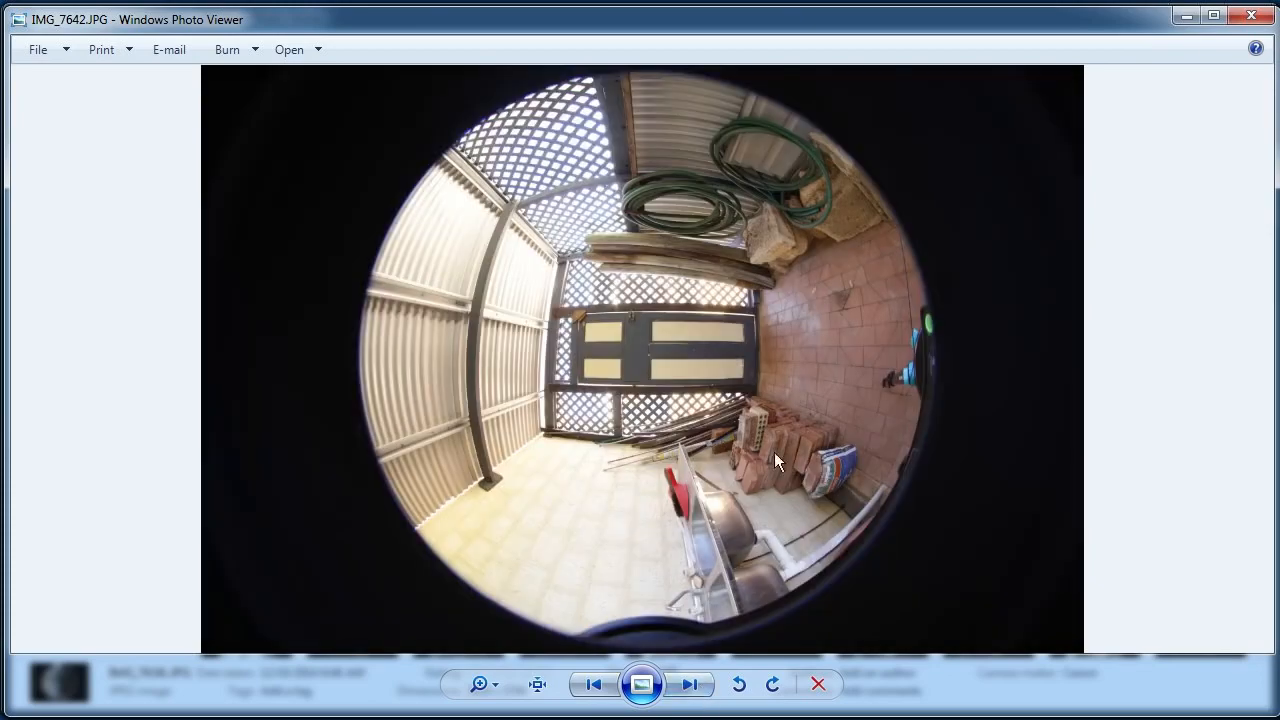
click(1250, 16)
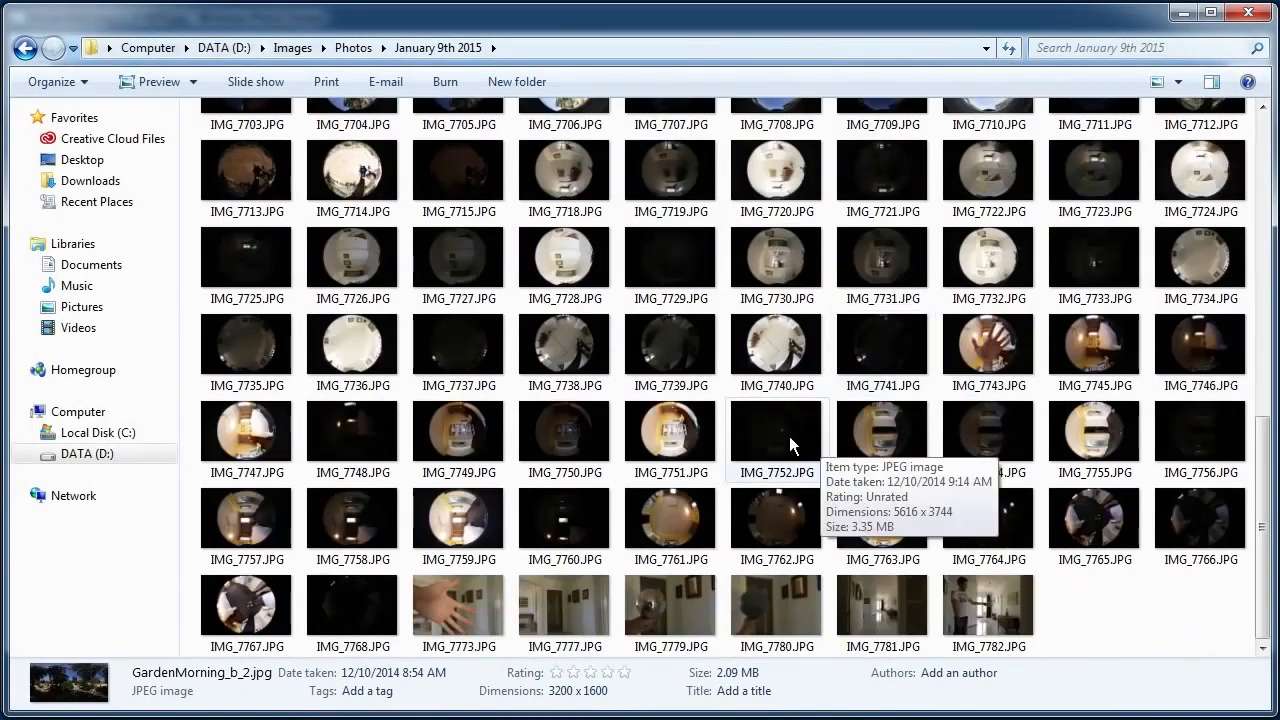
Open IMG_7700.JPG from the January 9th 2015 folder and view its bracketed exposures through IMG_7703.JPG.
scroll(795, 420, up, 3)
click(980, 221)
double_click(980, 221)
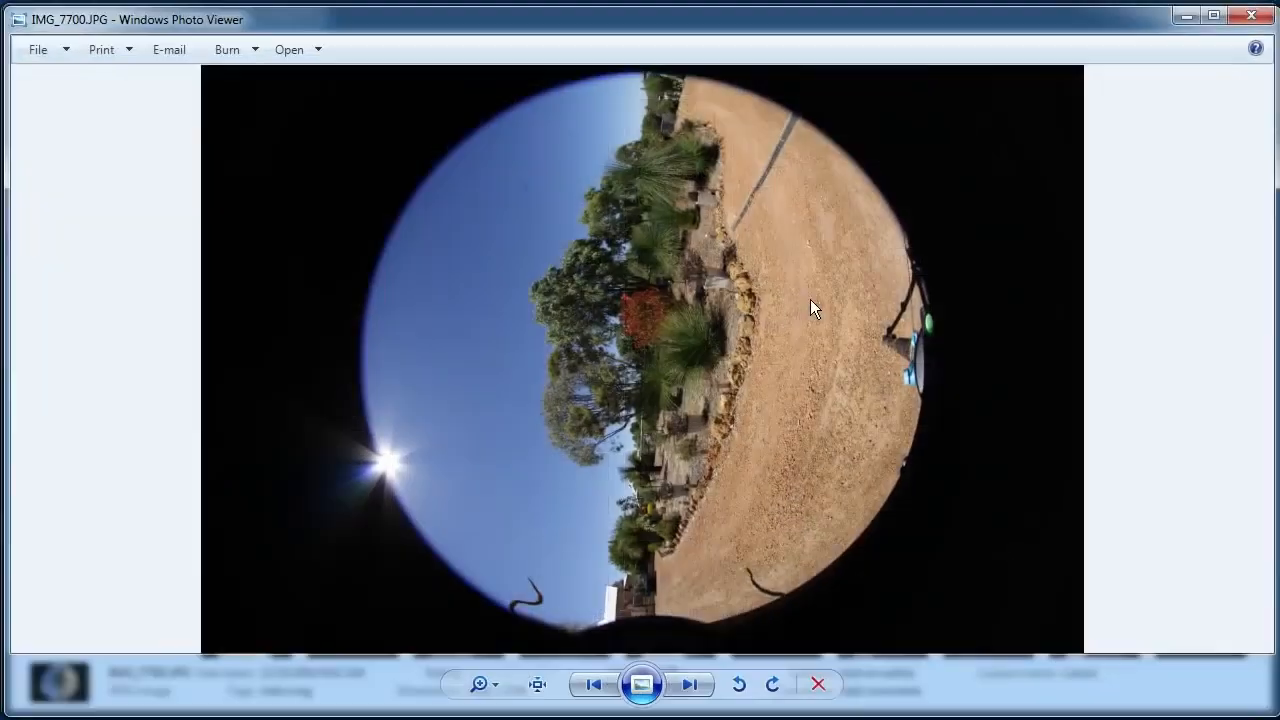
click(689, 690)
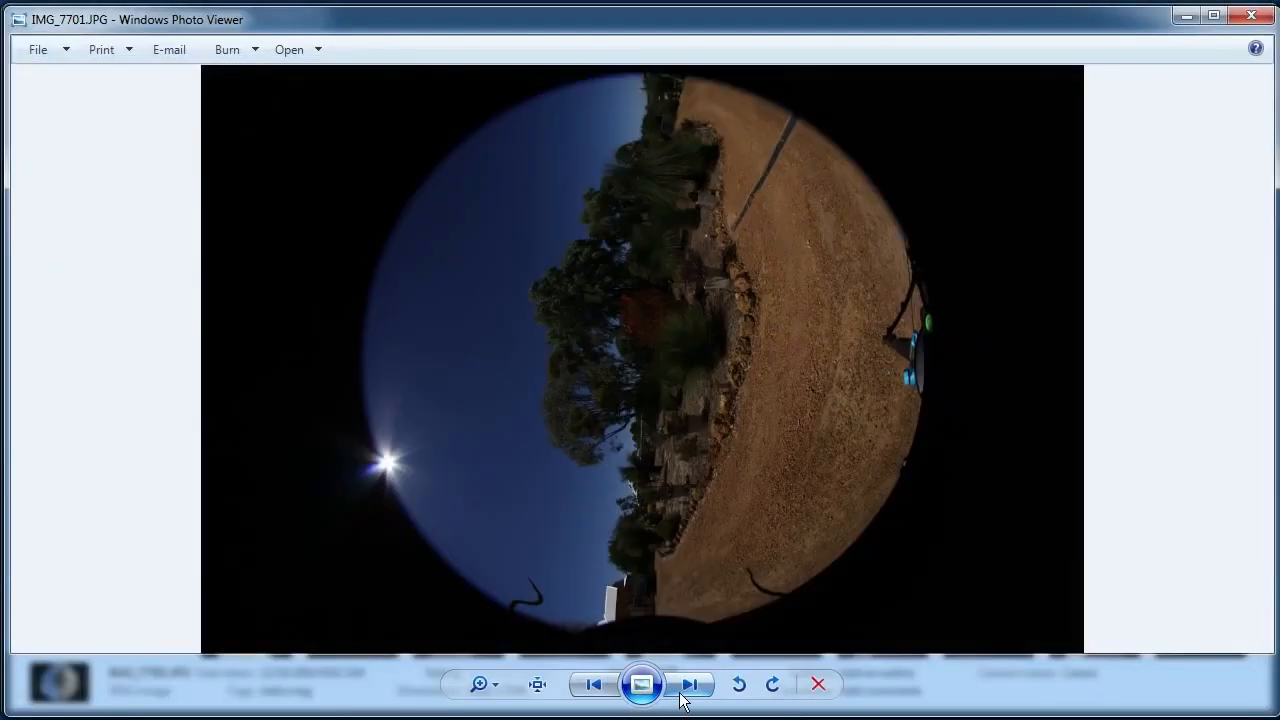
click(689, 690)
click(690, 688)
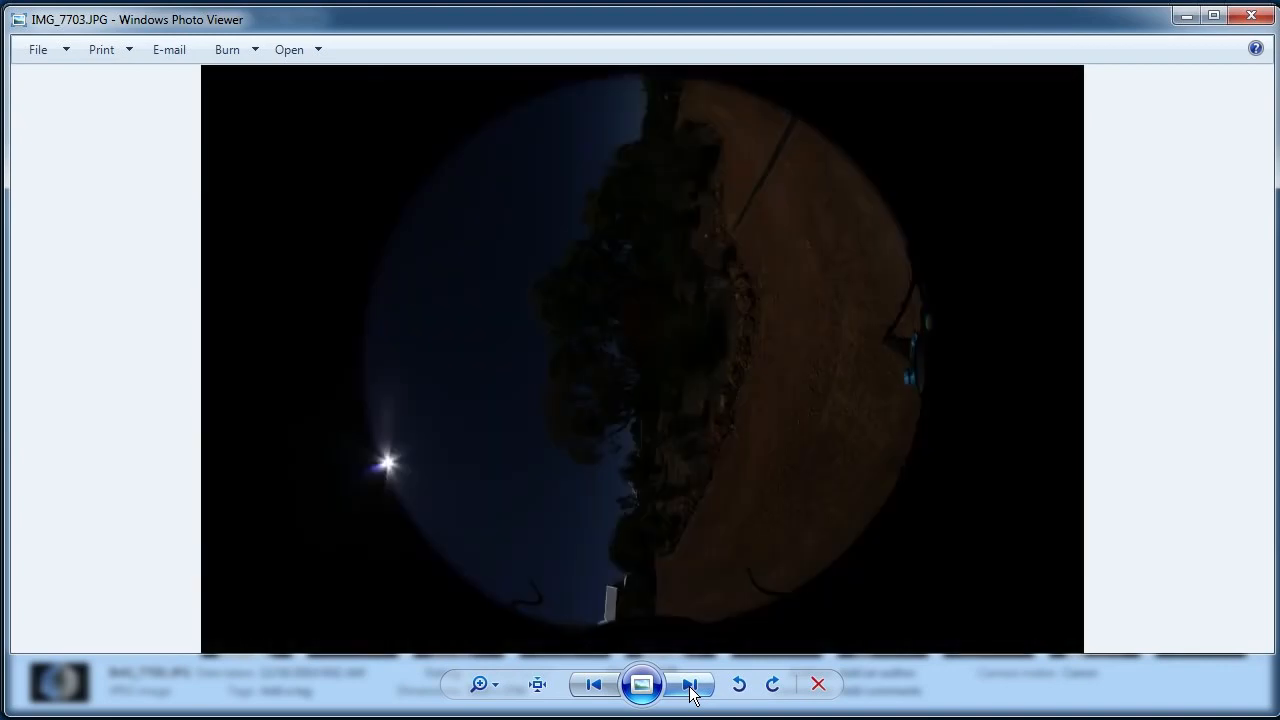
Browse the driveway fisheye shots from IMG_7704.JPG through the sky views to the ground shot IMG_7712.JPG.
click(691, 688)
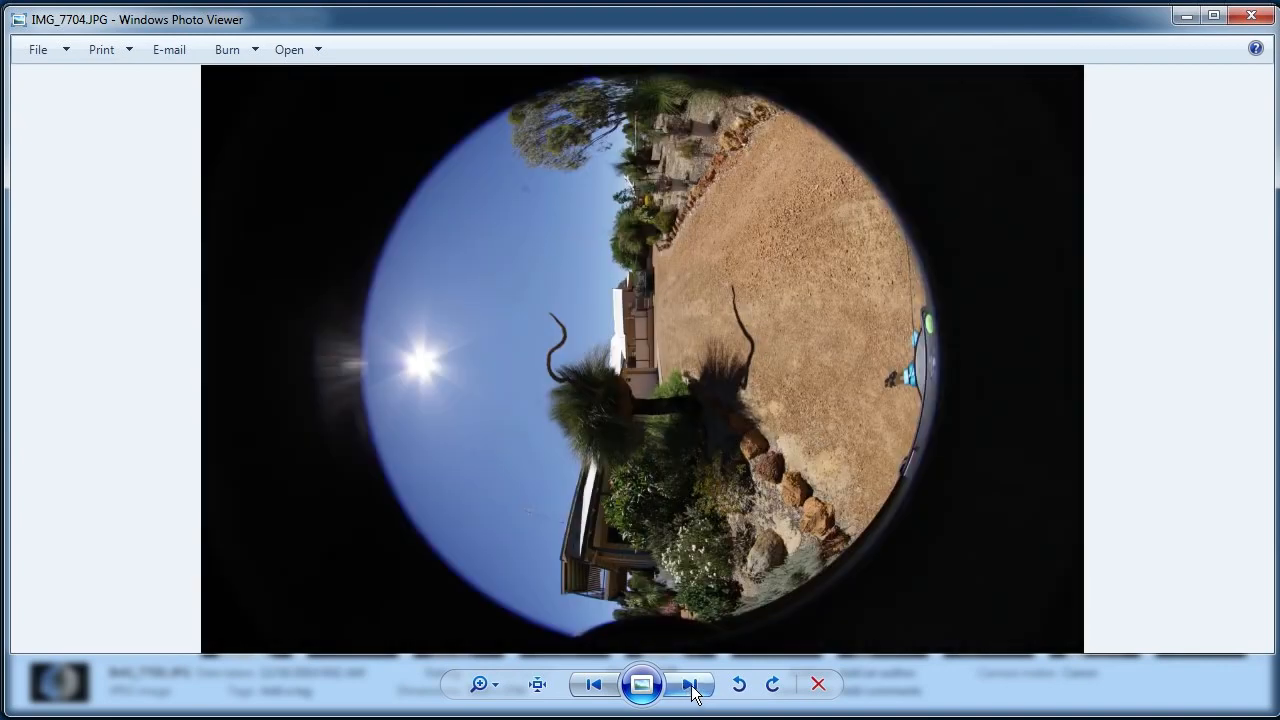
click(692, 688)
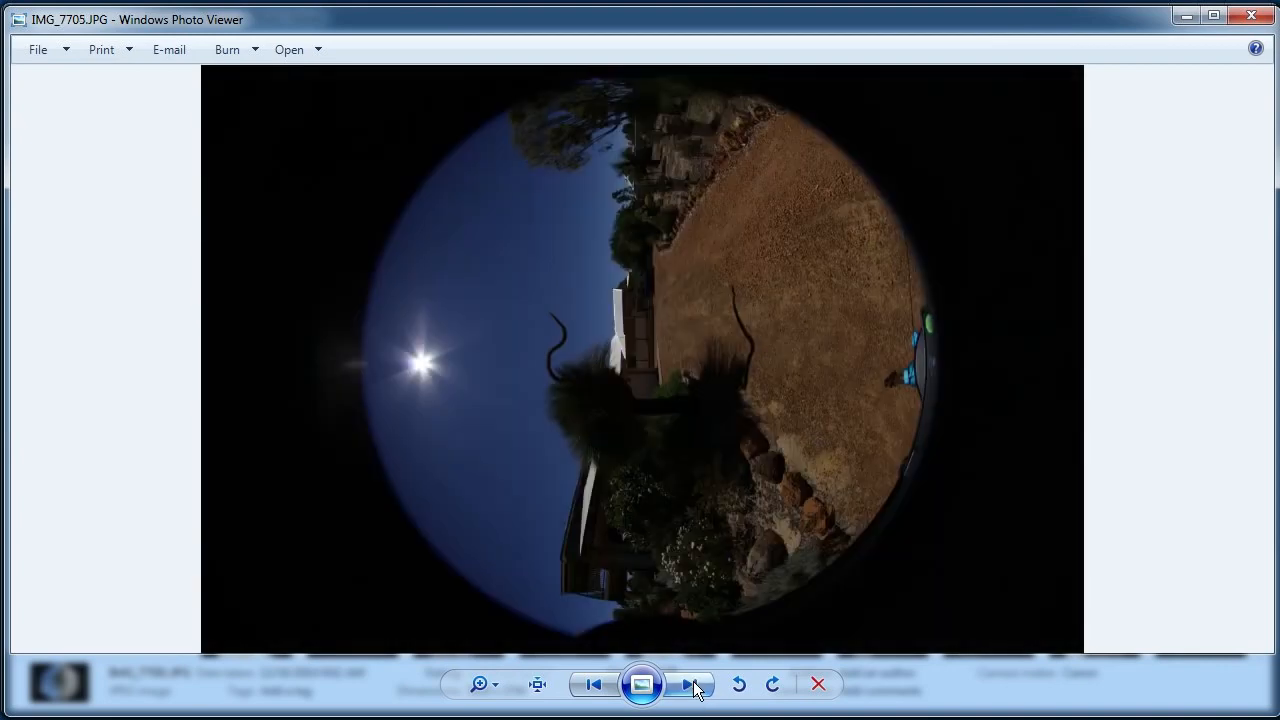
click(698, 688)
click(700, 688)
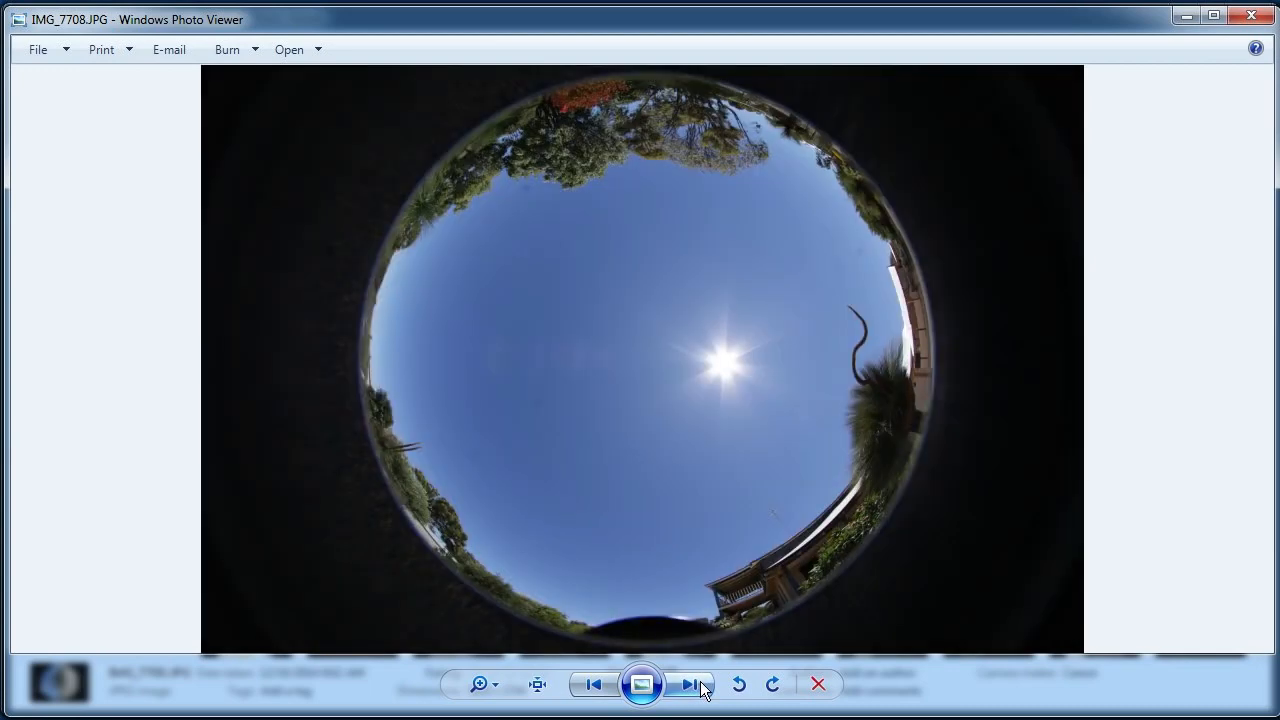
click(700, 688)
click(697, 688)
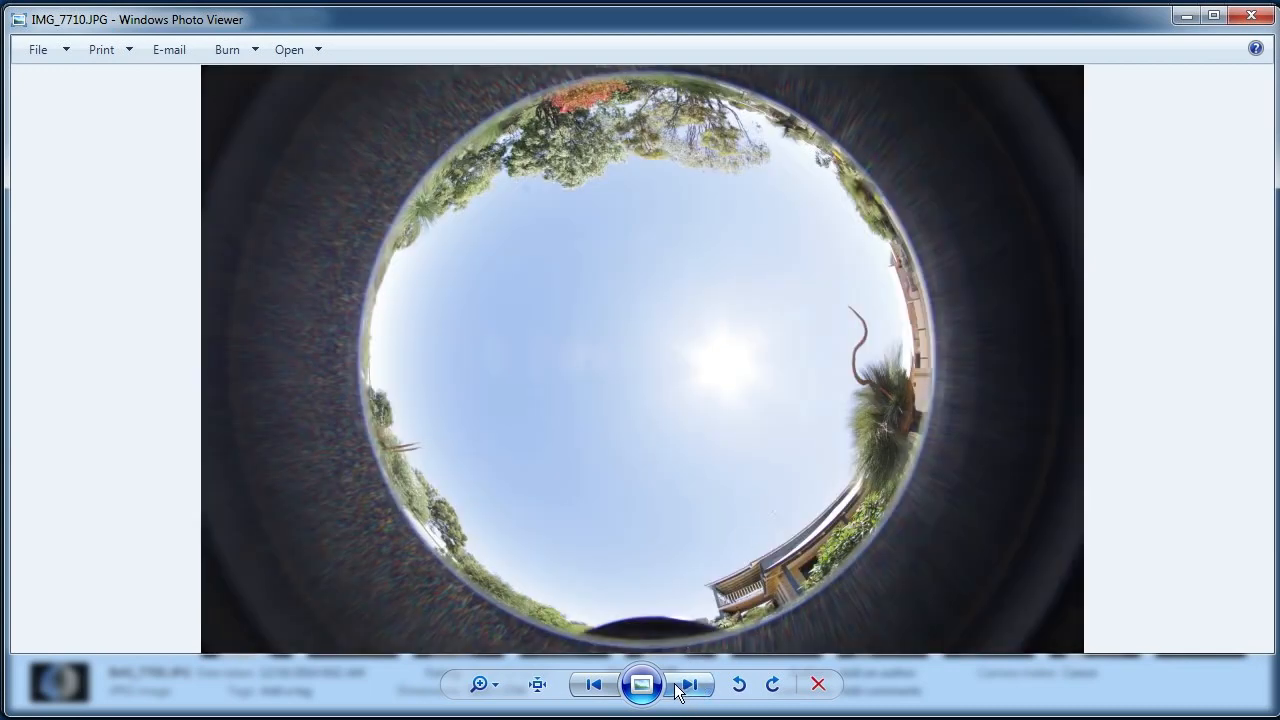
click(684, 690)
click(678, 690)
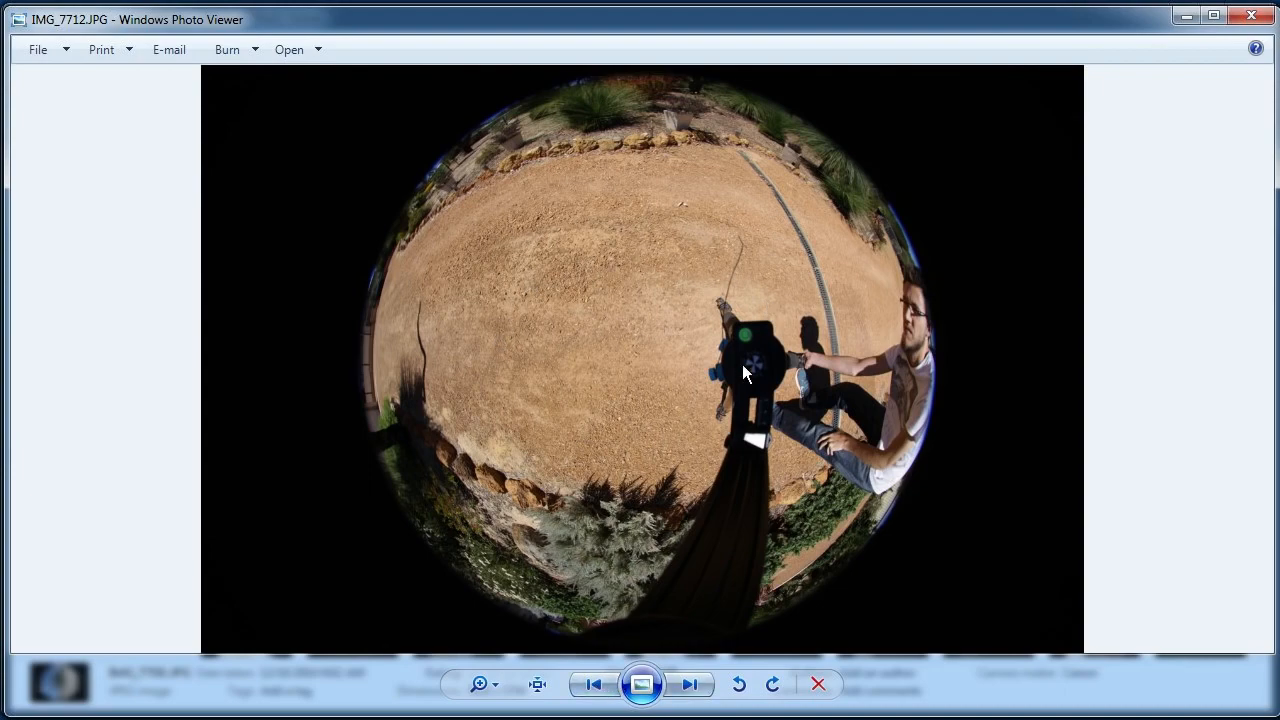
Inspect the tripod head in IMG_7712.JPG at actual size, restore the fitted view, and close the photo.
click(533, 688)
drag(743, 391, 366, 354)
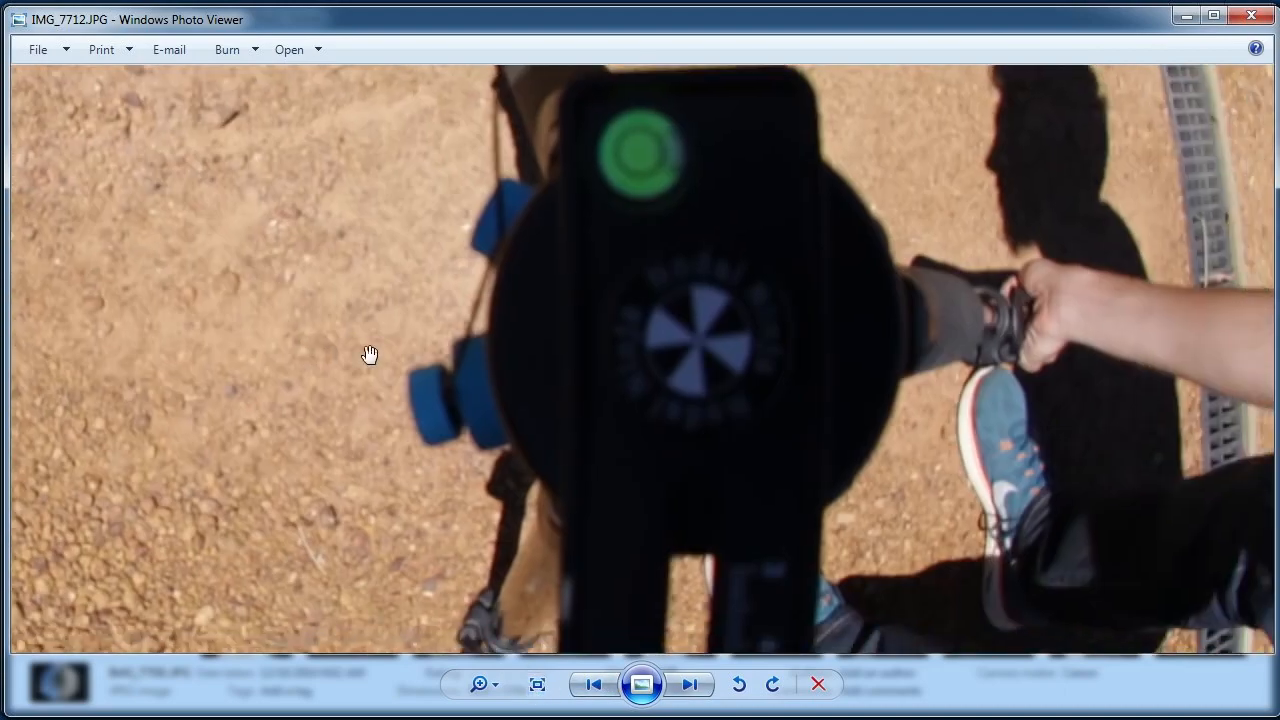
drag(684, 452, 708, 377)
click(537, 684)
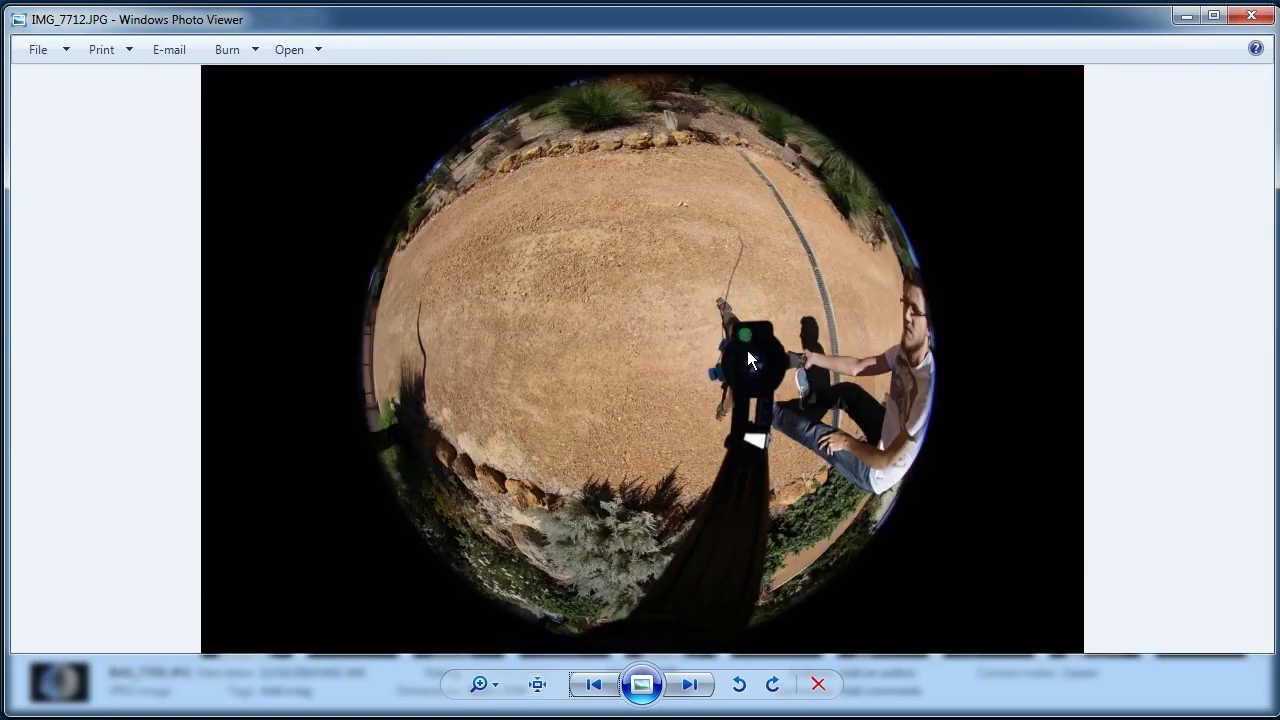
click(1250, 15)
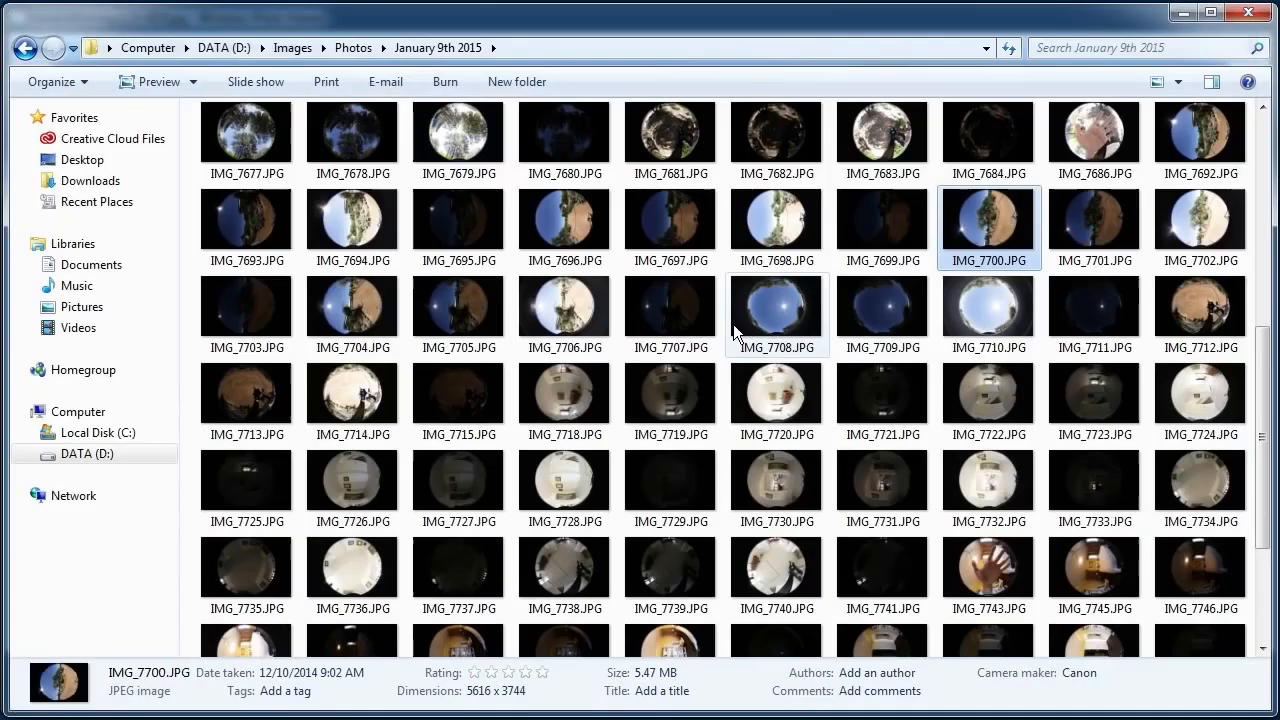
Look through the earlier fisheye thumbnails in the folder and open the ground shot IMG_7654.JPG.
scroll(735, 330, up, 5)
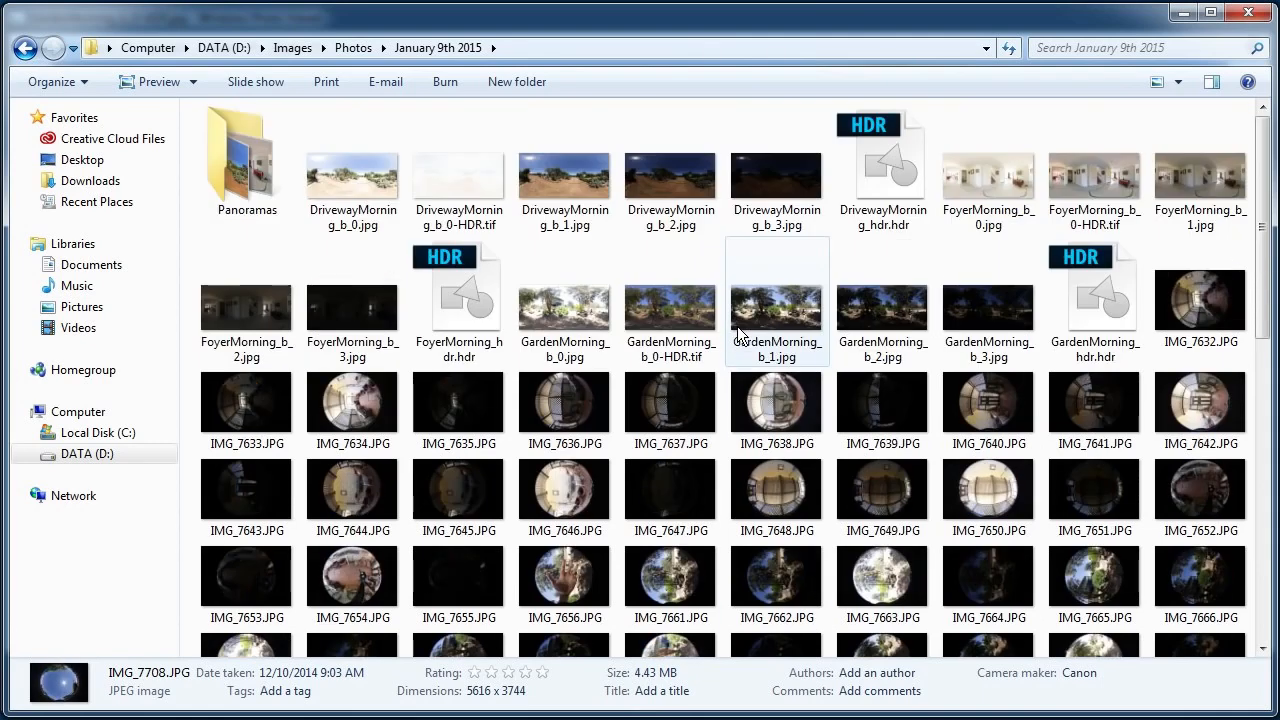
click(577, 497)
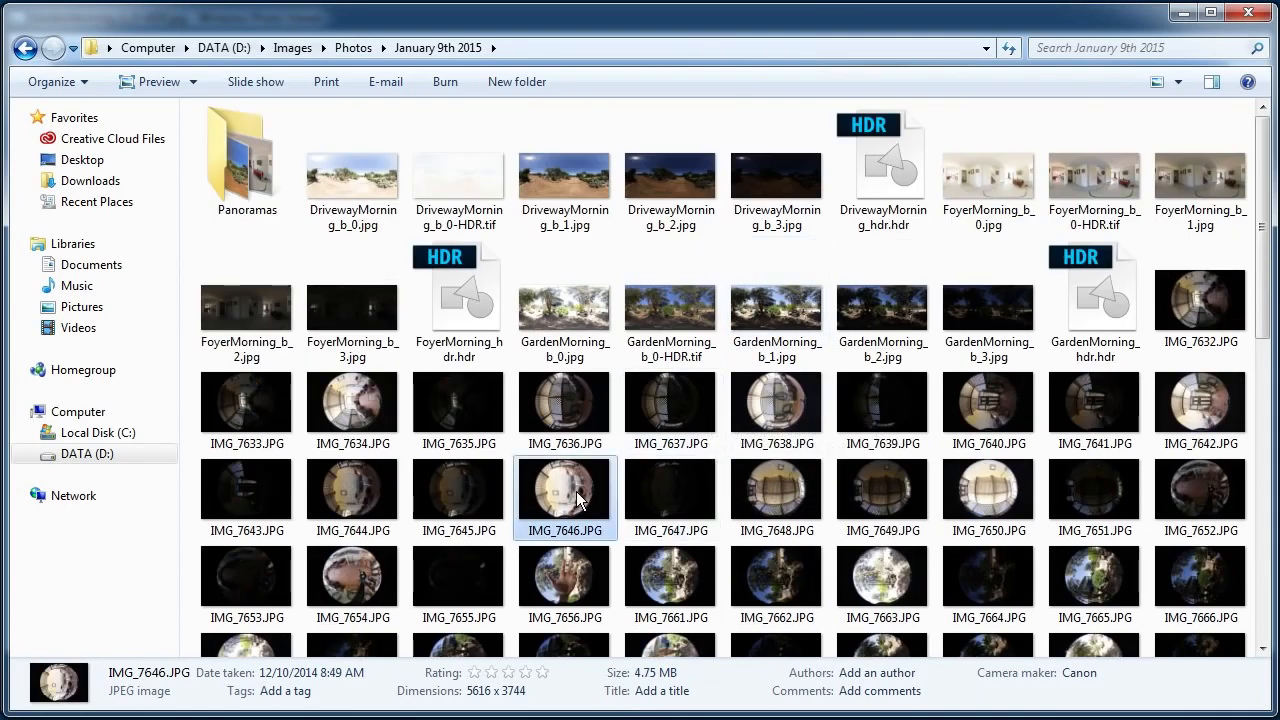
click(1000, 416)
scroll(1000, 425, down, 3)
click(878, 295)
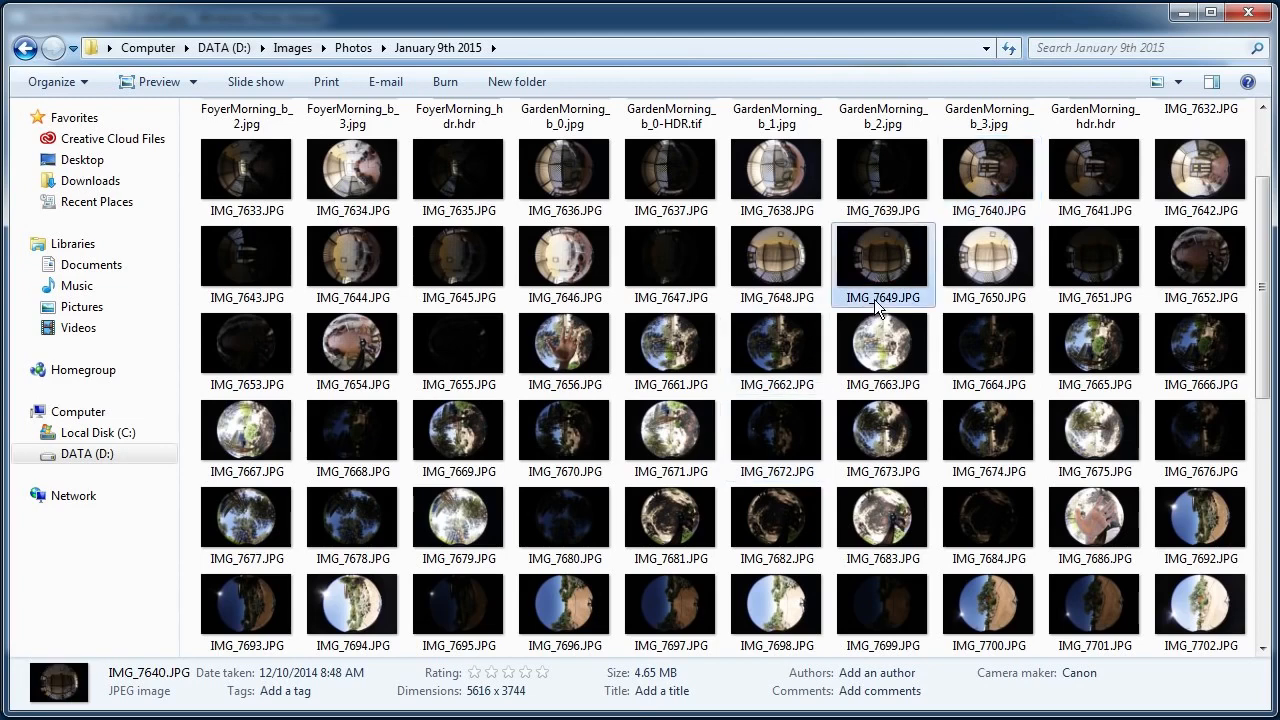
click(530, 300)
double_click(372, 352)
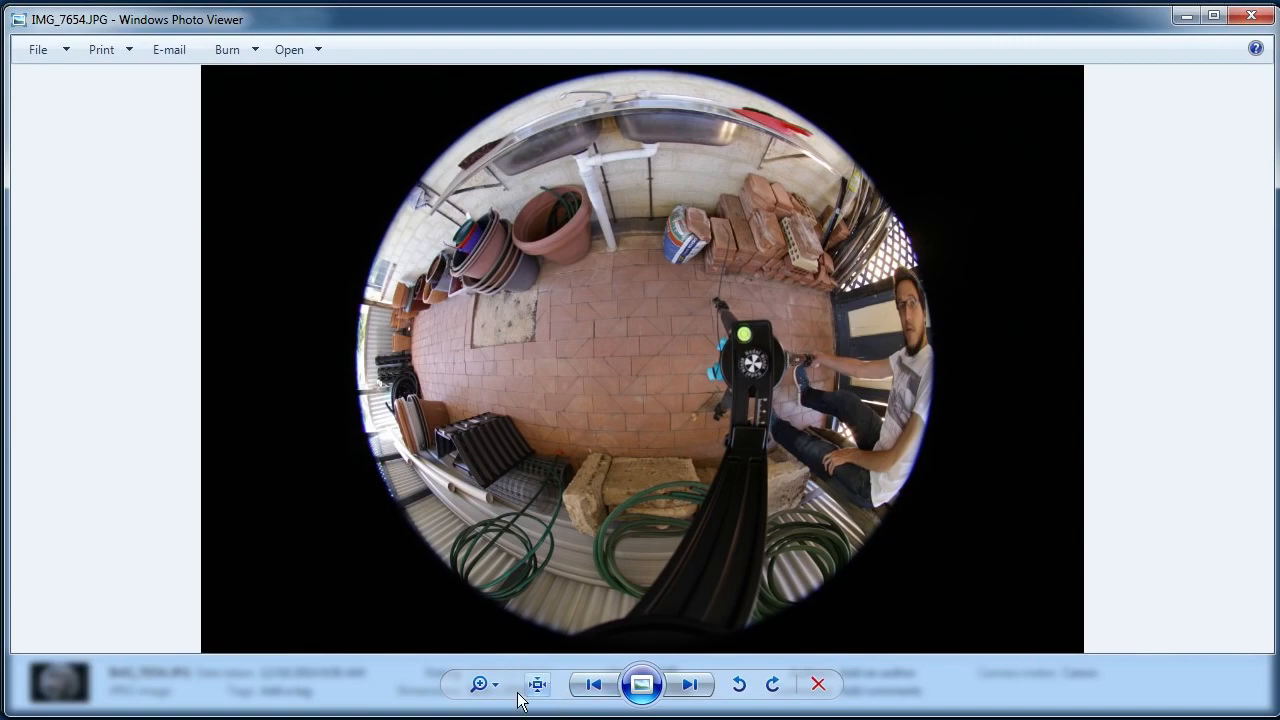
Examine the tripod and the person holding it in IMG_7654.JPG at actual size, and return to the fitted view.
click(532, 686)
drag(841, 429, 200, 540)
drag(1103, 270, 425, 431)
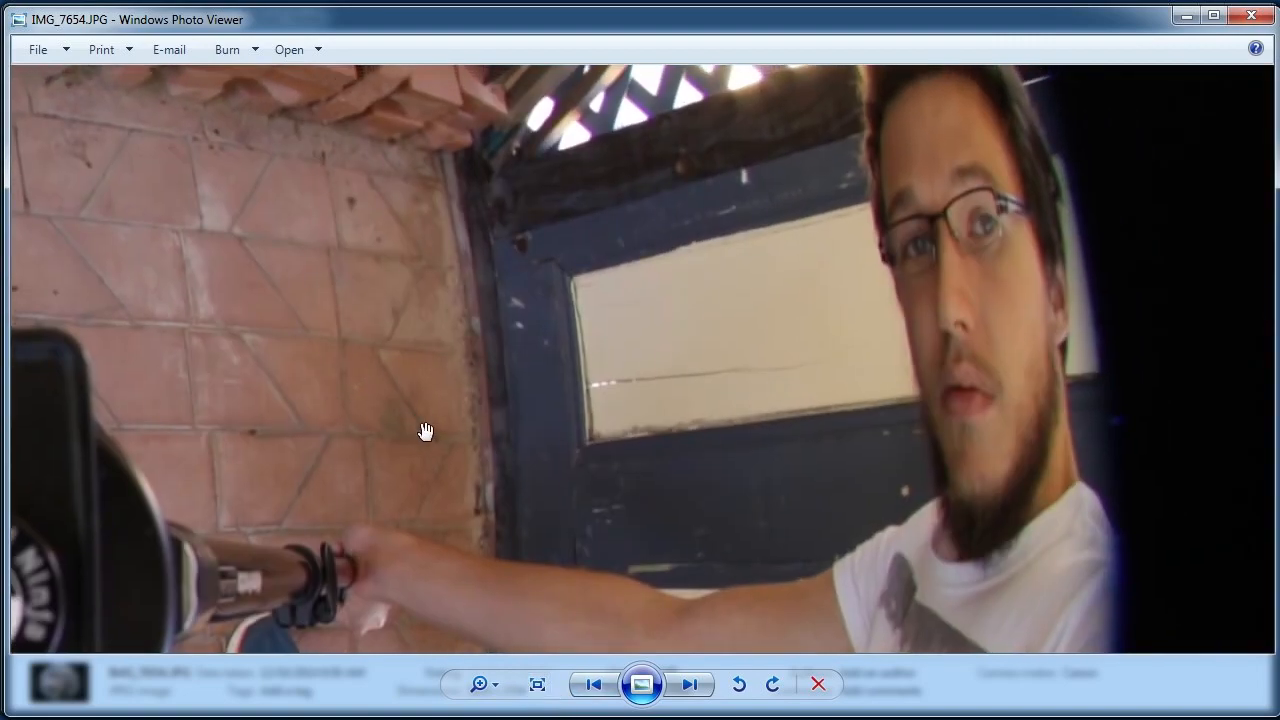
click(537, 686)
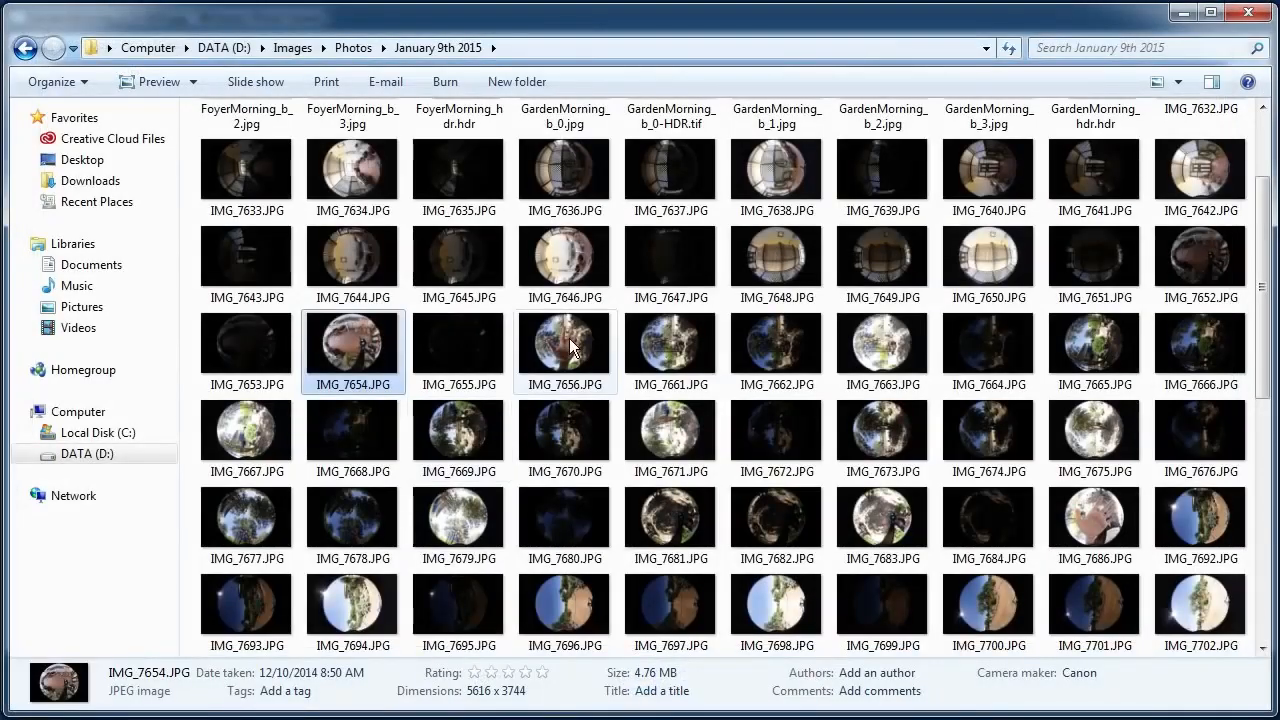
Open IMG_7661.JPG and browse the bracketed garden fisheye shots through IMG_7669.JPG.
key(Right)
key(Right)
key(Right)
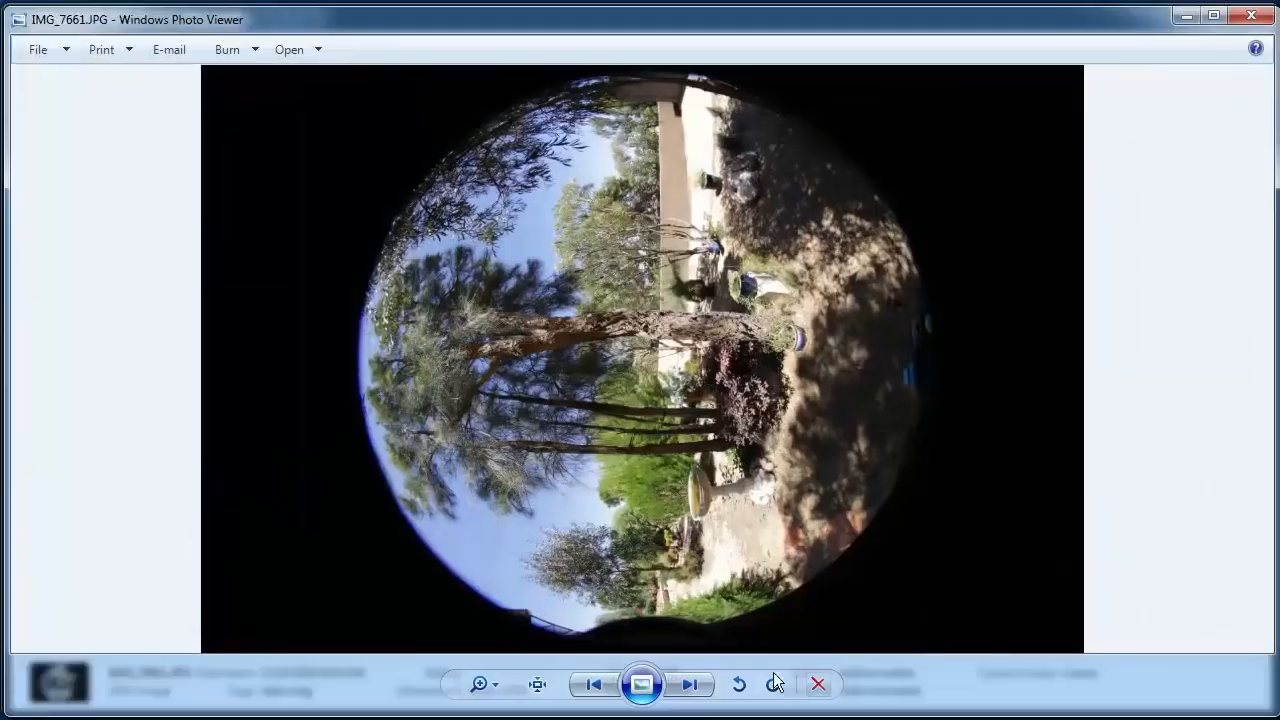
click(686, 690)
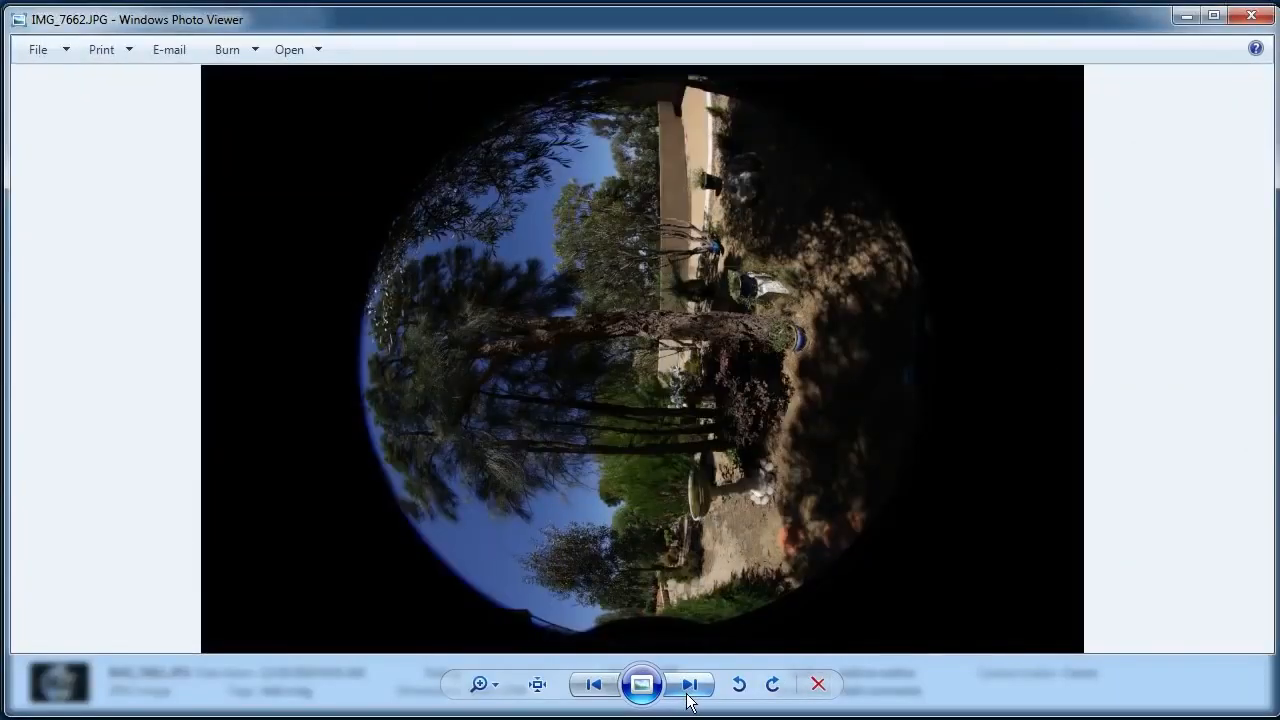
click(684, 693)
click(683, 697)
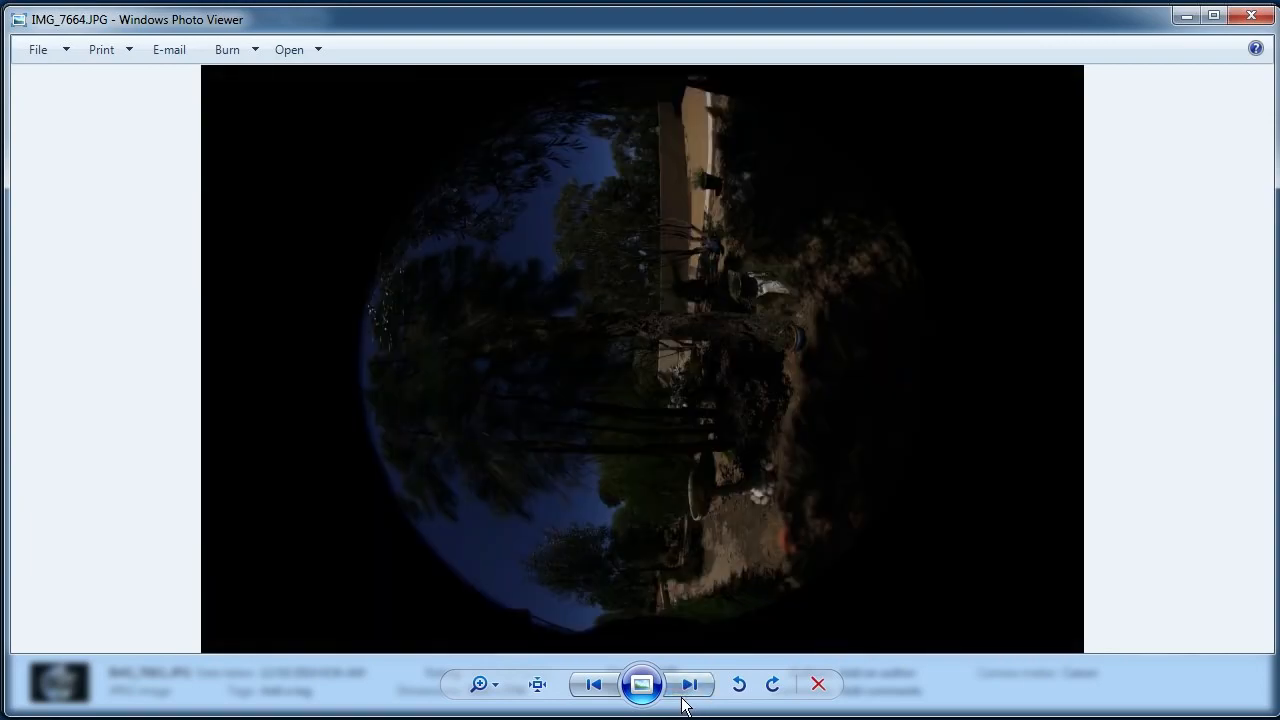
click(684, 700)
click(686, 698)
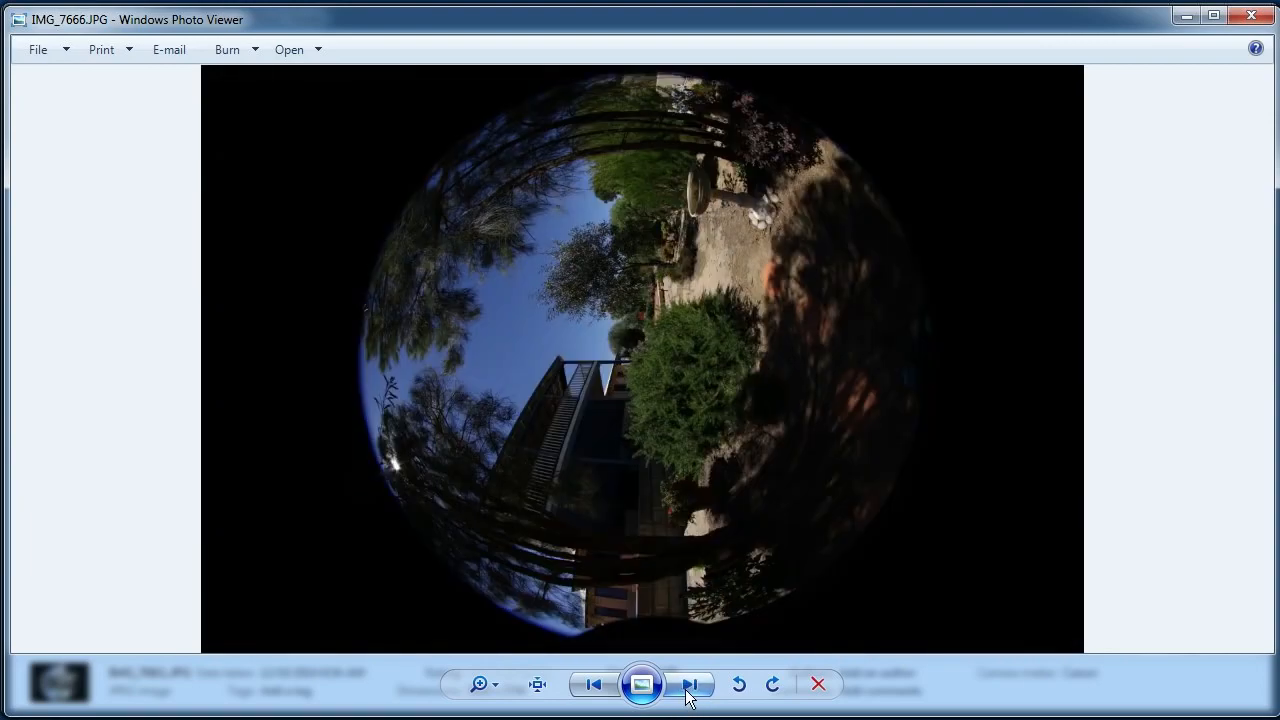
click(688, 696)
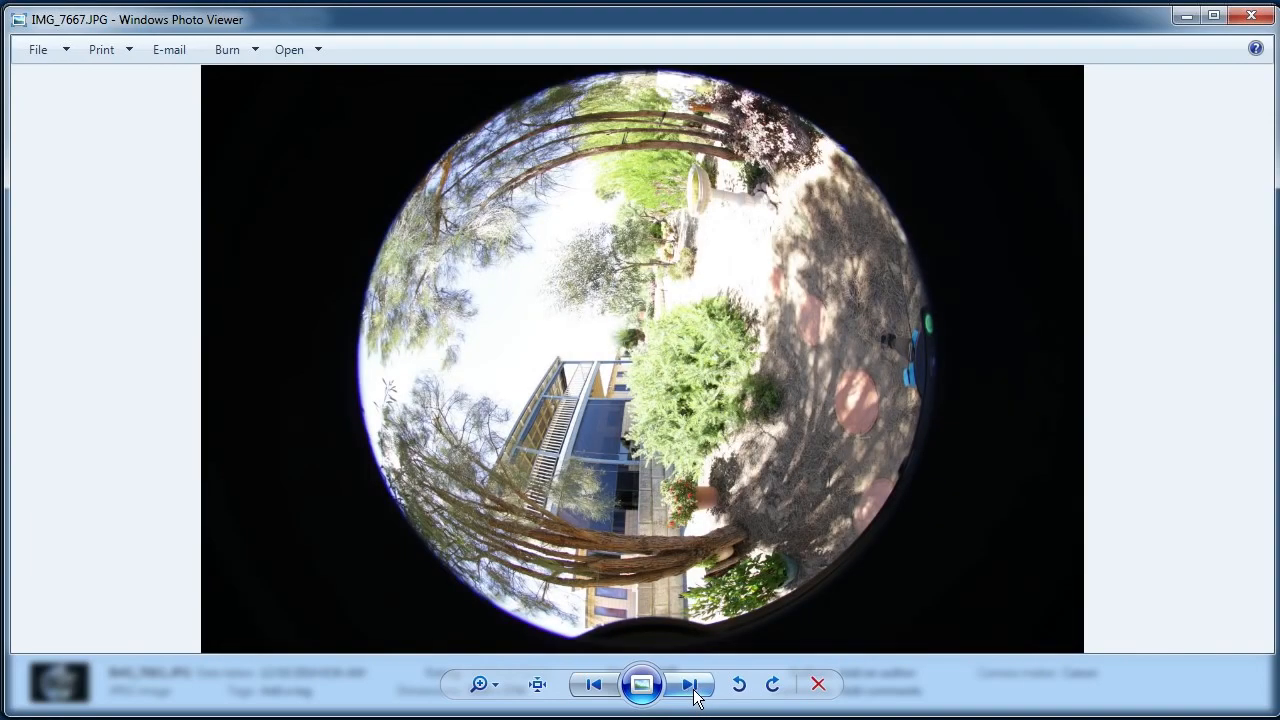
click(695, 699)
click(695, 699)
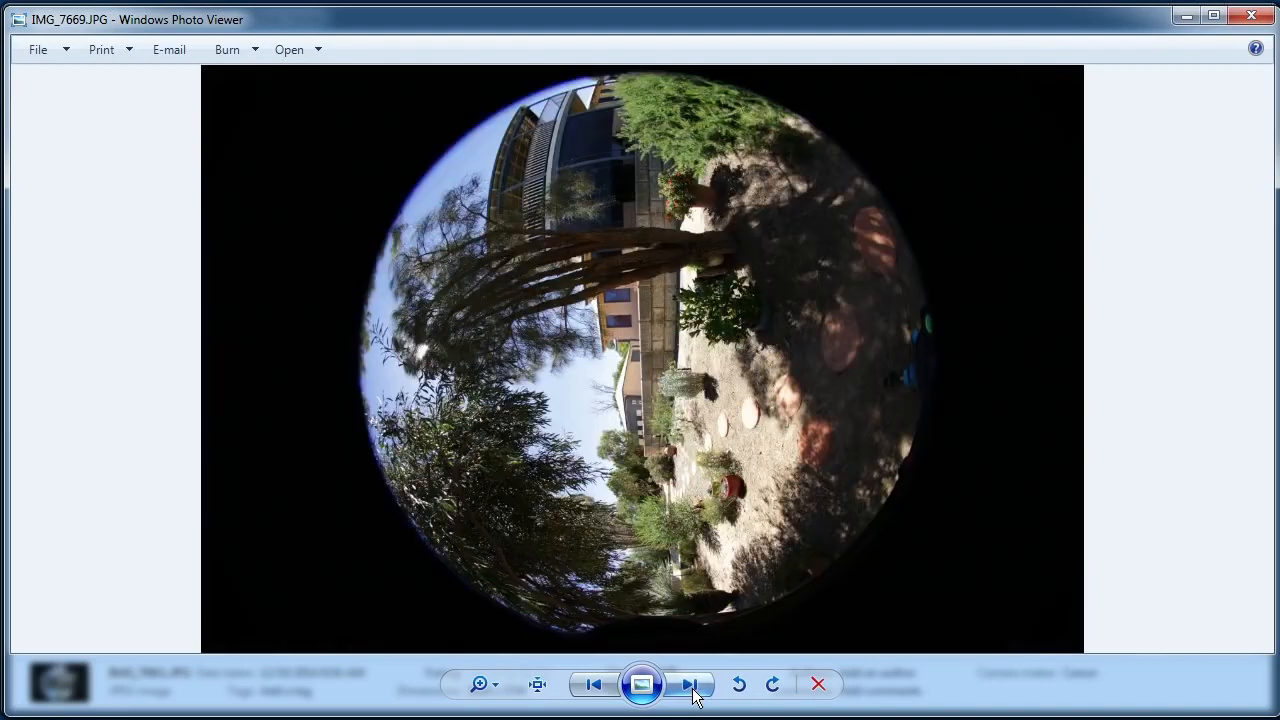
Examine the tree trunks and the house wall behind them in IMG_7669.JPG at actual size, and restore the fitted view.
click(541, 691)
drag(629, 331, 625, 560)
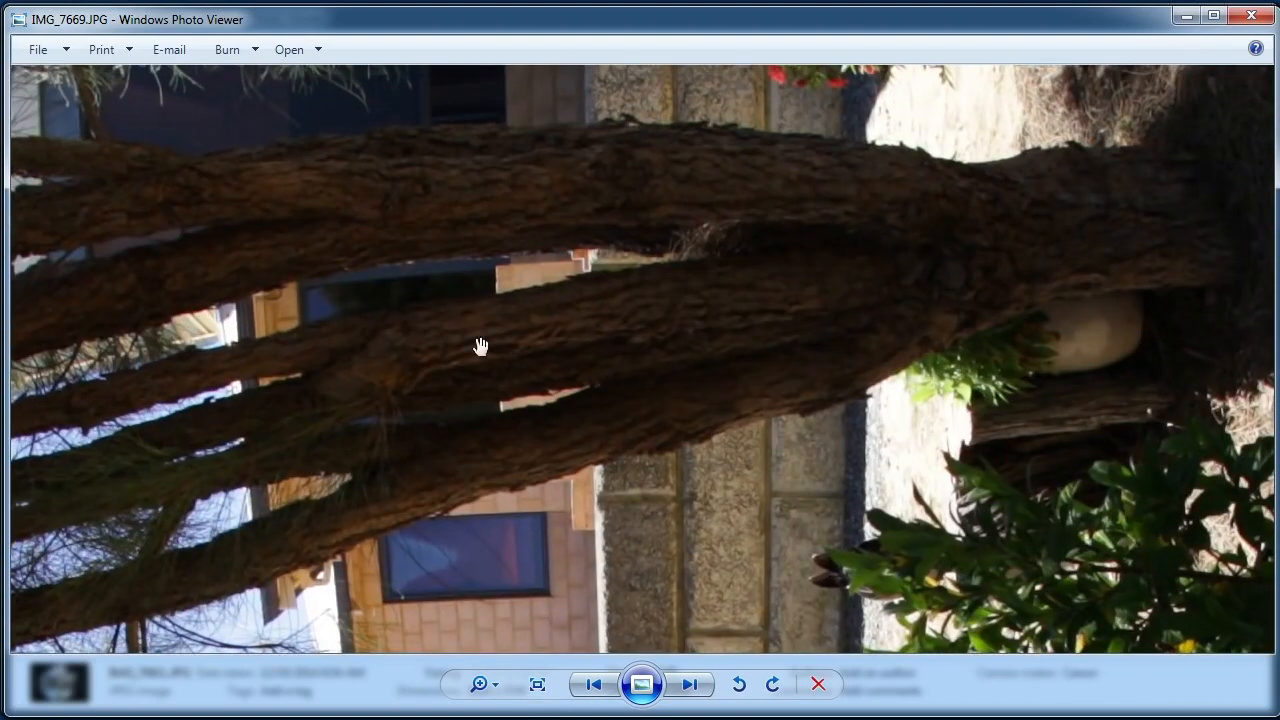
drag(634, 297, 832, 266)
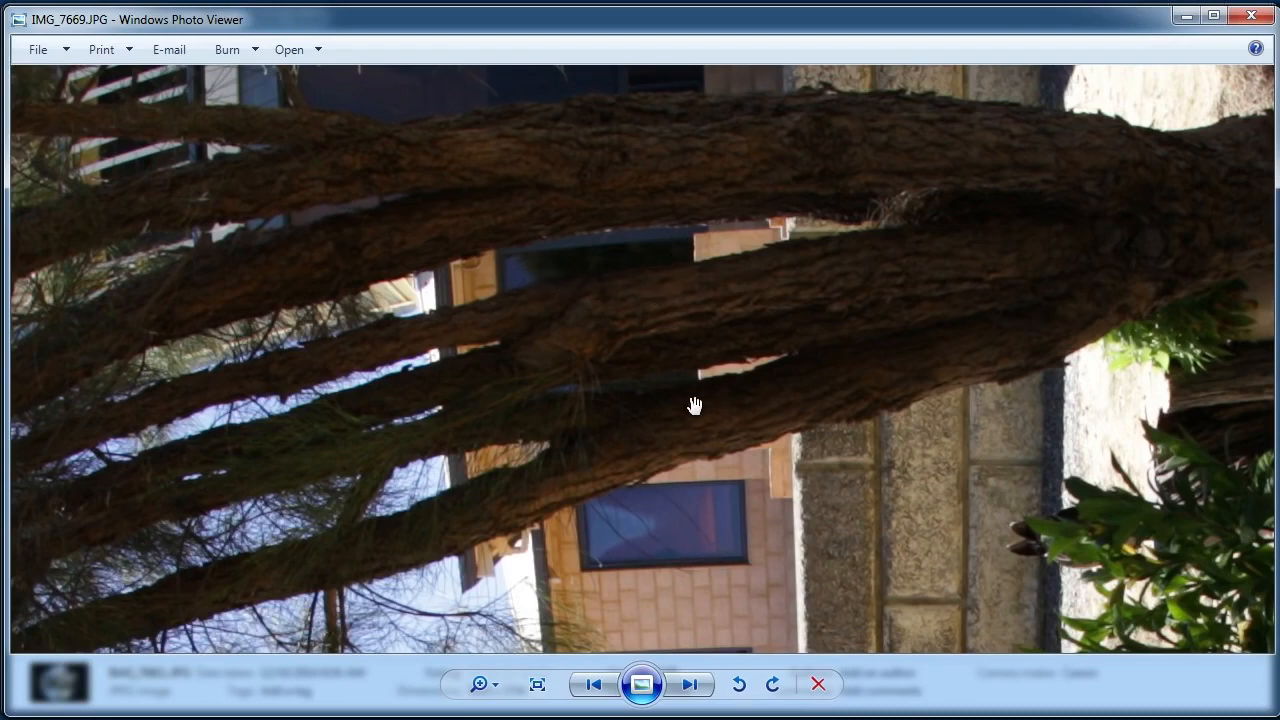
drag(695, 405, 686, 523)
mouse_move(748, 240)
mouse_down()
mouse_move(749, 423)
mouse_move(751, 409)
mouse_up()
mouse_move(809, 240)
mouse_down()
mouse_move(802, 413)
mouse_move(786, 237)
mouse_up()
mouse_move(770, 586)
mouse_down()
mouse_move(777, 329)
mouse_move(772, 367)
mouse_up()
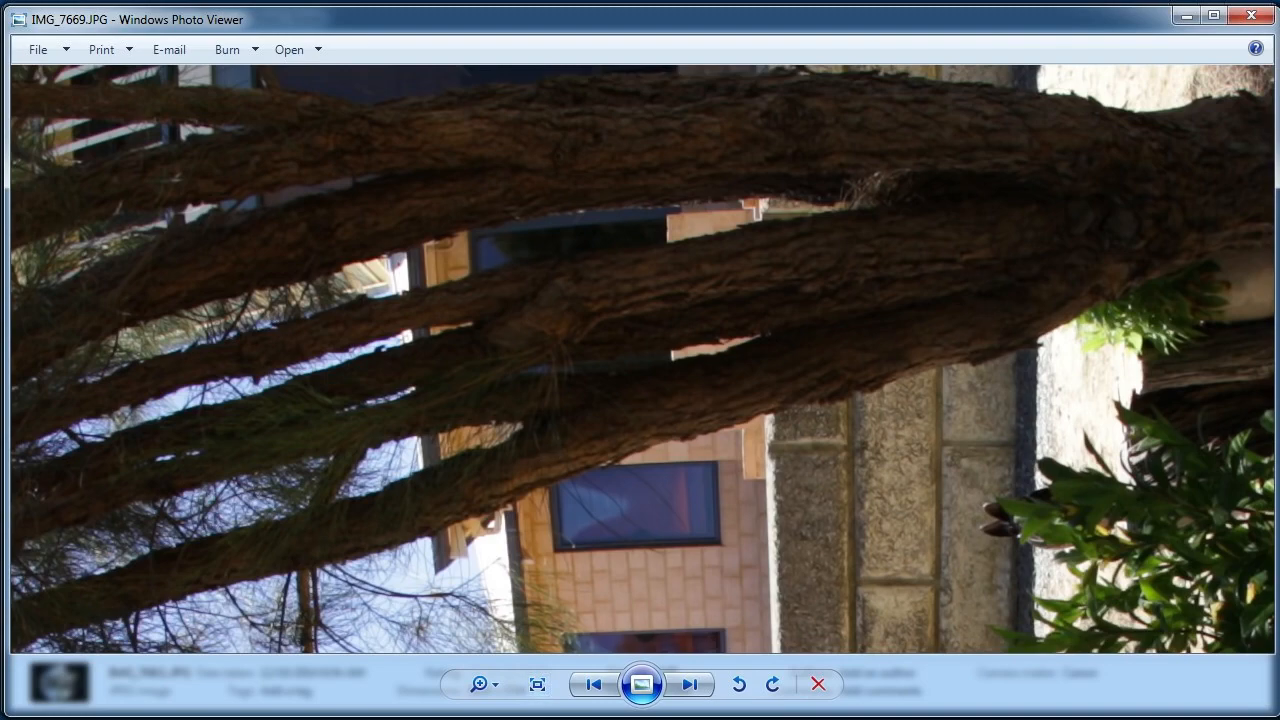
click(536, 685)
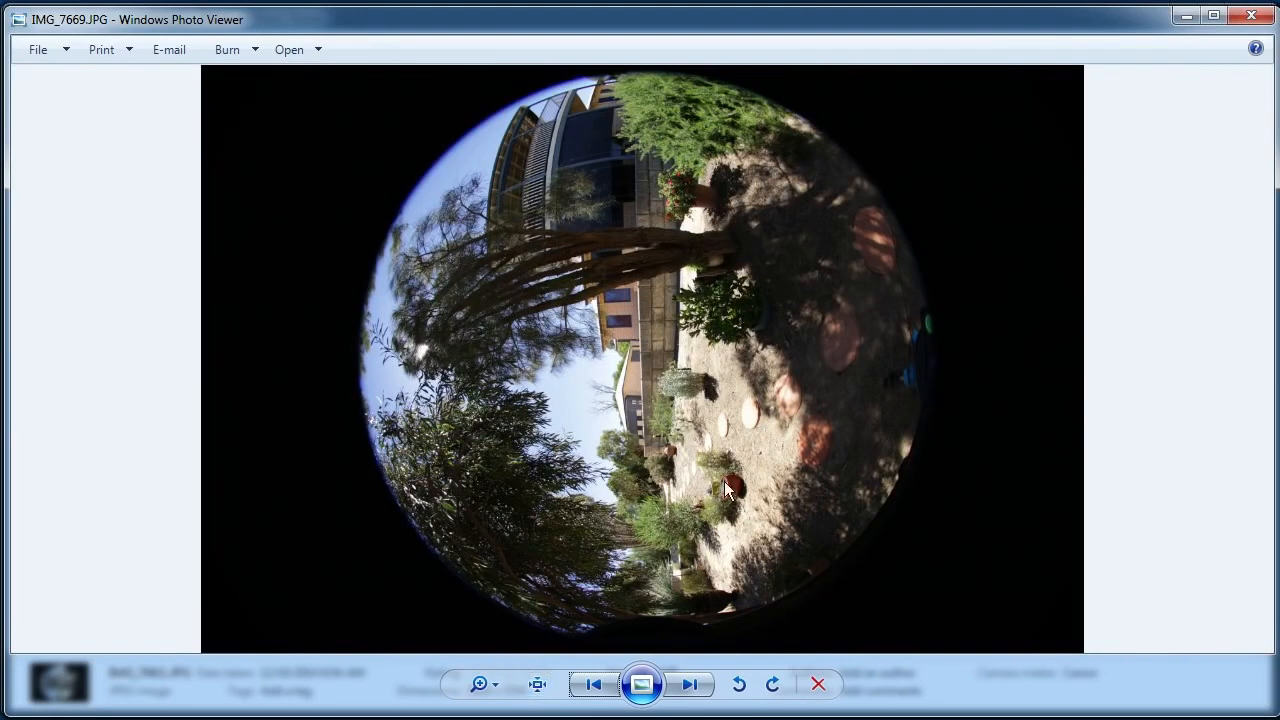
Browse the remaining bracketed garden fisheye shots from IMG_7669.JPG through to the upward sky shot IMG_7677.JPG.
click(686, 691)
click(678, 694)
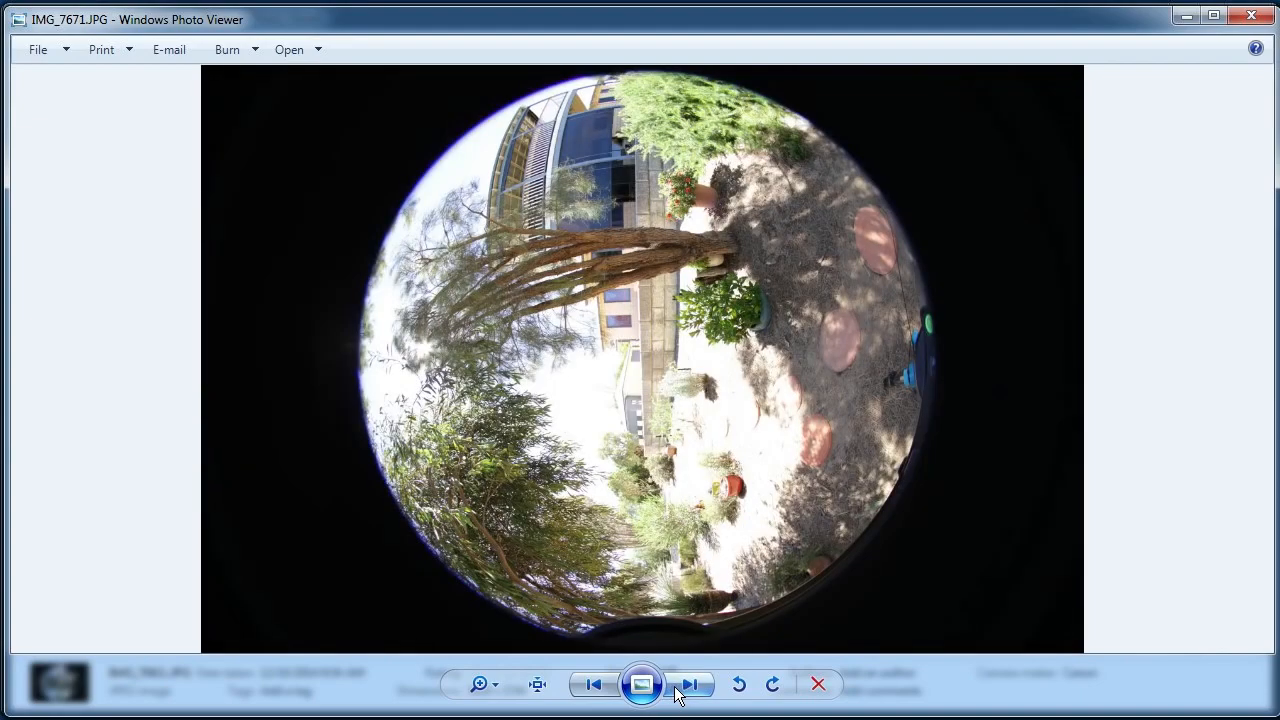
click(678, 694)
click(672, 694)
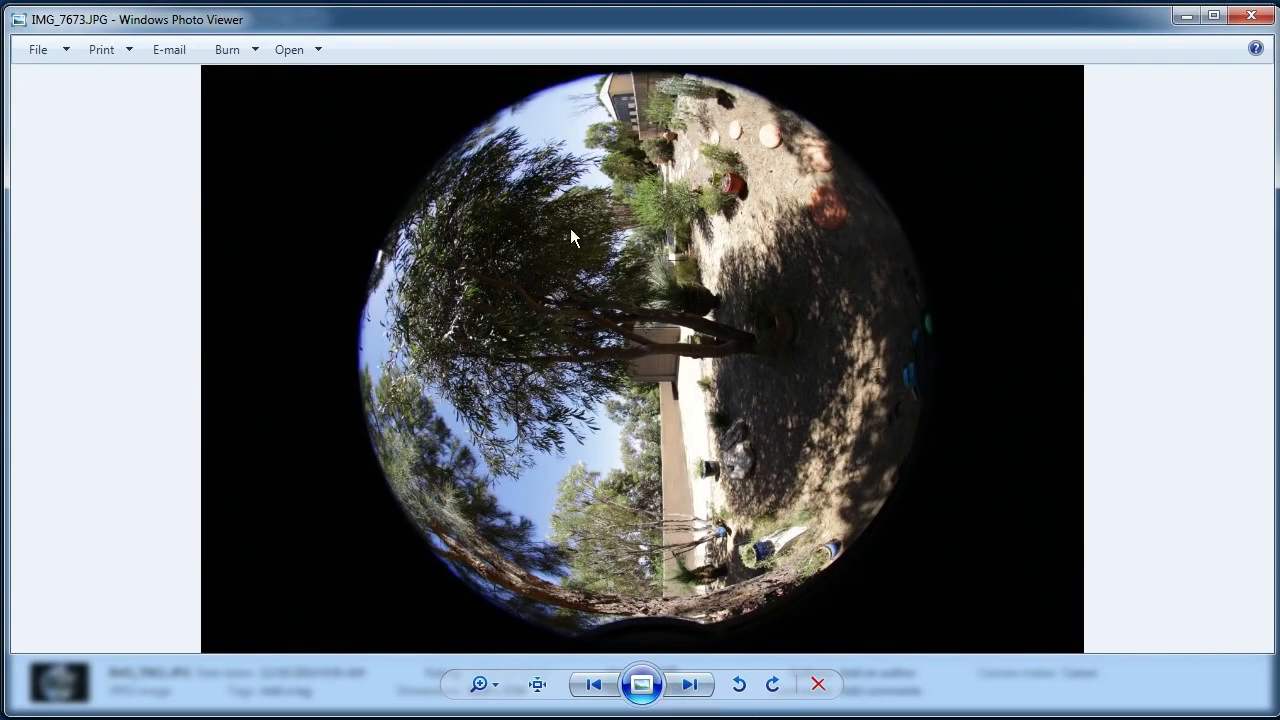
click(682, 686)
click(690, 689)
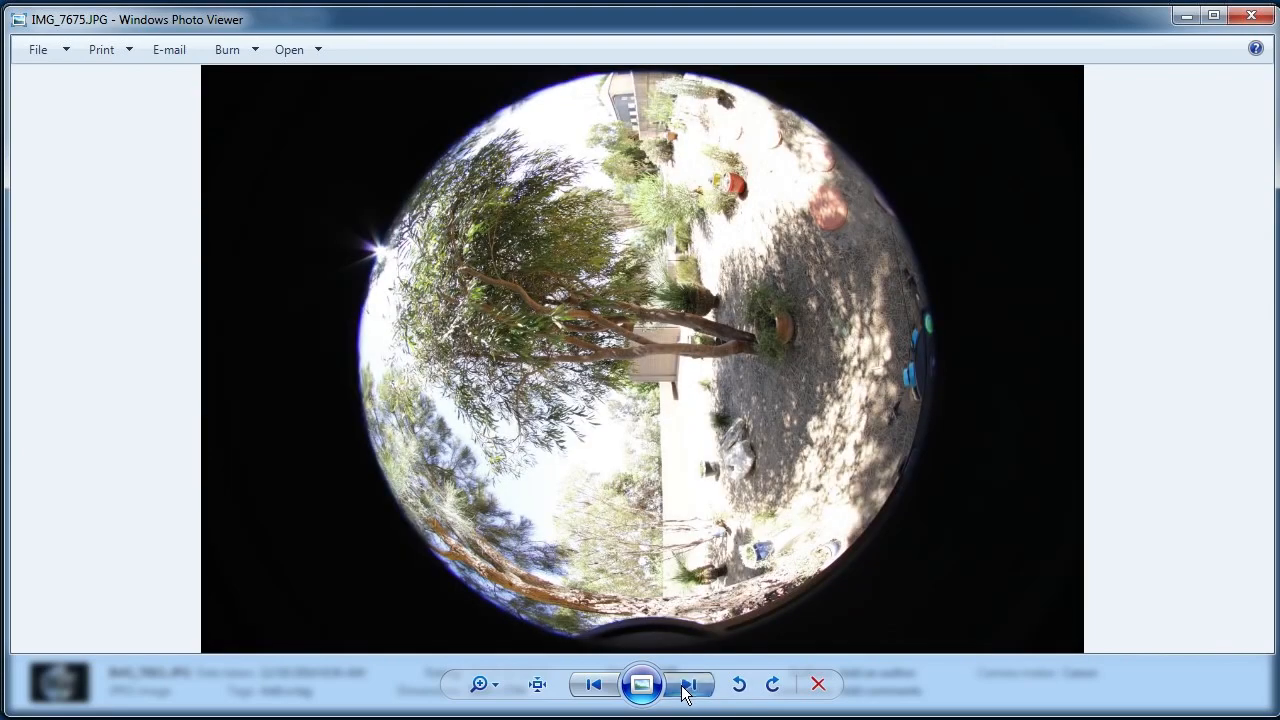
click(690, 689)
click(690, 689)
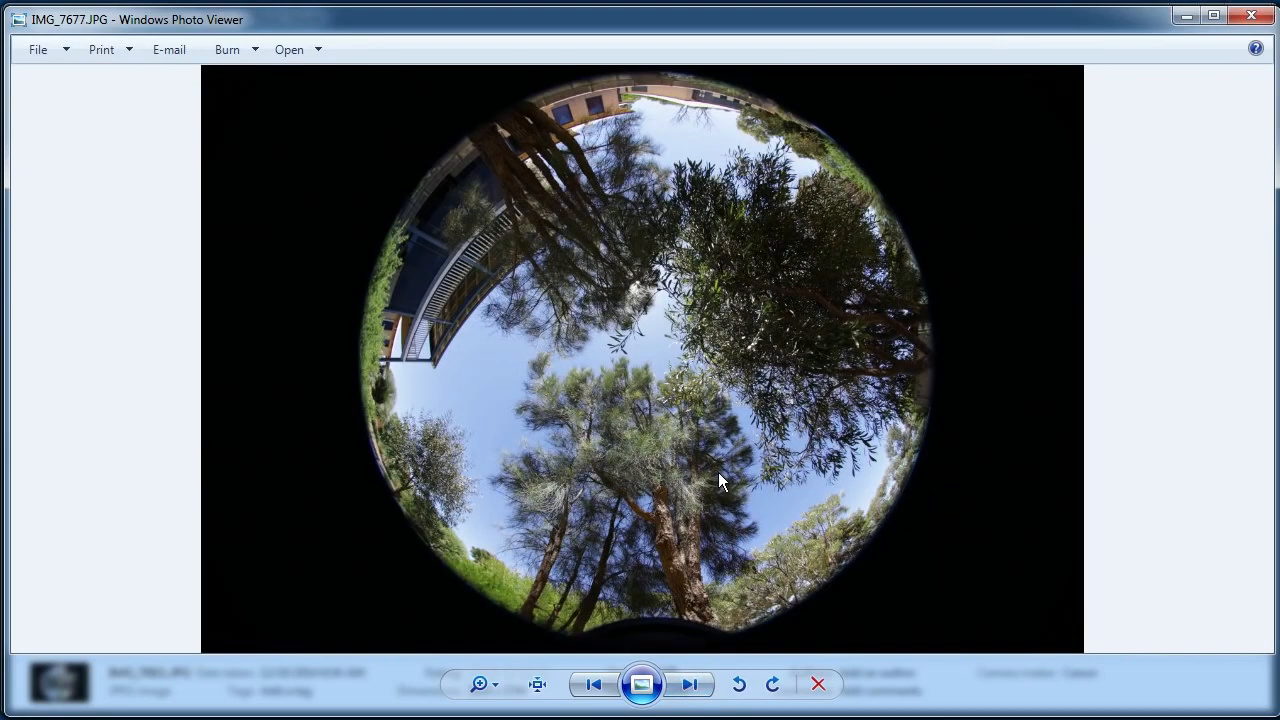
Examine the tree canopy in IMG_7677.JPG at actual size, restore the fitted view, and return to the bracketed garden photos in the folder.
click(538, 685)
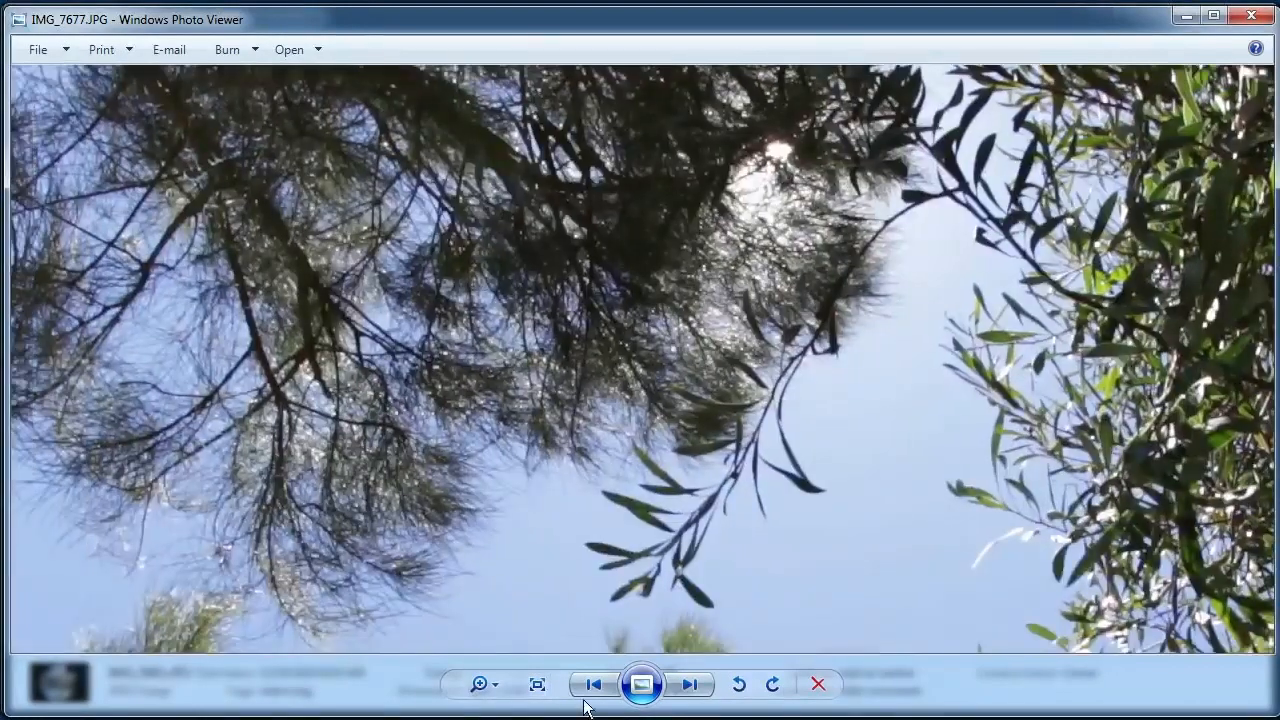
click(537, 684)
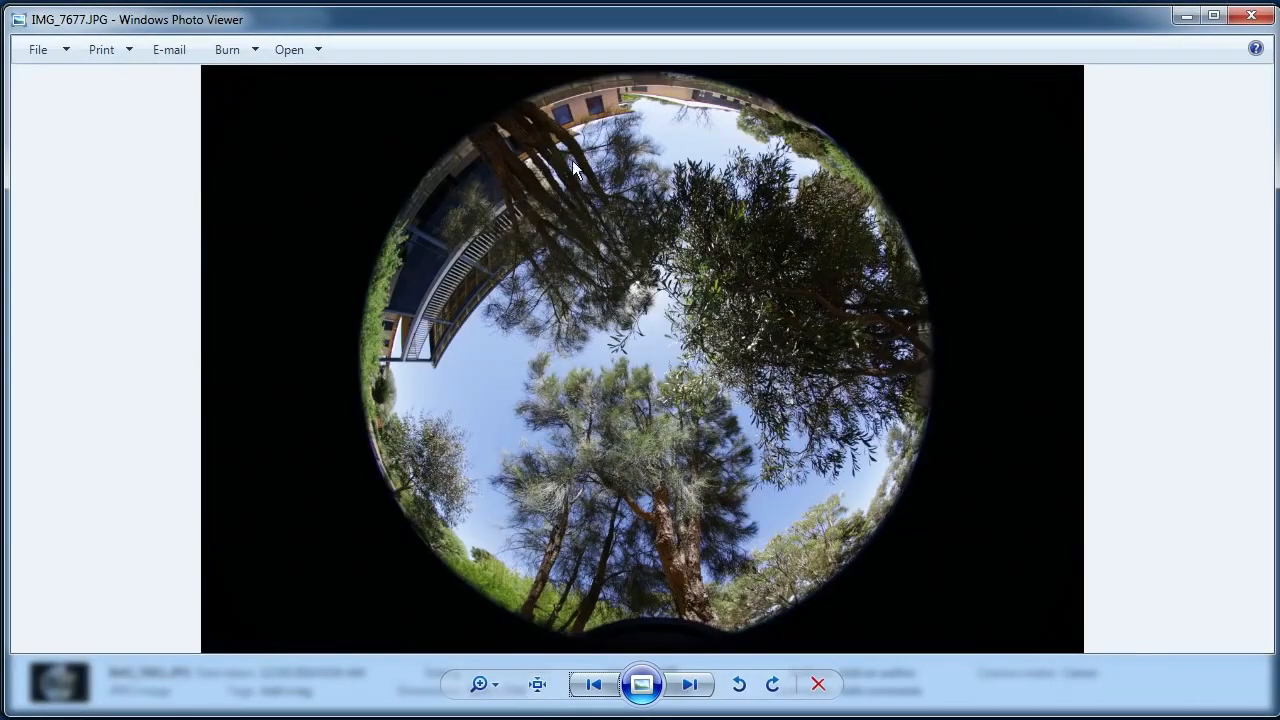
click(1251, 15)
click(578, 373)
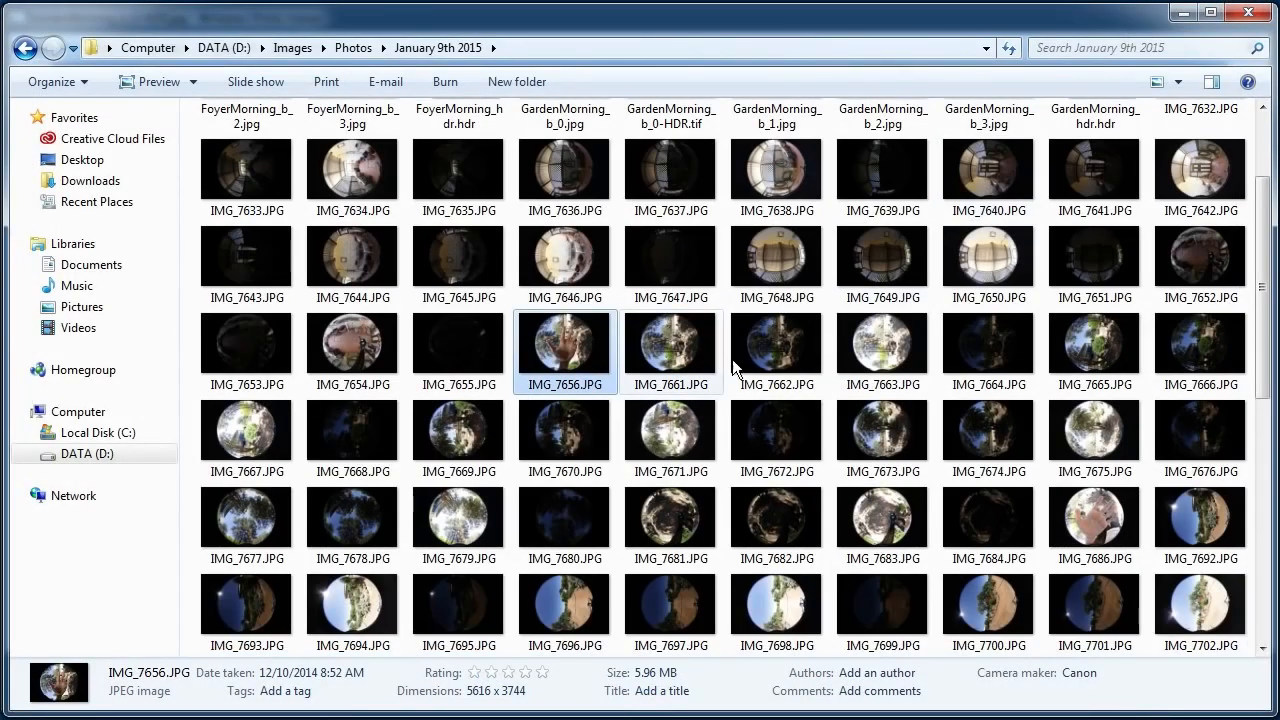
click(740, 358)
click(875, 350)
click(643, 352)
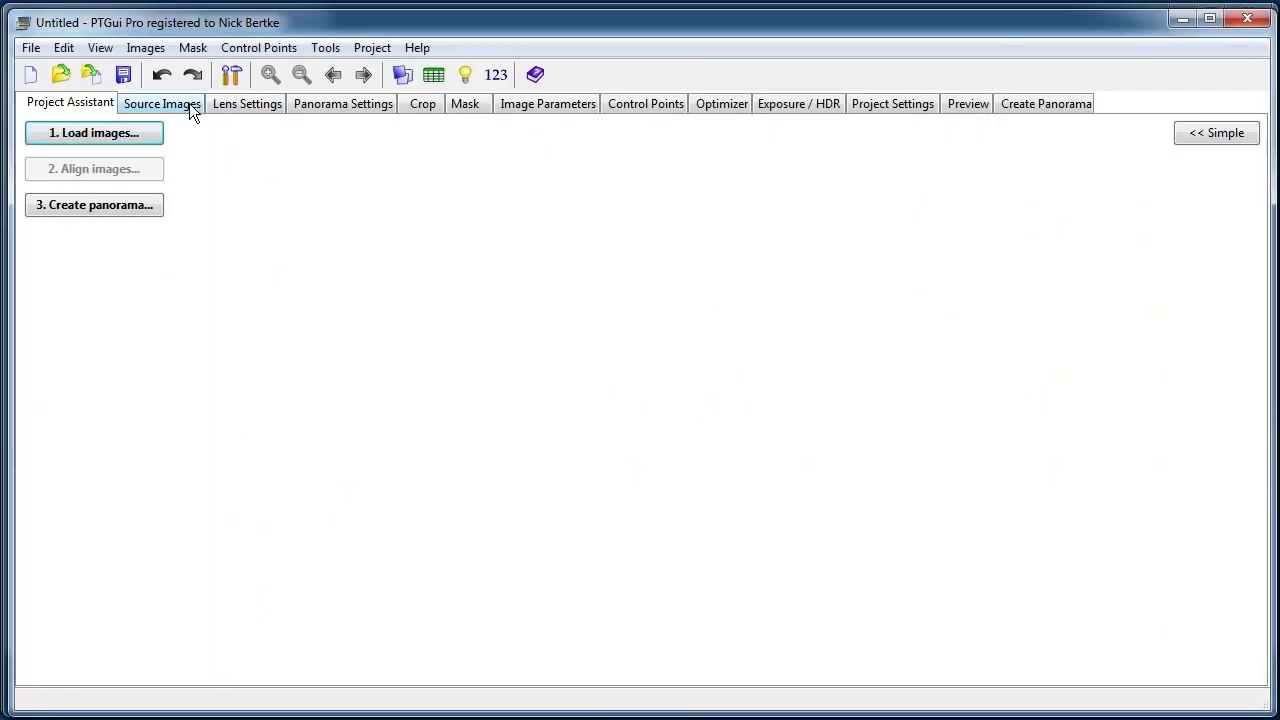
Switch to PTGui Pro and look through its lens, panorama, control point, optimizer and exposure/HDR settings, returning to the Project Assistant.
click(189, 103)
click(236, 106)
click(325, 106)
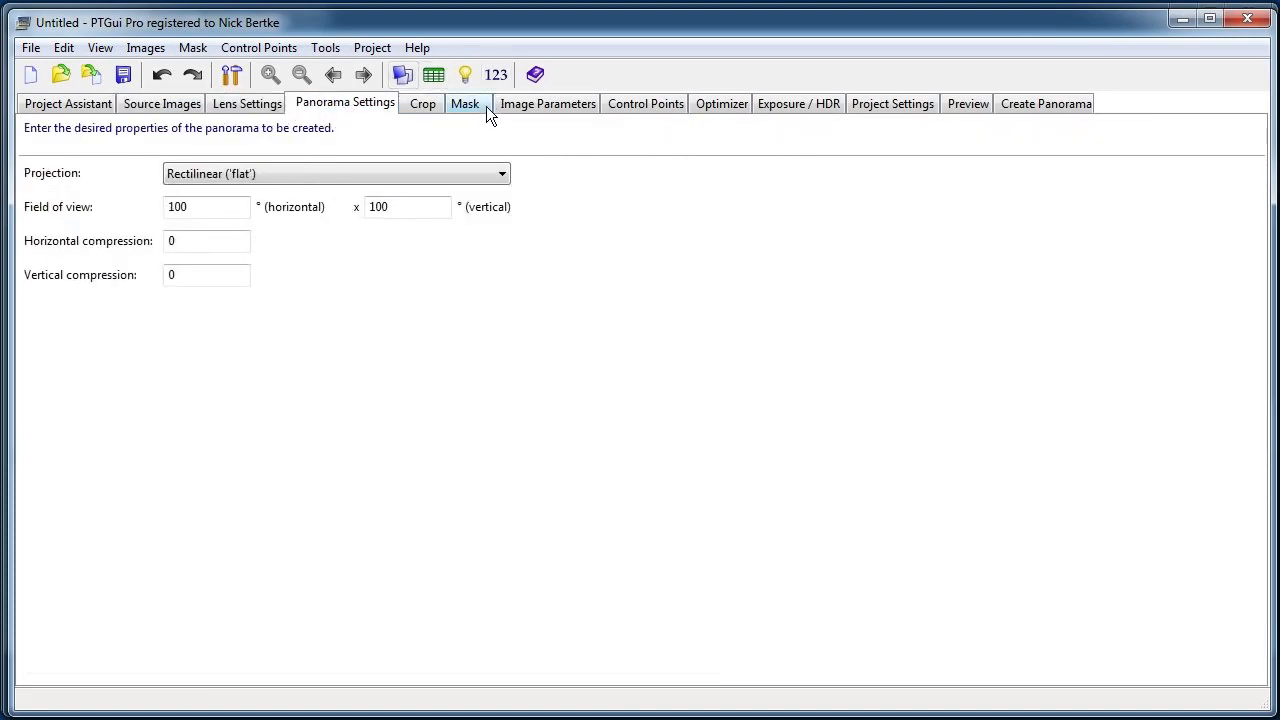
click(624, 106)
click(713, 104)
click(807, 102)
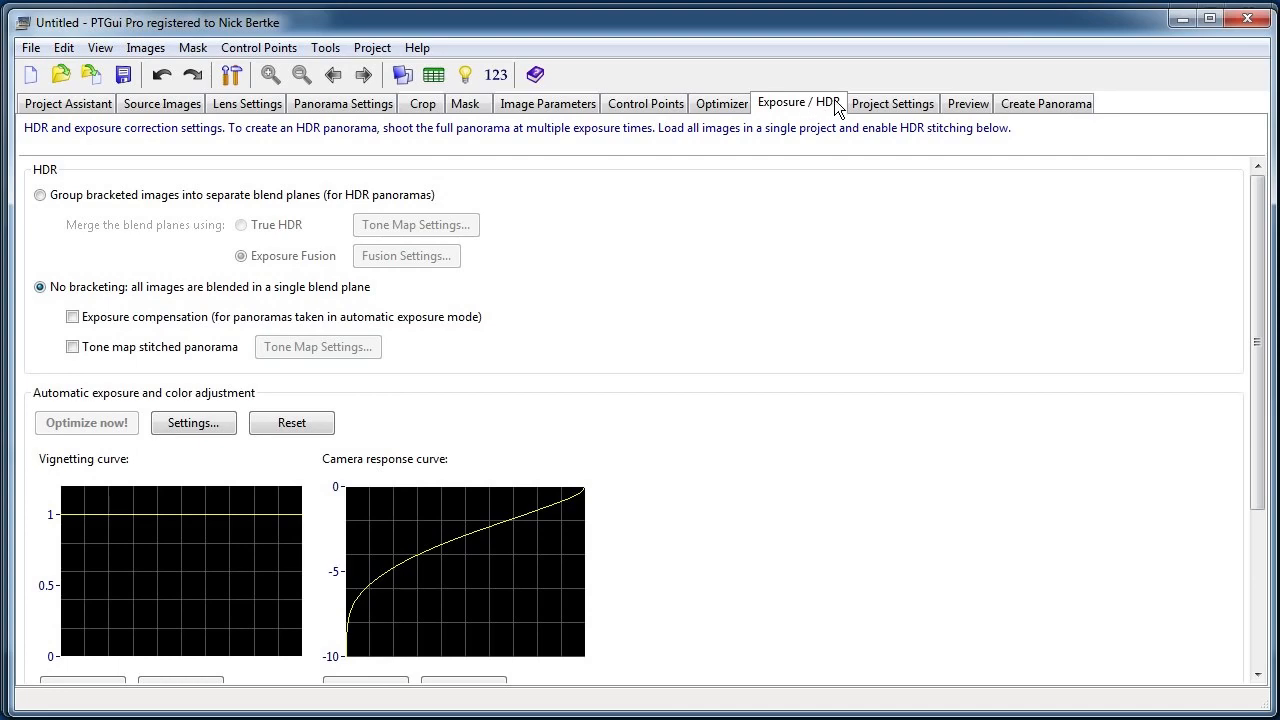
click(885, 104)
click(786, 106)
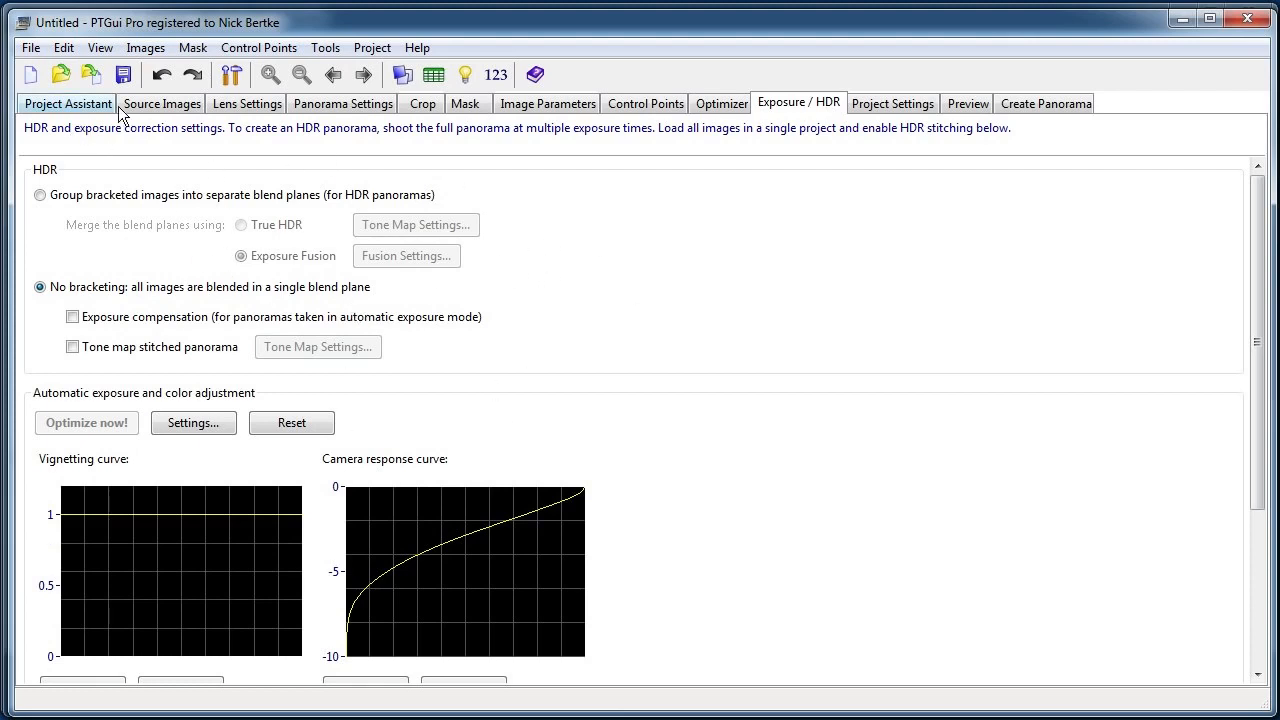
click(69, 103)
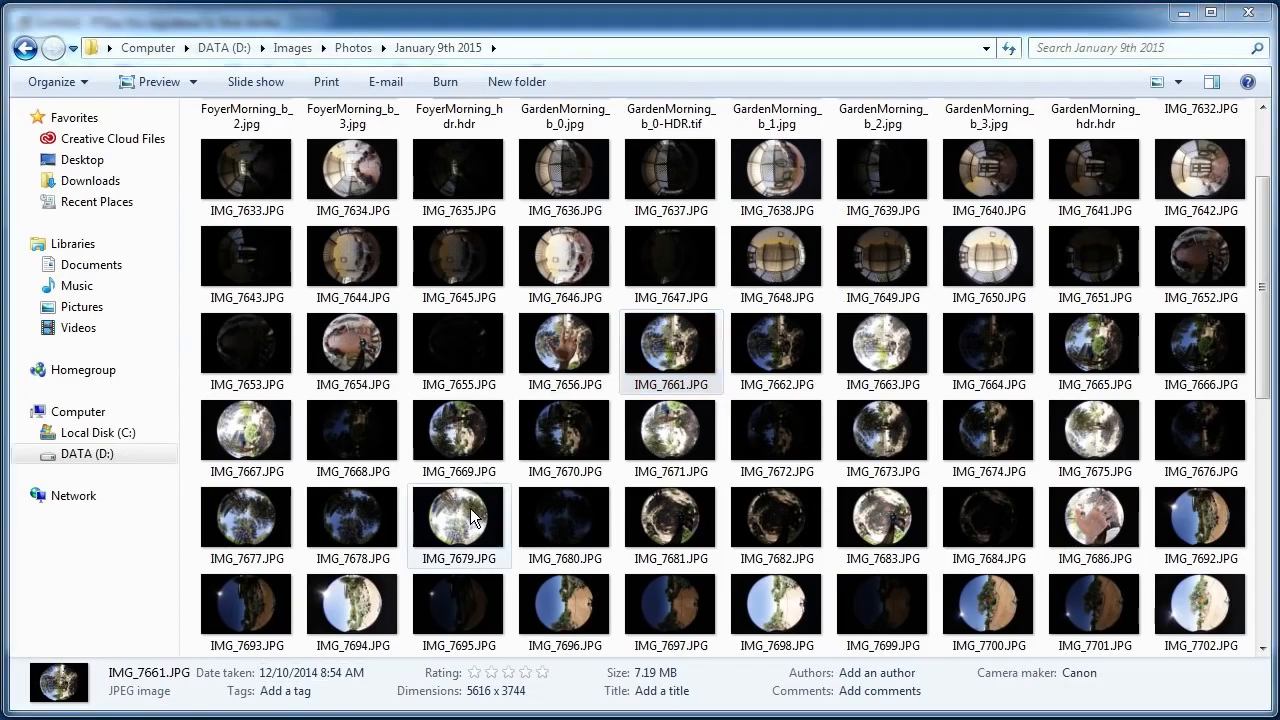
Load the bracketed courtyard photos IMG_7632.JPG through IMG_7647.JPG from the January 9th 2015 folder into the PTGui project.
click(475, 519)
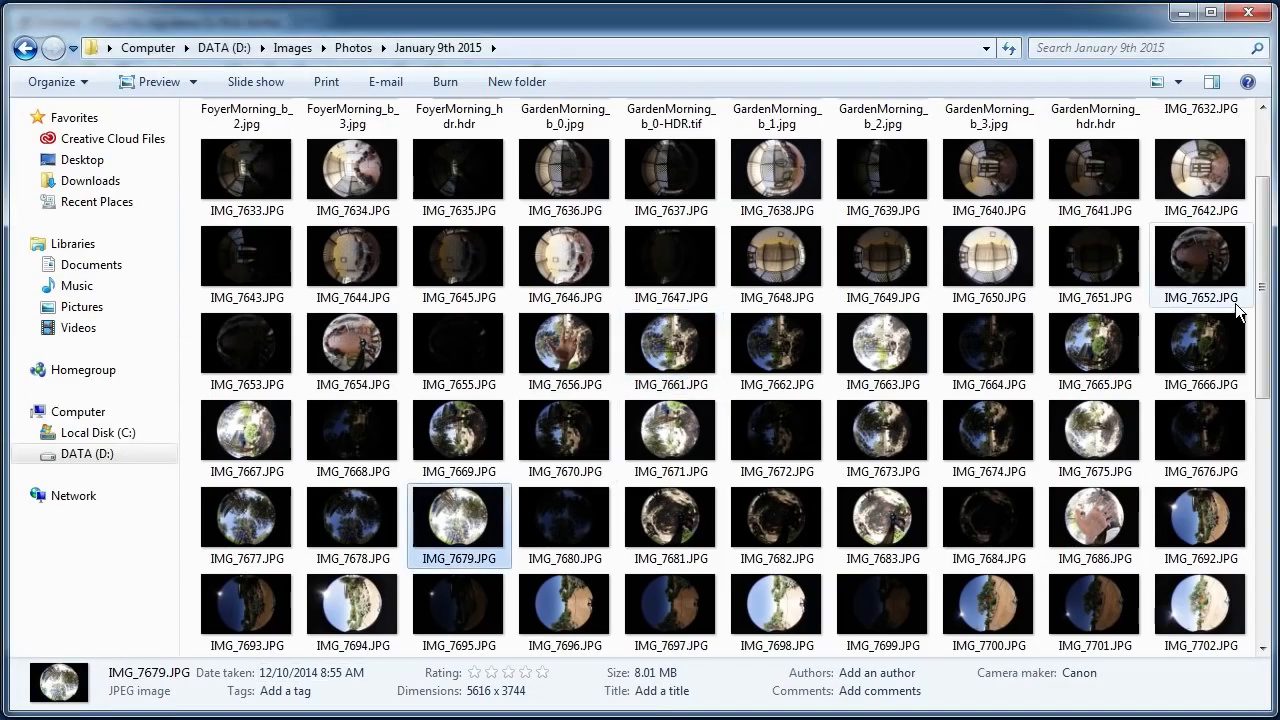
drag(1260, 300, 1258, 262)
click(1200, 212)
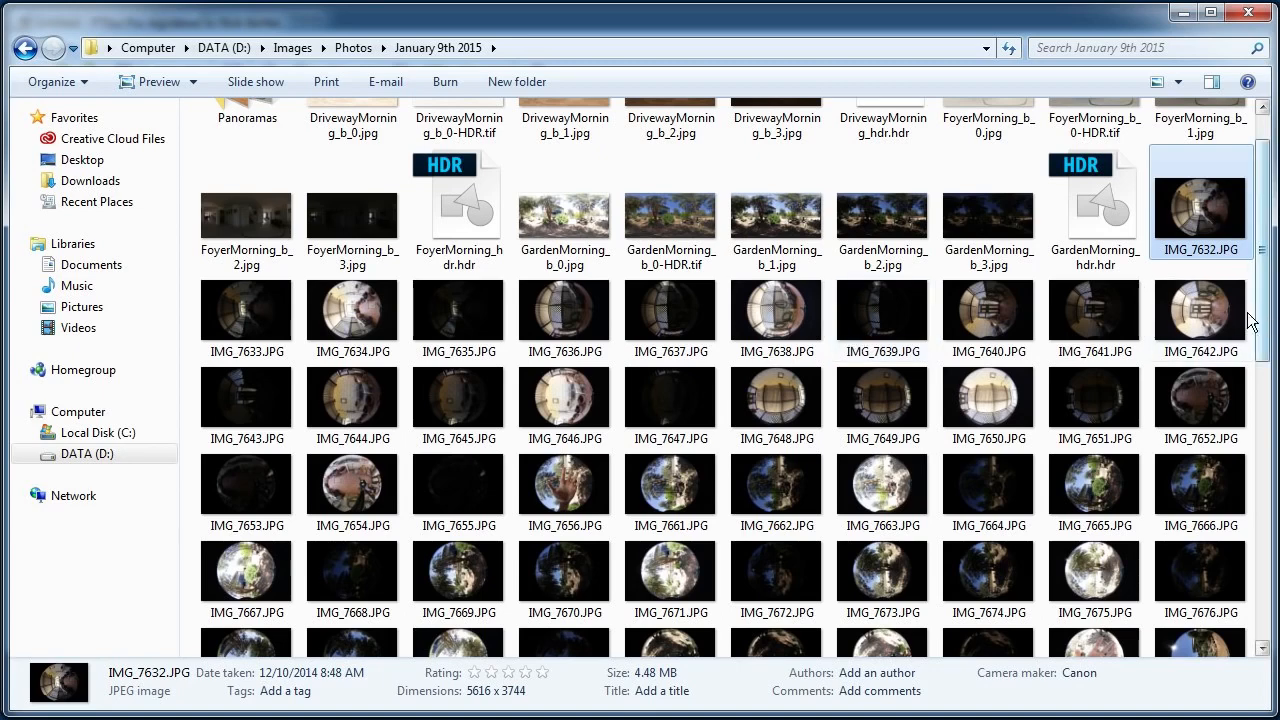
shift+click(660, 407)
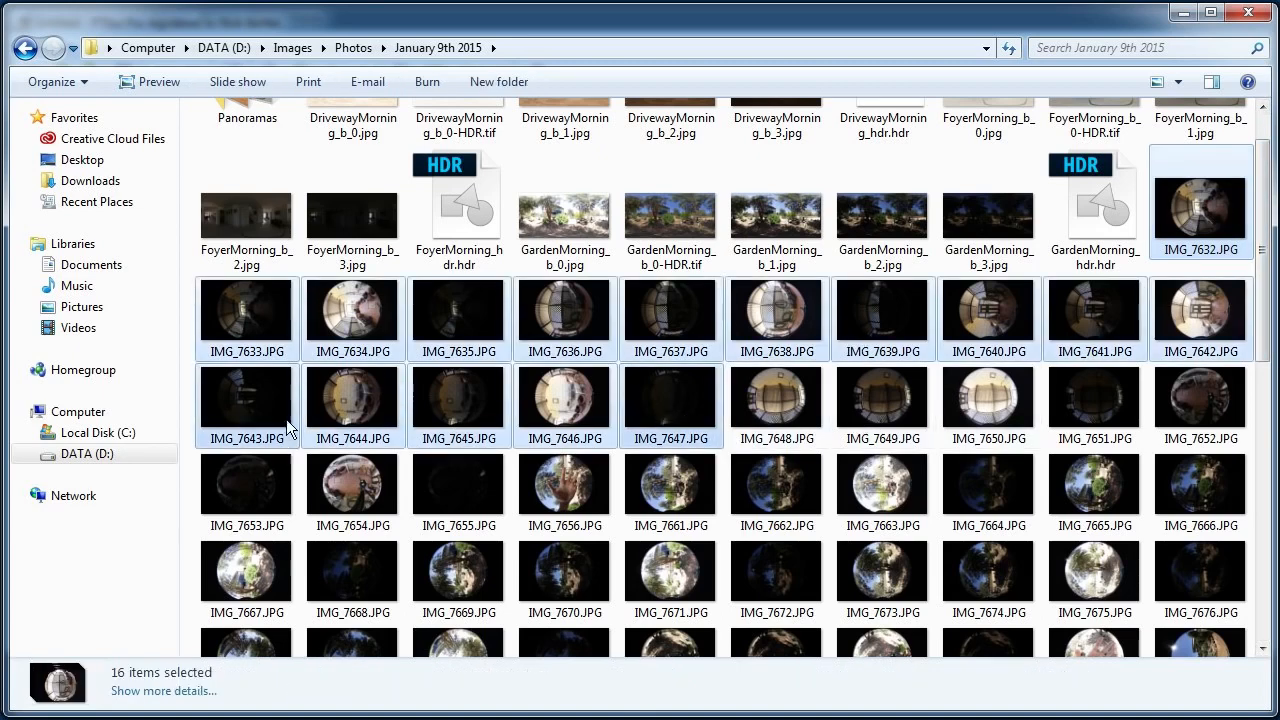
drag(250, 415, 270, 340)
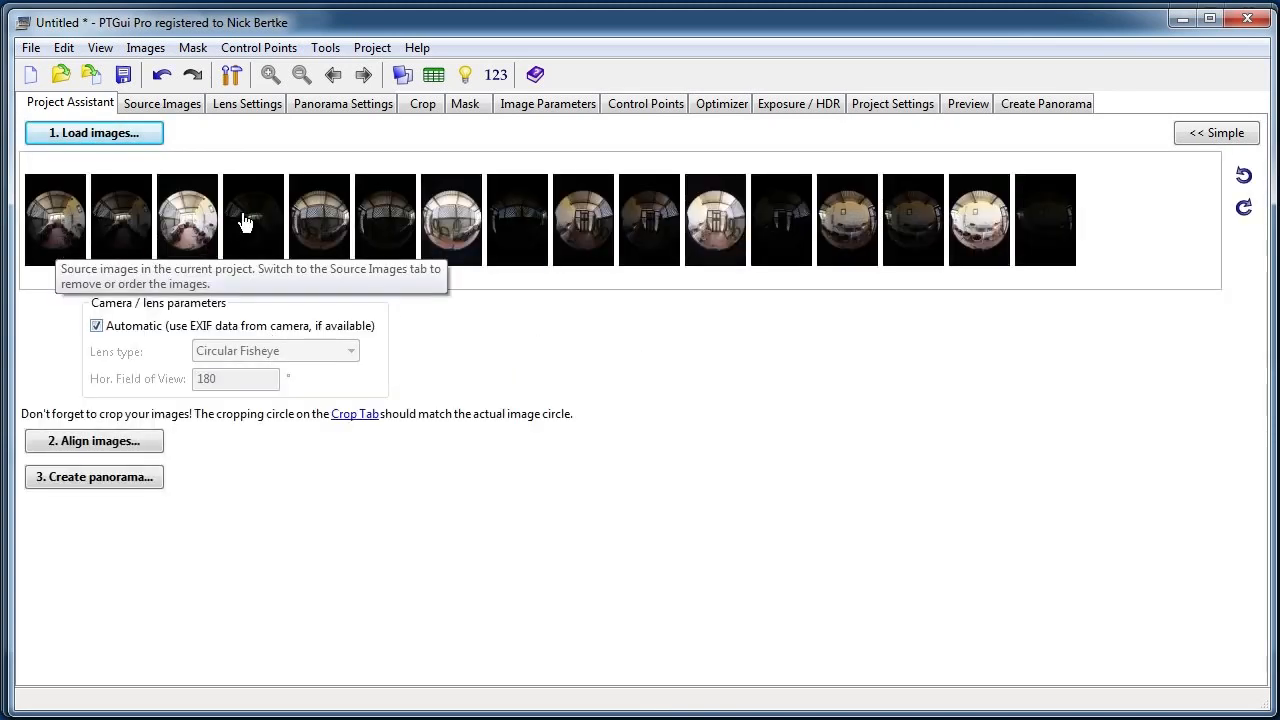
Align the loaded bracketed images in HDR mode, using True HDR as the HDR method.
click(152, 438)
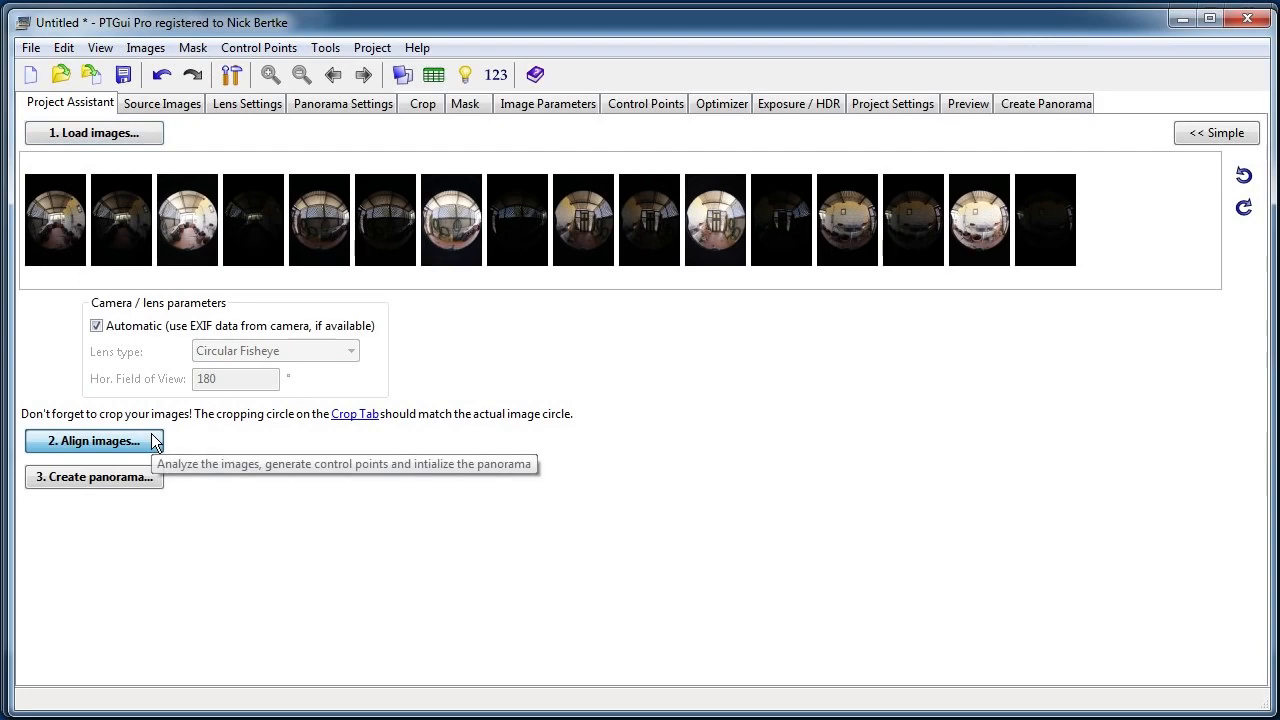
drag(552, 259, 581, 285)
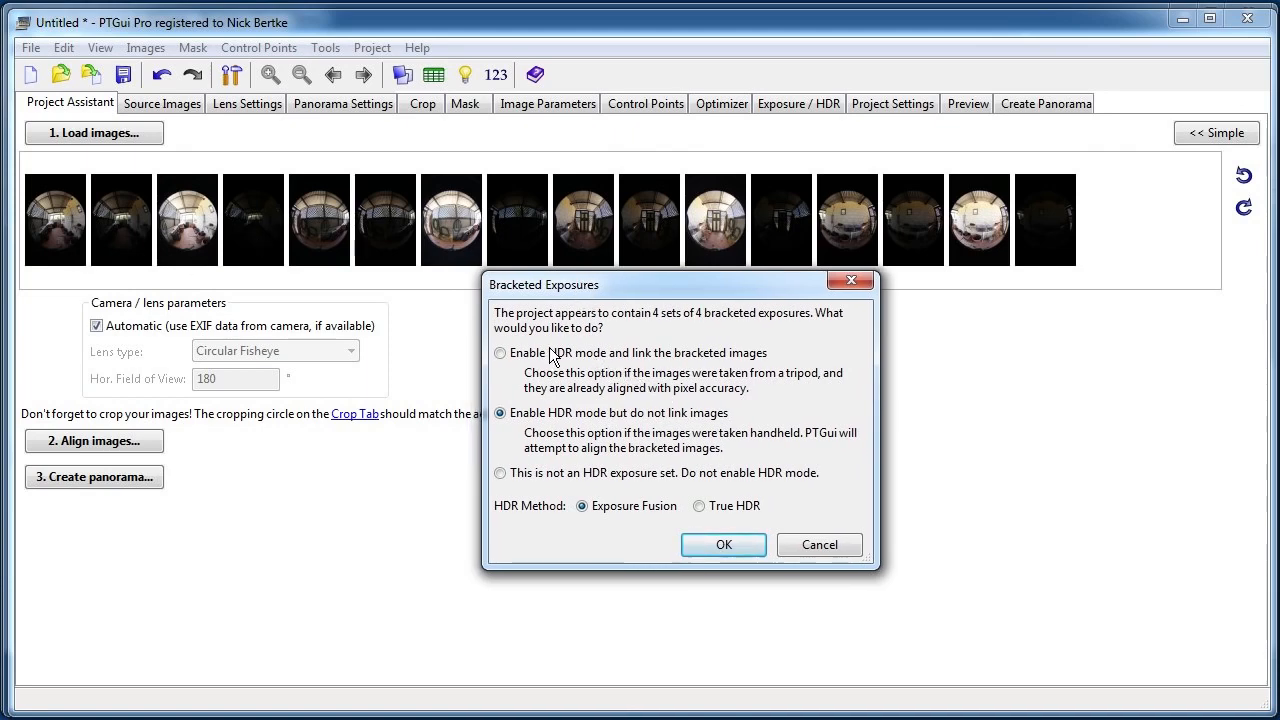
click(730, 507)
click(736, 544)
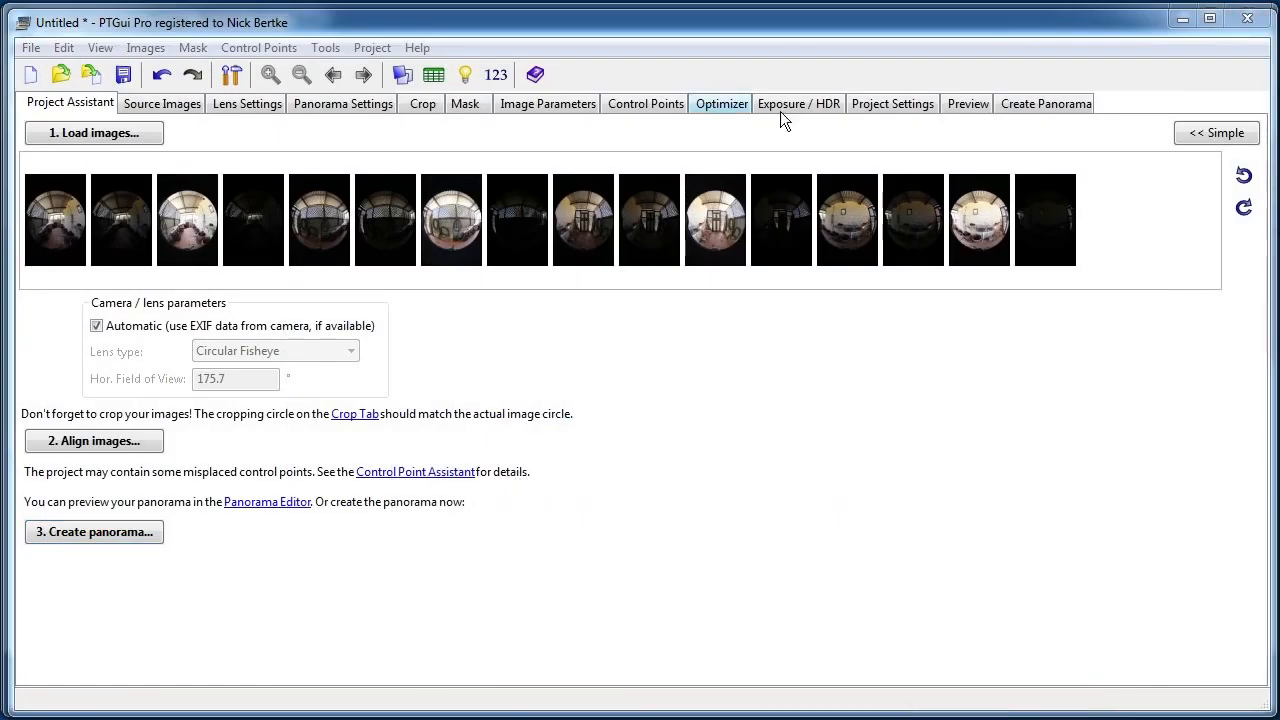
Generate a low-resolution preview of the panorama with a width of 1280 pixels.
click(947, 106)
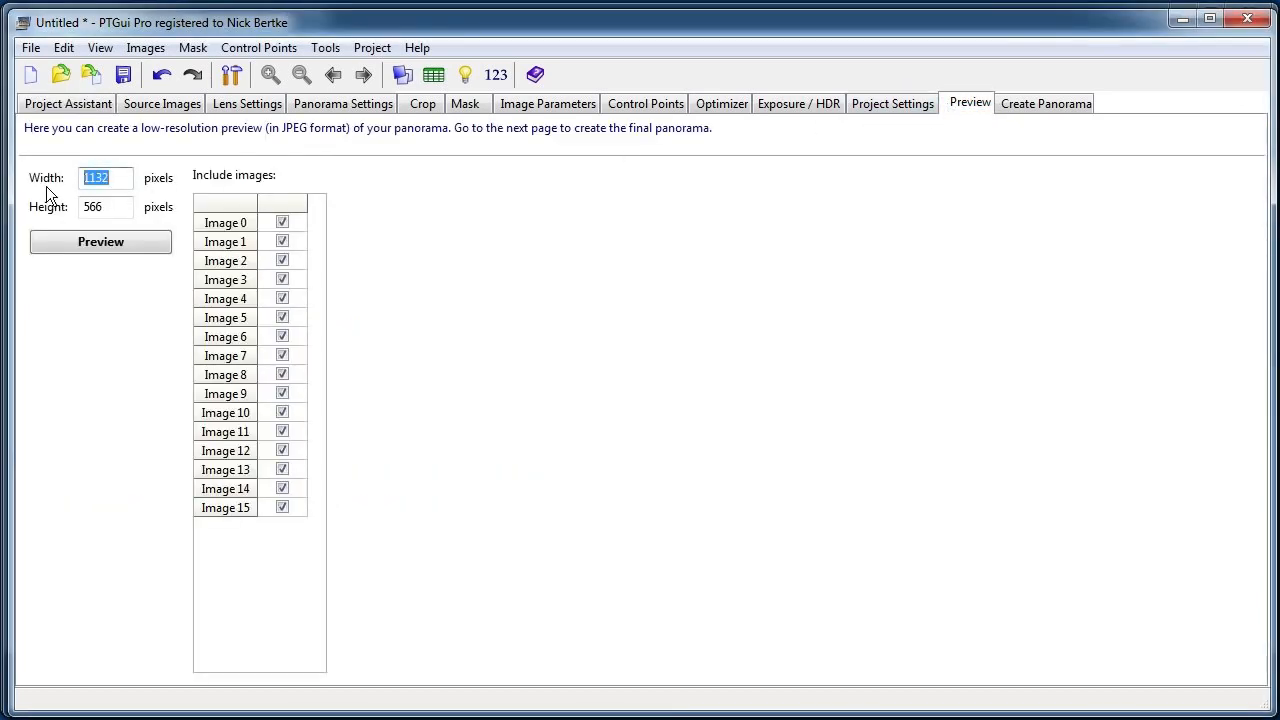
text(1280)
click(110, 242)
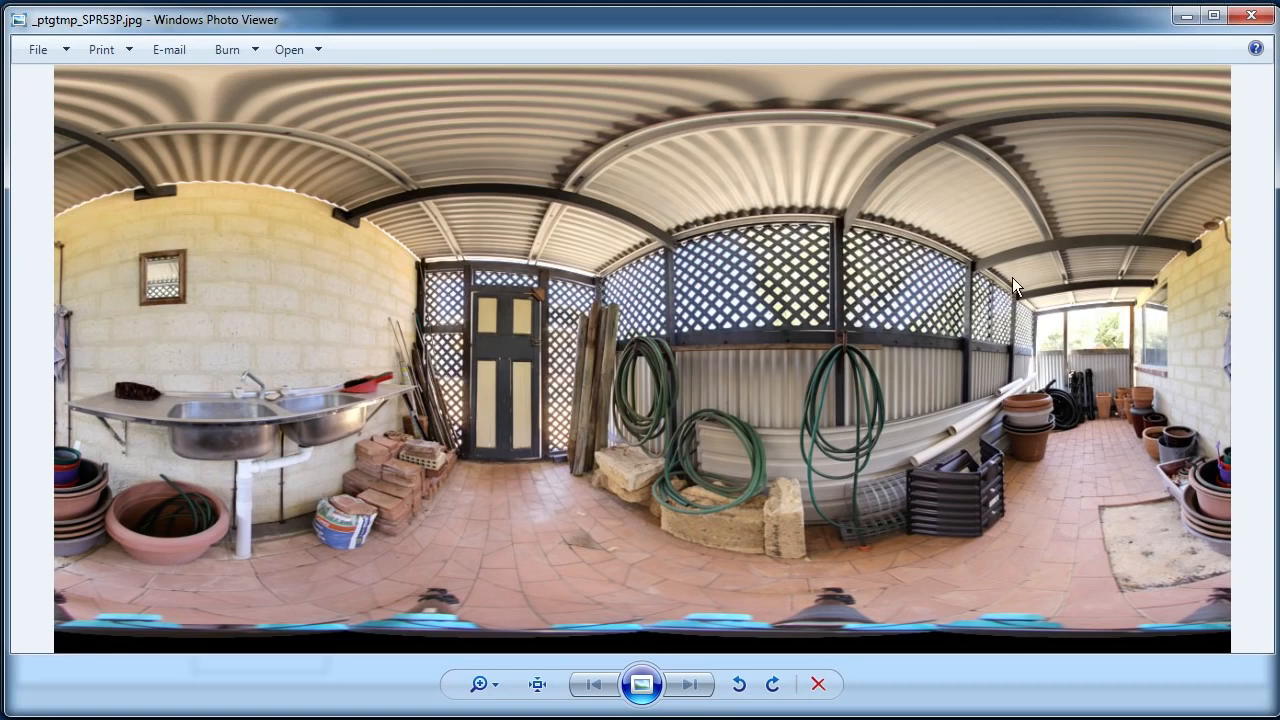
Examine the stitched courtyard preview at actual size, restore the fitted view, and close the preview image.
click(537, 684)
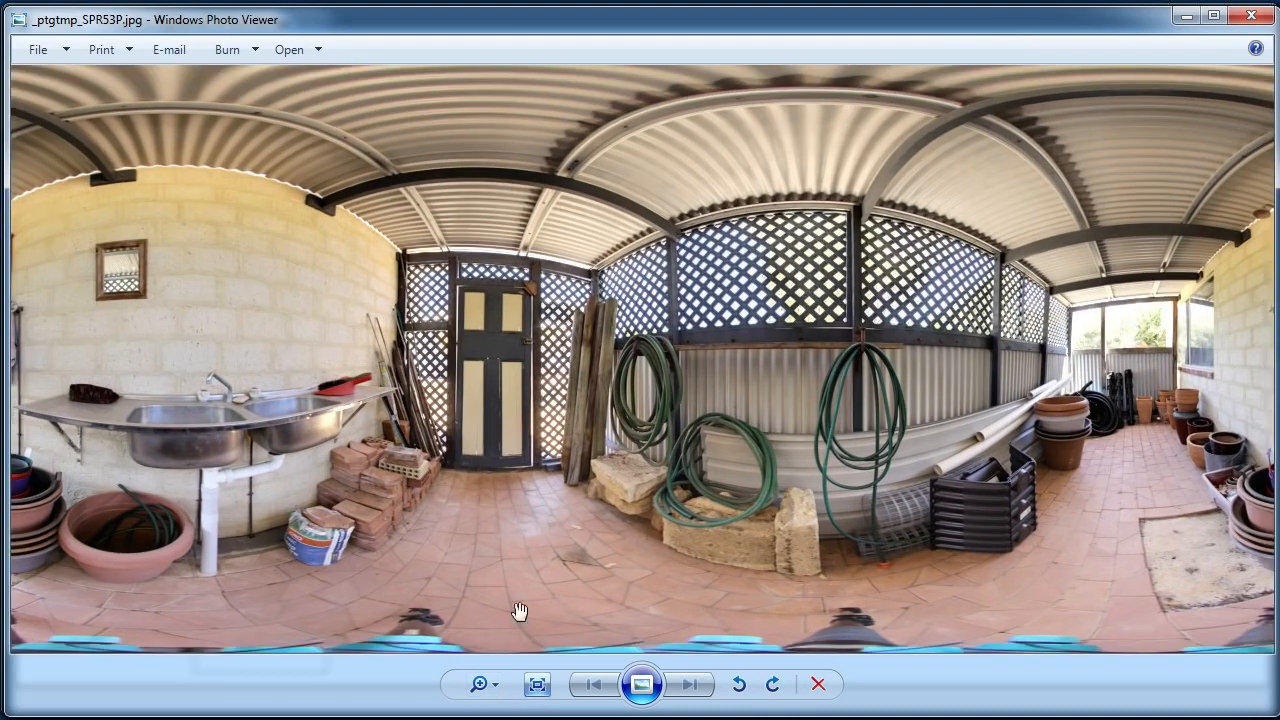
drag(451, 397, 465, 265)
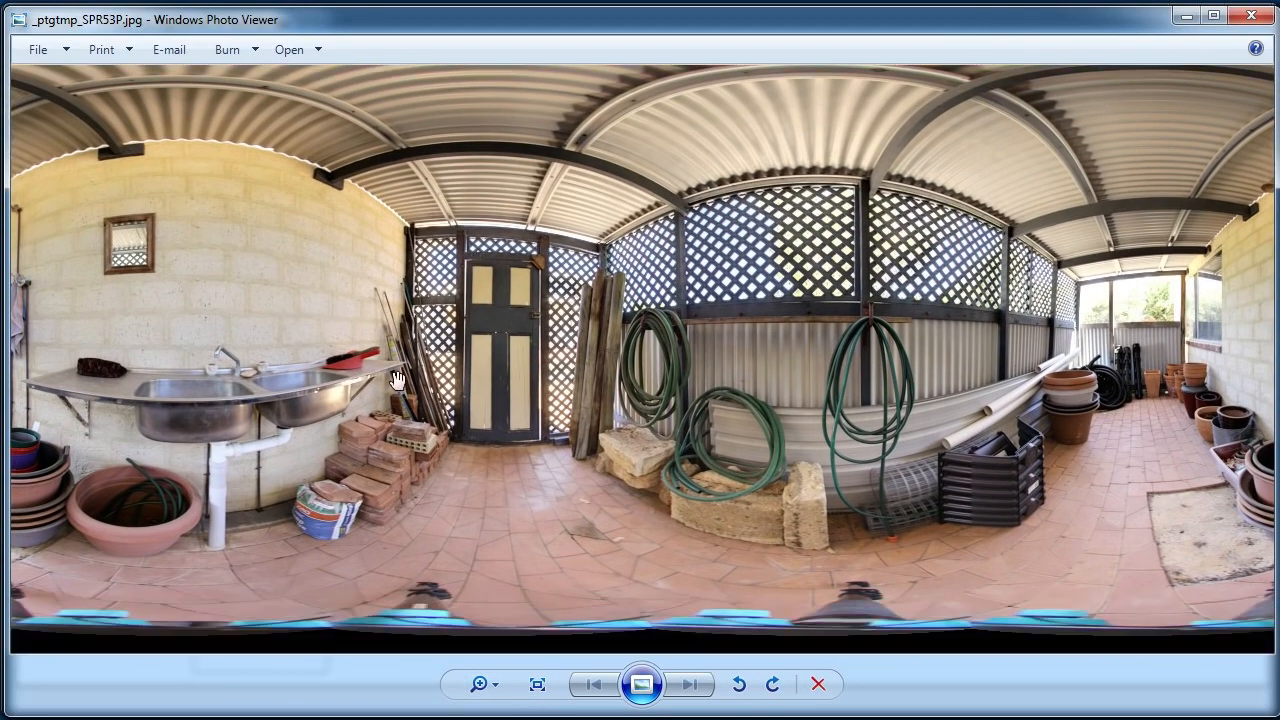
drag(758, 385, 438, 347)
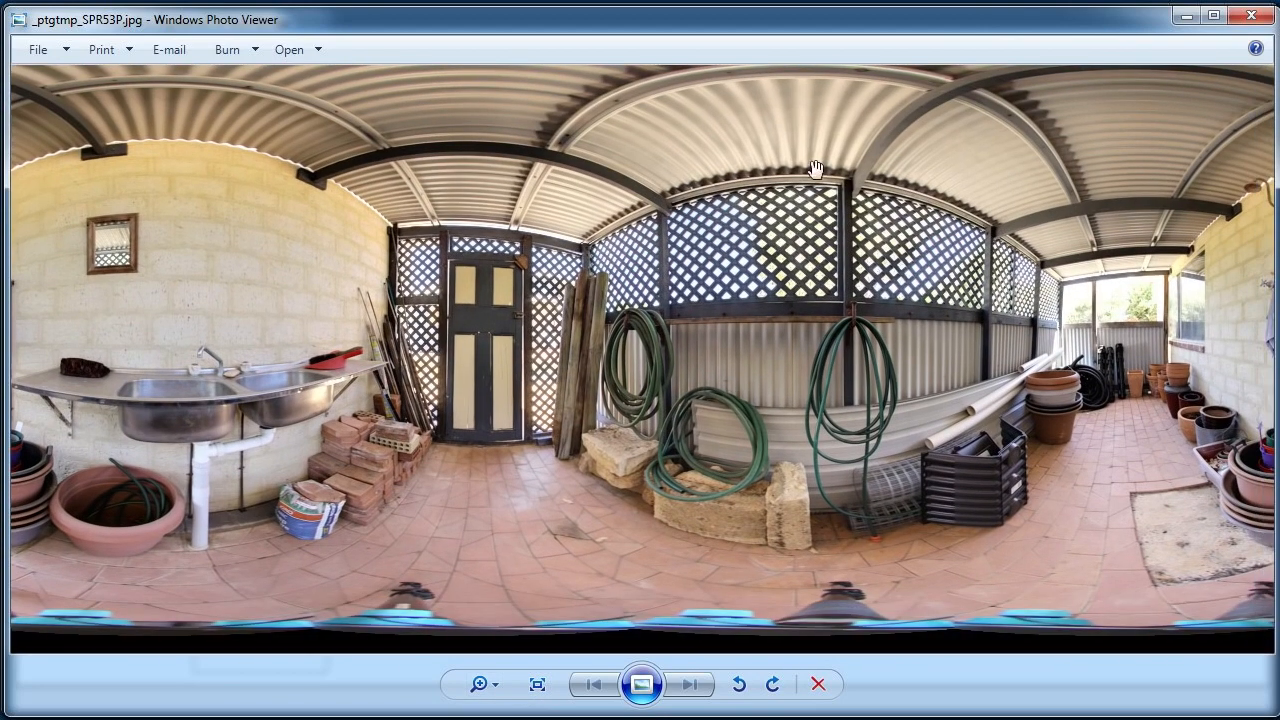
click(538, 684)
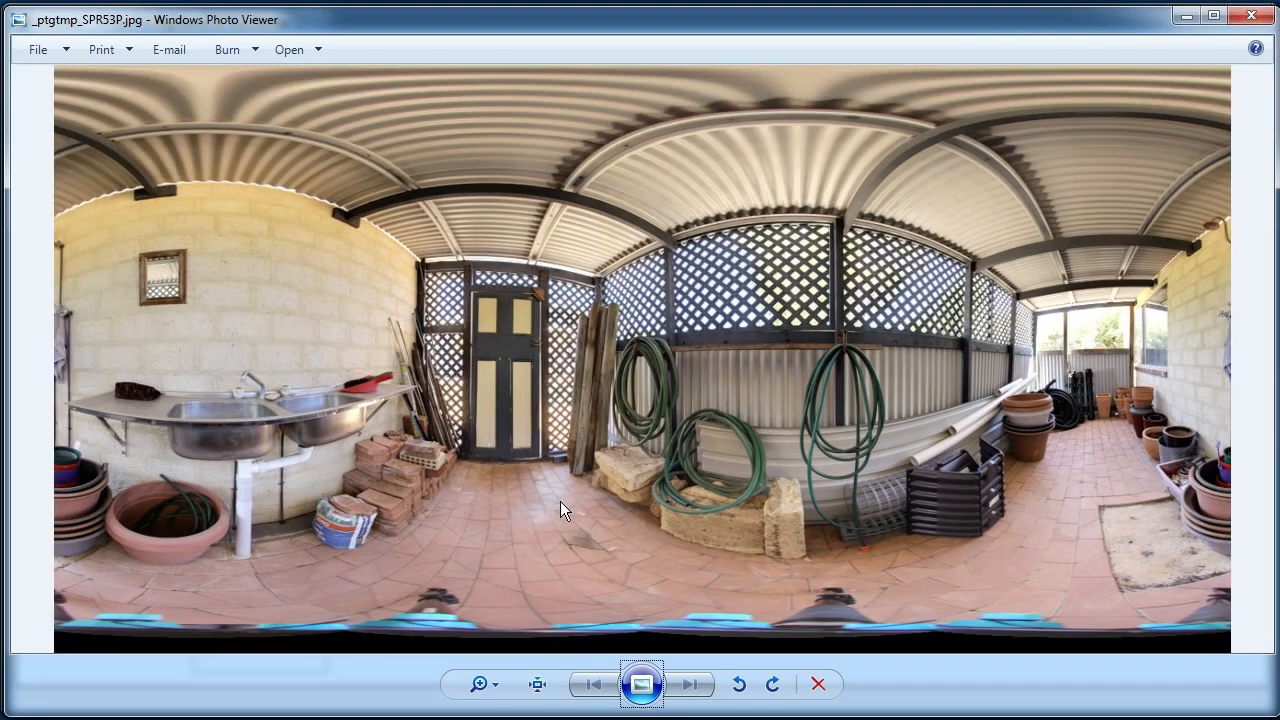
click(1250, 15)
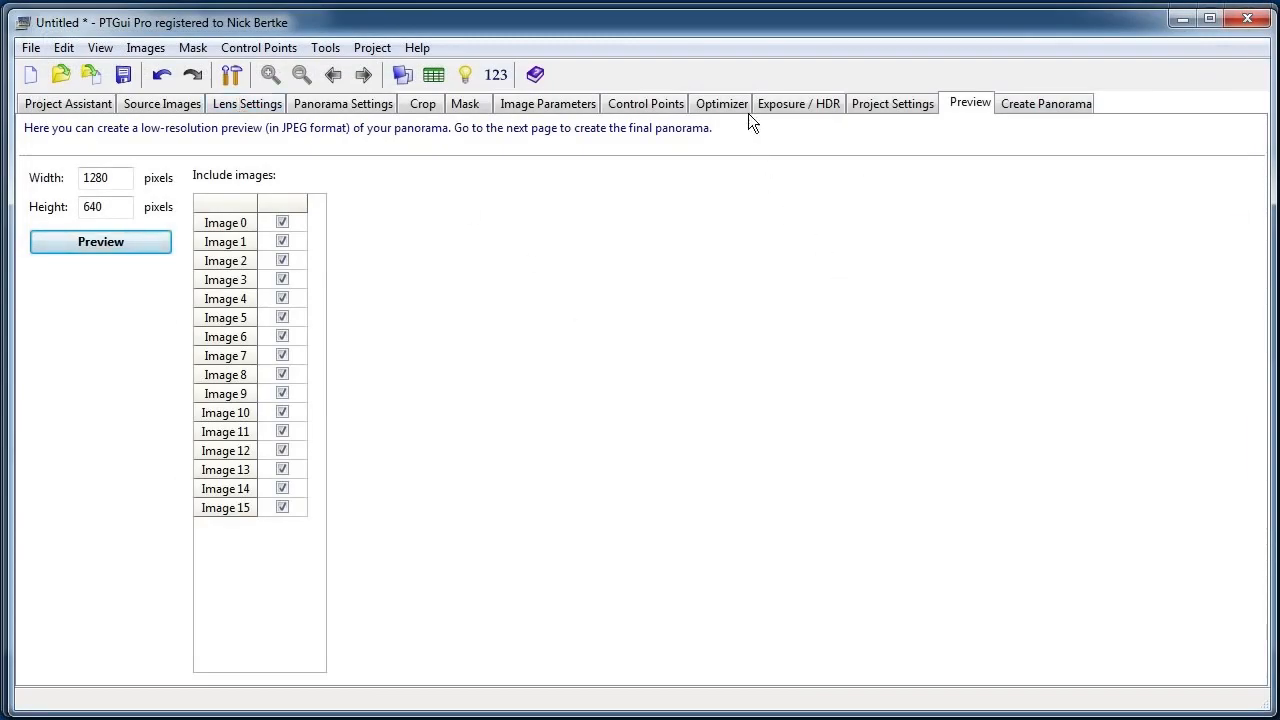
Show the bright exposure, image 2, in both panes of the control point editor for marking vertical lines.
click(641, 103)
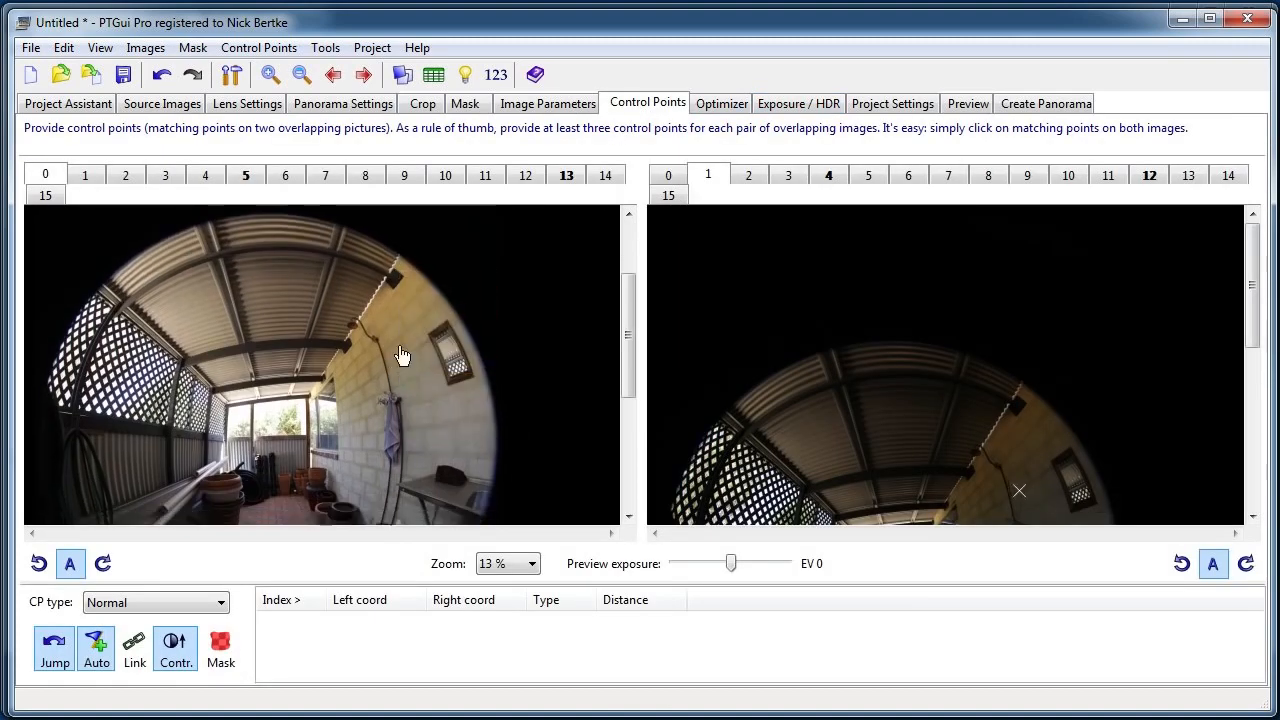
click(668, 177)
scroll(390, 340, down, 3)
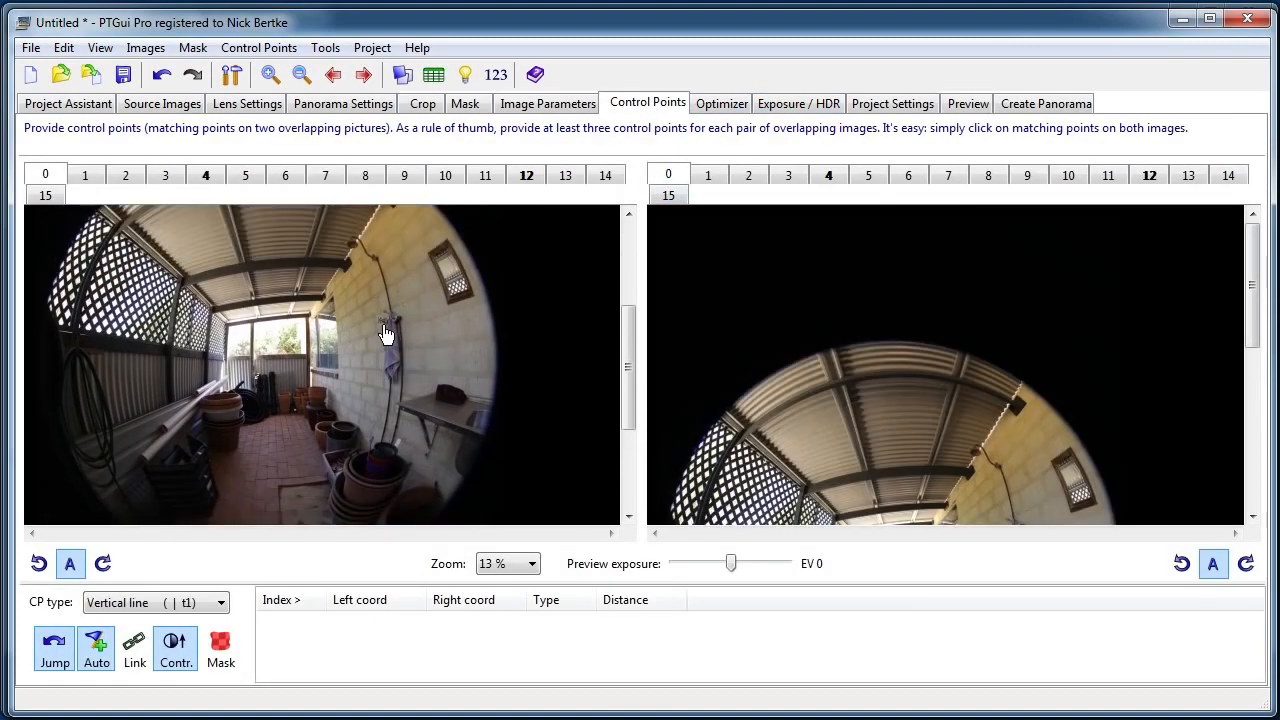
scroll(340, 350, down, 2)
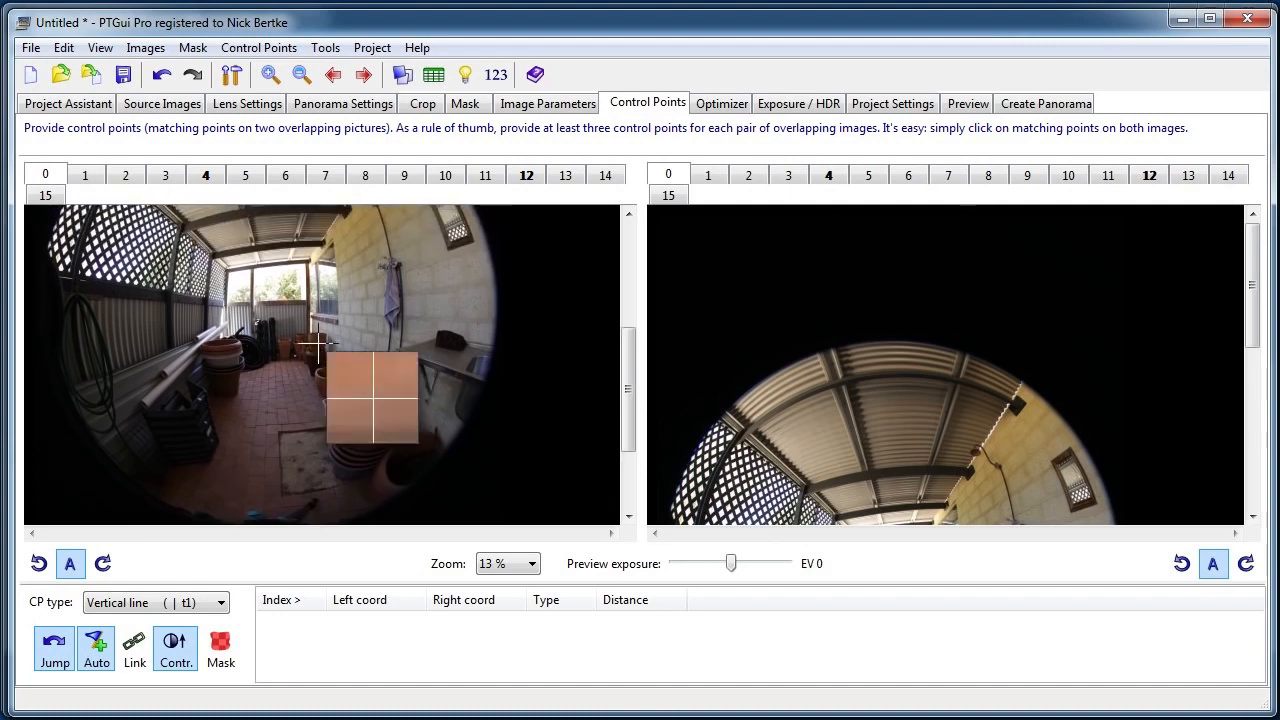
click(85, 175)
click(125, 175)
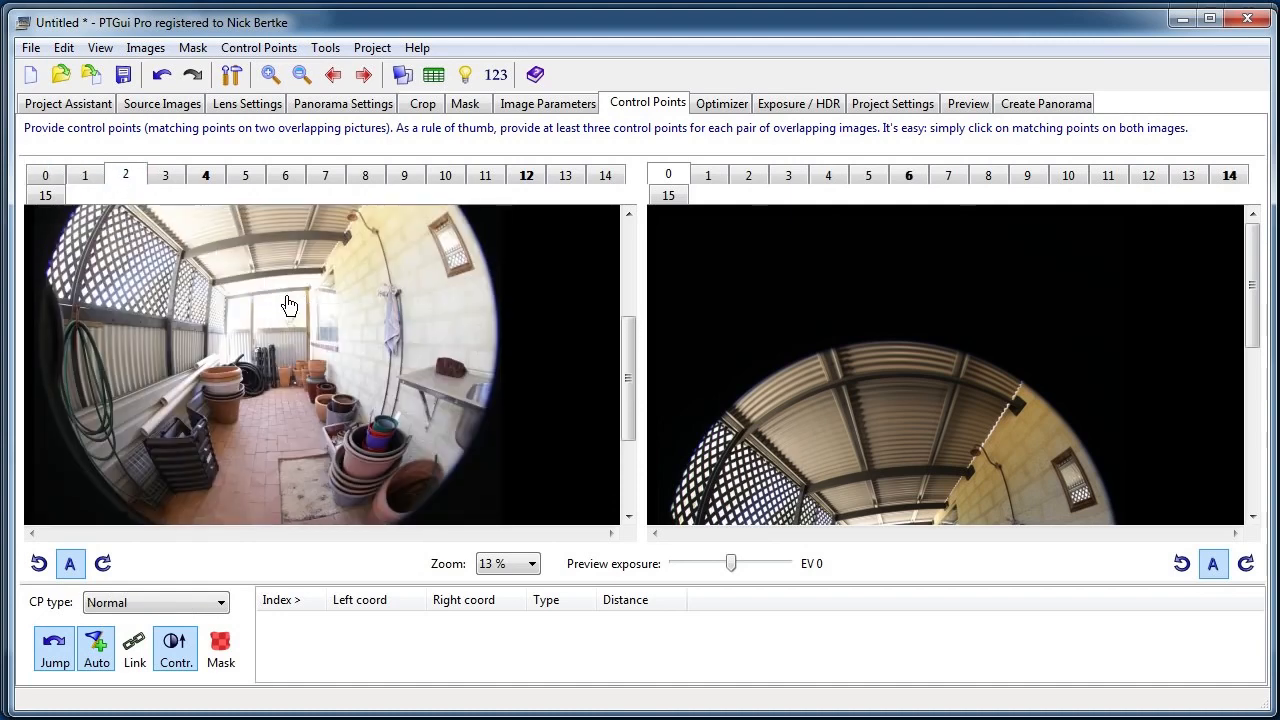
click(733, 184)
scroll(855, 232, down, 1)
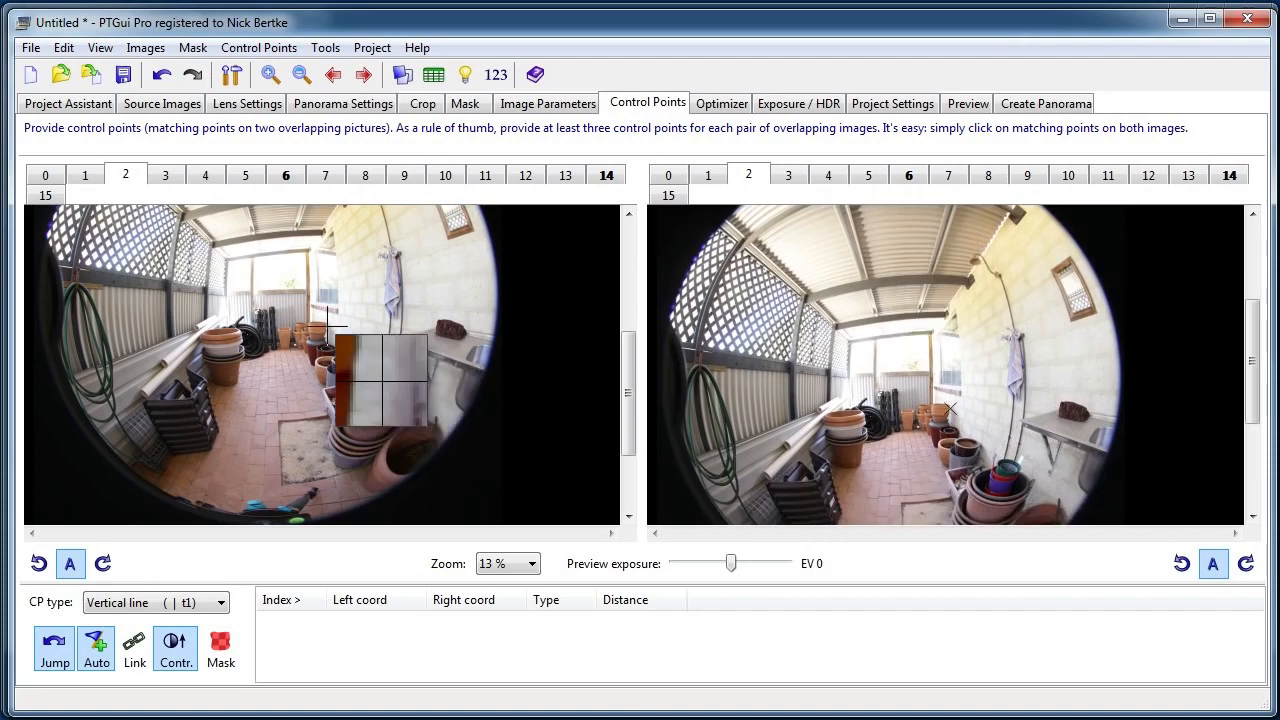
Mark a vertical line in image 2 along the wall corner beside the window, from its upper end down to the brick sill.
scroll(371, 357, up, 1)
scroll(281, 207, up, 1)
scroll(409, 323, up, 1)
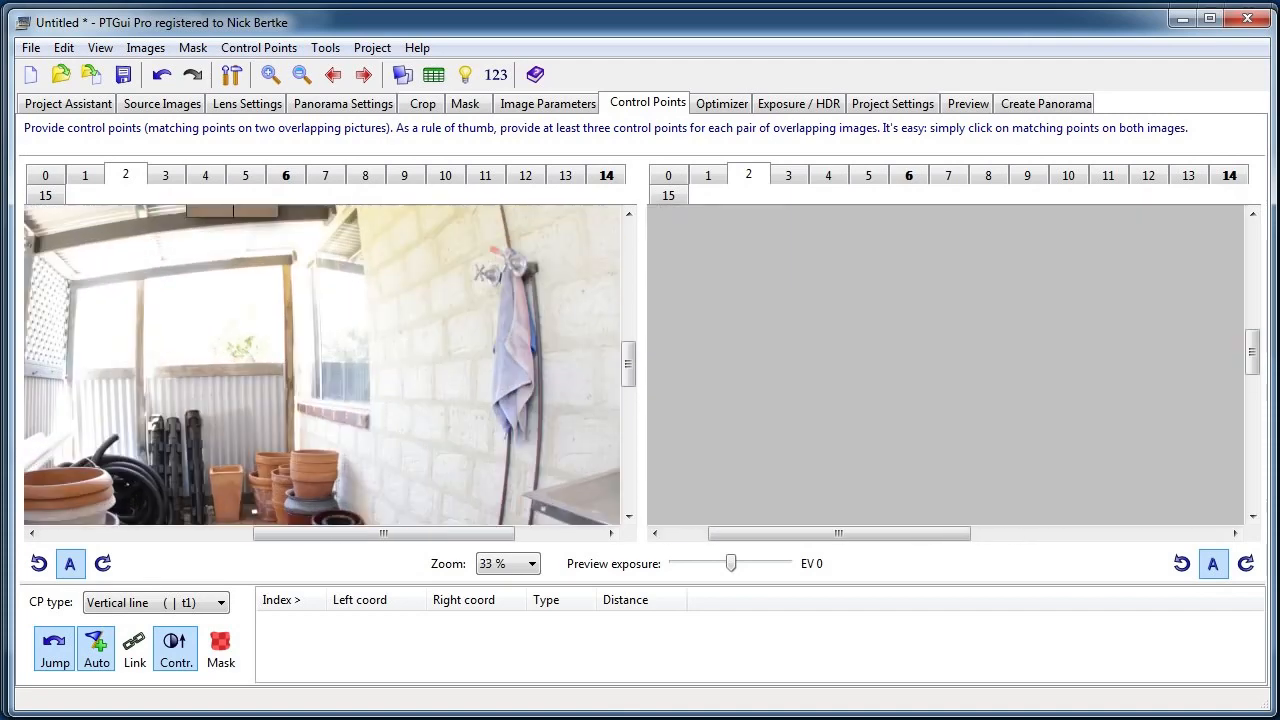
drag(1088, 305, 757, 330)
drag(915, 322, 823, 294)
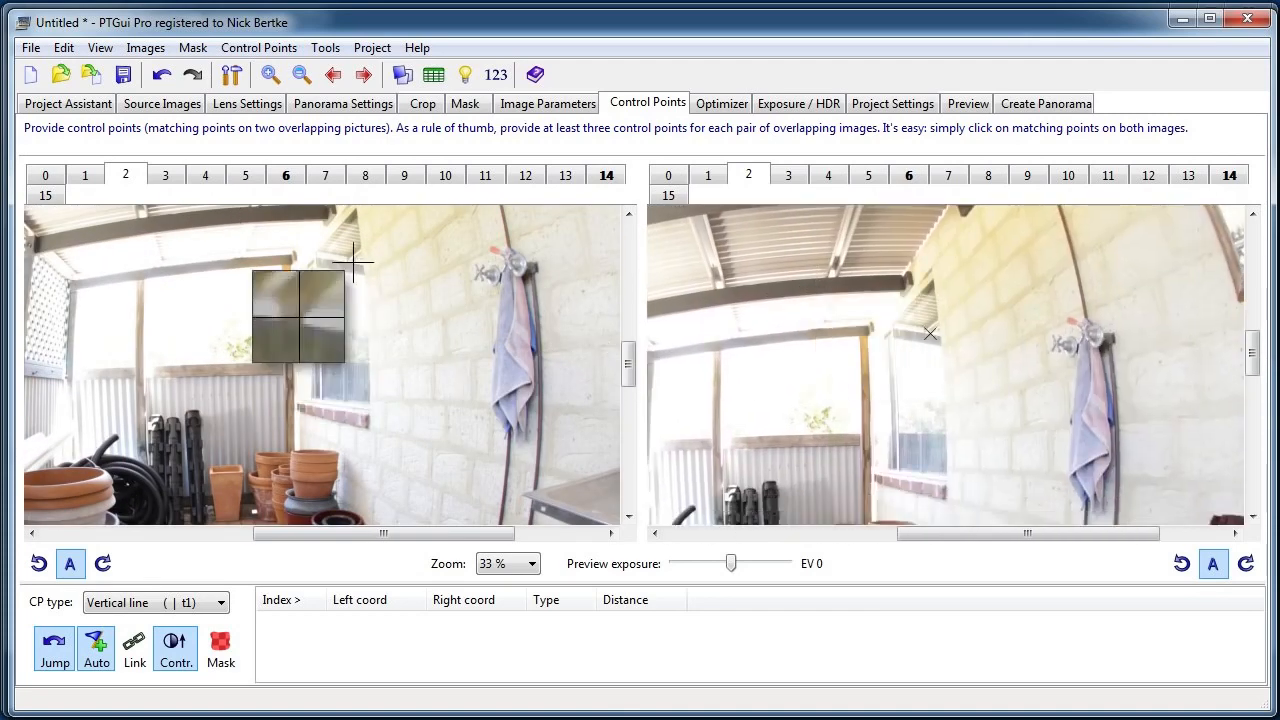
drag(365, 225, 362, 245)
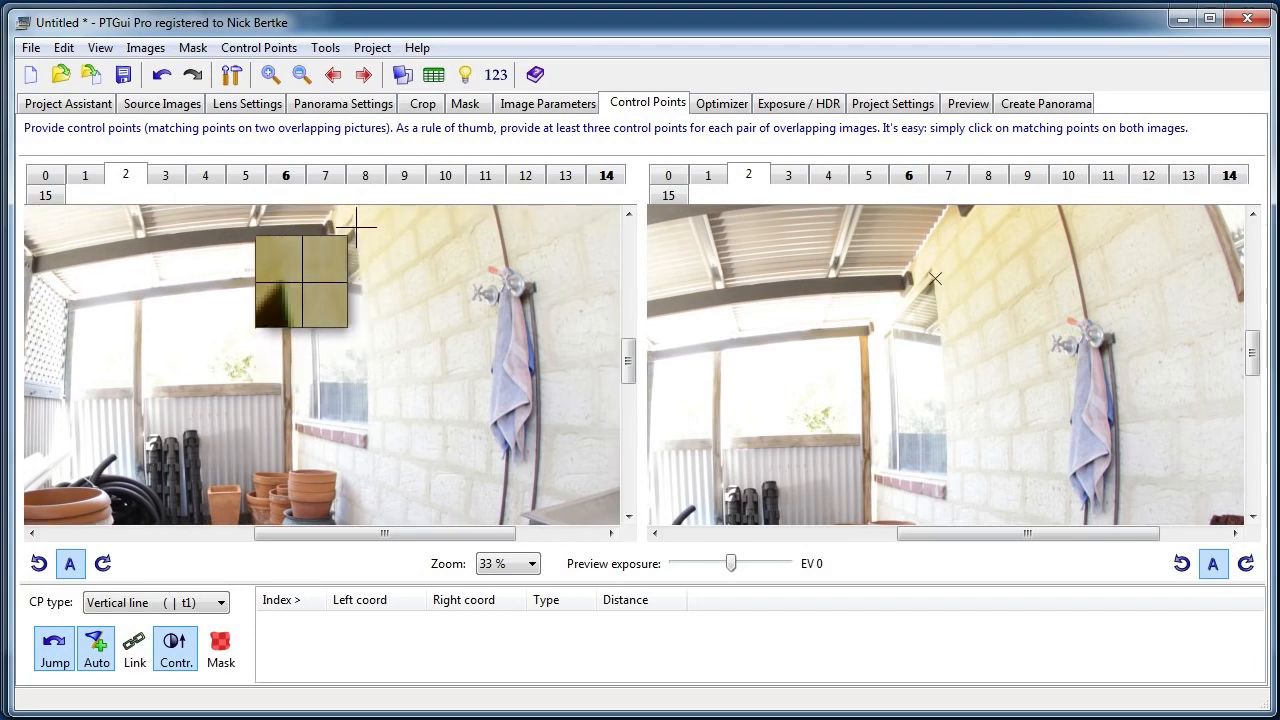
click(354, 227)
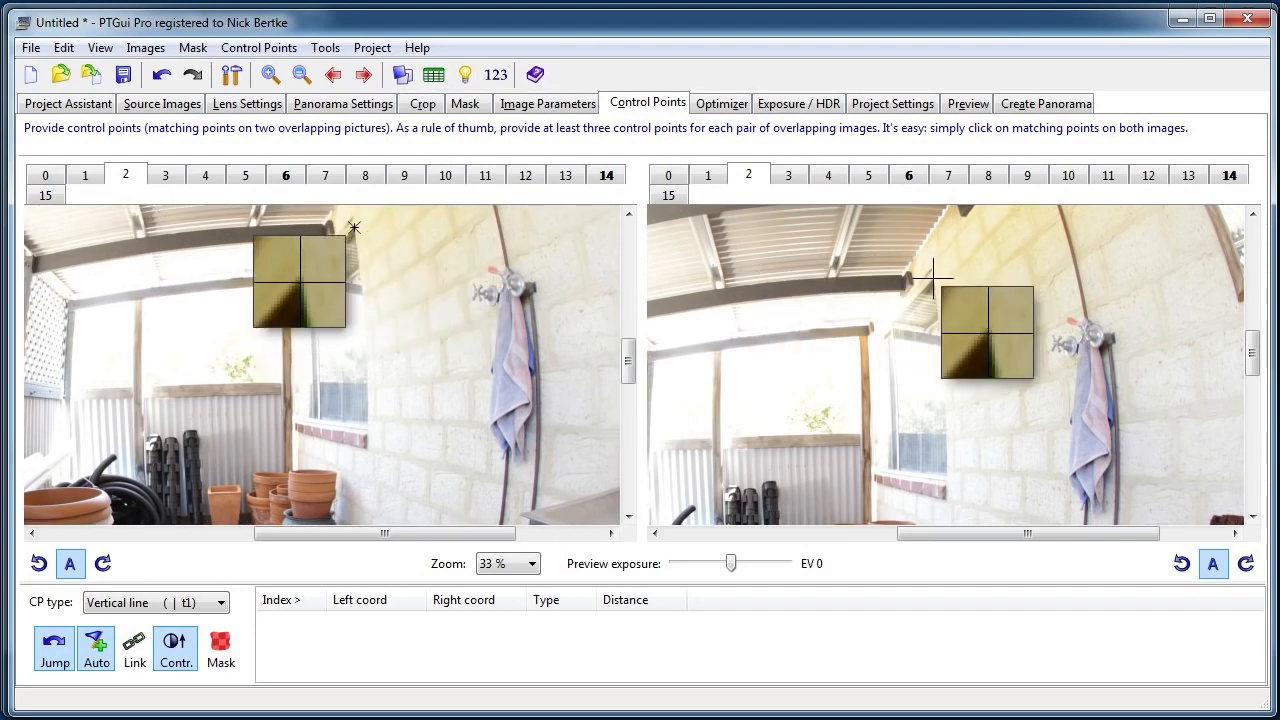
drag(965, 344, 967, 311)
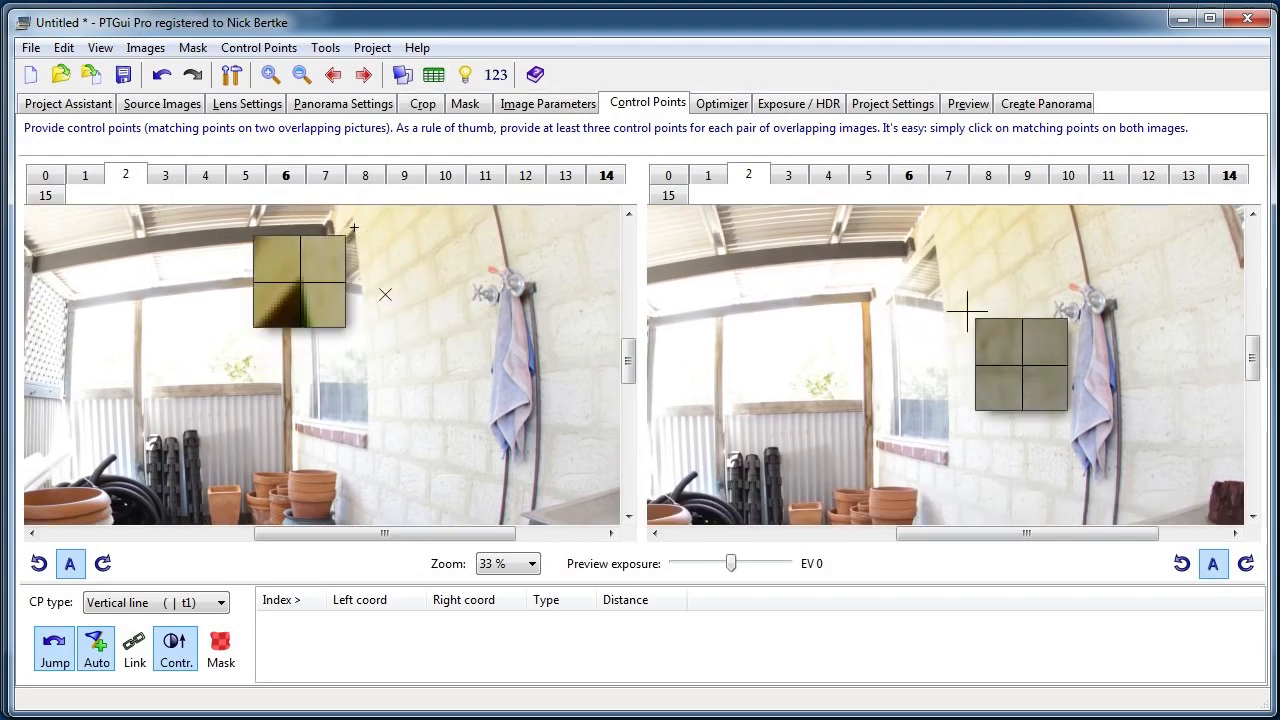
click(947, 437)
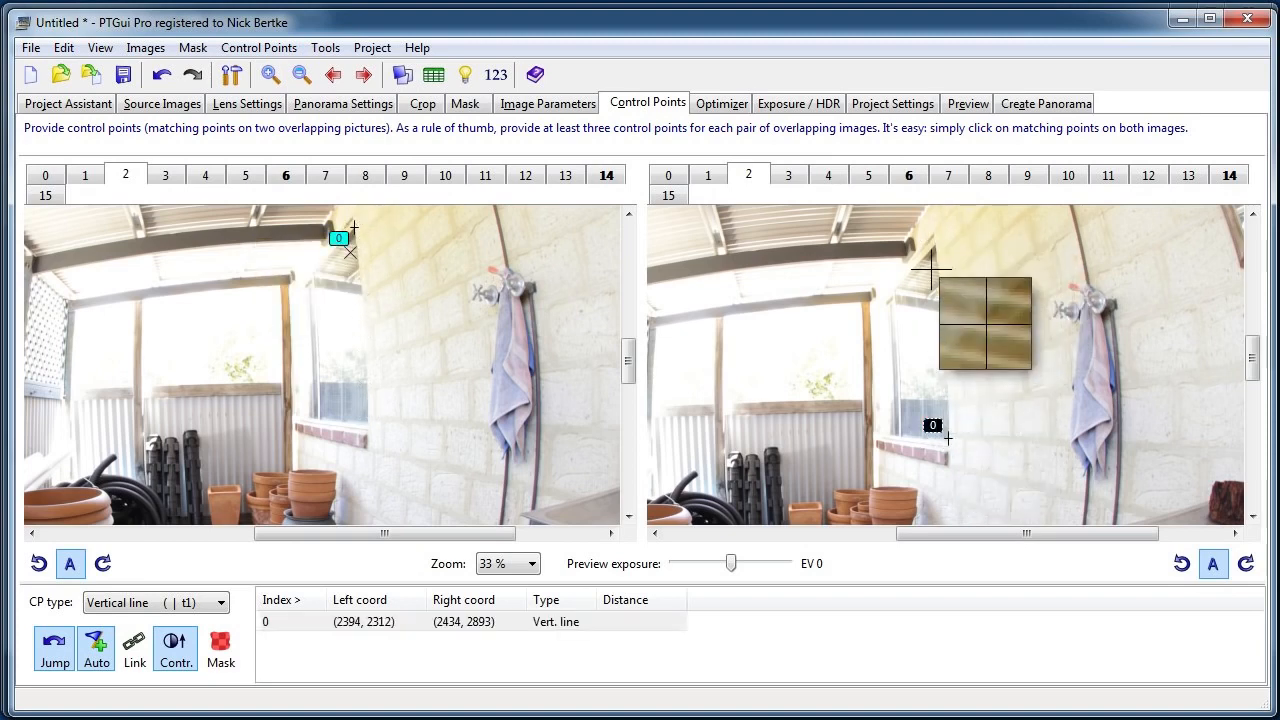
Mark vertical lines along the lattice post in image 6, and along the hanging pipe and wall corner beside the window in image 14.
click(910, 180)
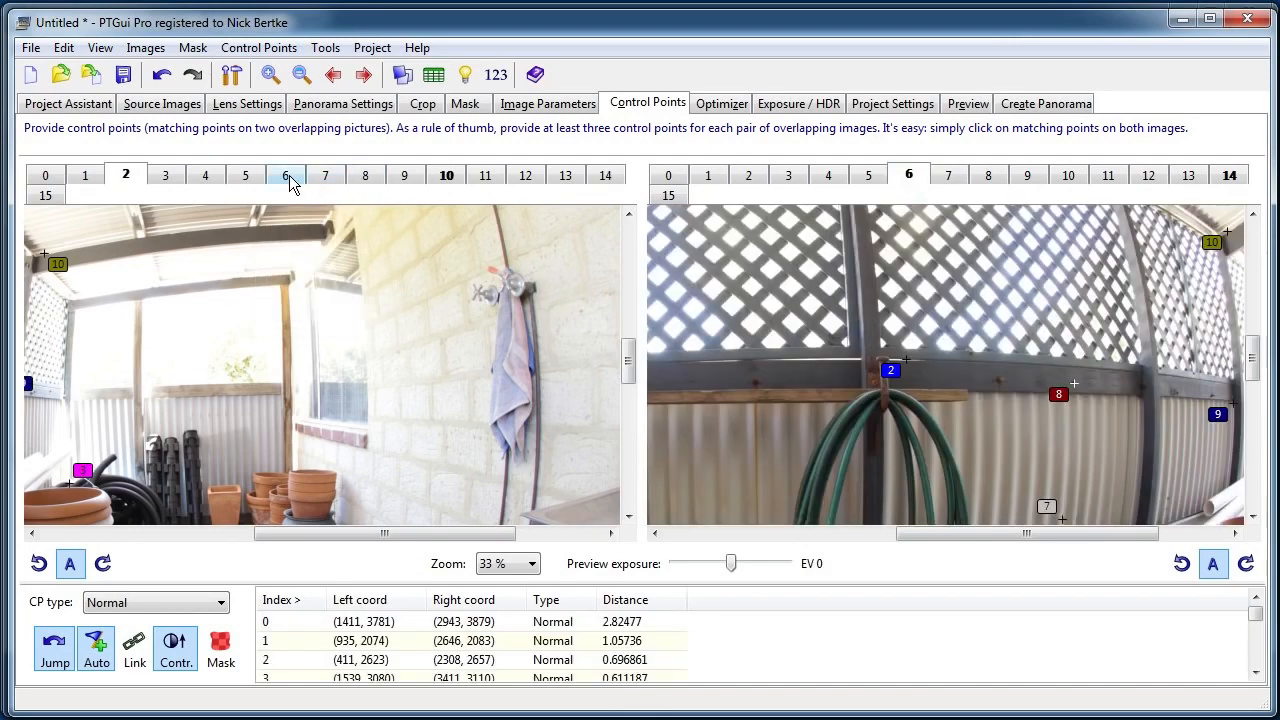
click(286, 177)
drag(1026, 298, 992, 403)
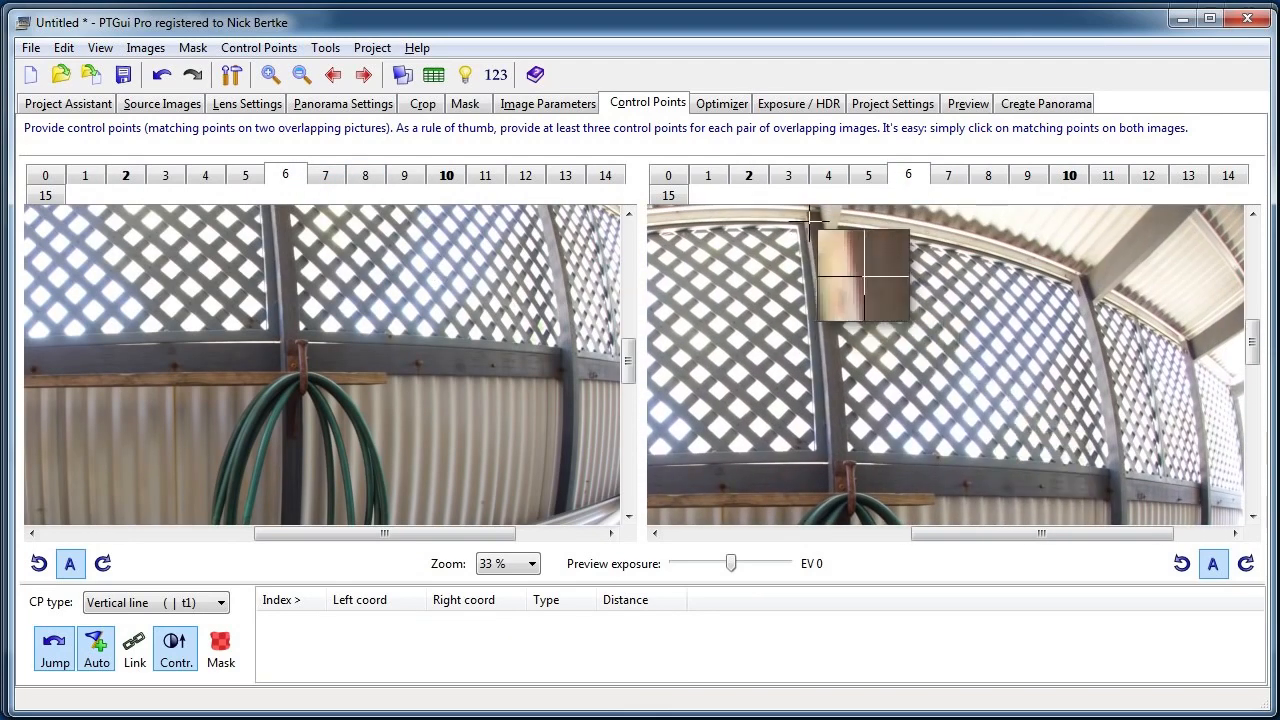
click(812, 219)
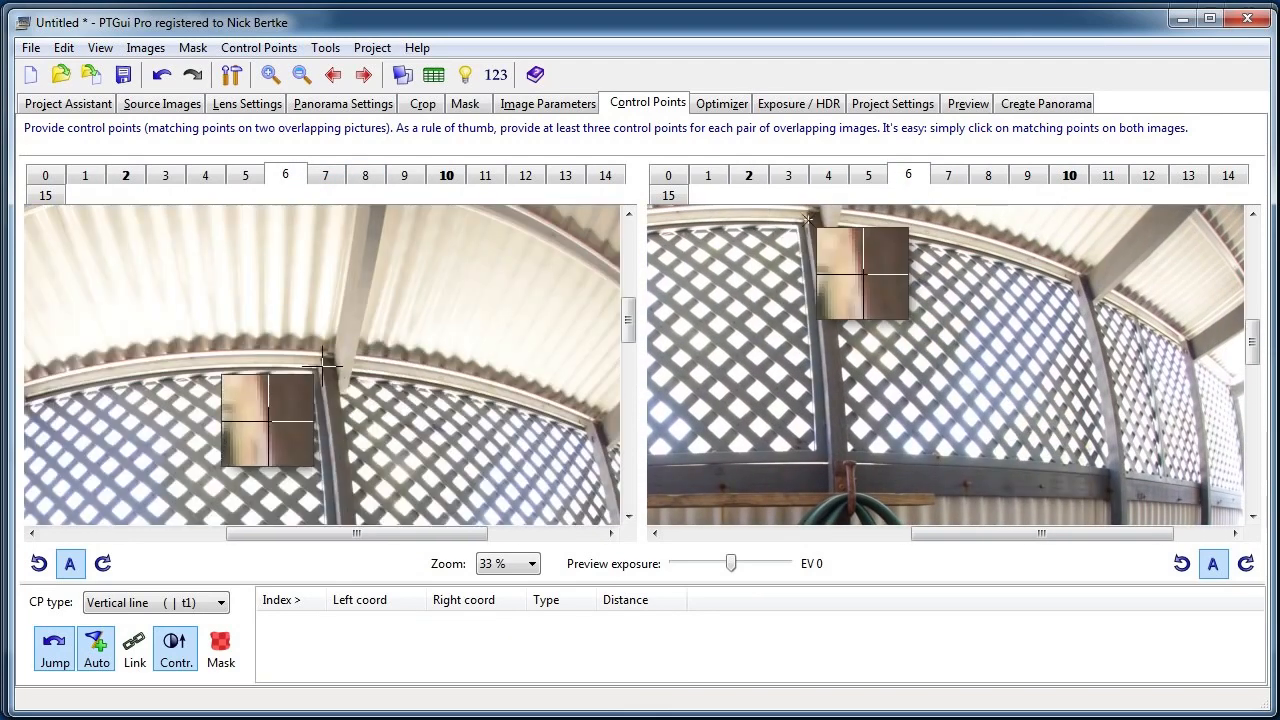
scroll(316, 410, down, 3)
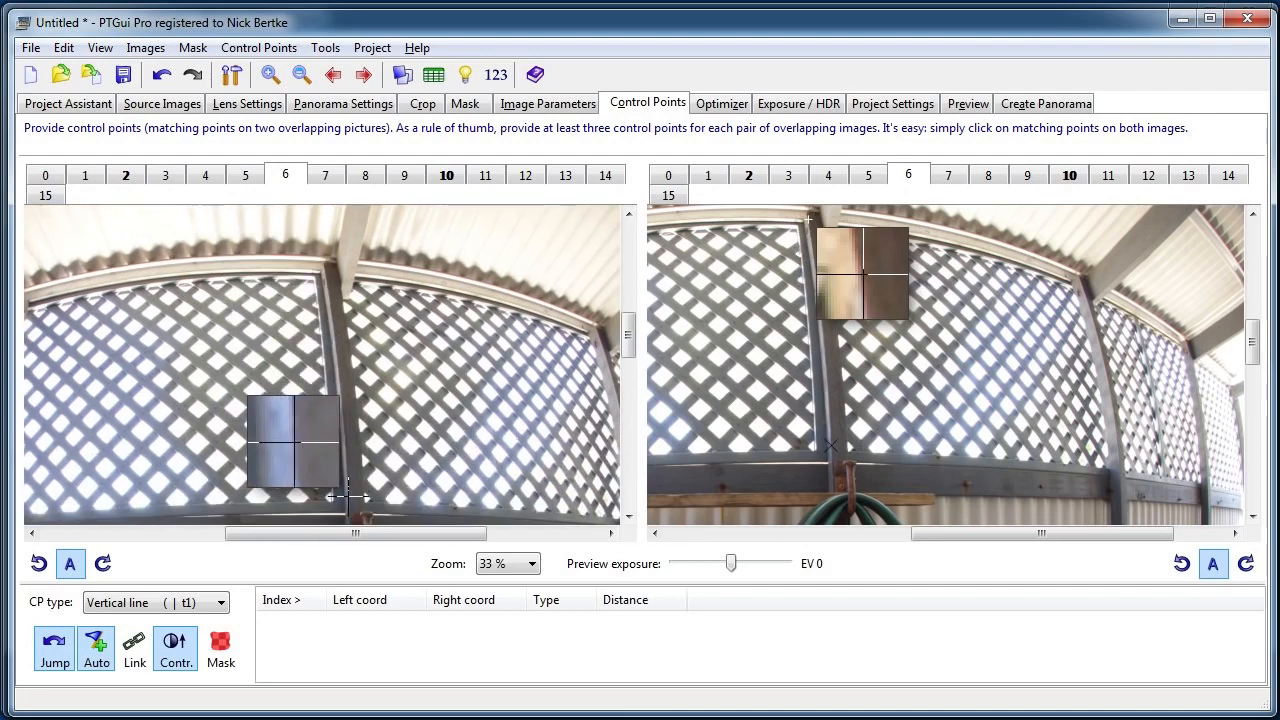
click(347, 497)
drag(893, 341, 707, 329)
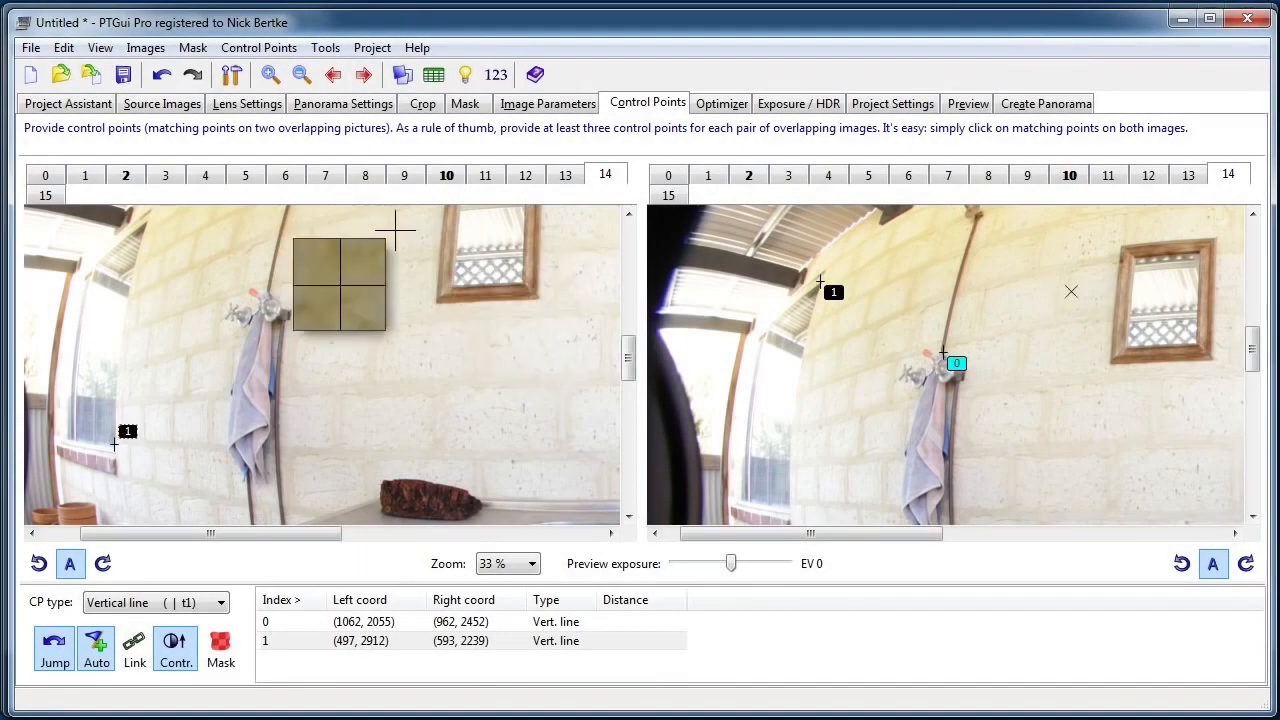
Run the optimizer with the new vertical line control points and accept its changes.
click(745, 108)
click(110, 660)
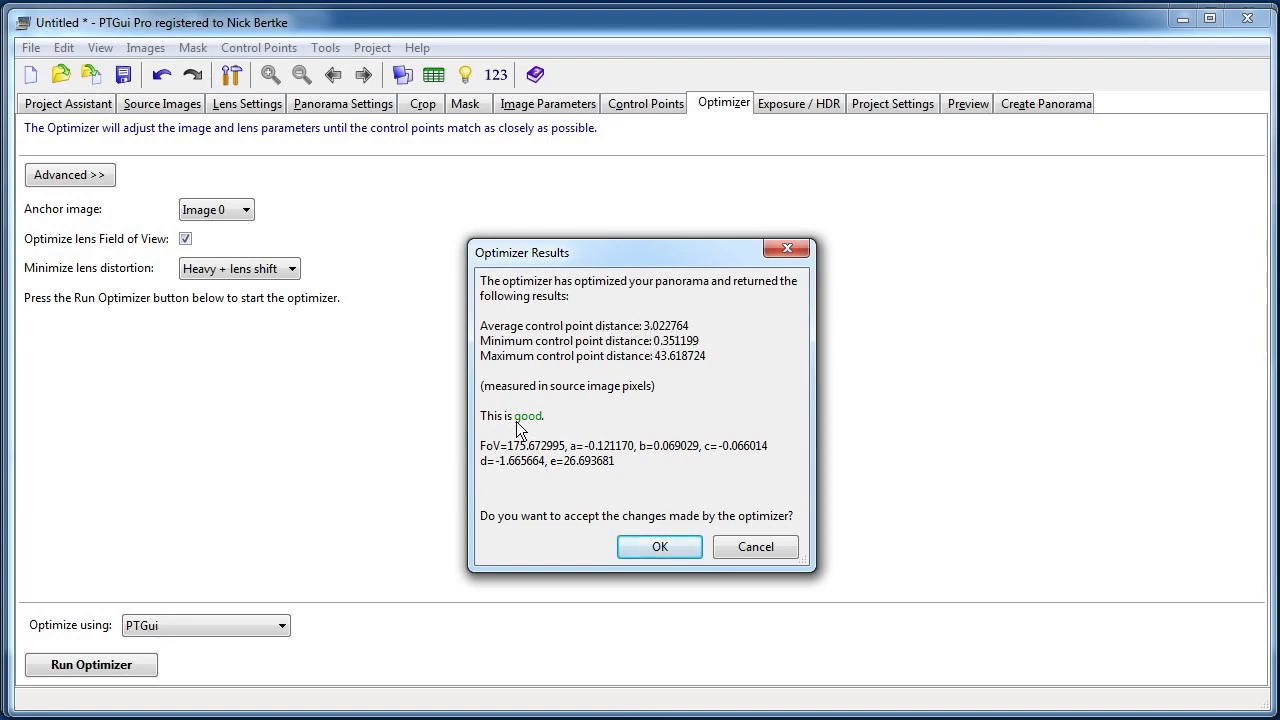
click(659, 546)
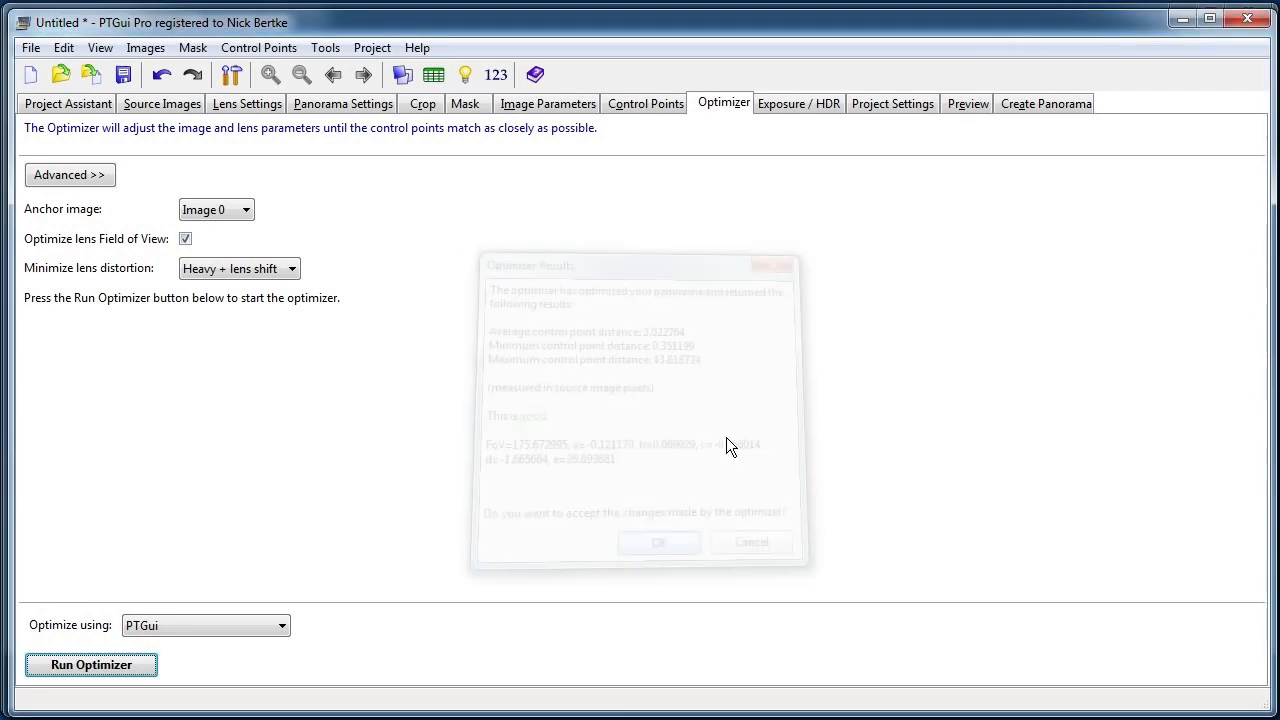
Generate a 1280 by 640 pixel preview, inspect the straightened panorama in the default JPG viewer, and close it.
click(970, 104)
click(135, 230)
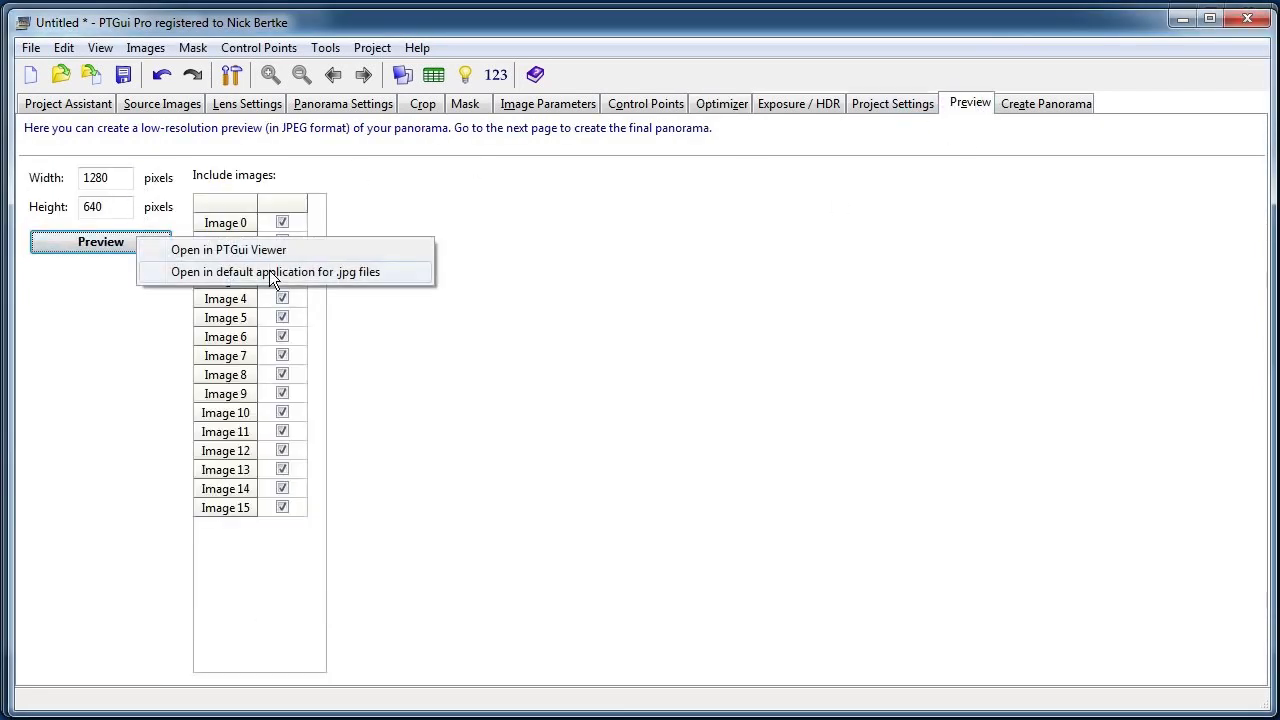
click(269, 270)
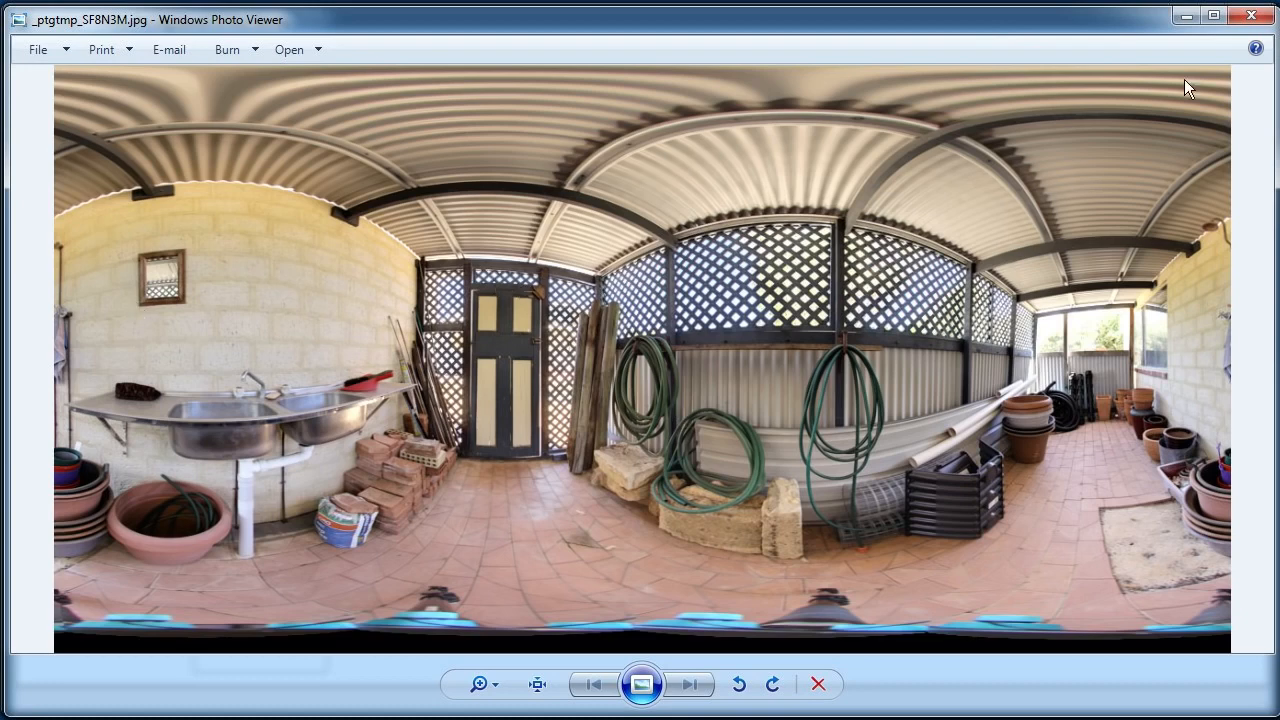
click(1252, 16)
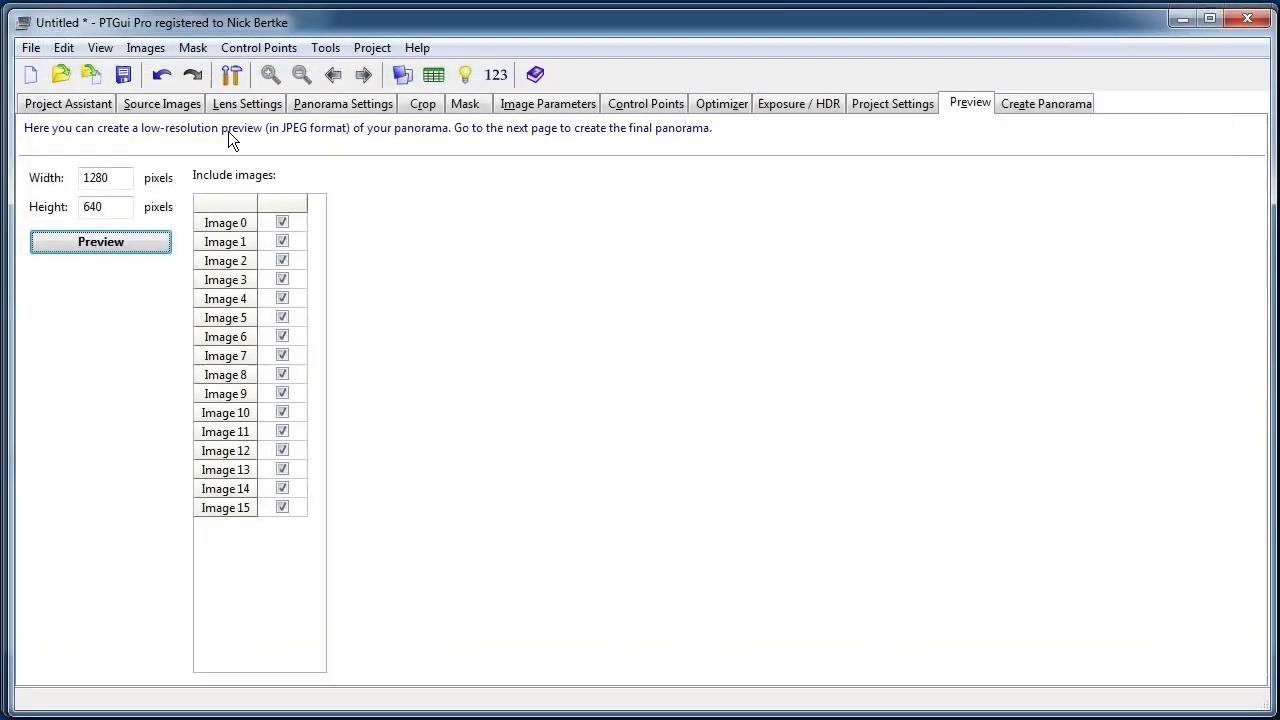
Open IMG_7634.JPG from the photo folder, examine the corrugated roof near the fisheye edge at actual size, and close the photo.
click(68, 106)
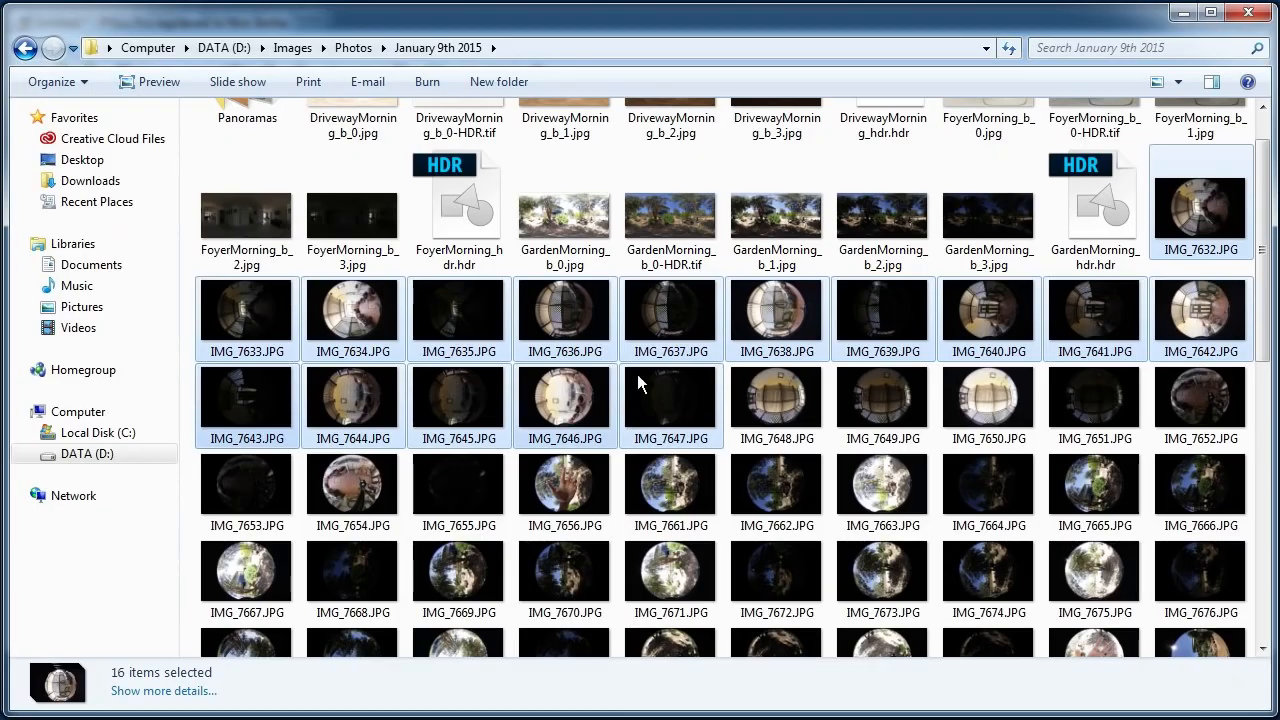
click(334, 312)
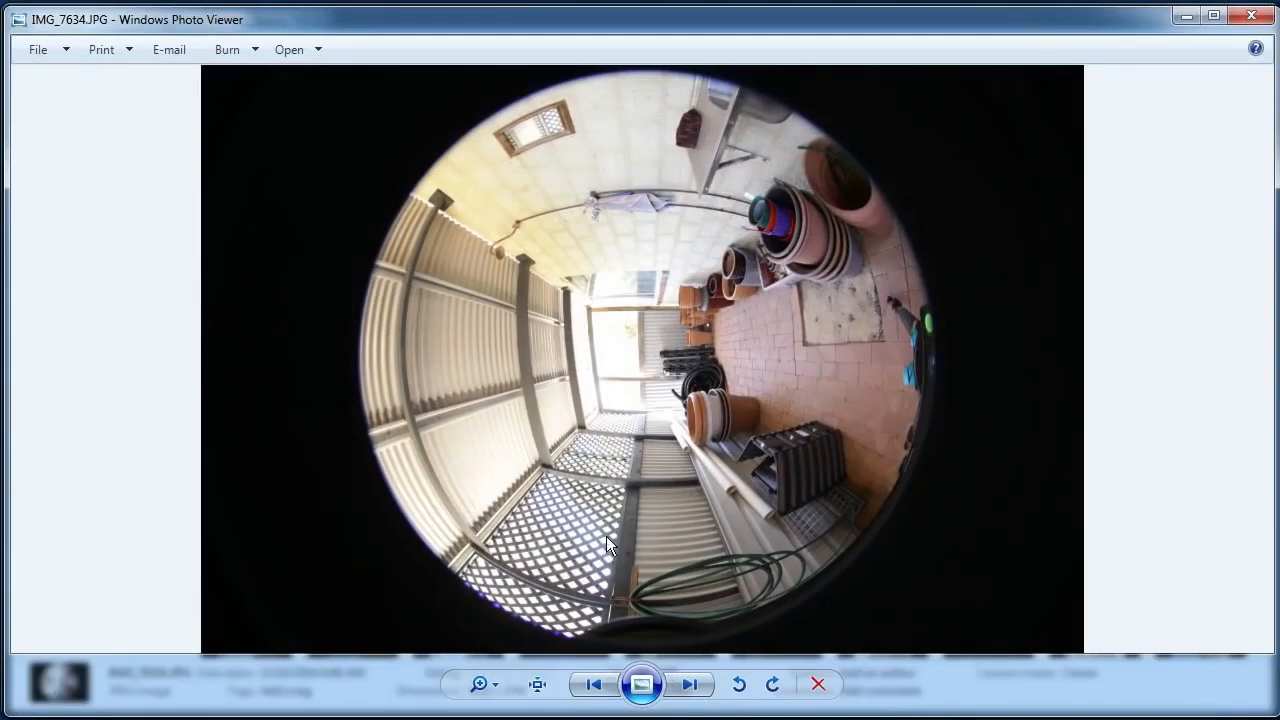
click(540, 692)
drag(450, 367, 1105, 345)
drag(195, 345, 1045, 406)
drag(503, 272, 520, 570)
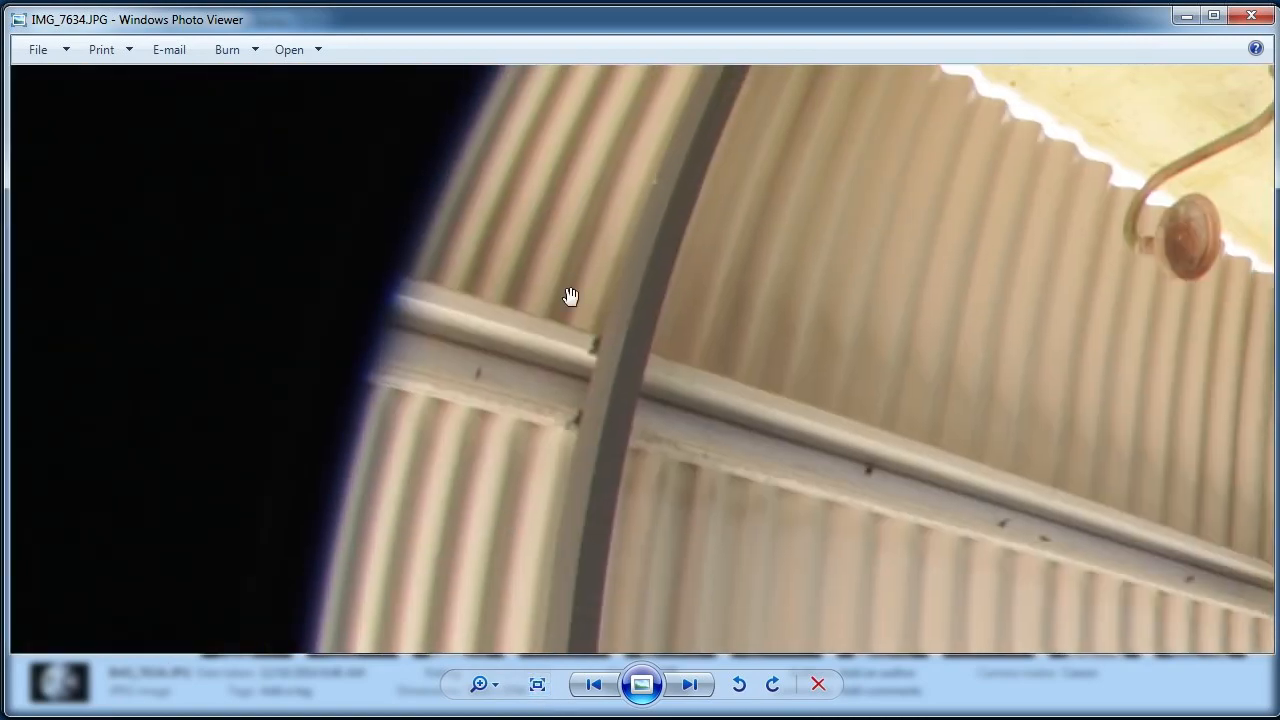
drag(569, 294, 546, 426)
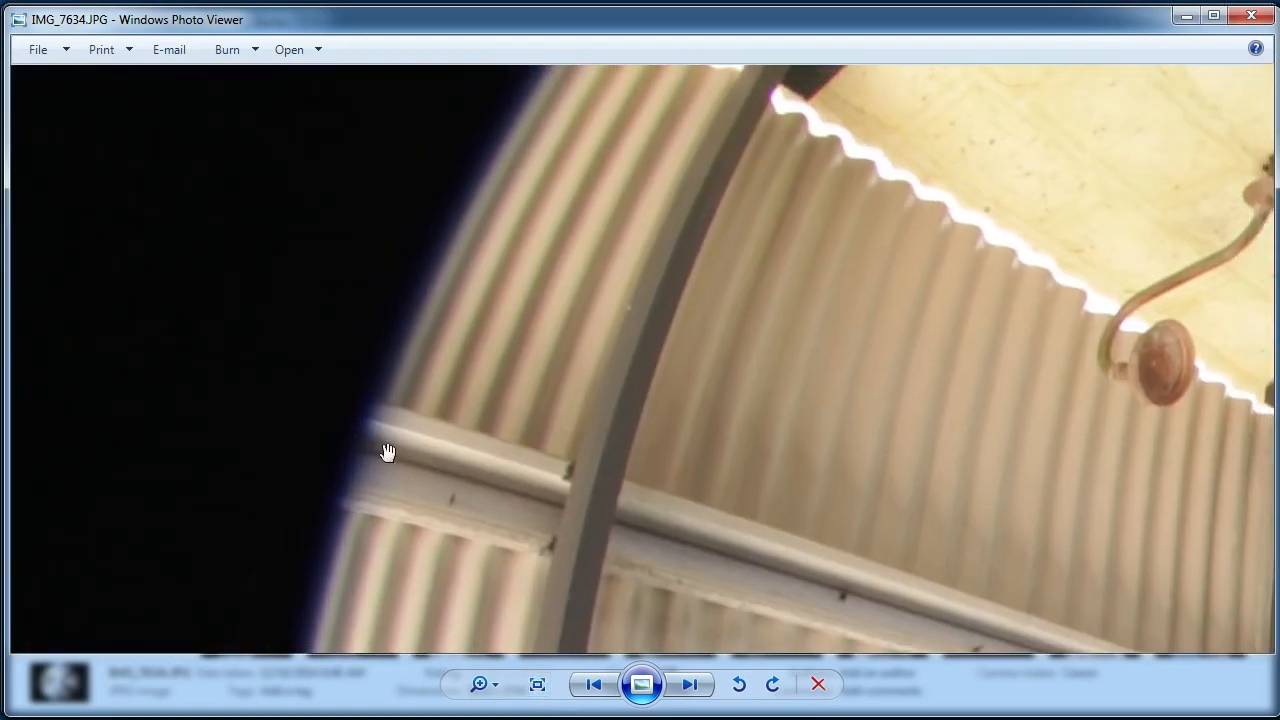
drag(386, 449, 546, 194)
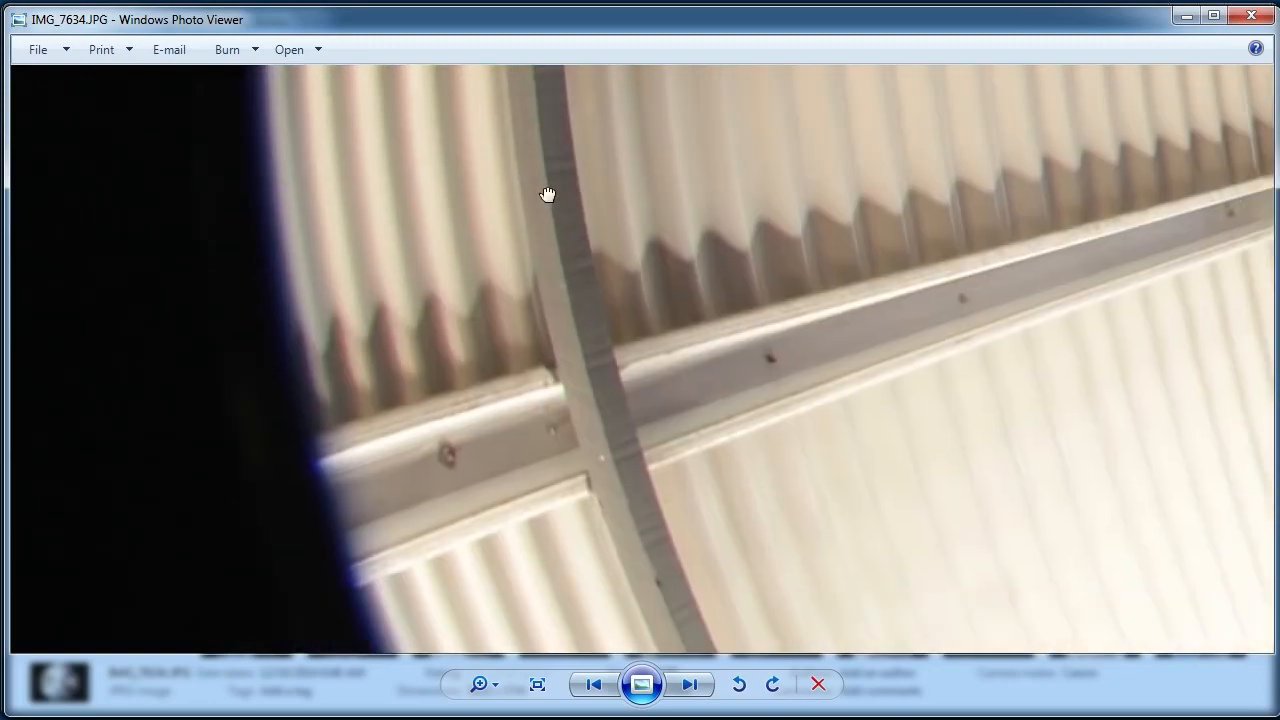
click(1250, 16)
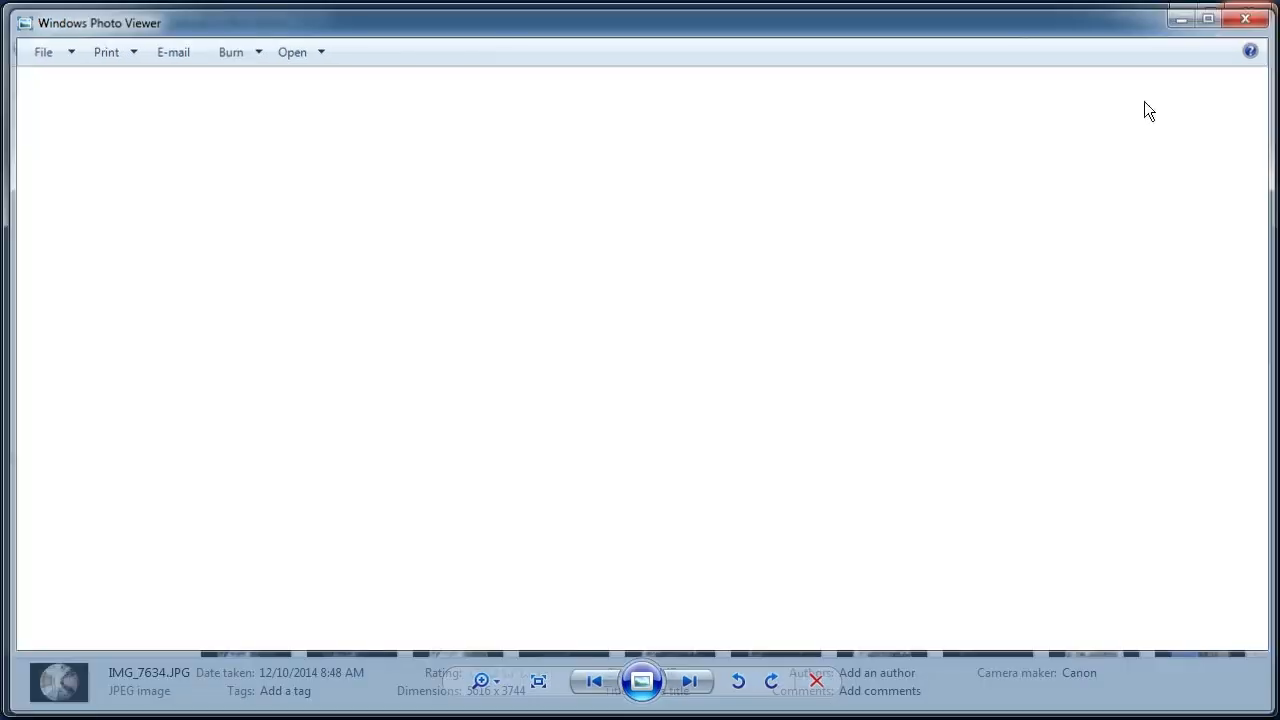
View the upward-facing roof shot IMG_7648.JPG and its following bracketed exposures, then close the viewer.
double_click(804, 377)
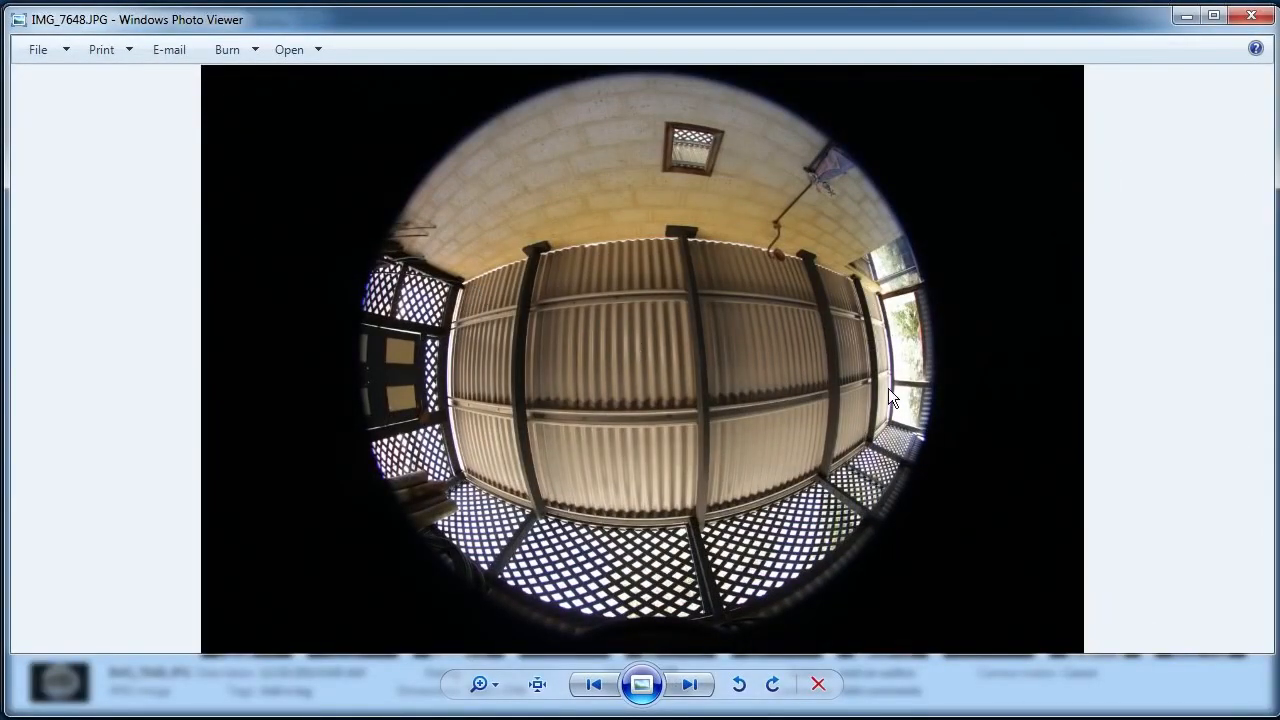
click(682, 690)
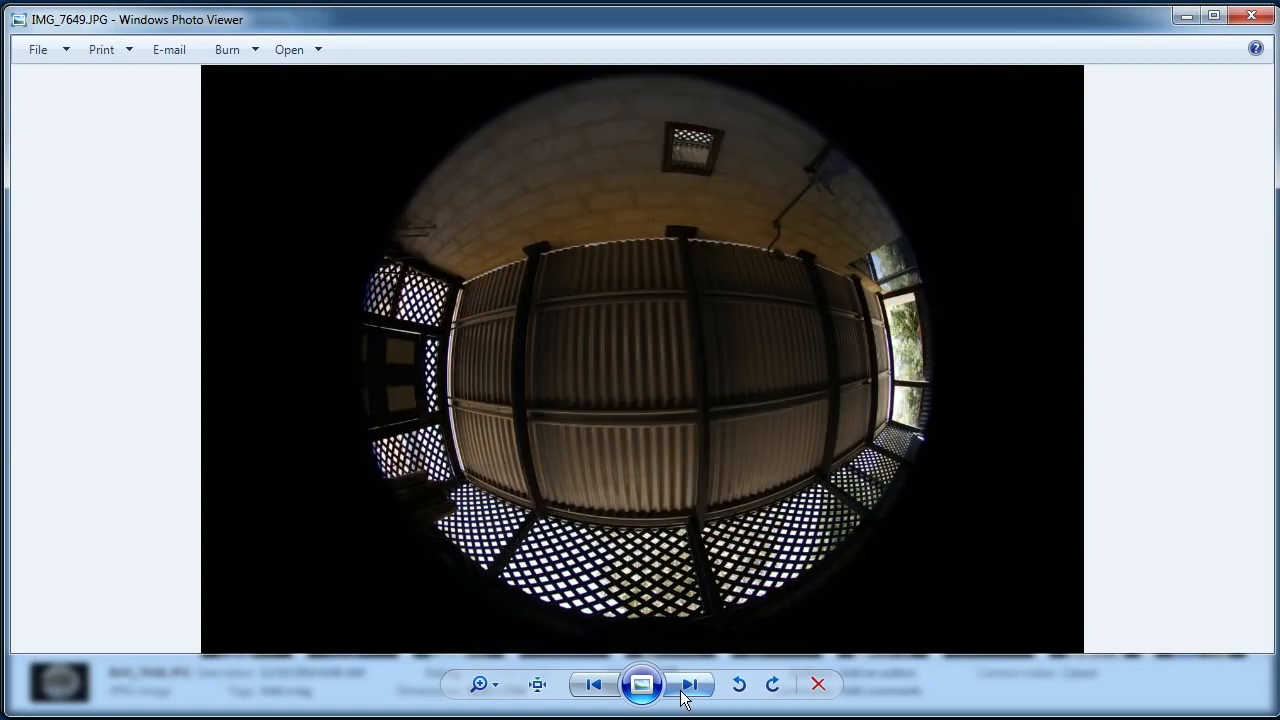
click(686, 690)
click(1249, 20)
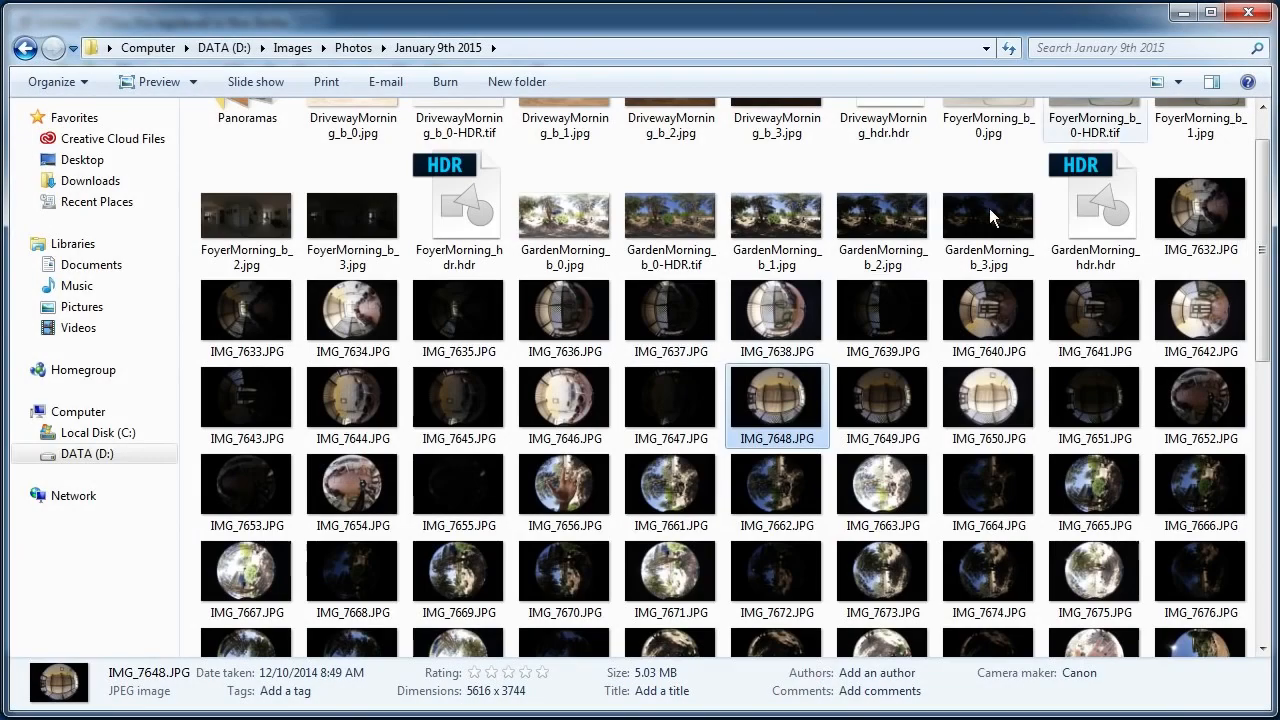
Add the four roof exposures, IMG_7648.JPG to IMG_7651.JPG, to the PTGui project's source images.
click(775, 398)
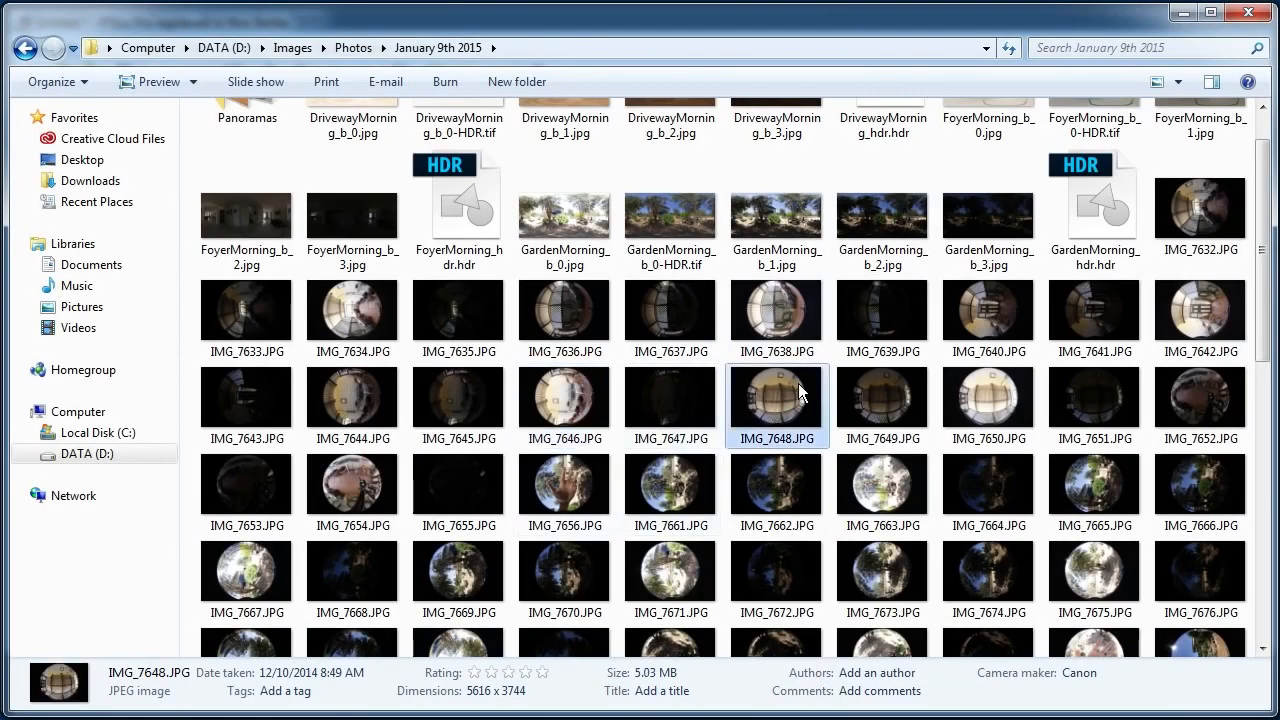
shift+click(1065, 400)
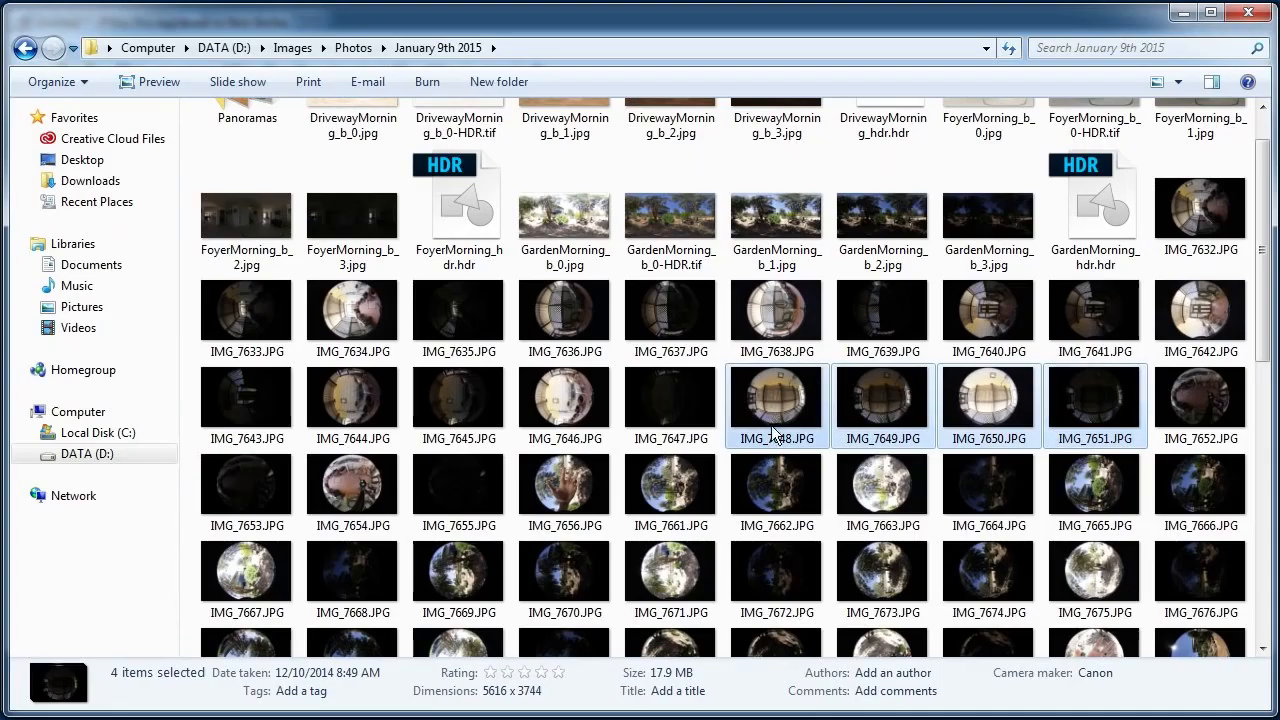
key(alt+Tab)
drag(775, 398, 1143, 251)
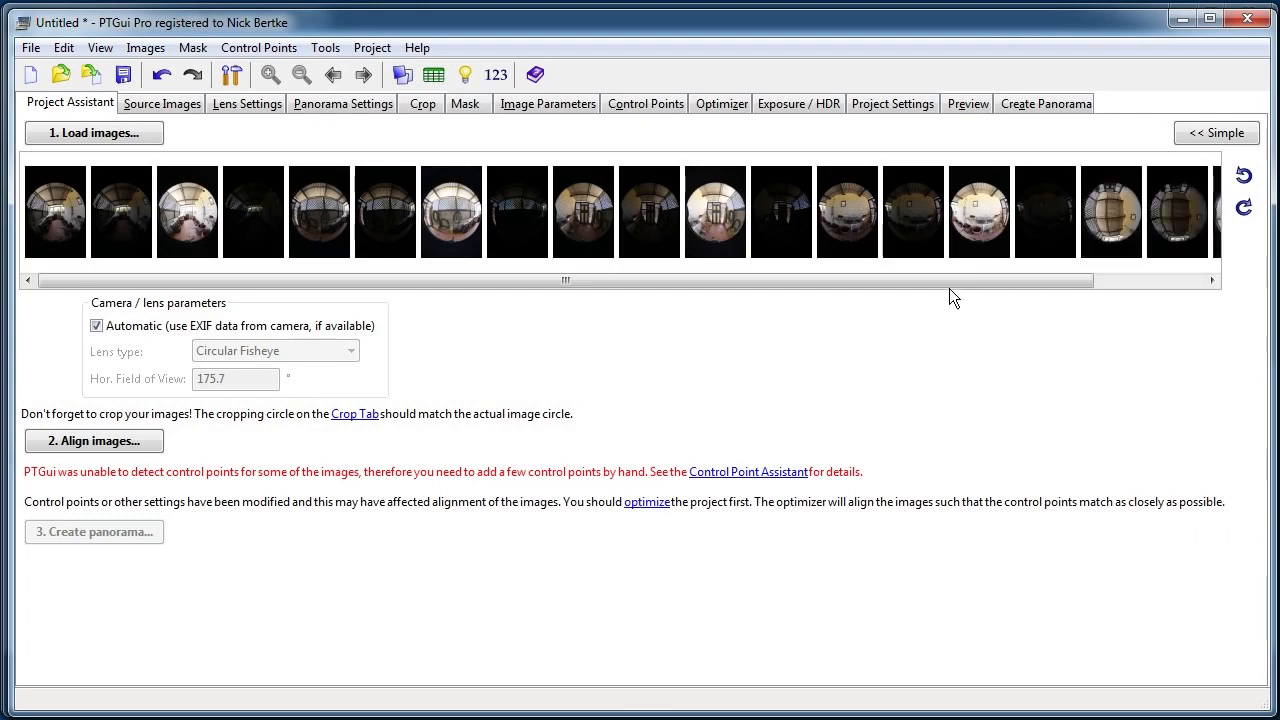
drag(950, 284, 1138, 267)
Link the HDR bracketed exposures as 5 sets of 4 images.
click(145, 48)
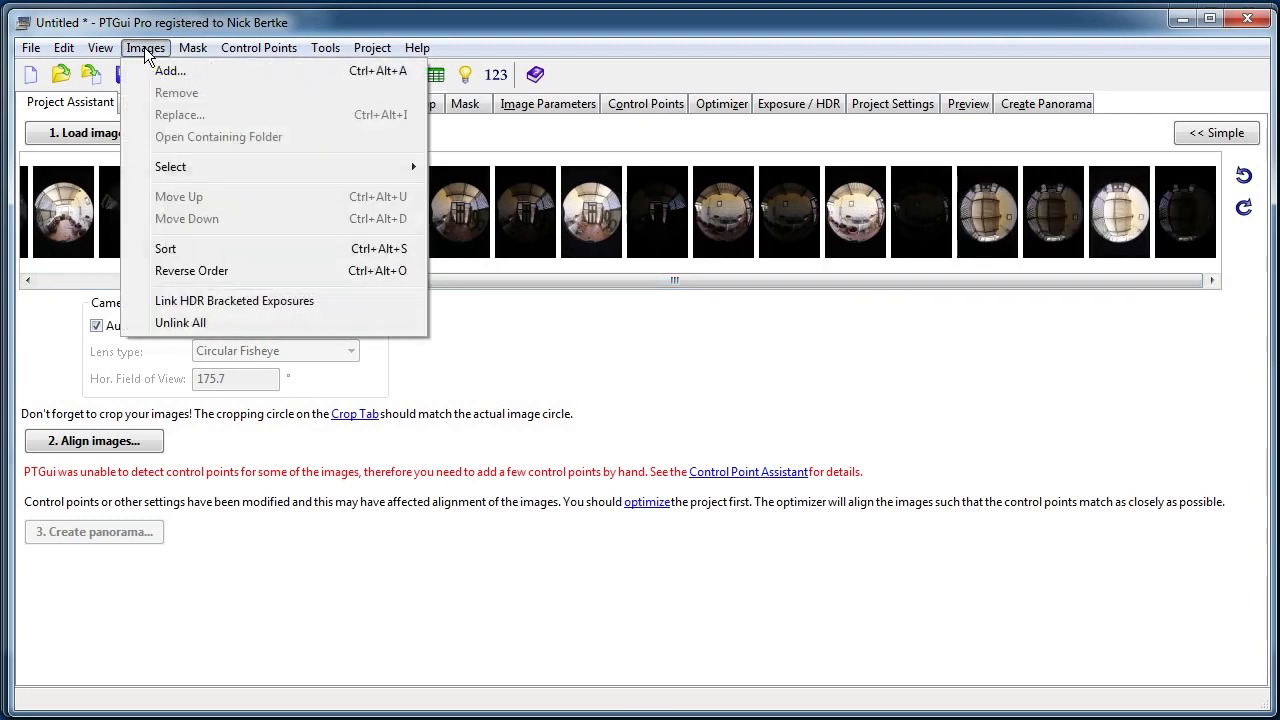
click(303, 299)
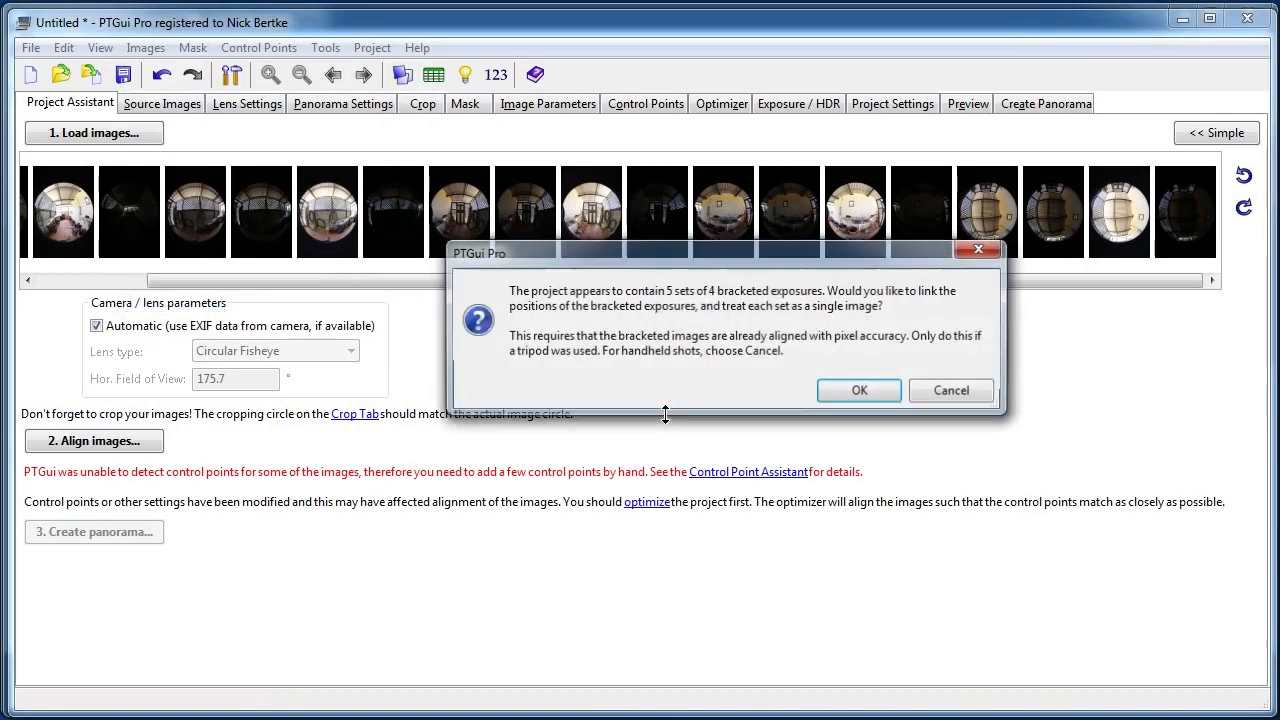
click(848, 396)
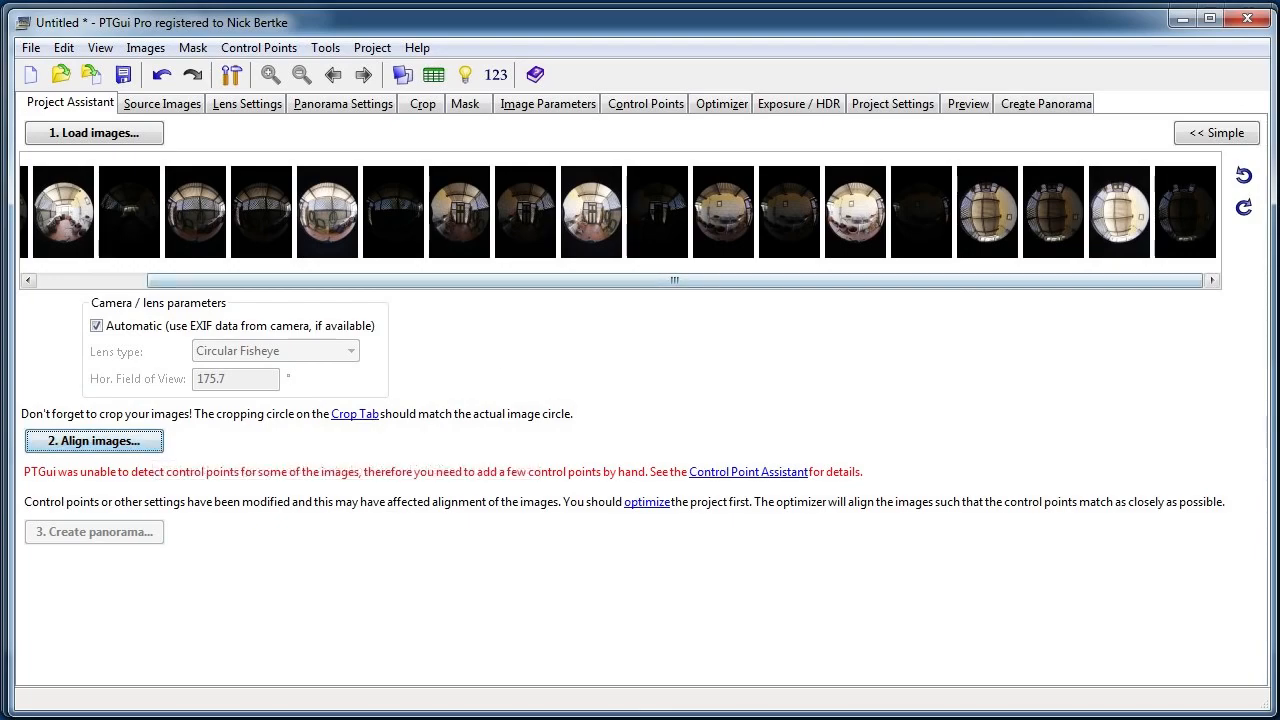
Switch to the photo folder, inspect IMG_7648.JPG once more, and close it.
key(alt+Tab)
click(696, 478)
double_click(782, 406)
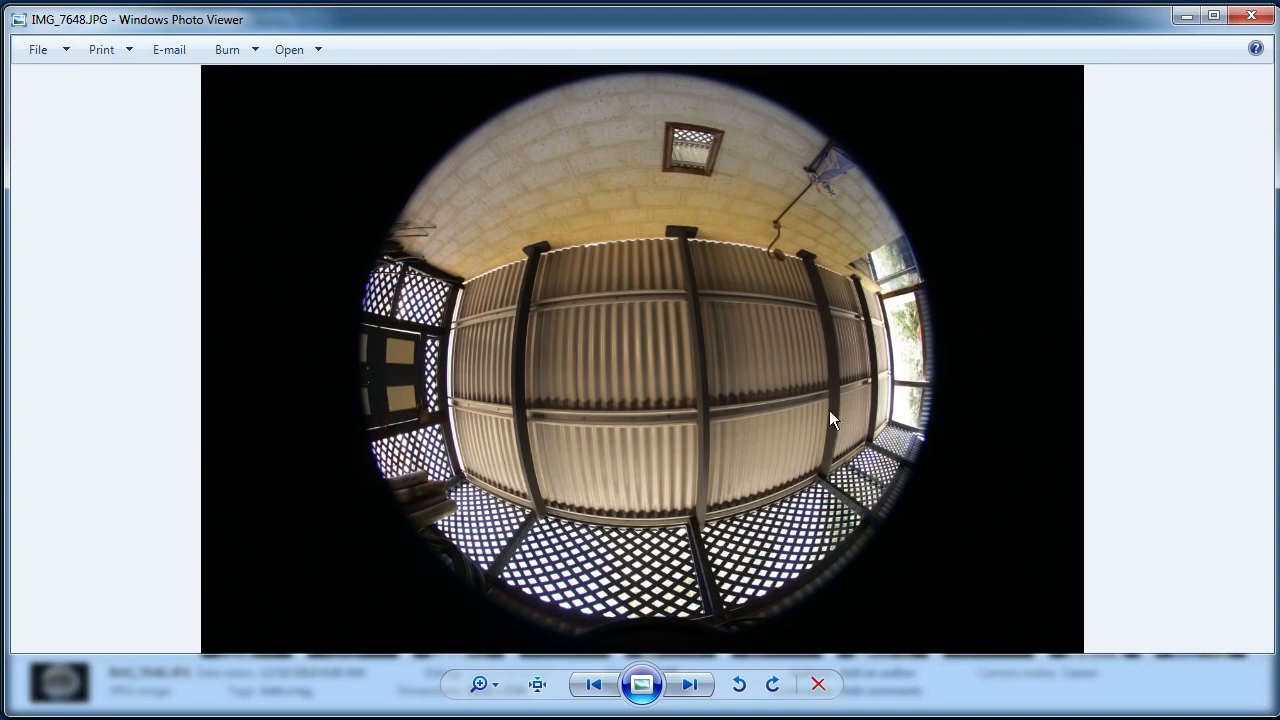
click(1251, 15)
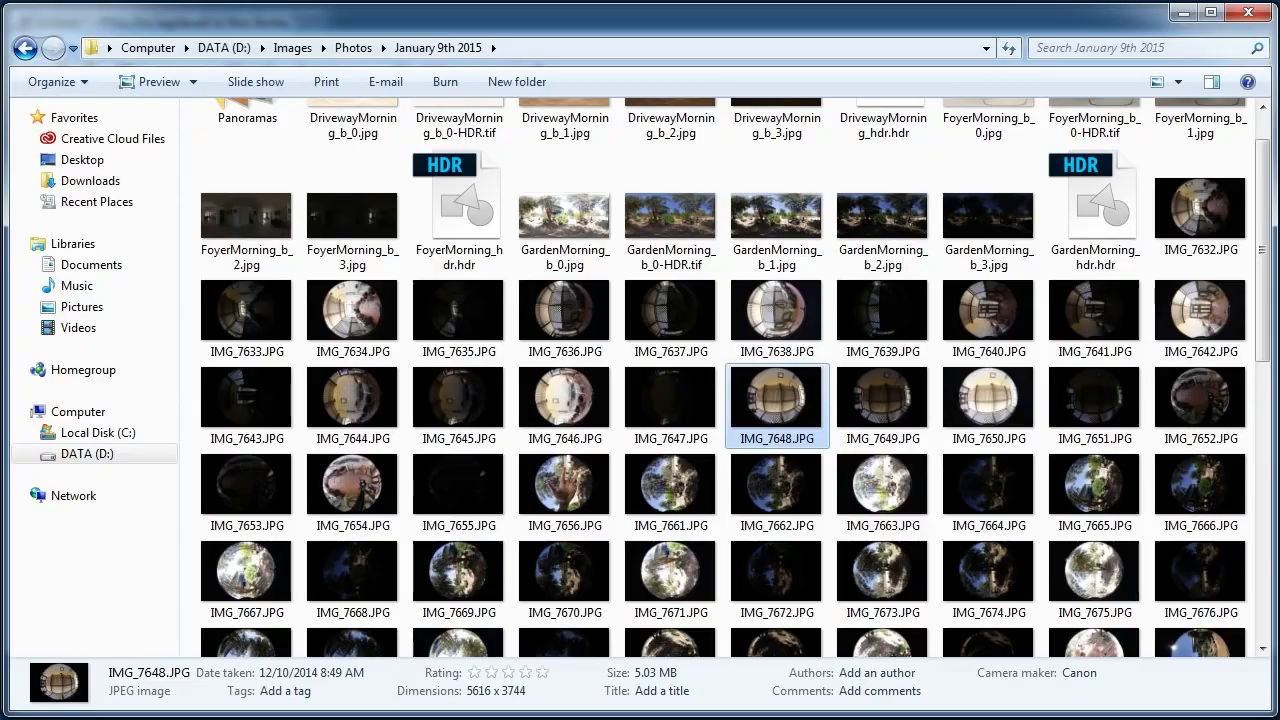
Switch to PTGui and align the images, enabling HDR mode with linked bracketed images and the True HDR method.
key(alt+Tab)
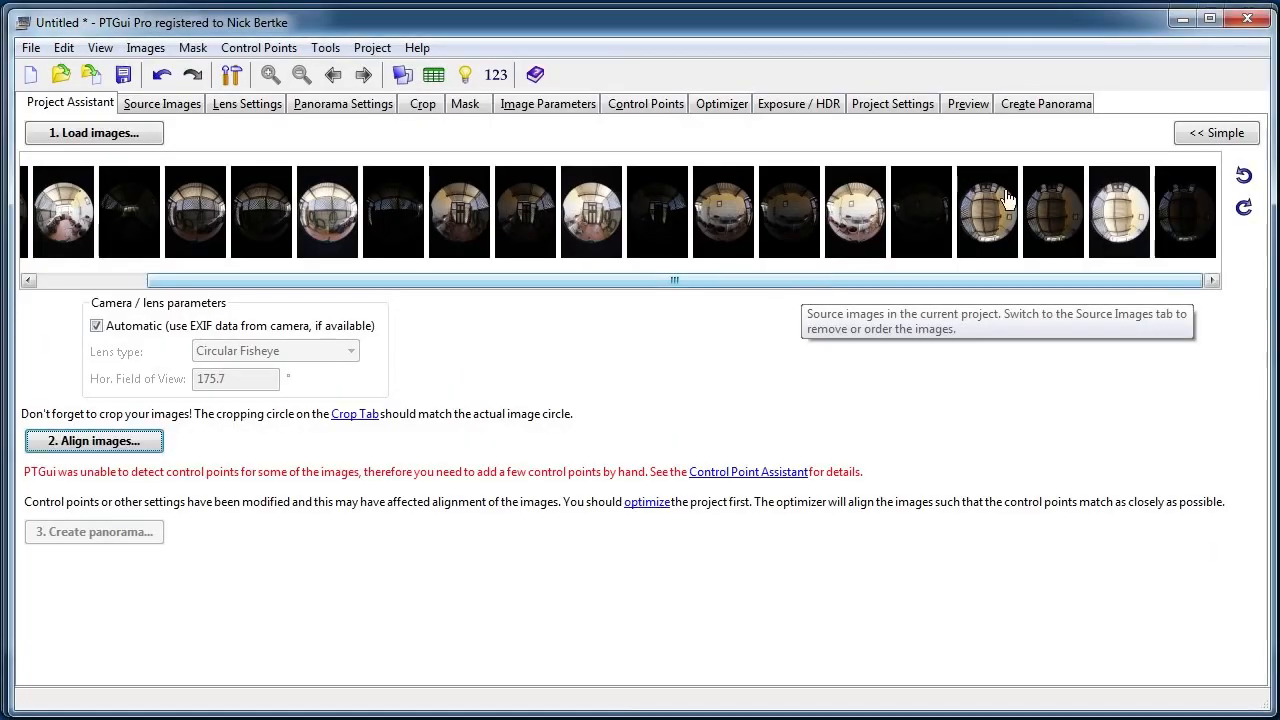
click(100, 441)
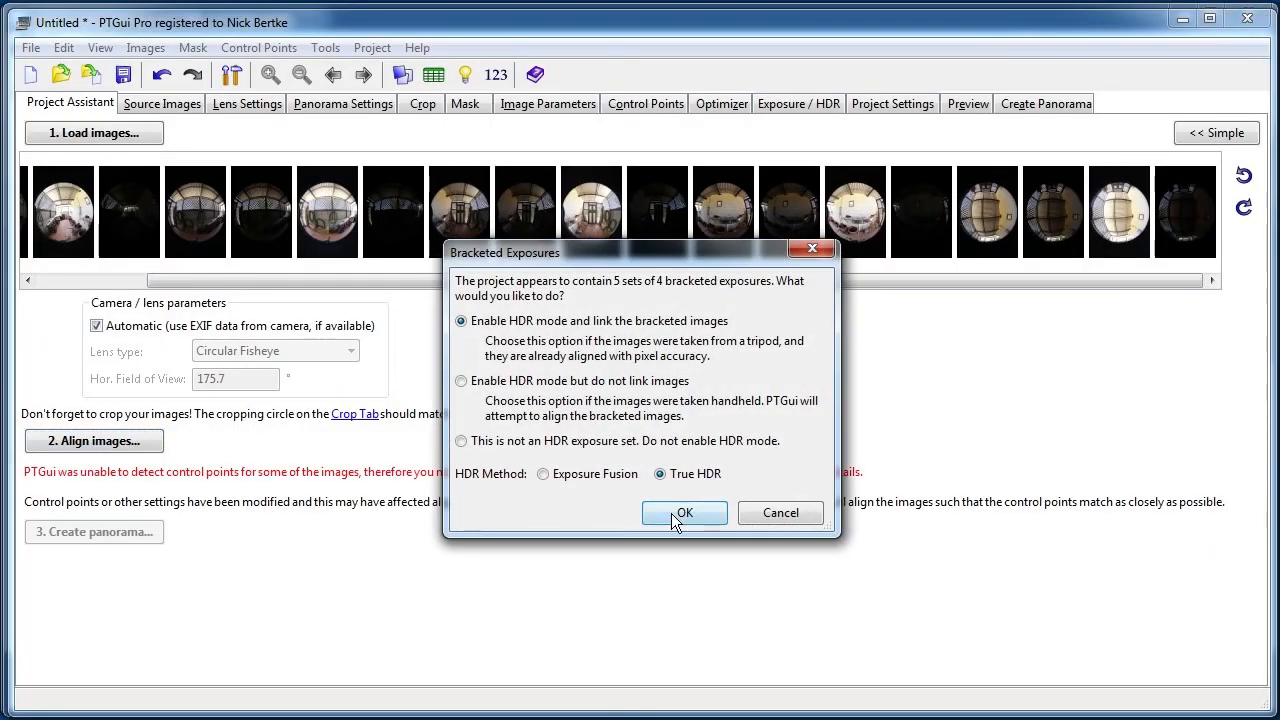
click(680, 513)
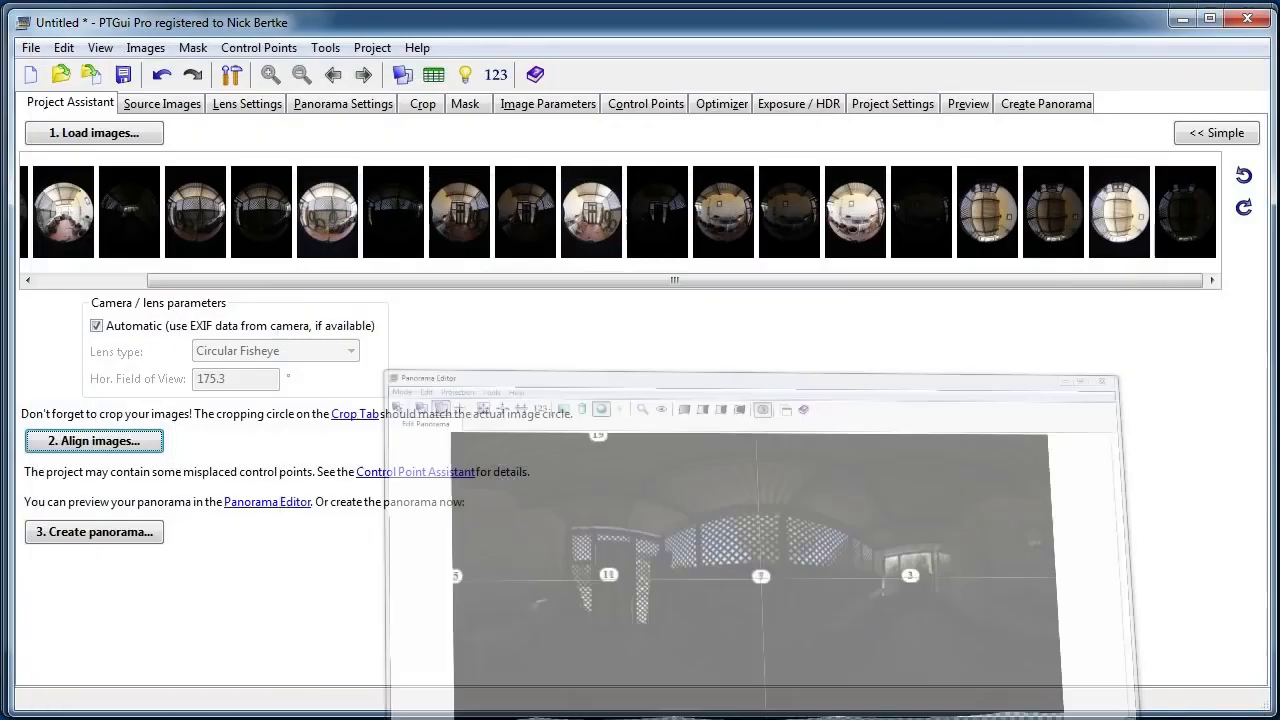
Run the optimizer with Heavy + lens shift distortion correction and accept its changes.
click(723, 103)
click(131, 659)
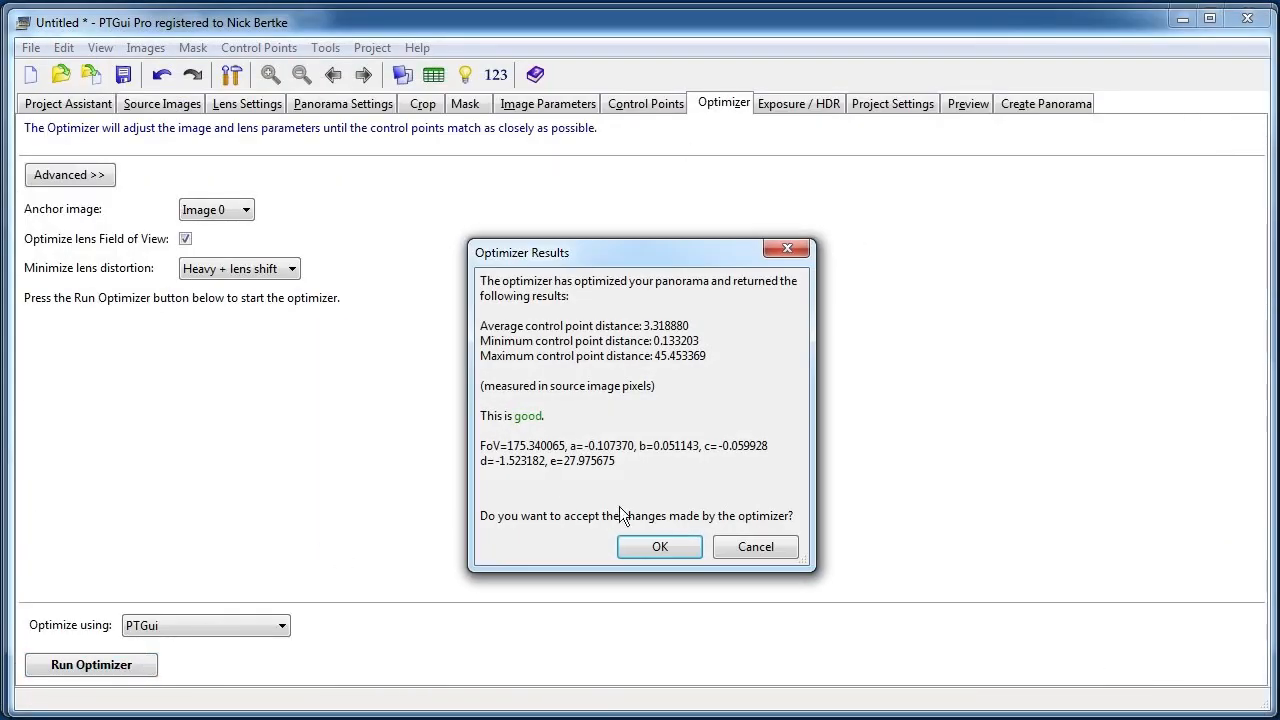
click(640, 540)
Generate a 1280 × 640 pixel preview of the panorama, inspect the roof, and close the preview.
click(966, 101)
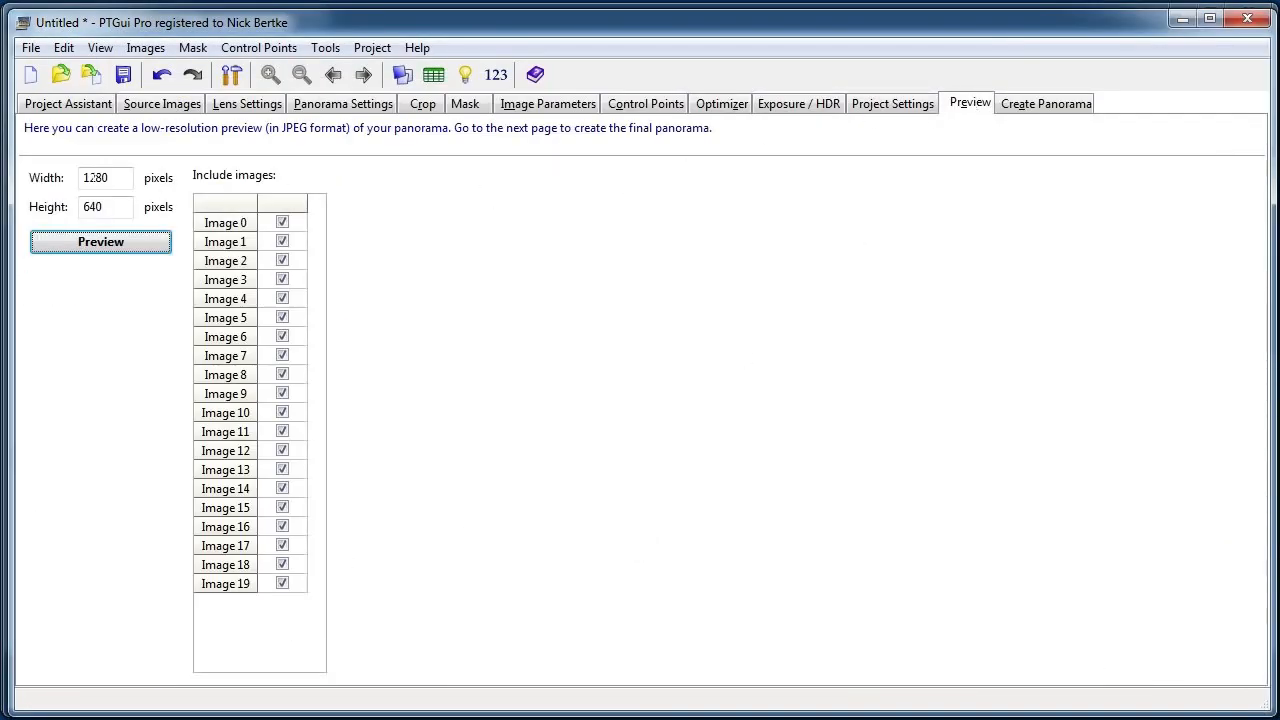
click(117, 250)
click(297, 290)
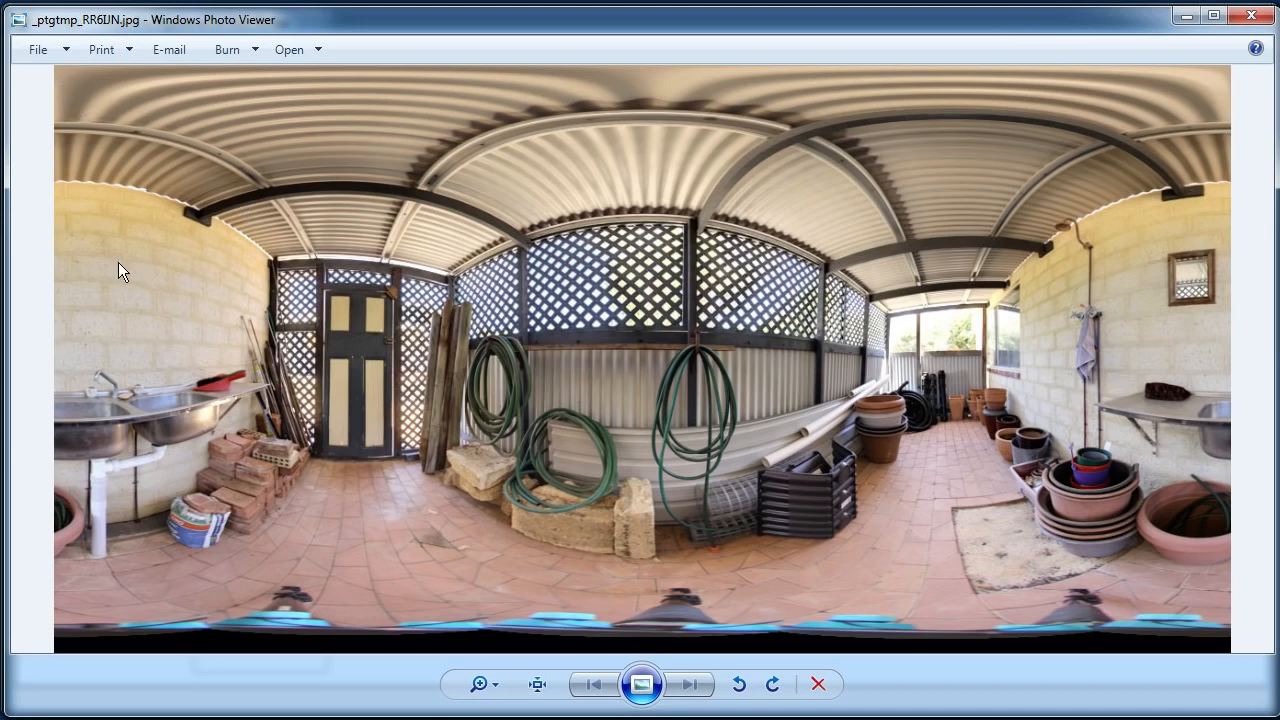
click(1249, 15)
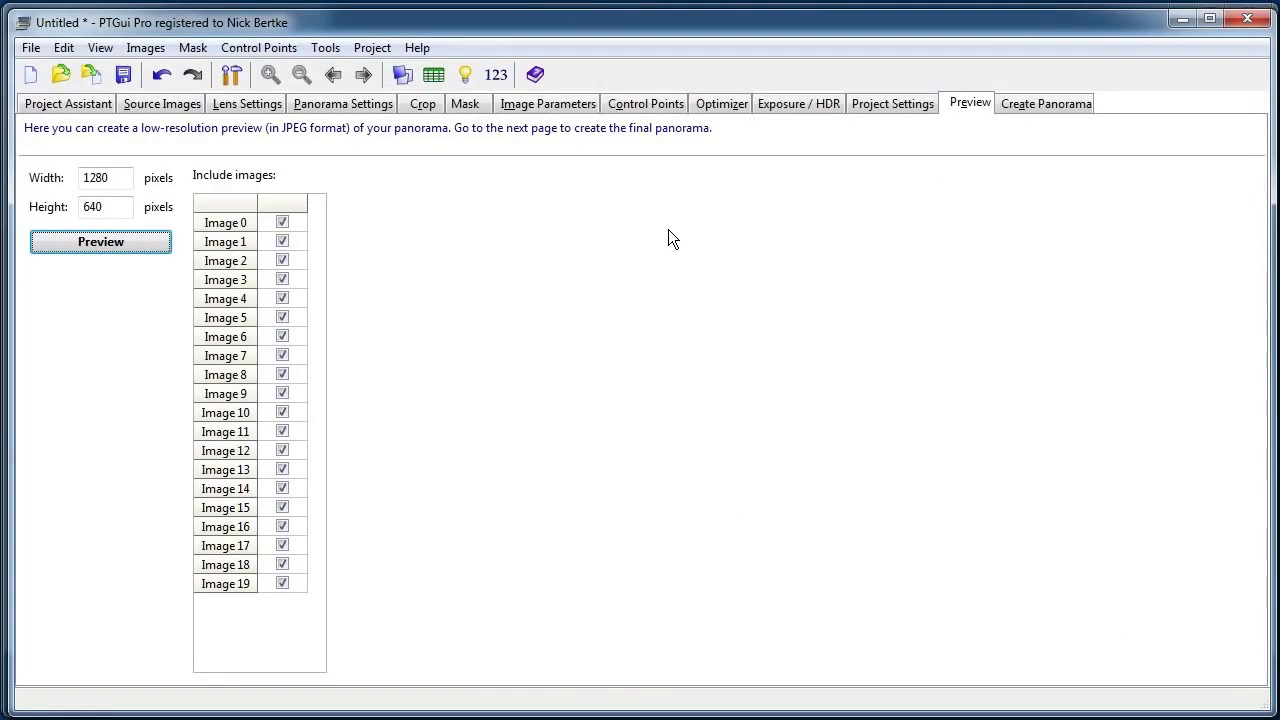
In image 16's mask, paint a red line just outside the roof along the long lattice side and the open garden end.
click(464, 104)
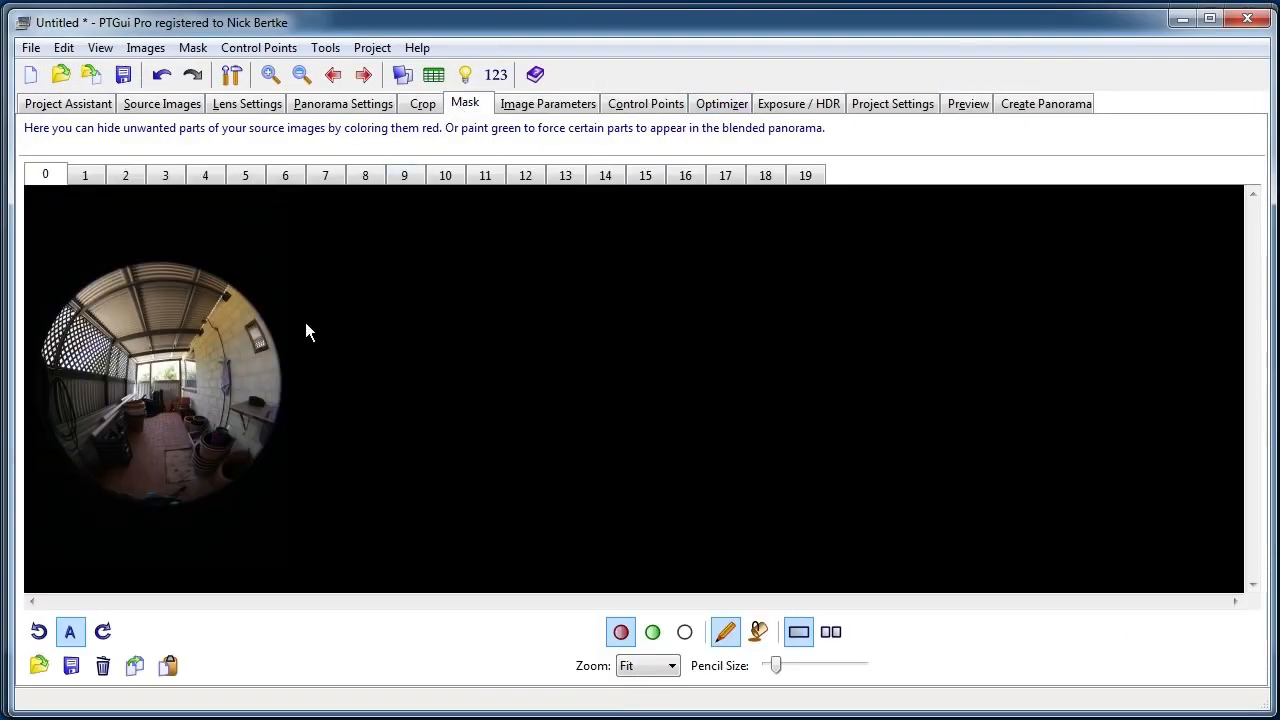
click(683, 174)
click(650, 173)
click(685, 169)
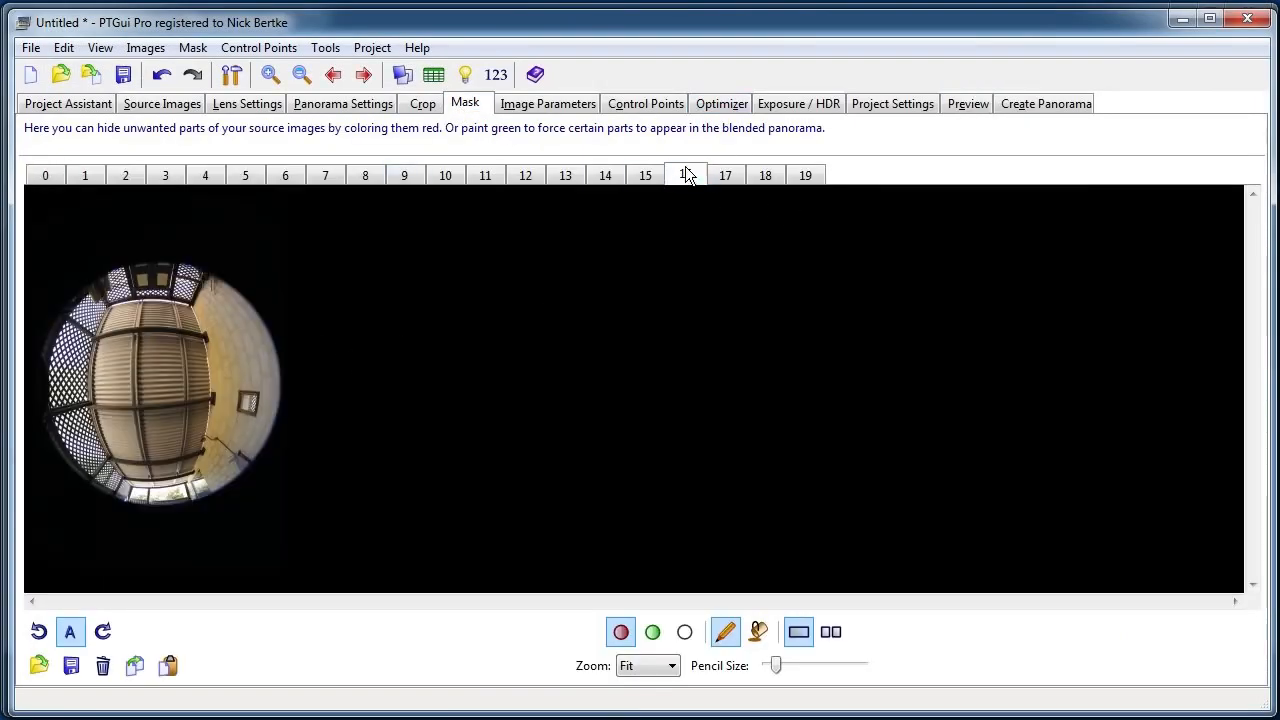
scroll(208, 335, up, 2)
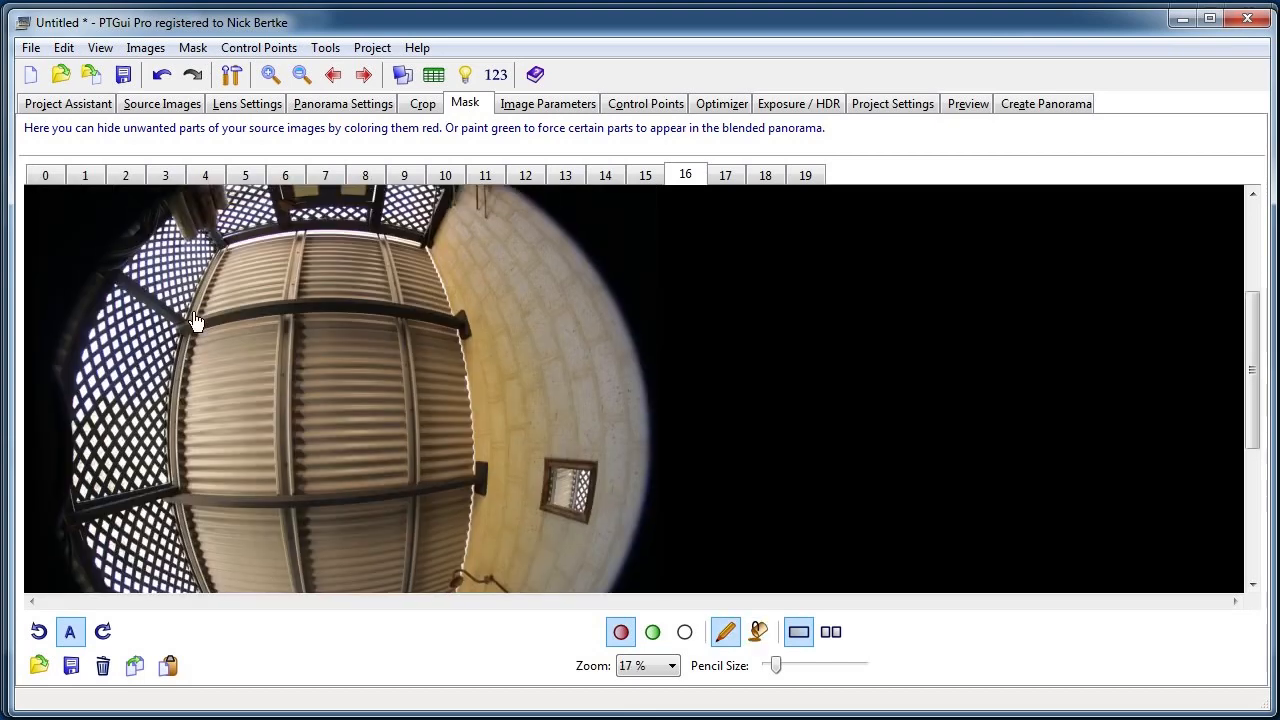
scroll(572, 429, down, 2)
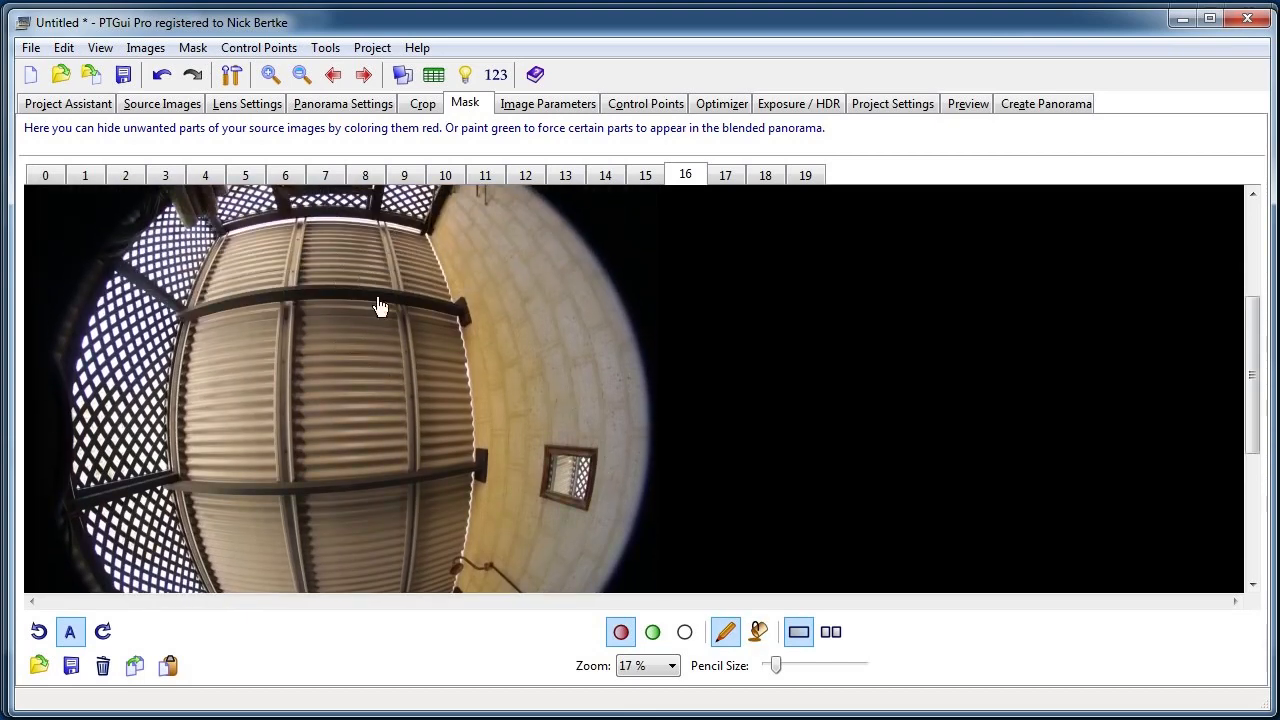
drag(380, 306, 422, 202)
mouse_move(434, 334)
mouse_down()
mouse_move(483, 466)
mouse_move(492, 453)
mouse_up()
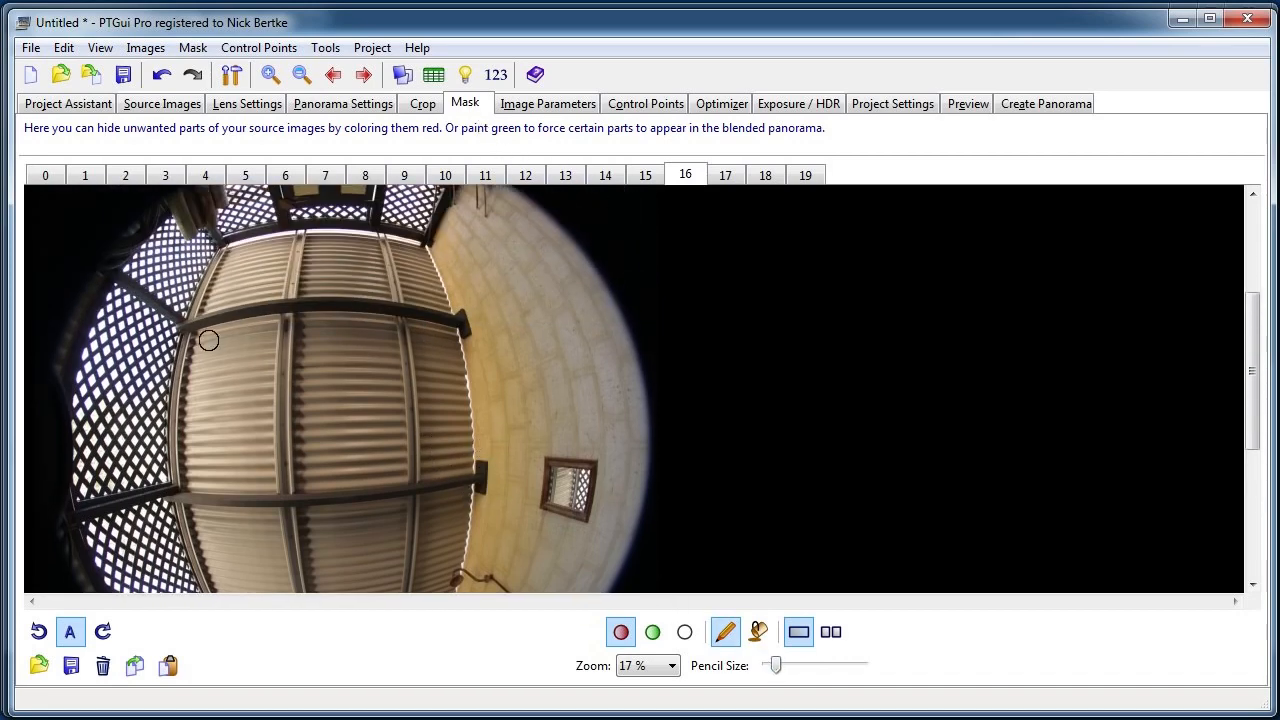
mouse_move(208, 254)
mouse_down()
mouse_move(172, 330)
mouse_move(162, 425)
mouse_move(181, 499)
mouse_up()
scroll(181, 499, down, 3)
mouse_move(165, 318)
mouse_down()
mouse_move(177, 390)
mouse_move(229, 494)
mouse_up()
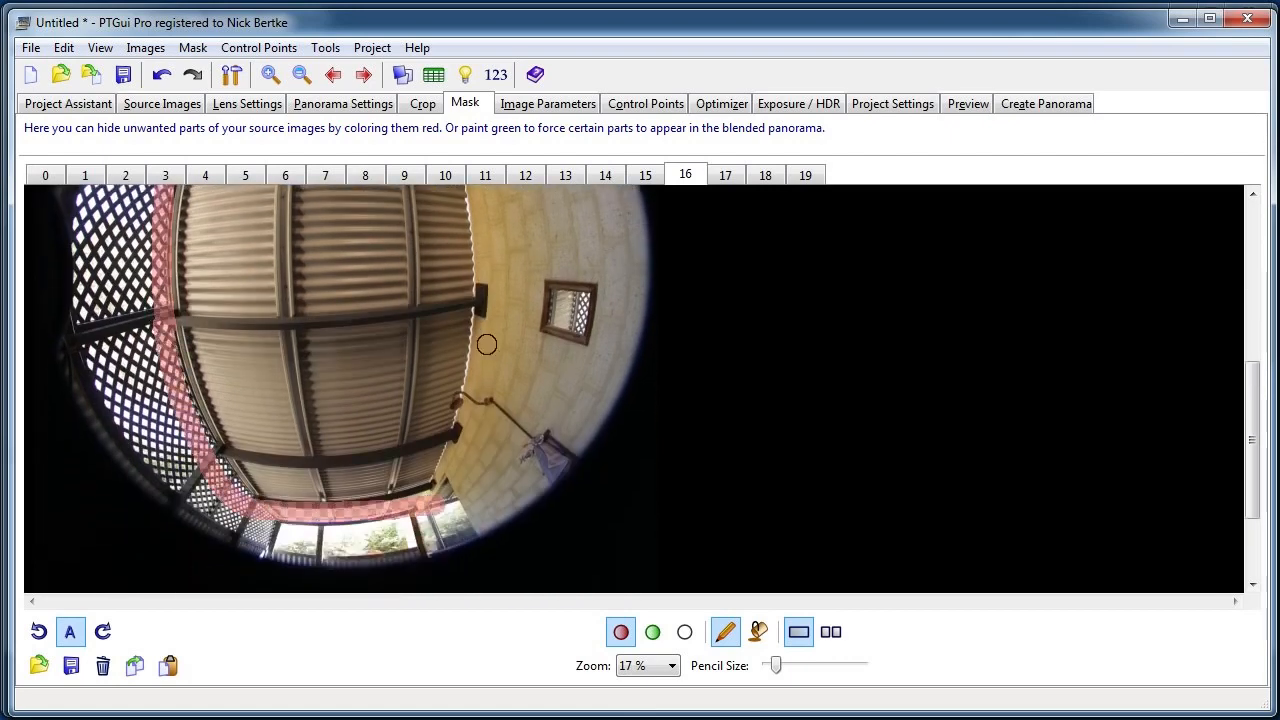
Complete the red mask outline in image 16 along the brick wall side and the door end of the roof.
scroll(488, 345, up, 3)
mouse_move(438, 266)
mouse_down()
mouse_move(473, 348)
mouse_move(490, 500)
mouse_up()
scroll(490, 500, down, 3)
mouse_move(485, 333)
mouse_down()
mouse_move(472, 417)
mouse_move(432, 535)
mouse_up()
scroll(436, 318, up, 3)
mouse_move(435, 318)
mouse_down()
mouse_move(288, 313)
mouse_move(226, 328)
mouse_up()
Fill everything outside the roof outline in image 16 with the red mask and check its edges.
scroll(386, 429, down, 4)
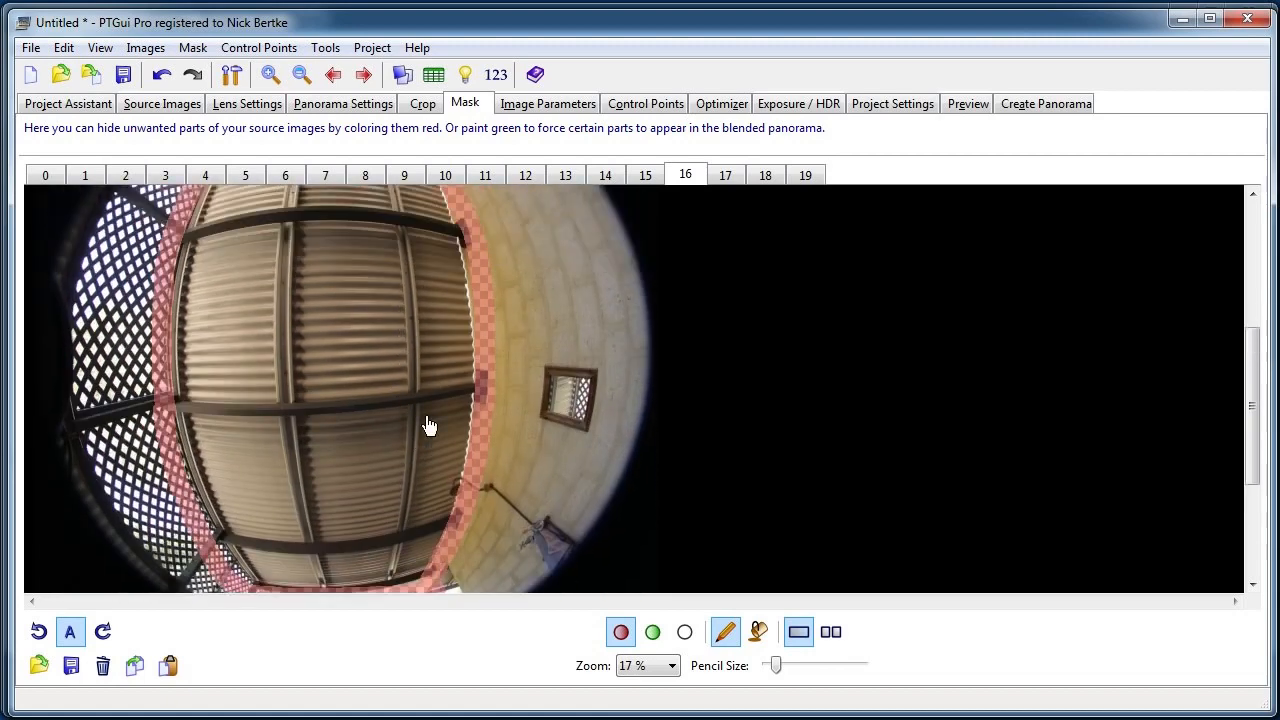
scroll(449, 330, up, 1)
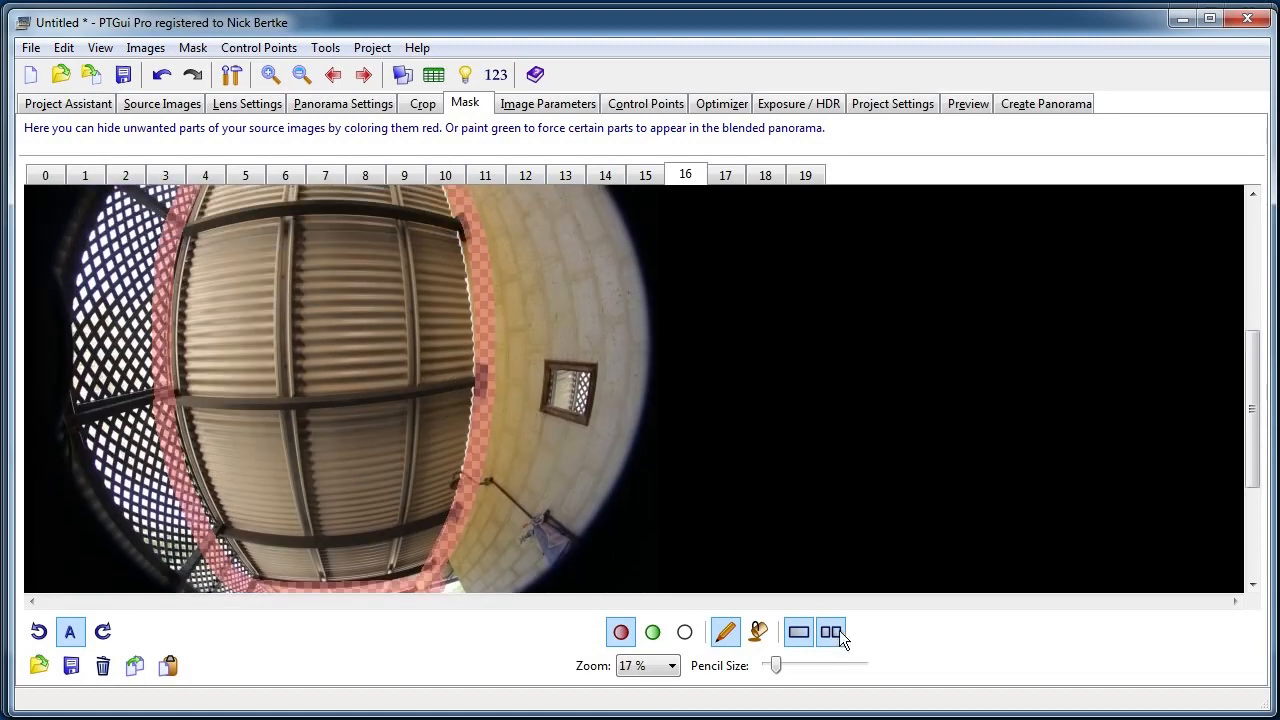
click(757, 631)
click(543, 343)
scroll(539, 430, up, 2)
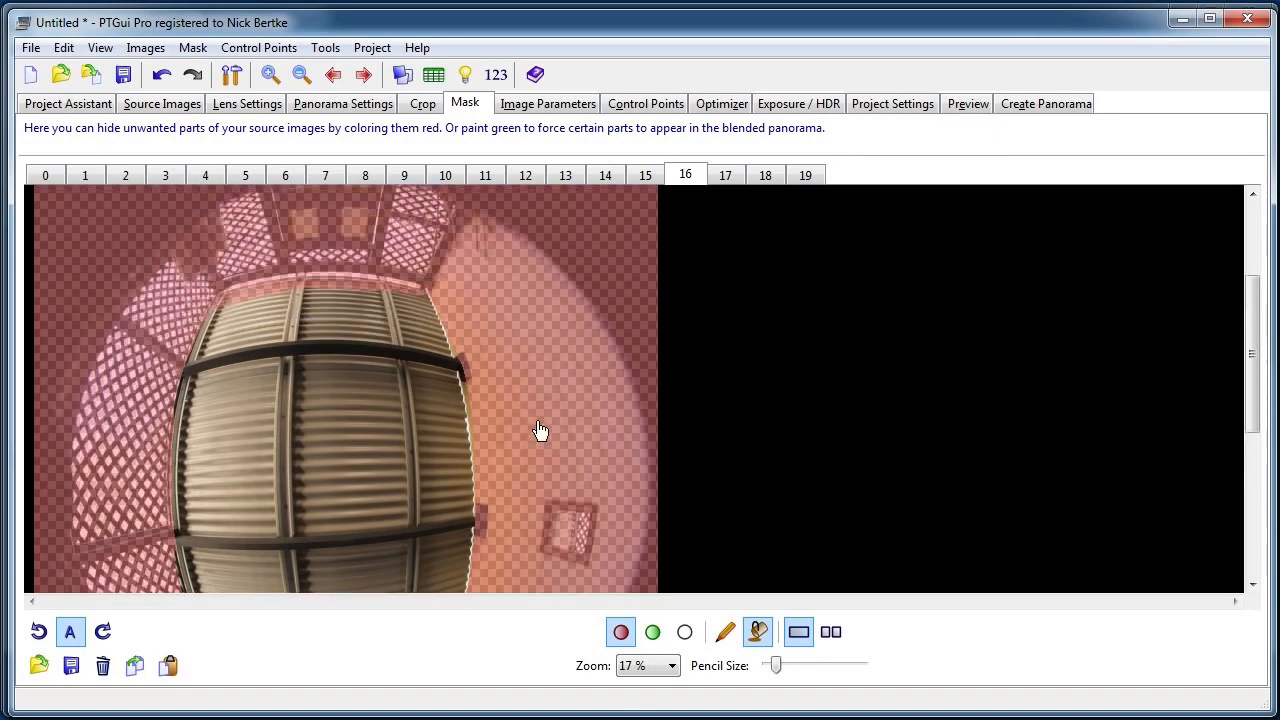
scroll(551, 263, down, 6)
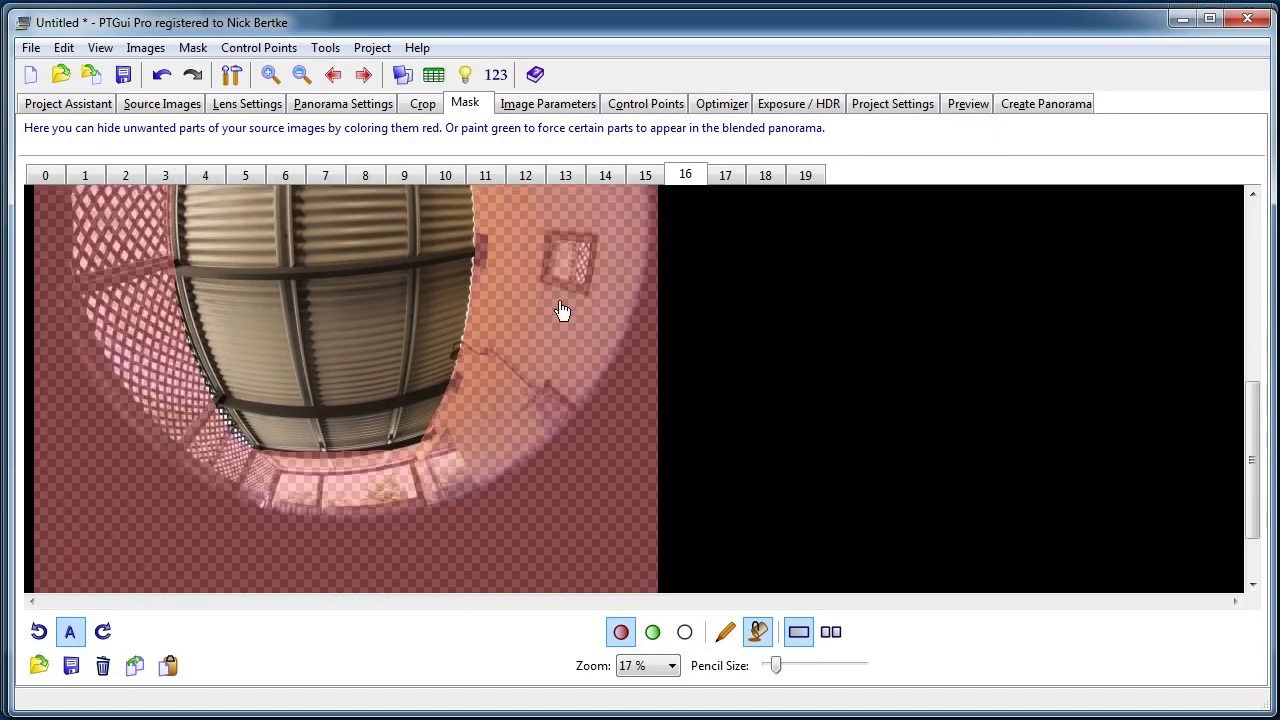
scroll(300, 430, up, 6)
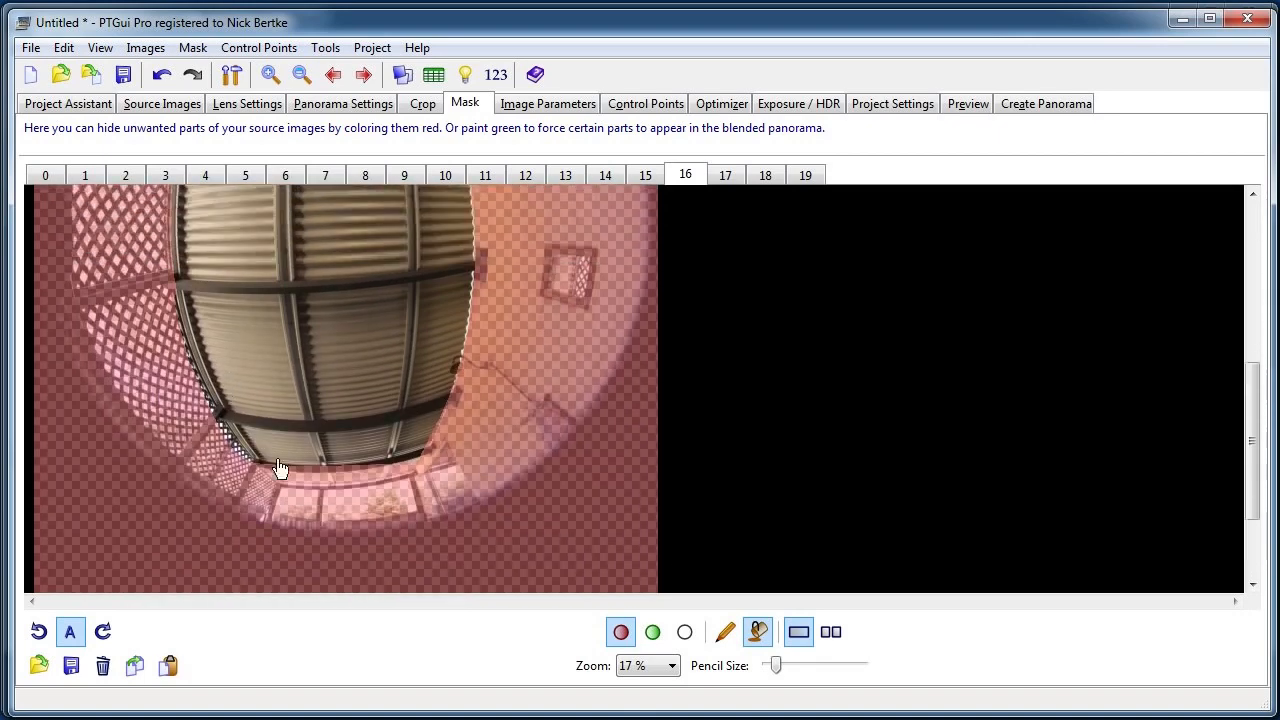
scroll(389, 317, down, 6)
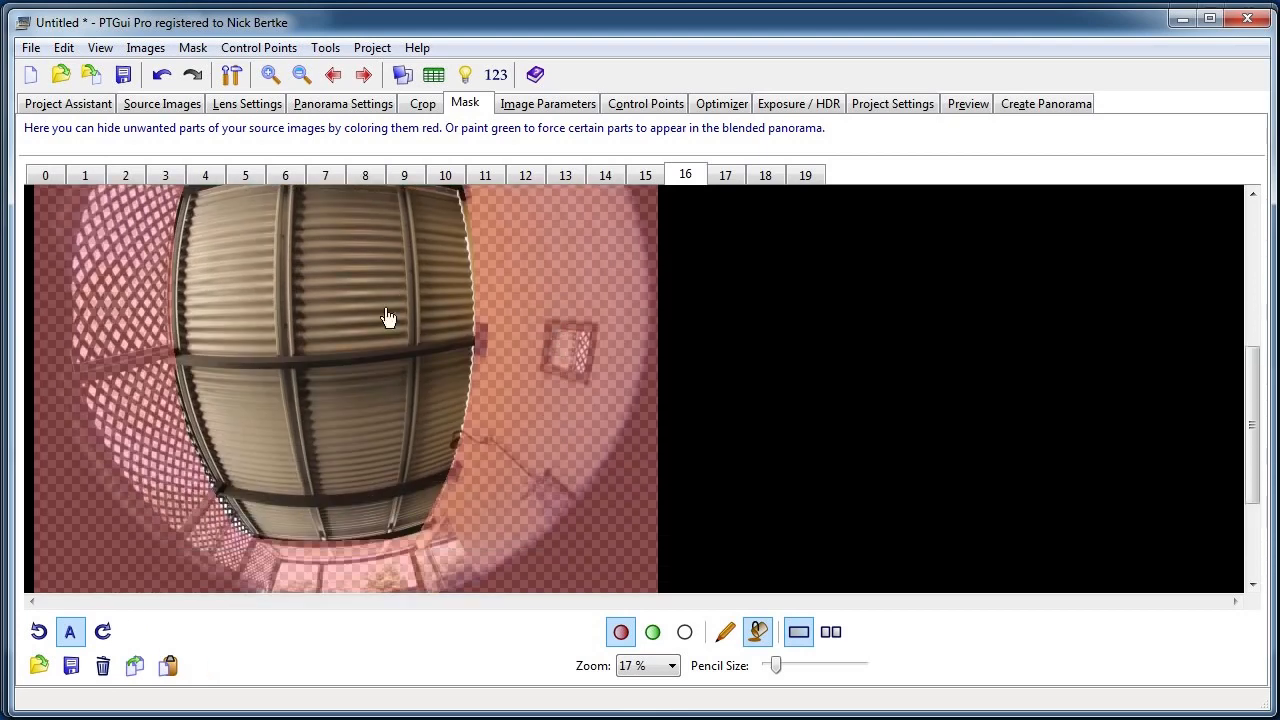
scroll(369, 285, up, 6)
scroll(392, 360, down, 1)
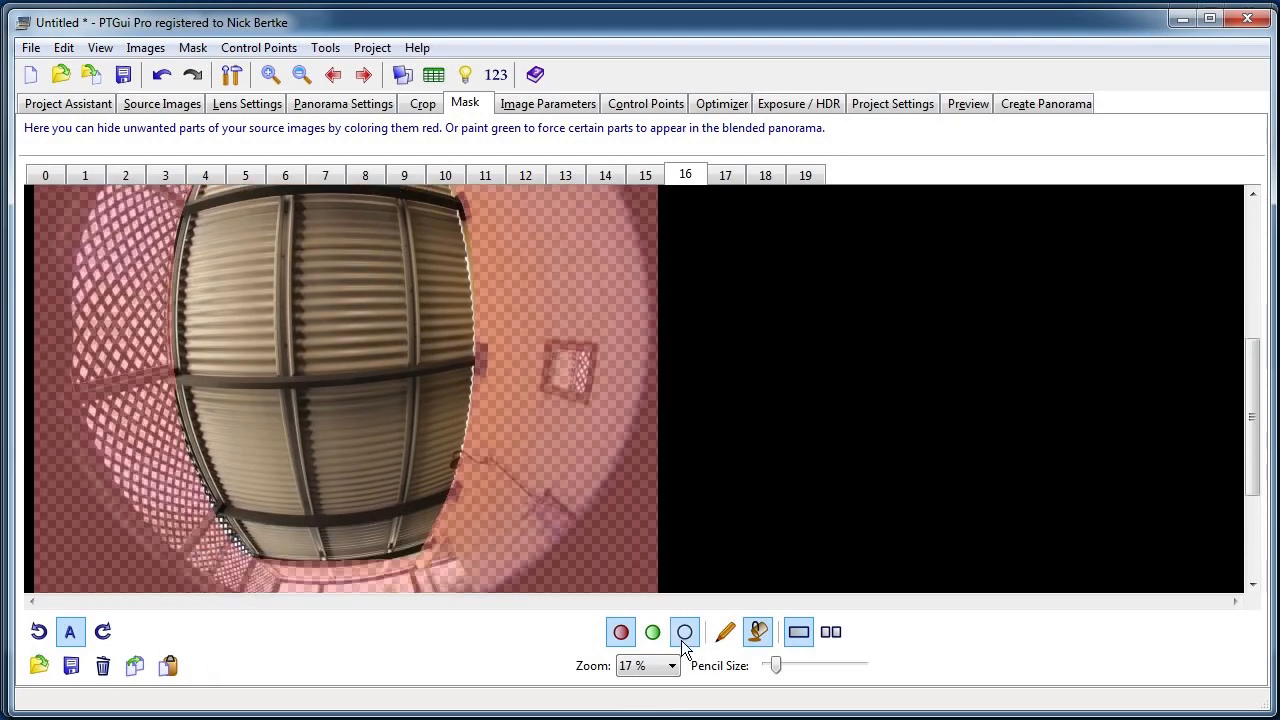
Fill the roof area inside the outline of image 16 with the green mask to force it into the panorama.
click(653, 633)
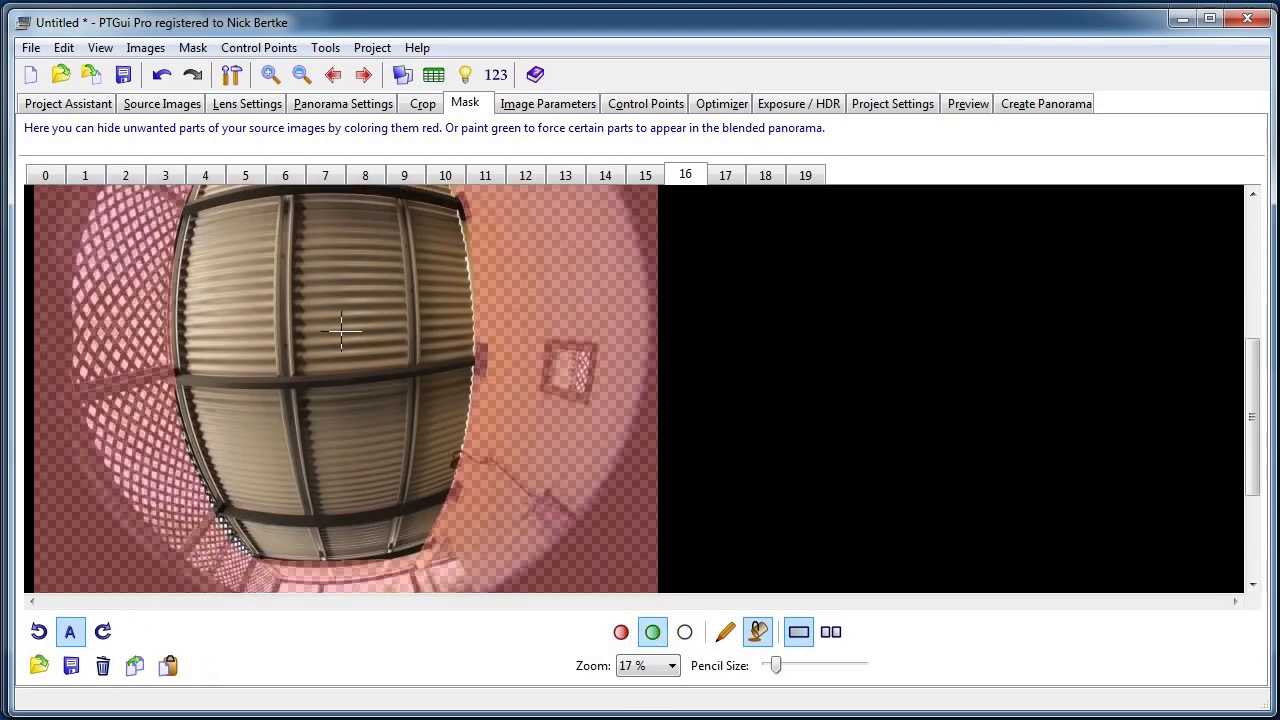
scroll(341, 330, up, 1)
scroll(424, 288, down, 1)
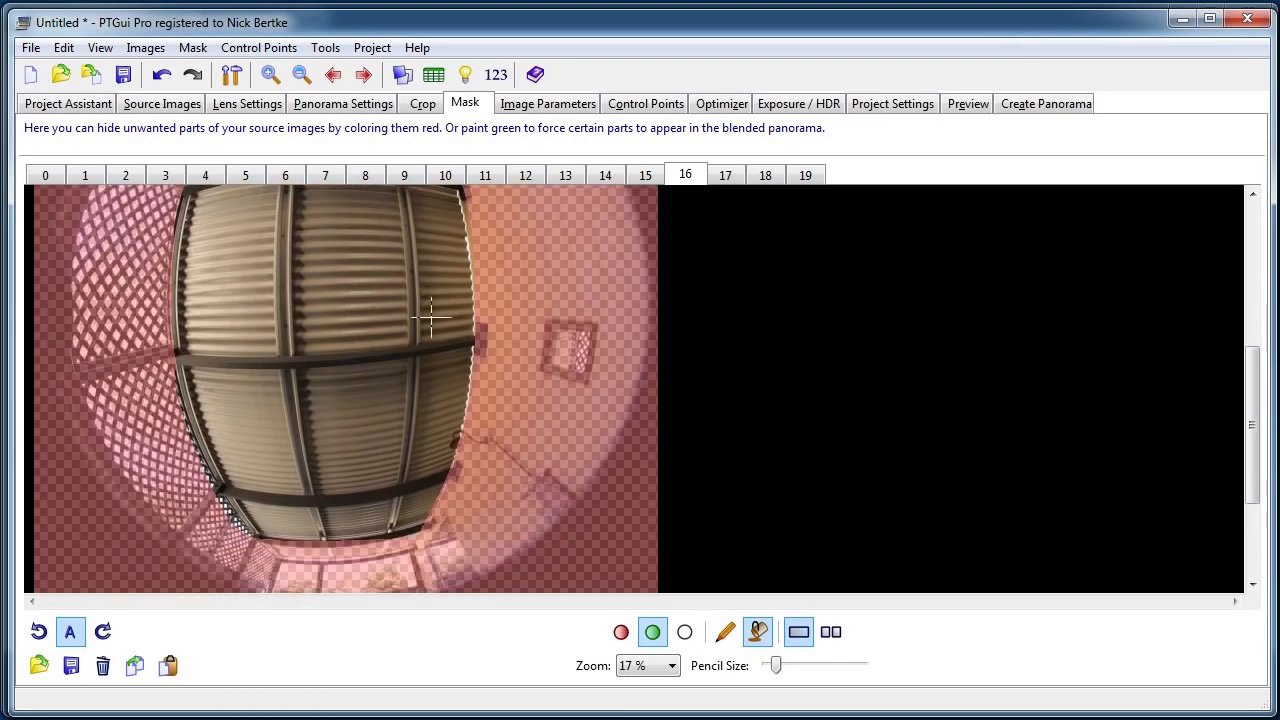
scroll(353, 320, up, 1)
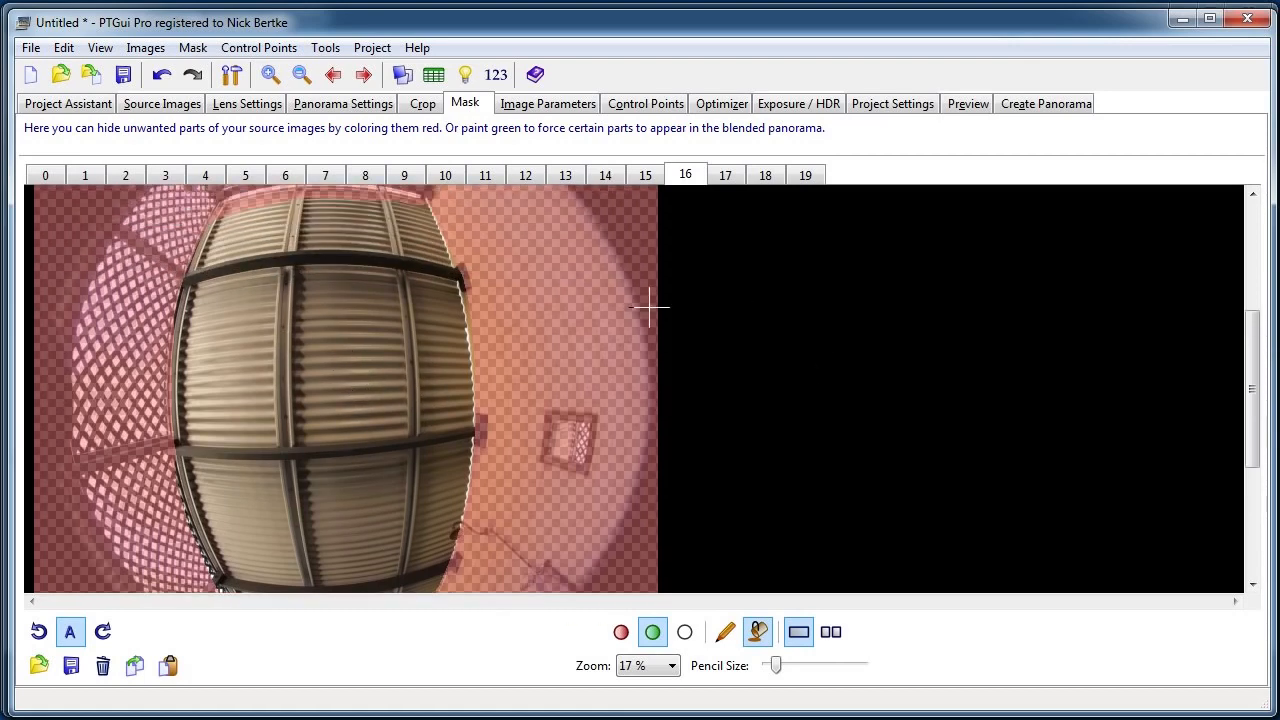
click(321, 397)
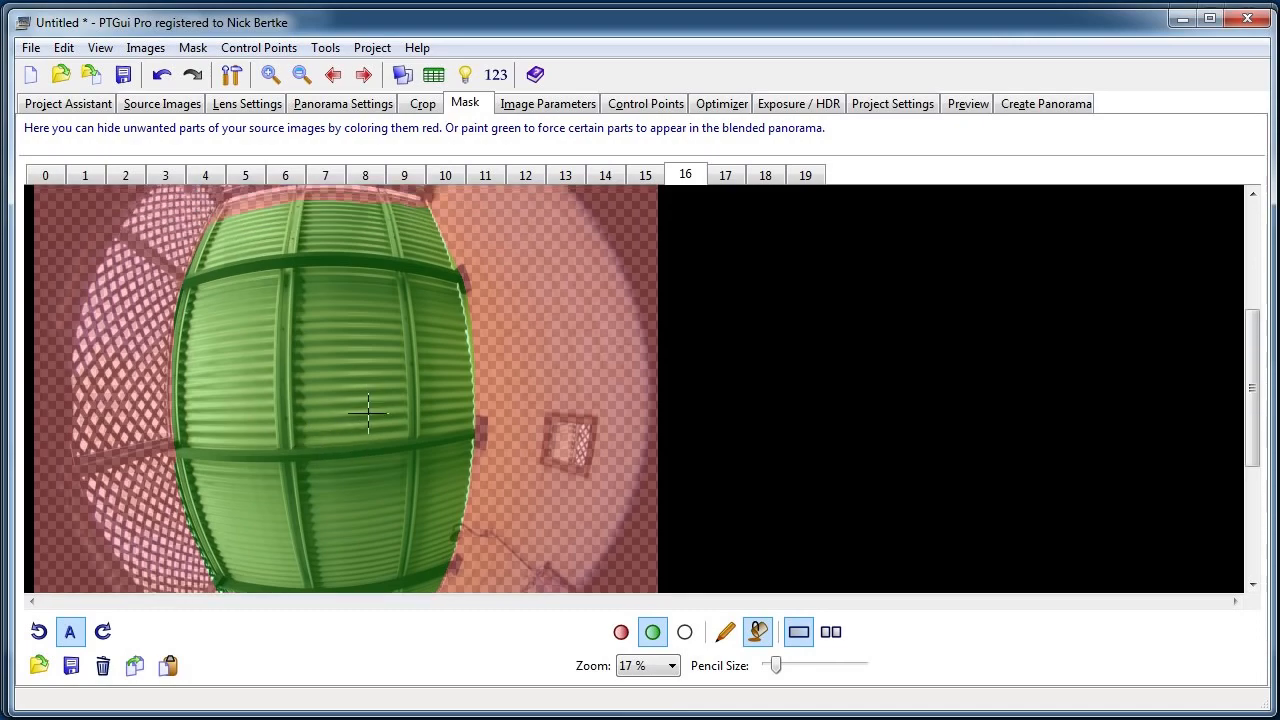
Rerun the optimizer on the masked project and accept the changes.
click(970, 104)
click(722, 104)
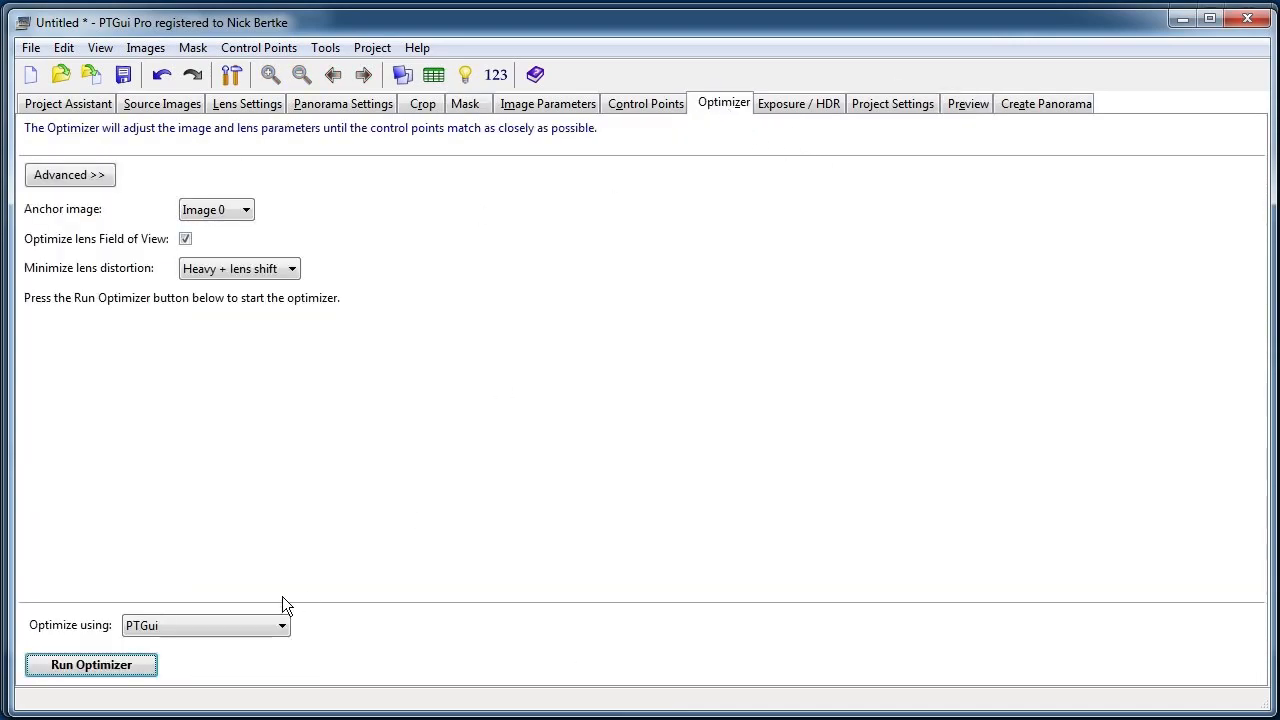
click(122, 663)
click(659, 542)
Generate a preview of the masked panorama, inspect the roof blending, and close the preview.
click(968, 104)
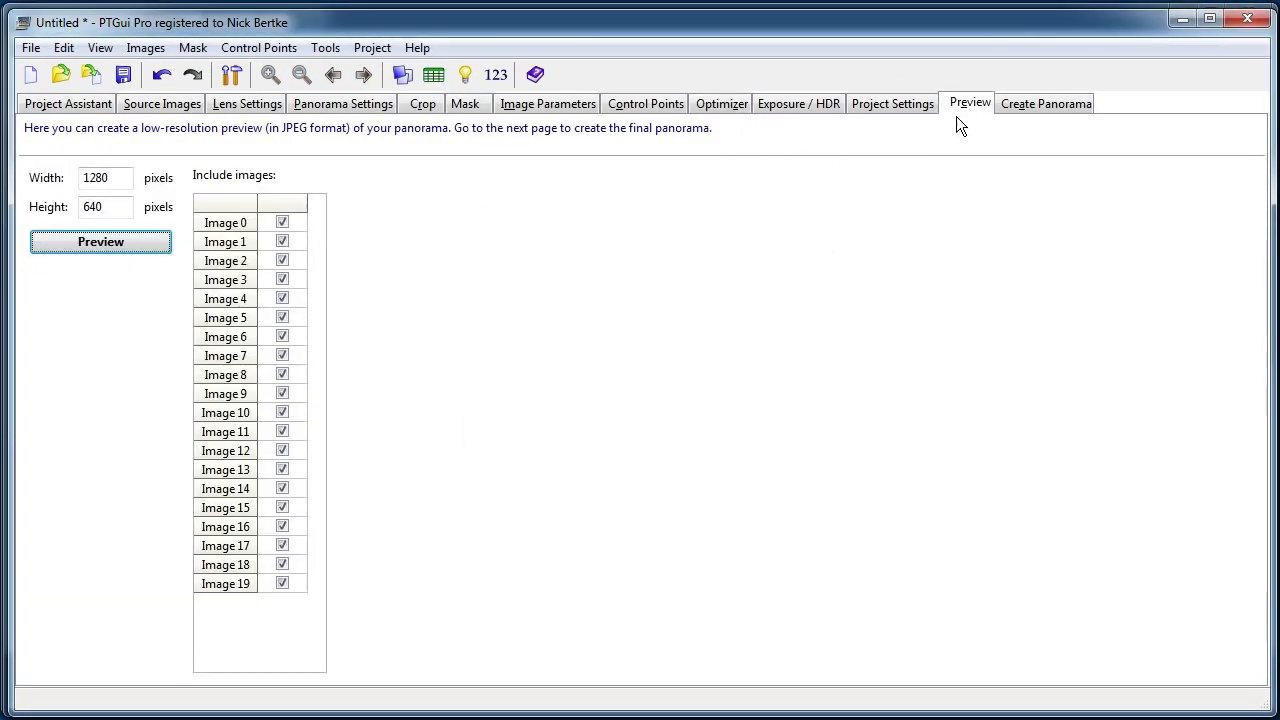
click(123, 246)
click(200, 262)
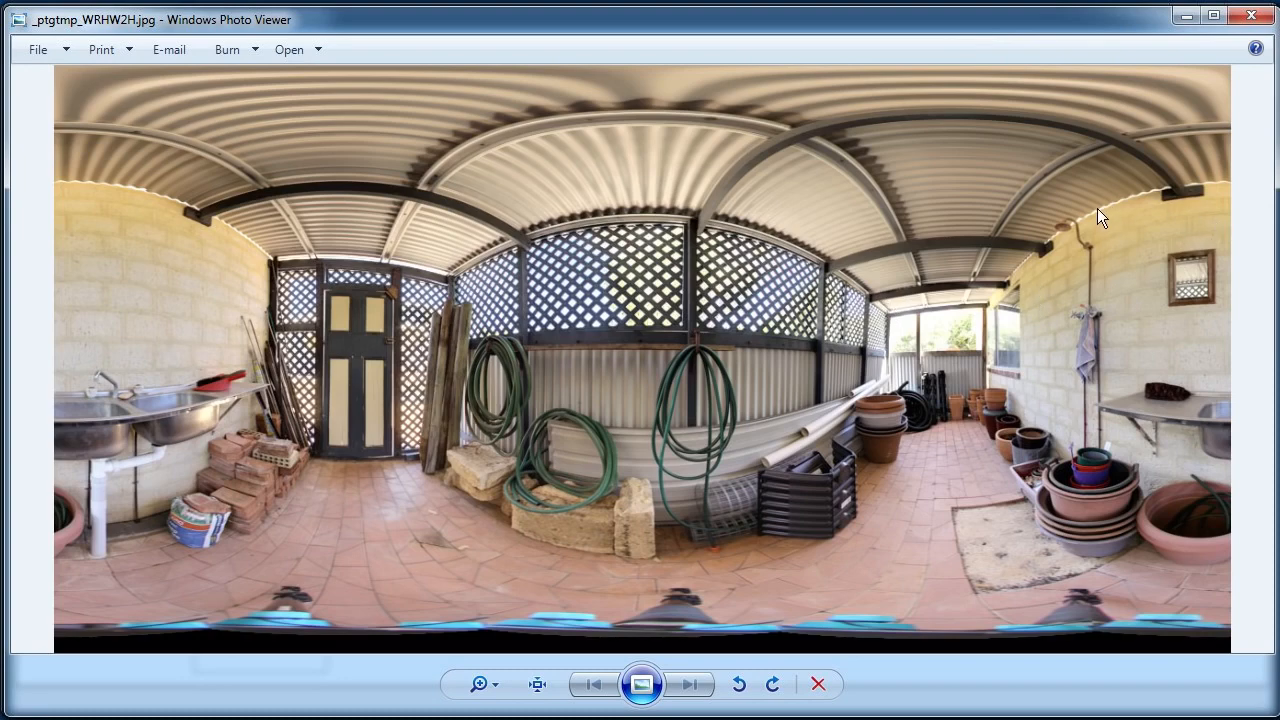
click(1251, 16)
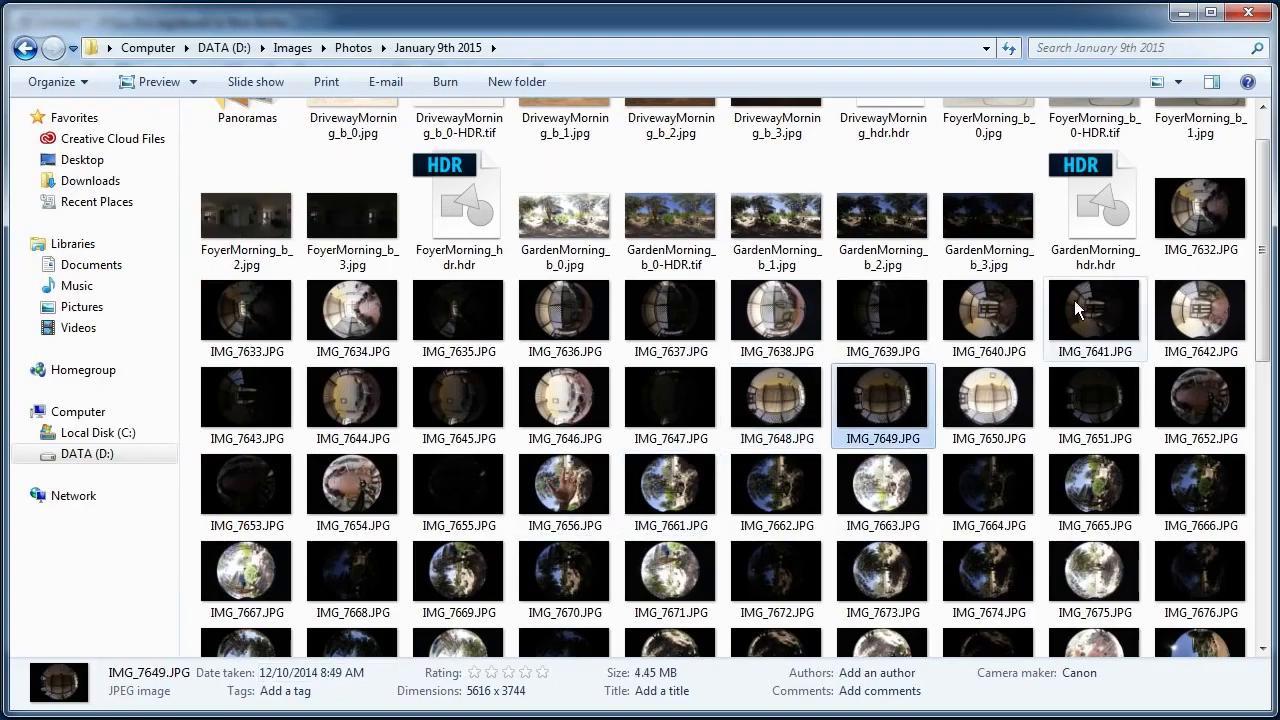
View IMG_7642.JPG from the photo folder, examine the floor and tripod head up close, and fit the whole photo in view.
click(1172, 303)
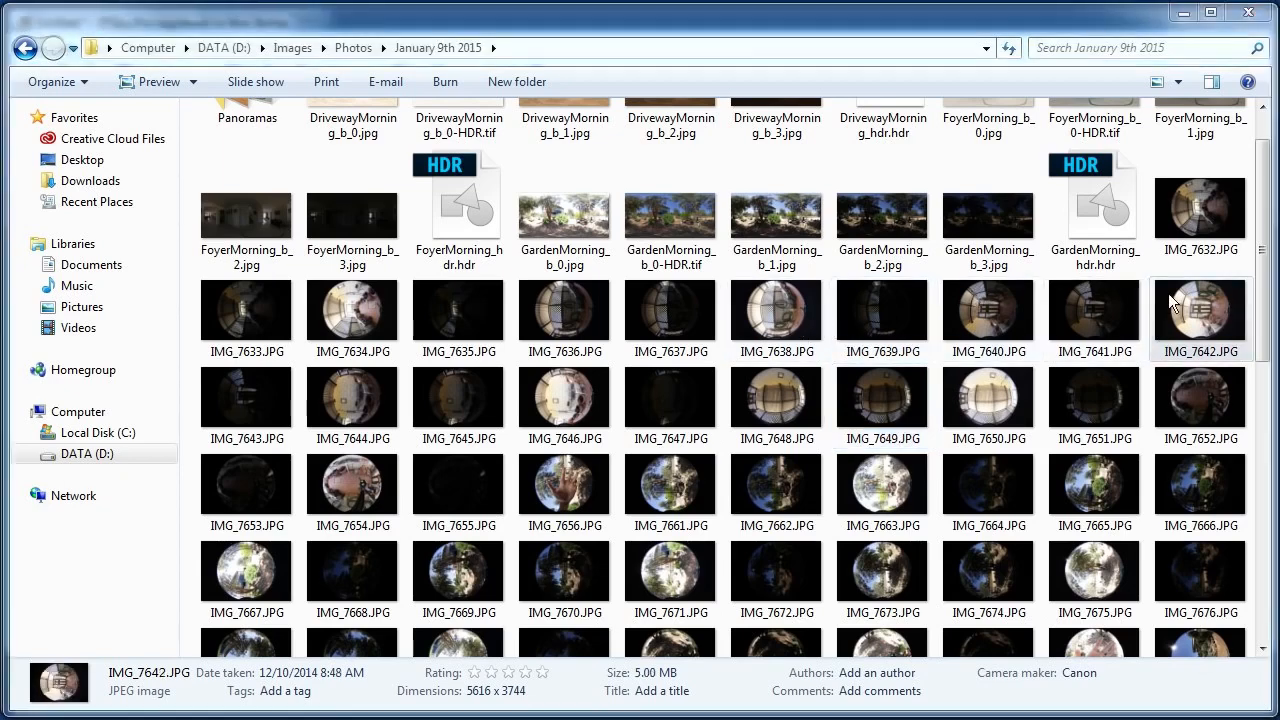
double_click(1168, 293)
scroll(717, 355, up, 5)
drag(1043, 386, 254, 284)
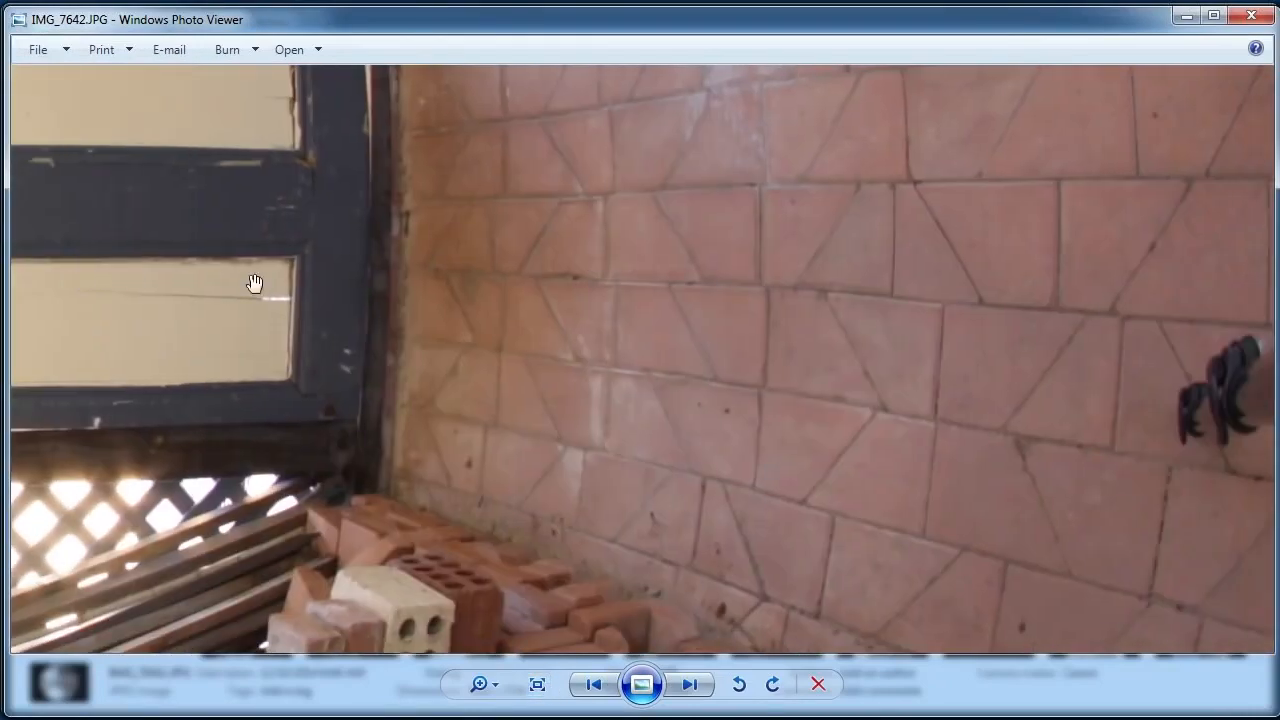
drag(760, 364, 86, 331)
drag(683, 292, 671, 534)
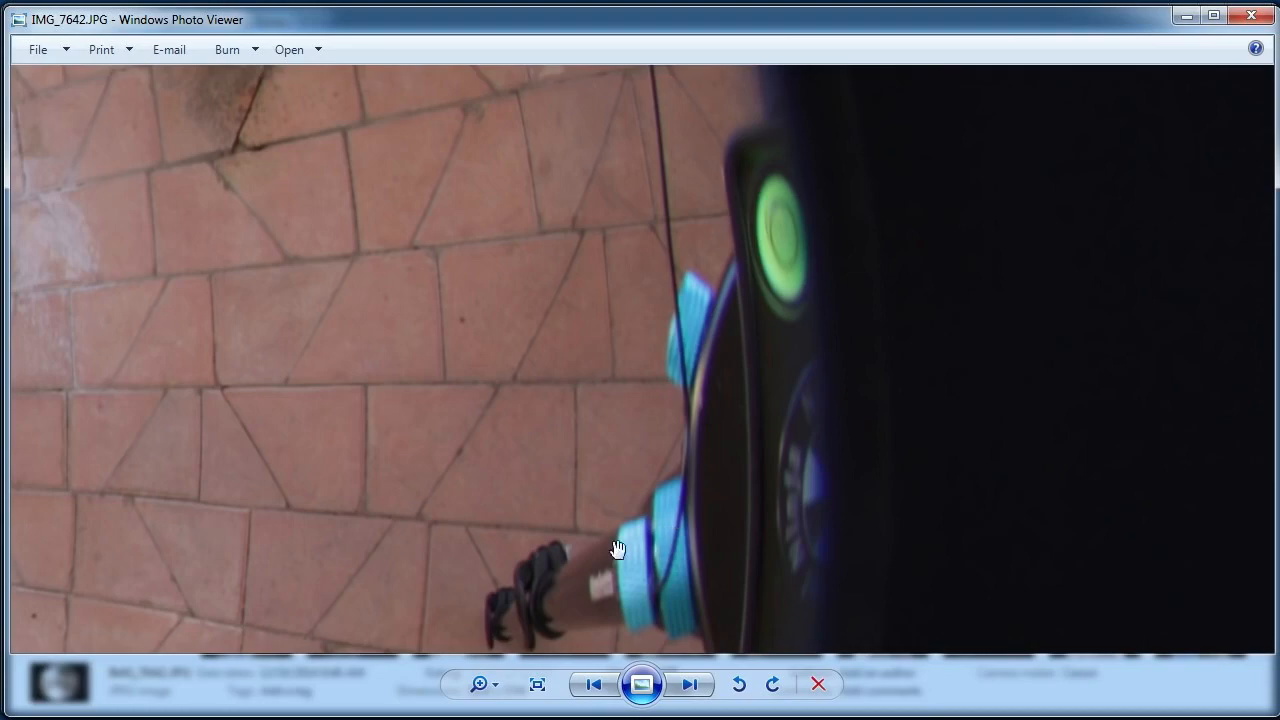
click(537, 685)
Return to PTGui and generate another panorama preview to examine the tripod area along the floor.
key(alt+Tab)
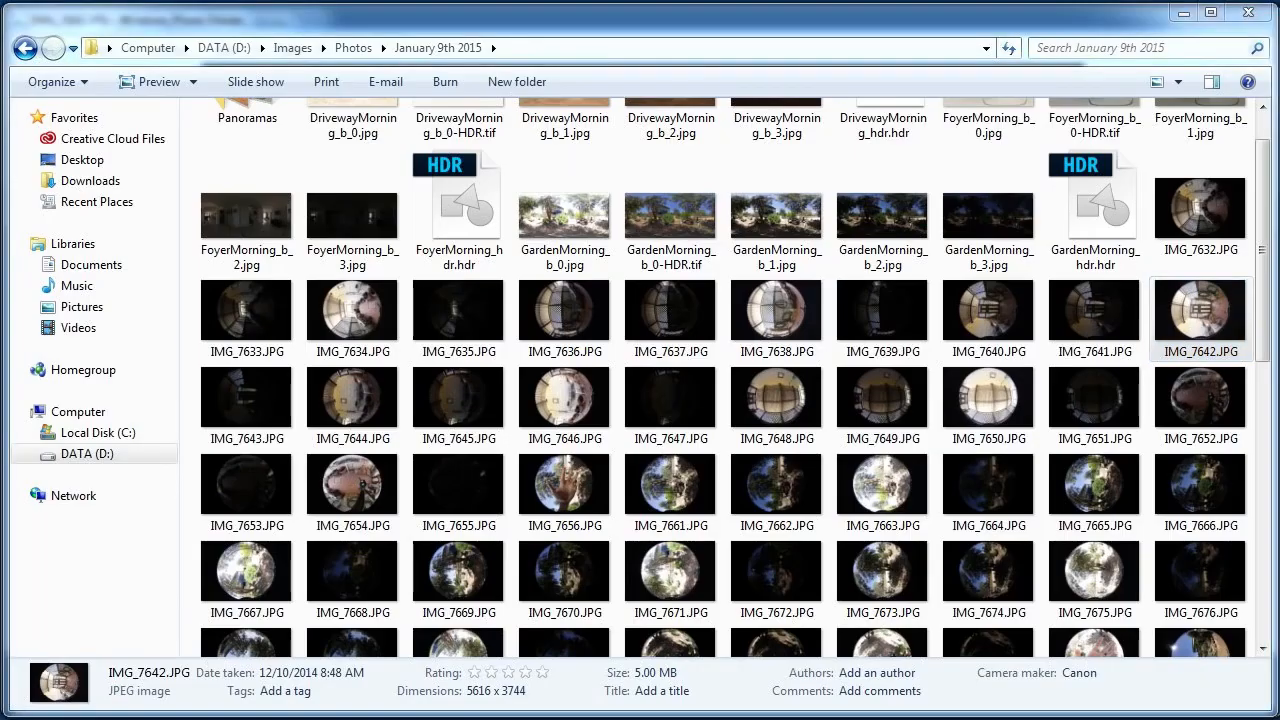
key(alt+Tab)
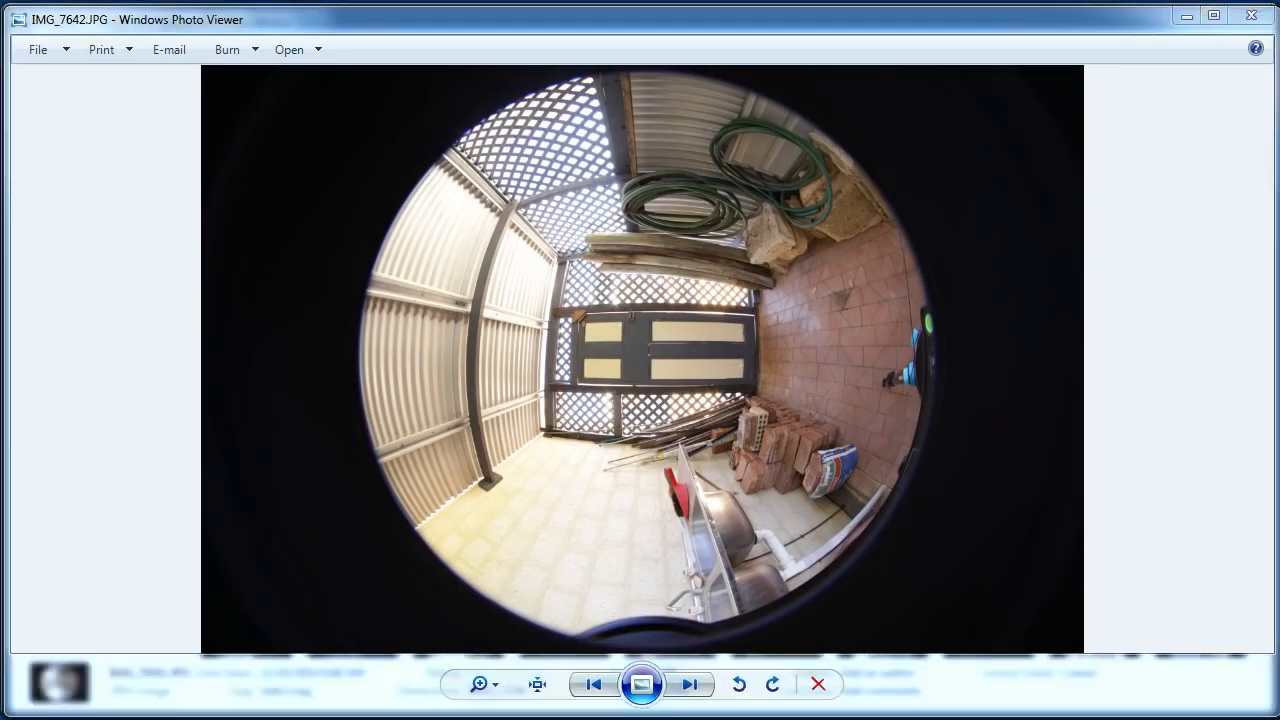
key(alt+Tab)
key(alt+Tab)
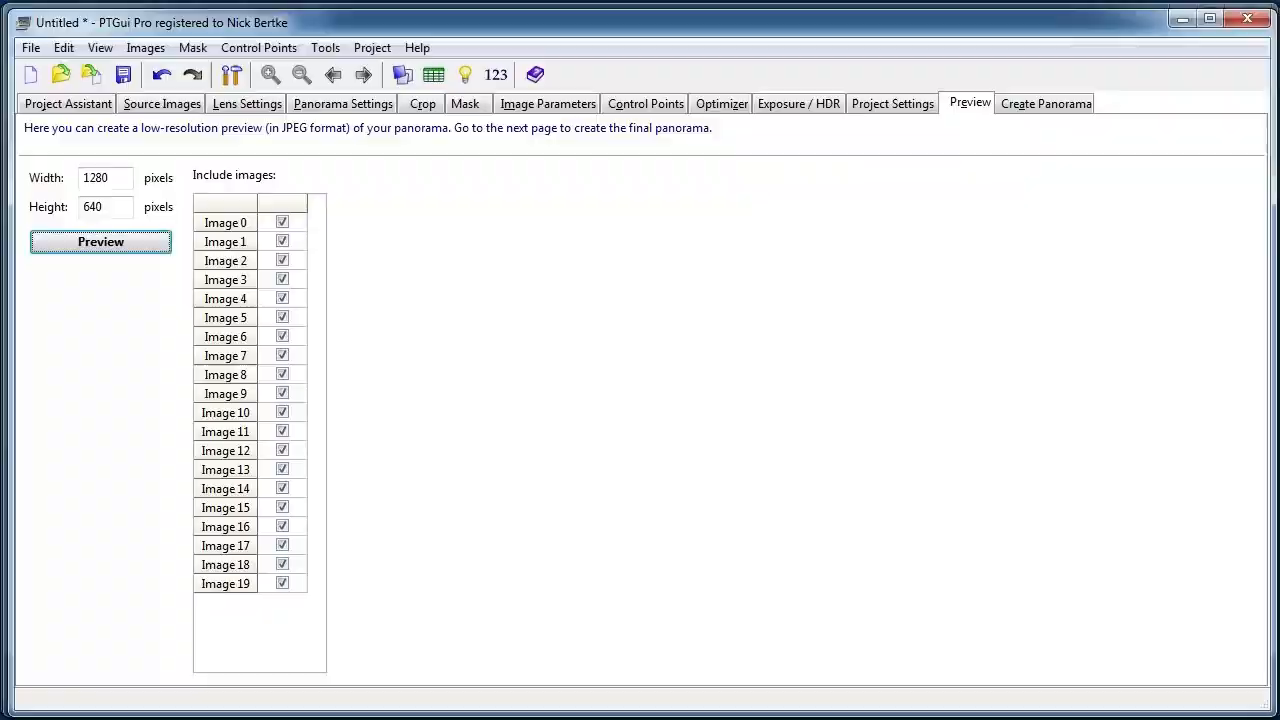
click(91, 231)
click(168, 265)
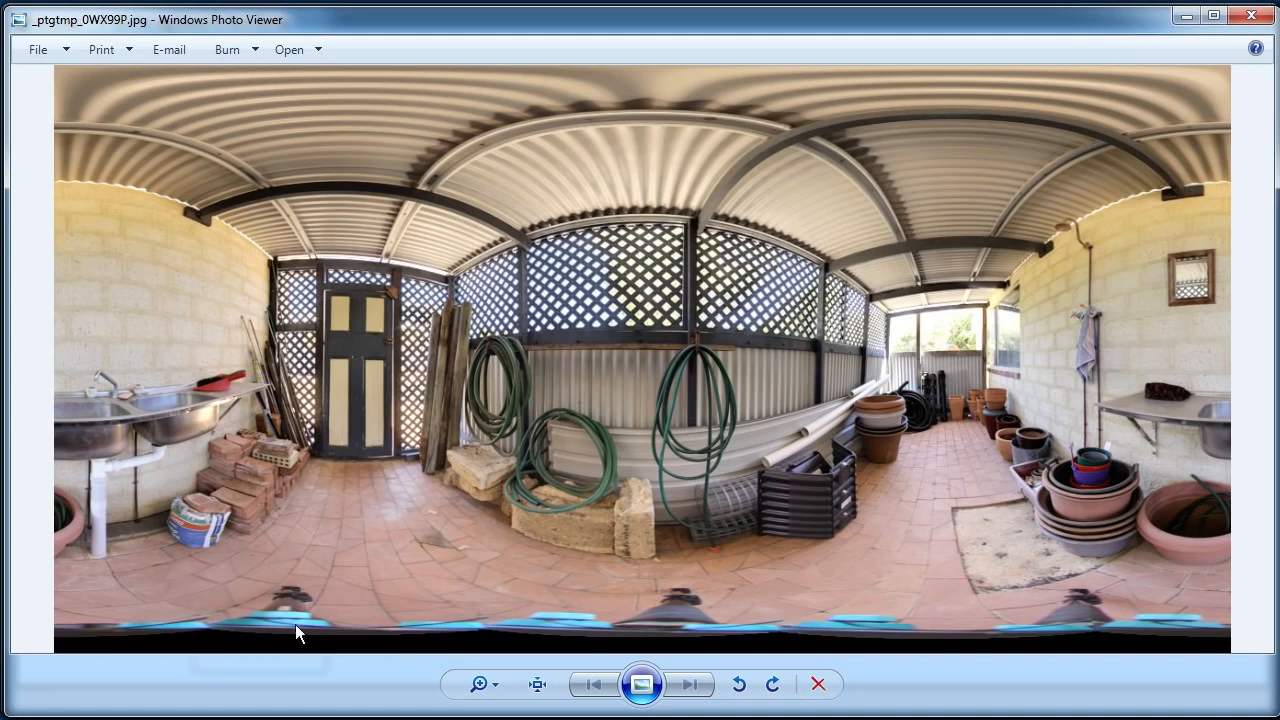
Close the panorama preview and open the downward-facing photo IMG_7654.JPG from the January 9th 2015 folder.
click(1258, 22)
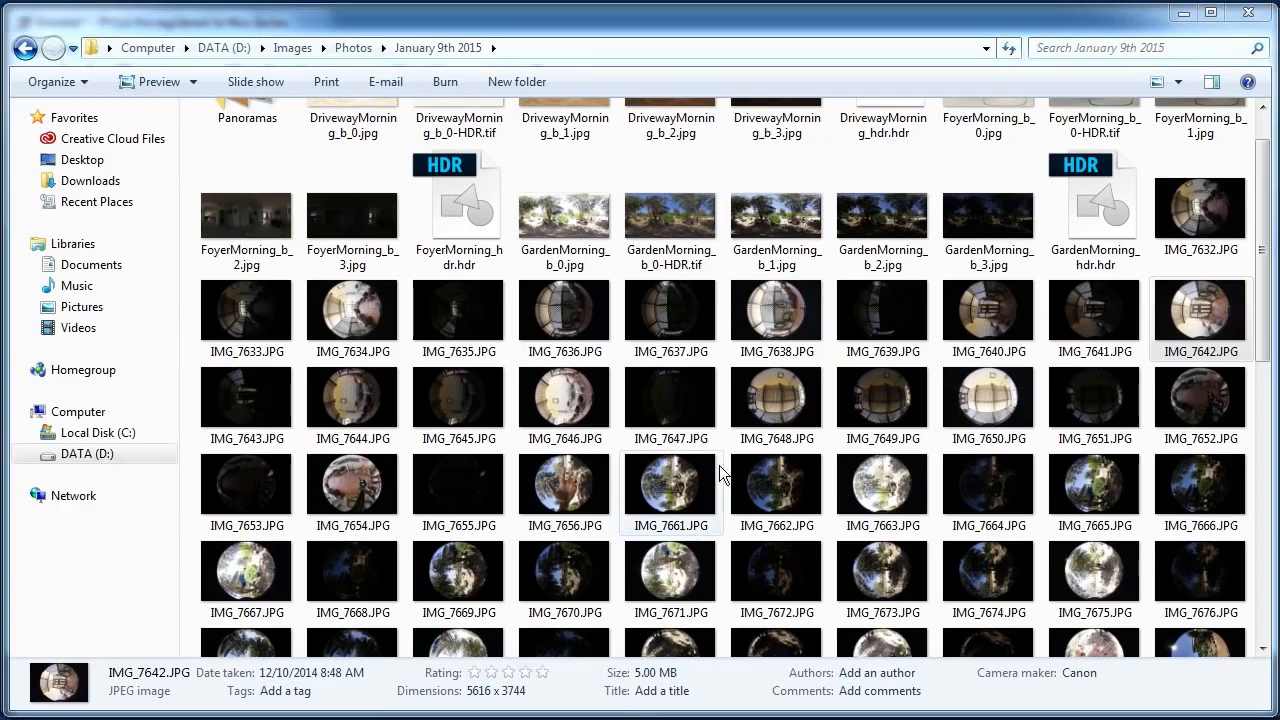
click(720, 477)
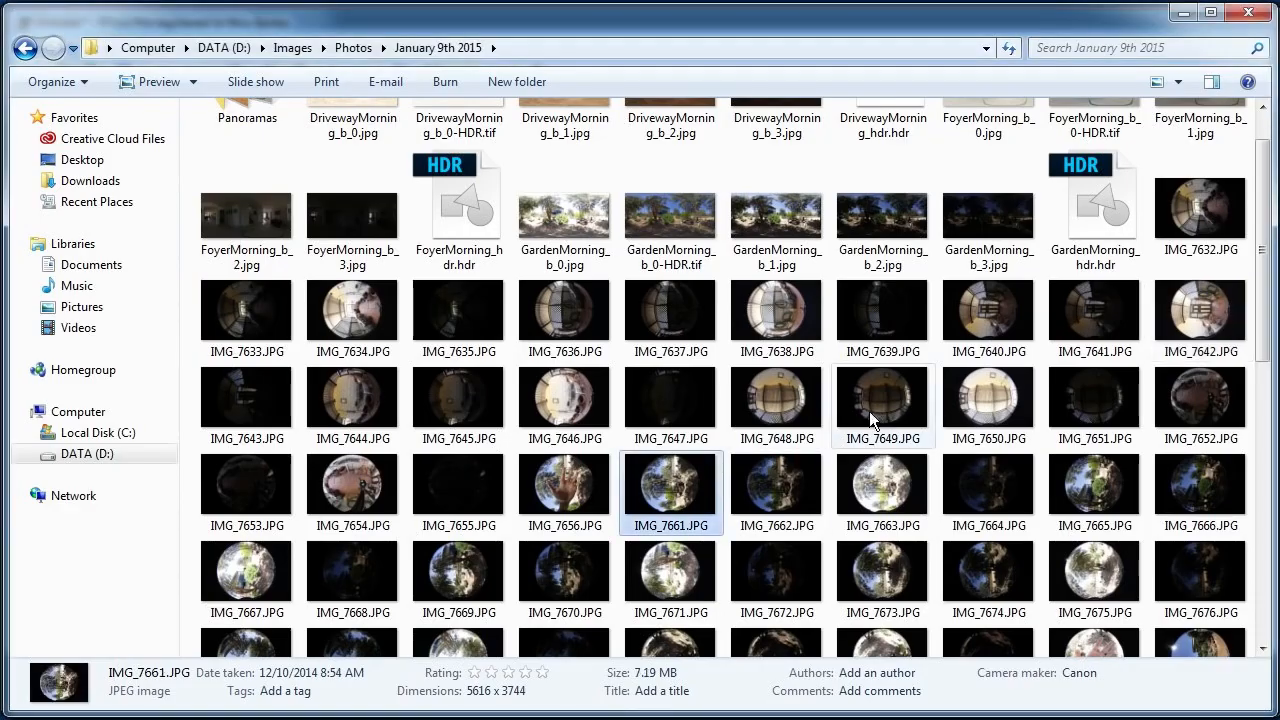
mouse_move(1262, 326)
mouse_down()
mouse_move(1260, 356)
mouse_move(1260, 336)
mouse_up()
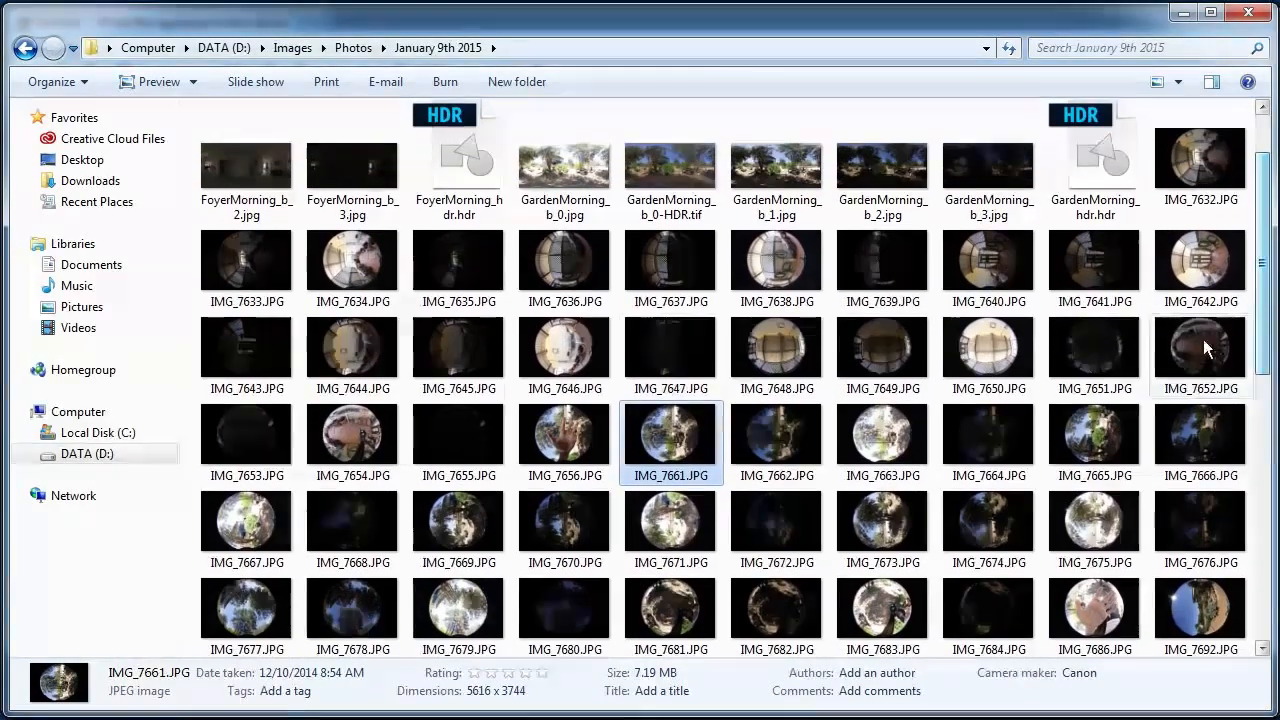
click(601, 357)
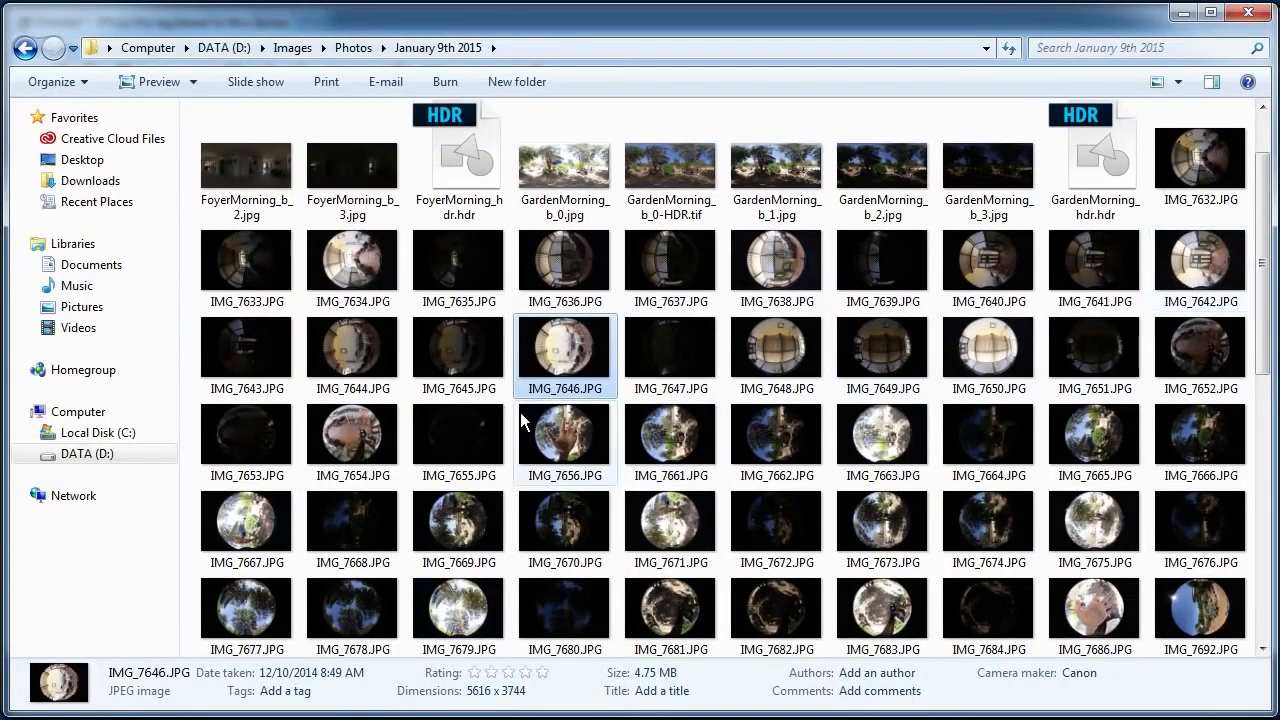
double_click(366, 421)
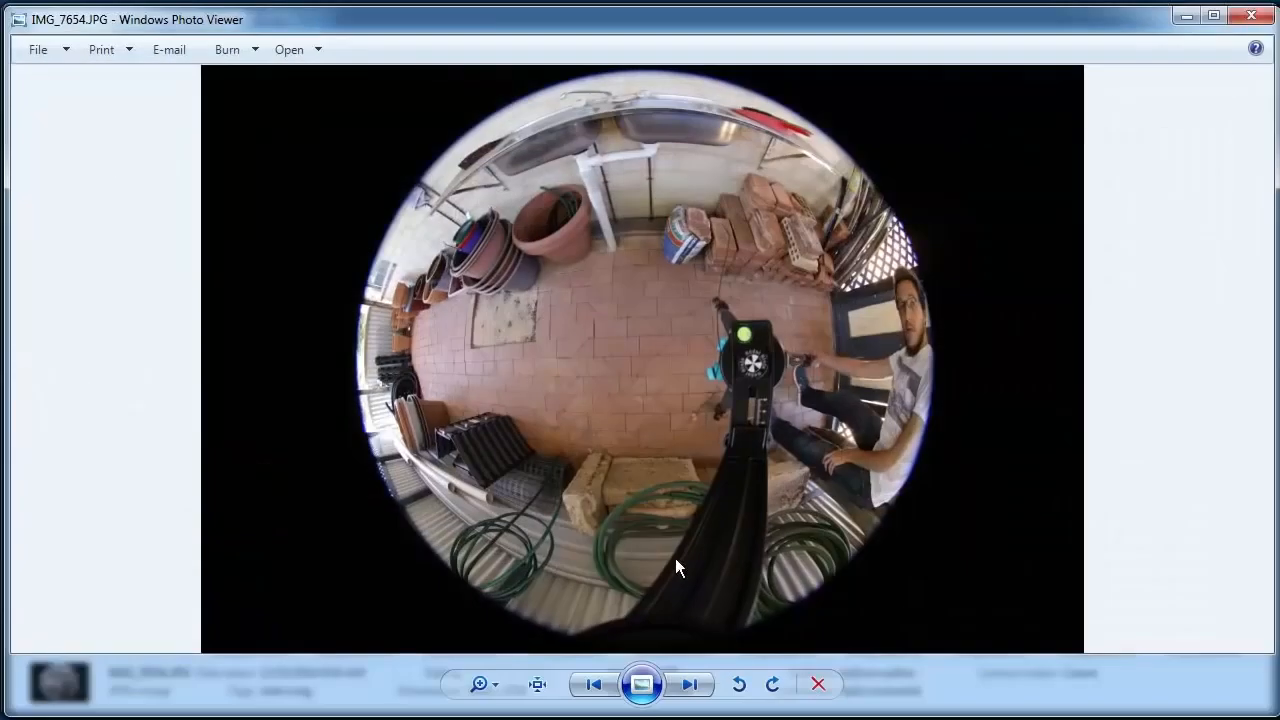
Browse the neighbouring photos from IMG_7652.JPG to IMG_7656.JPG and return to IMG_7654.JPG.
click(592, 684)
click(688, 684)
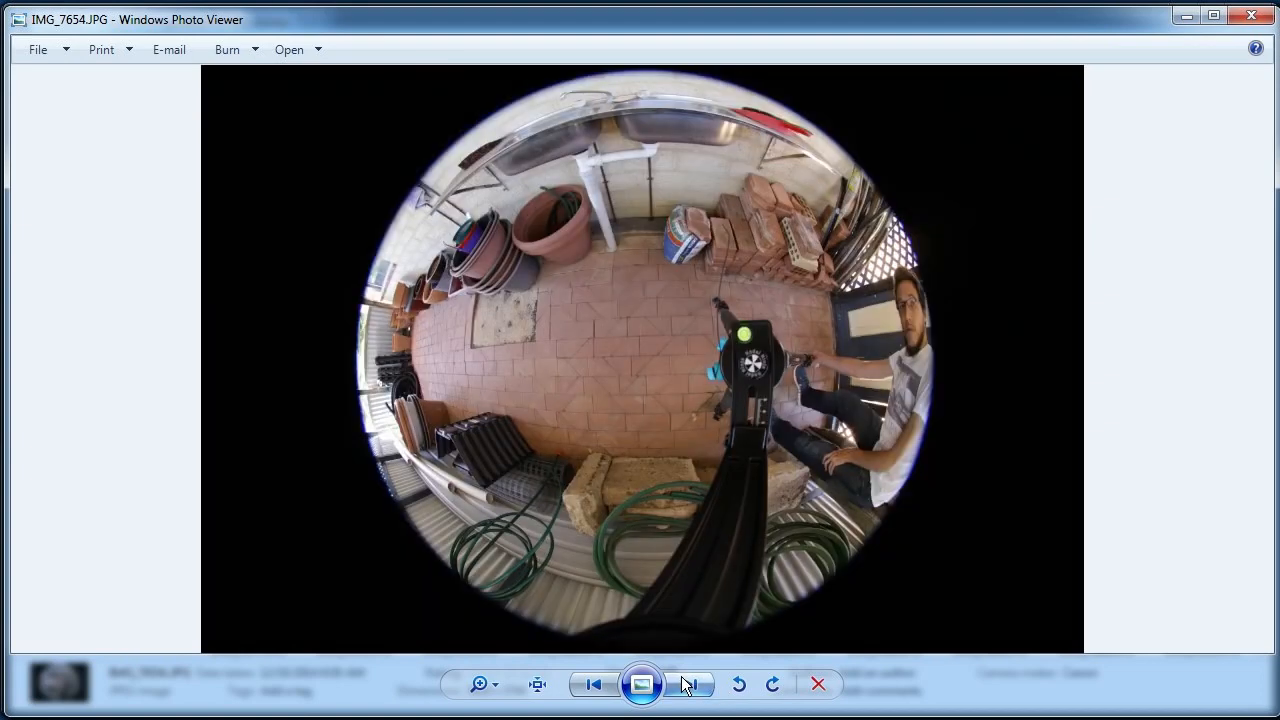
click(673, 686)
click(673, 686)
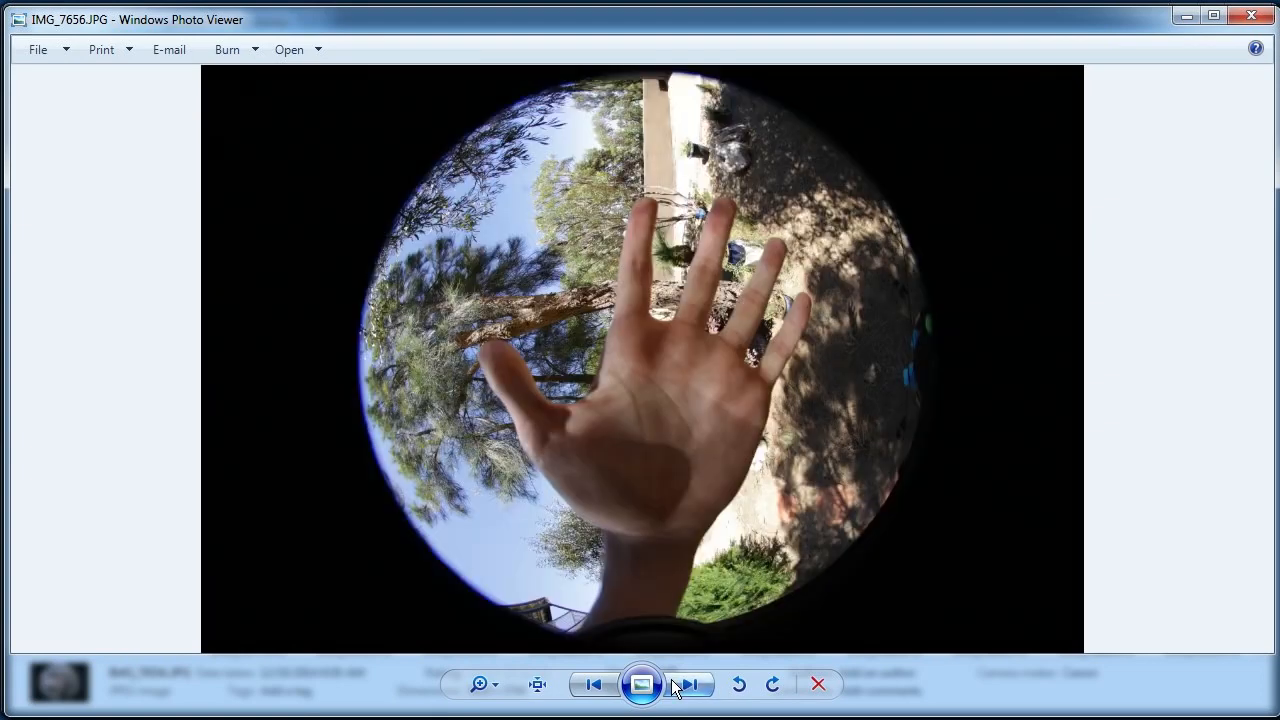
click(594, 688)
click(591, 688)
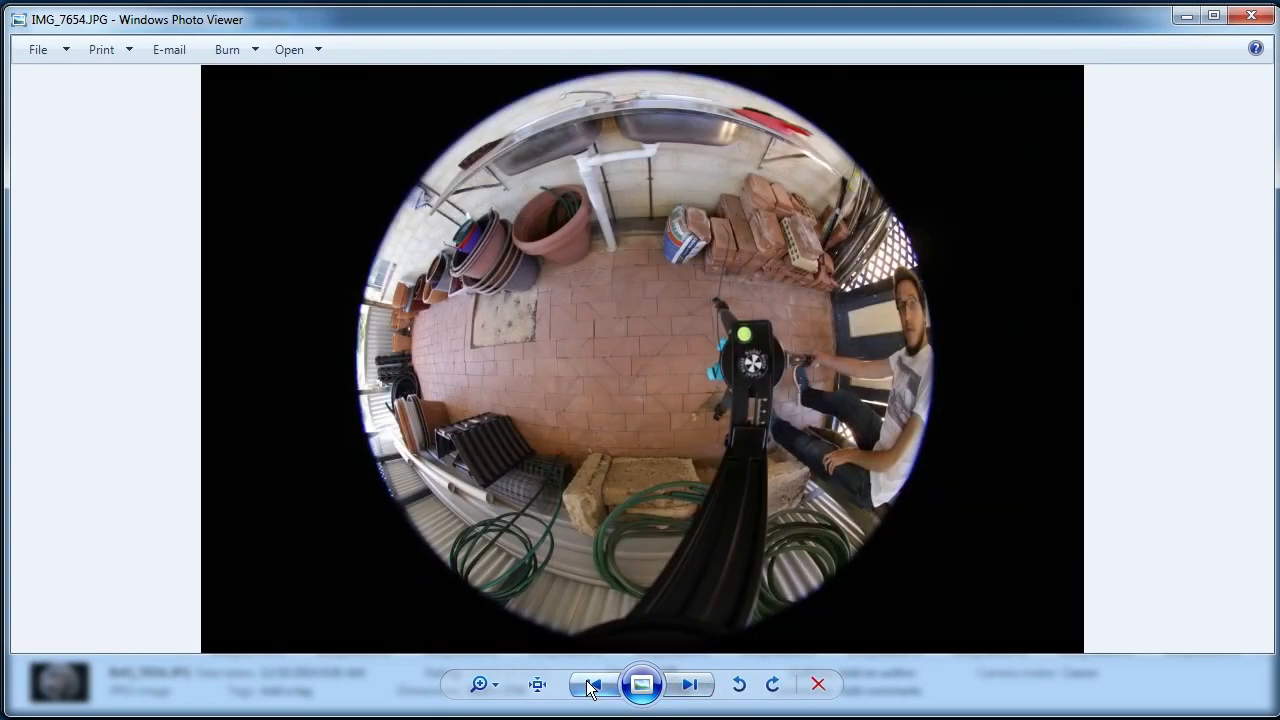
click(590, 686)
click(590, 686)
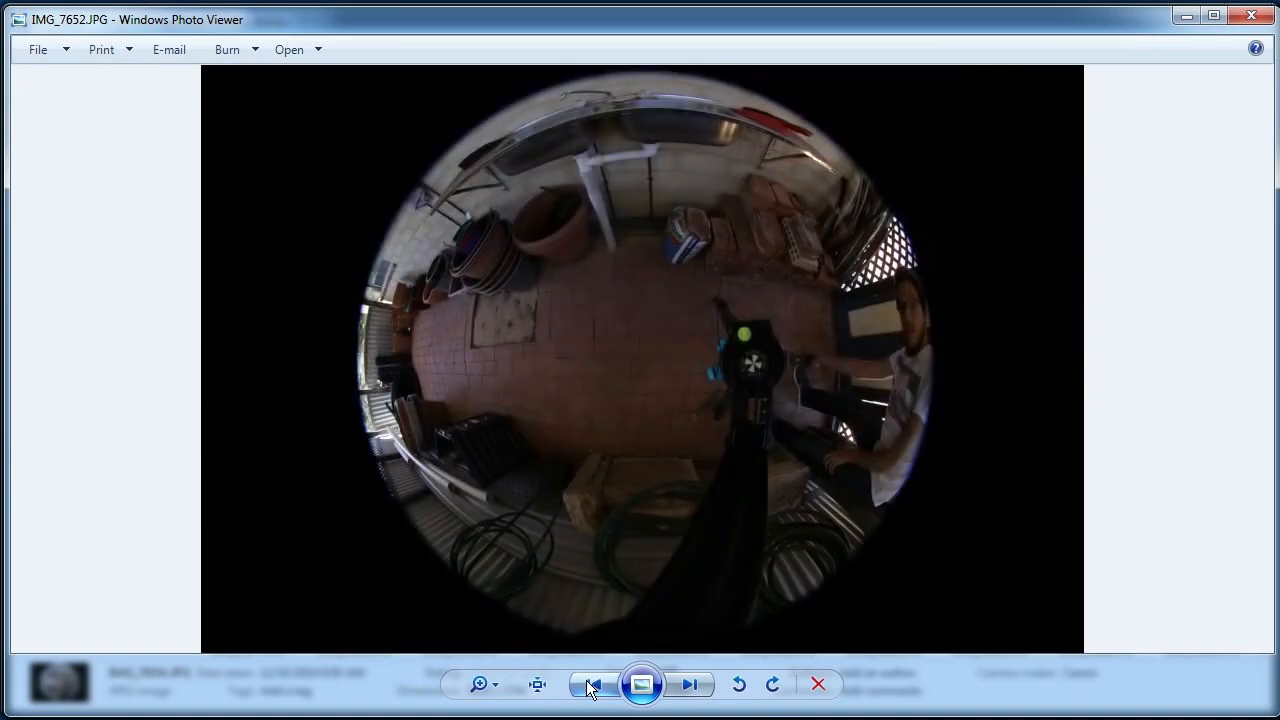
click(675, 686)
click(676, 687)
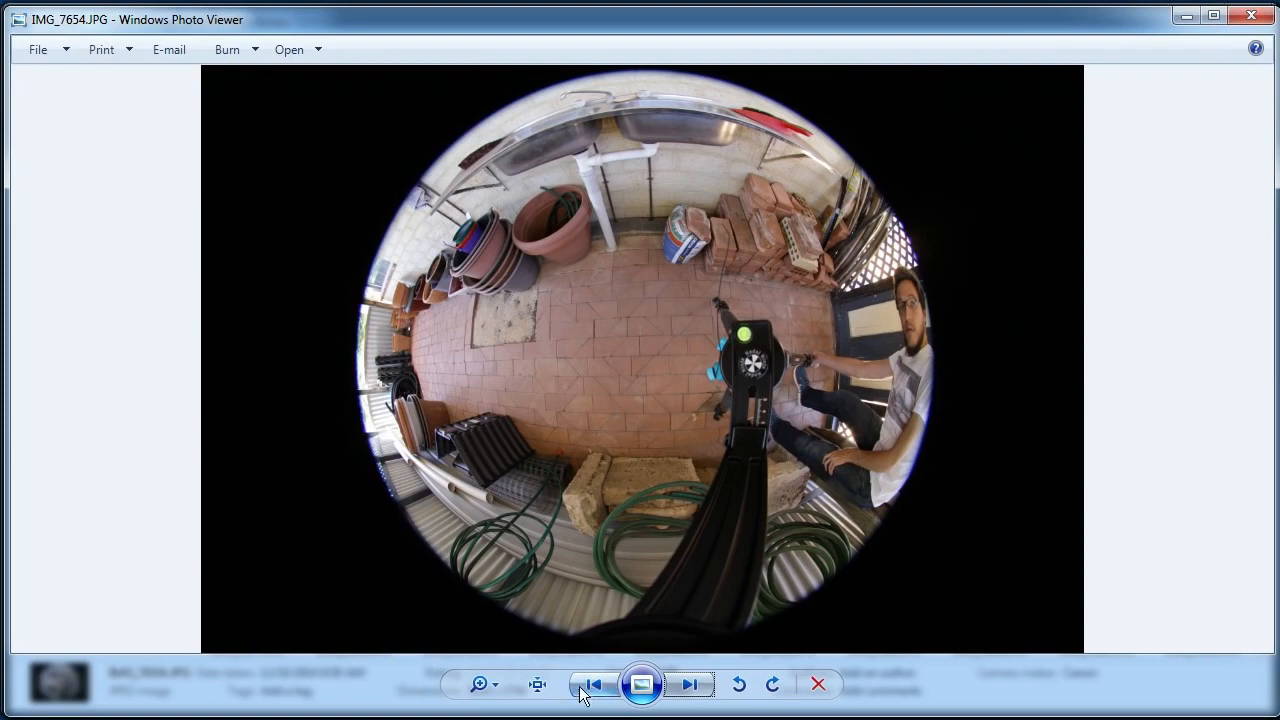
Examine the floor tiles and the offset tripod head up close in IMG_7654.JPG.
click(537, 684)
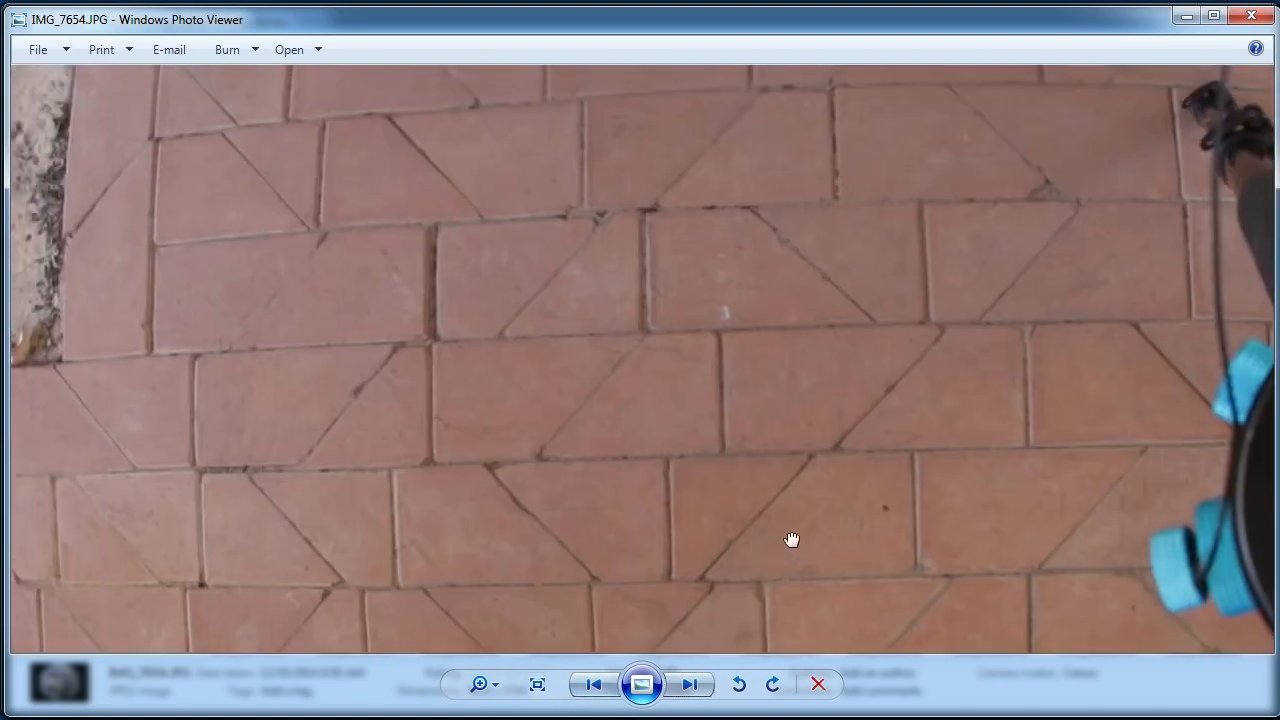
drag(430, 240, 613, 245)
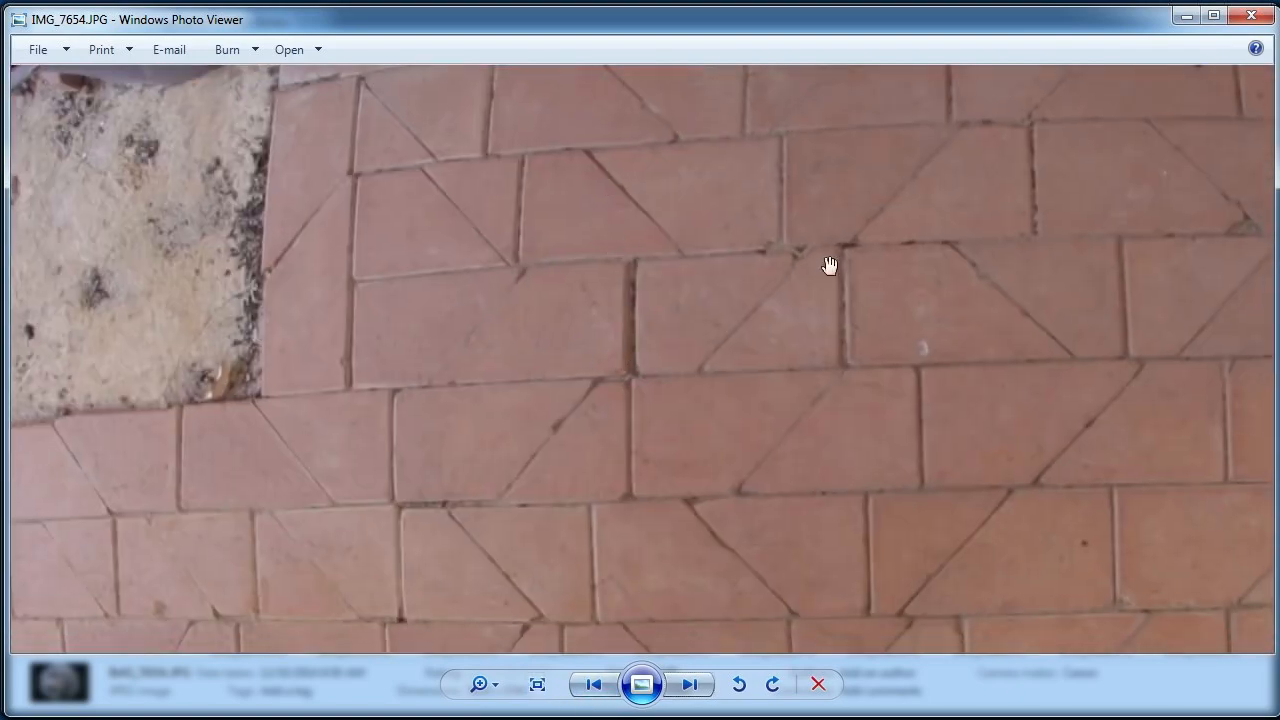
drag(829, 265, 643, 609)
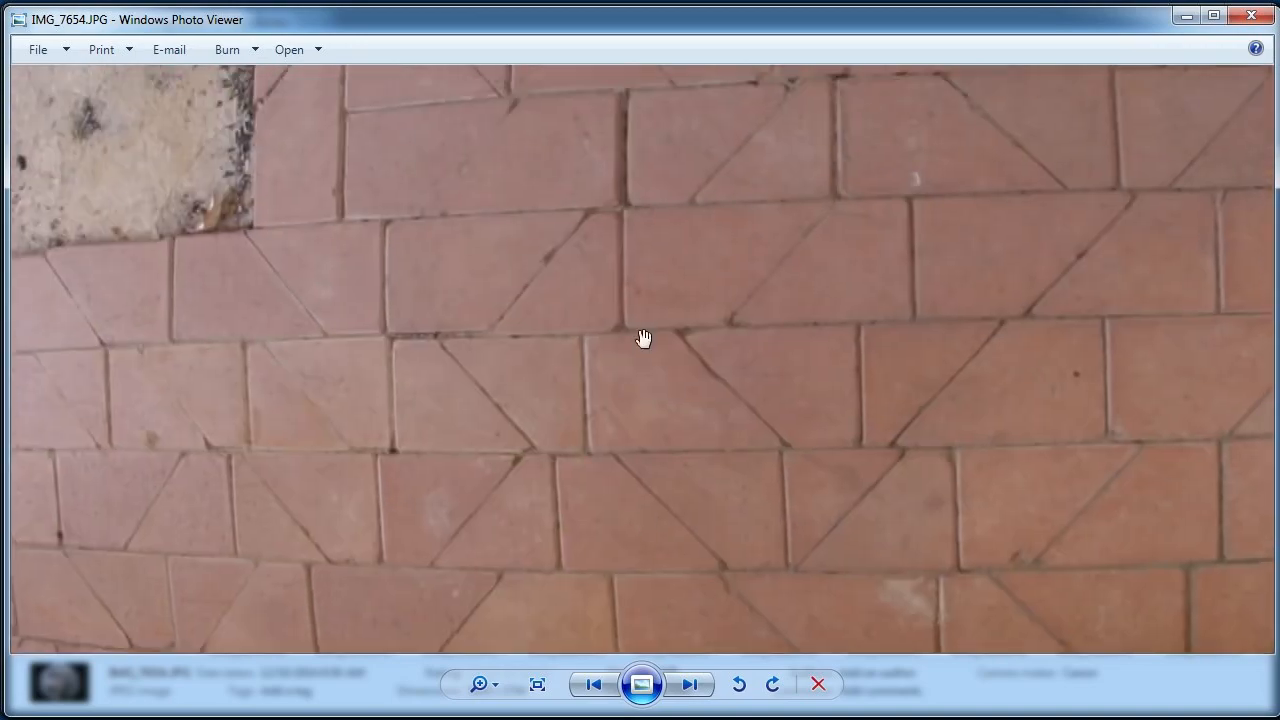
scroll(611, 231, down, 2)
scroll(611, 311, down, 3)
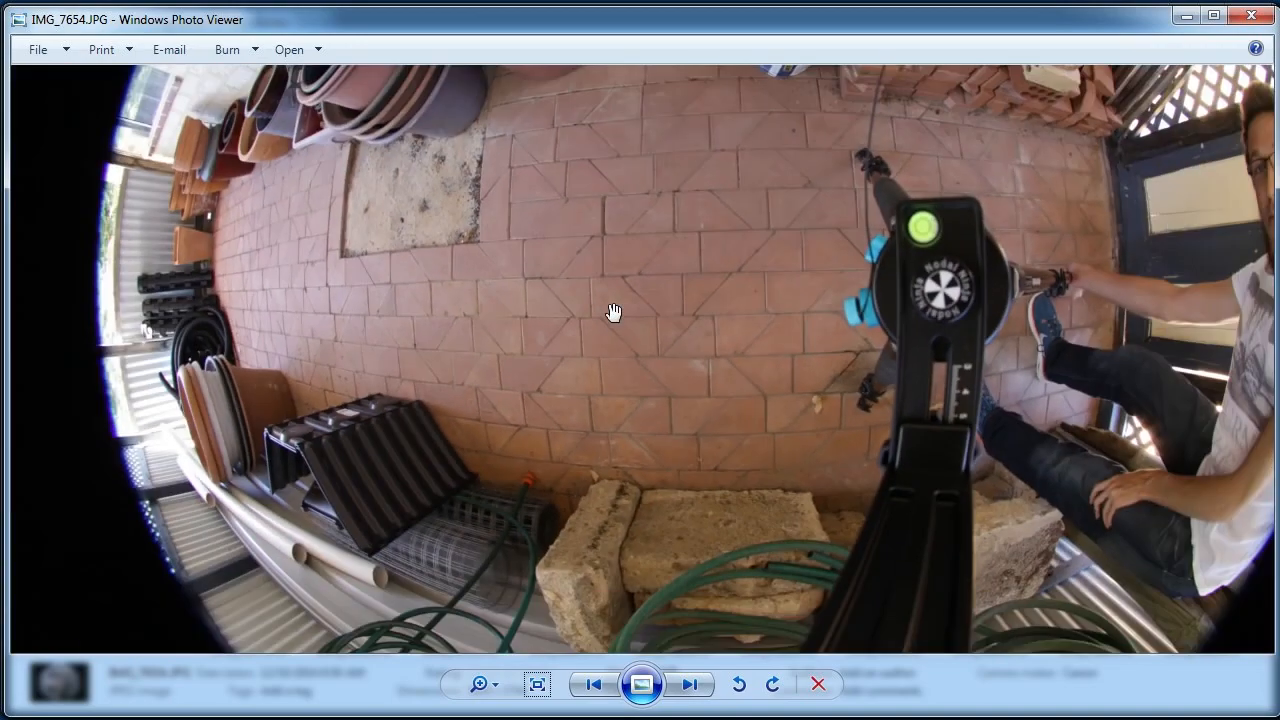
drag(626, 240, 615, 345)
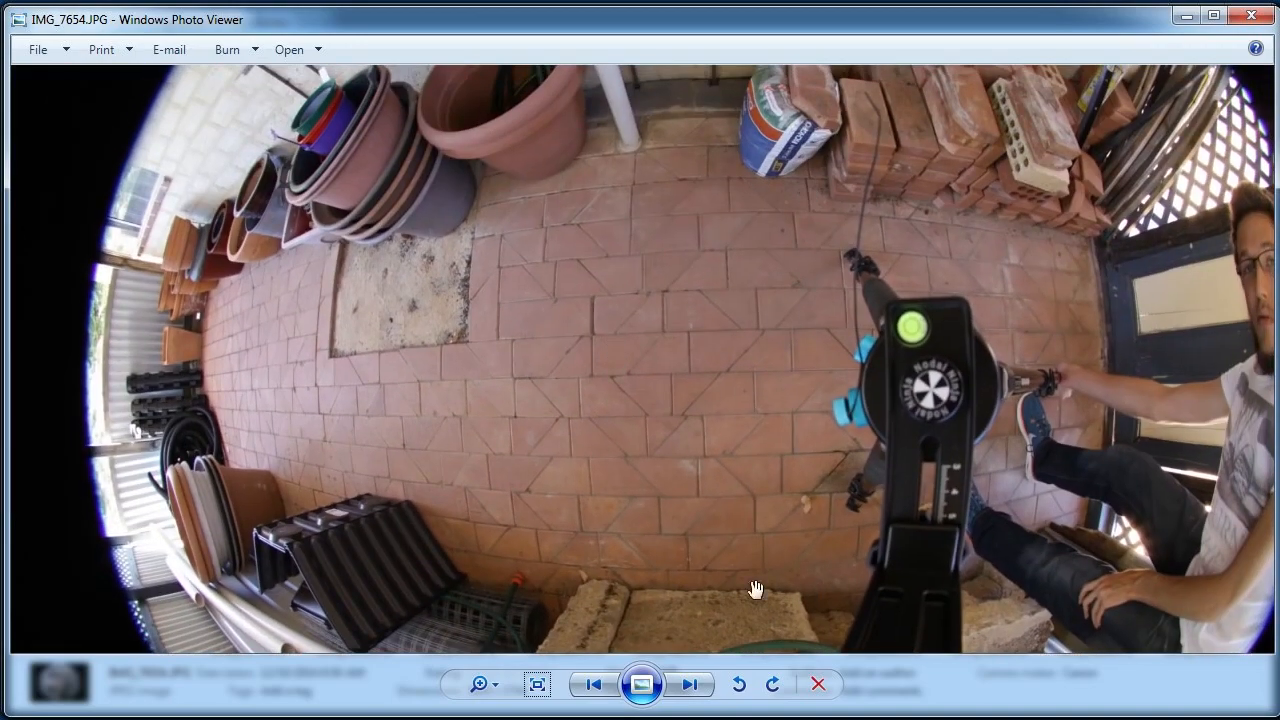
mouse_move(583, 291)
mouse_down()
mouse_move(580, 260)
mouse_move(572, 287)
mouse_up()
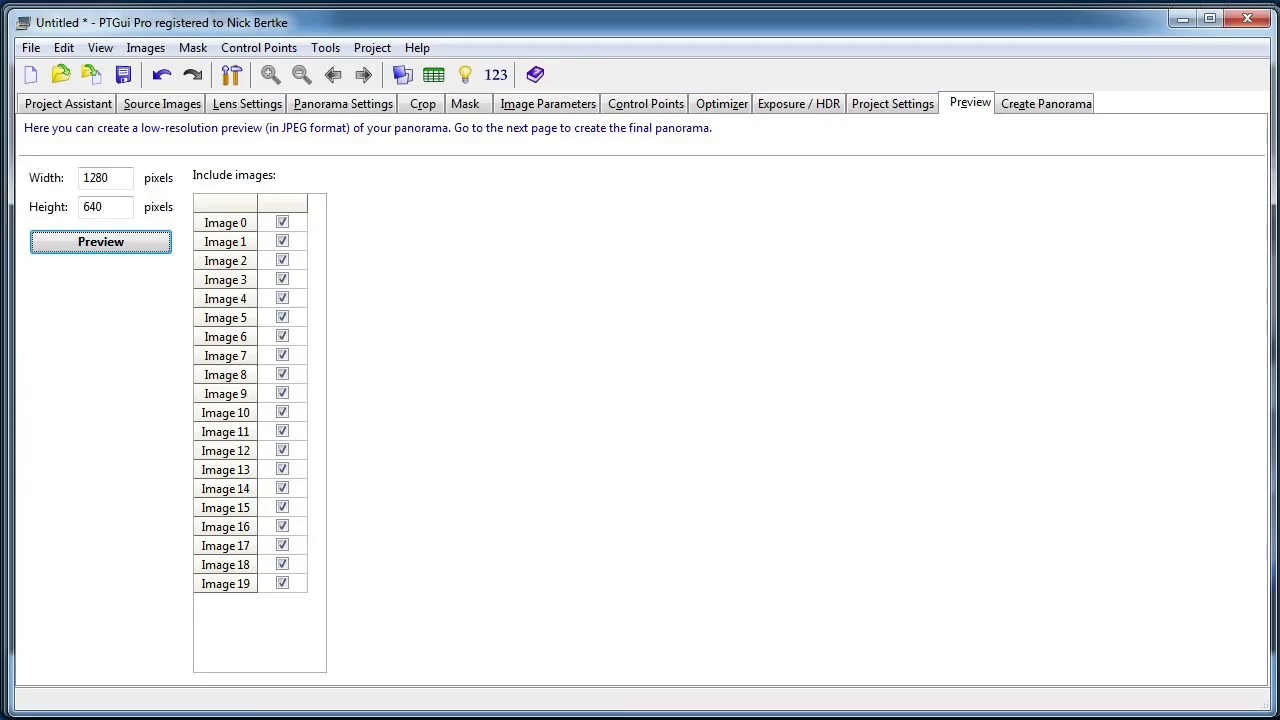
Switch to PTGui and show the optimizer's advanced settings to review the per-image yaw, pitch, roll and viewpoint options.
click(722, 103)
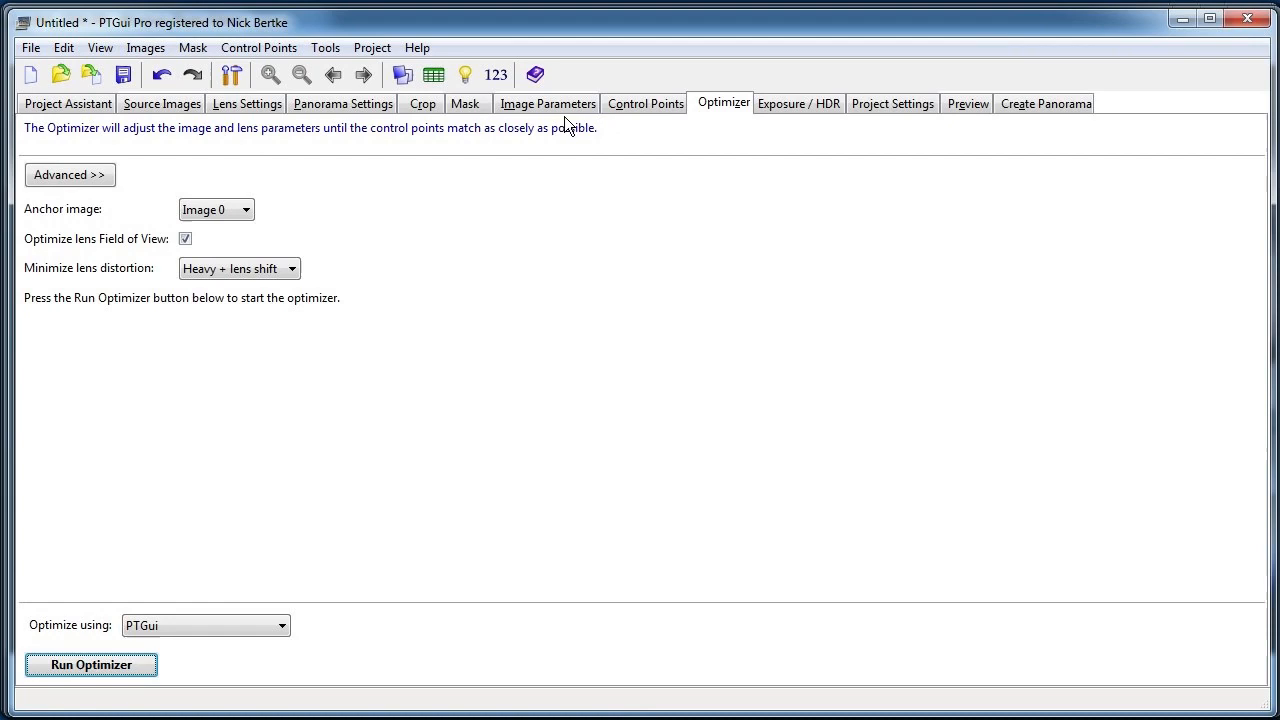
click(94, 177)
scroll(1250, 400, down, 3)
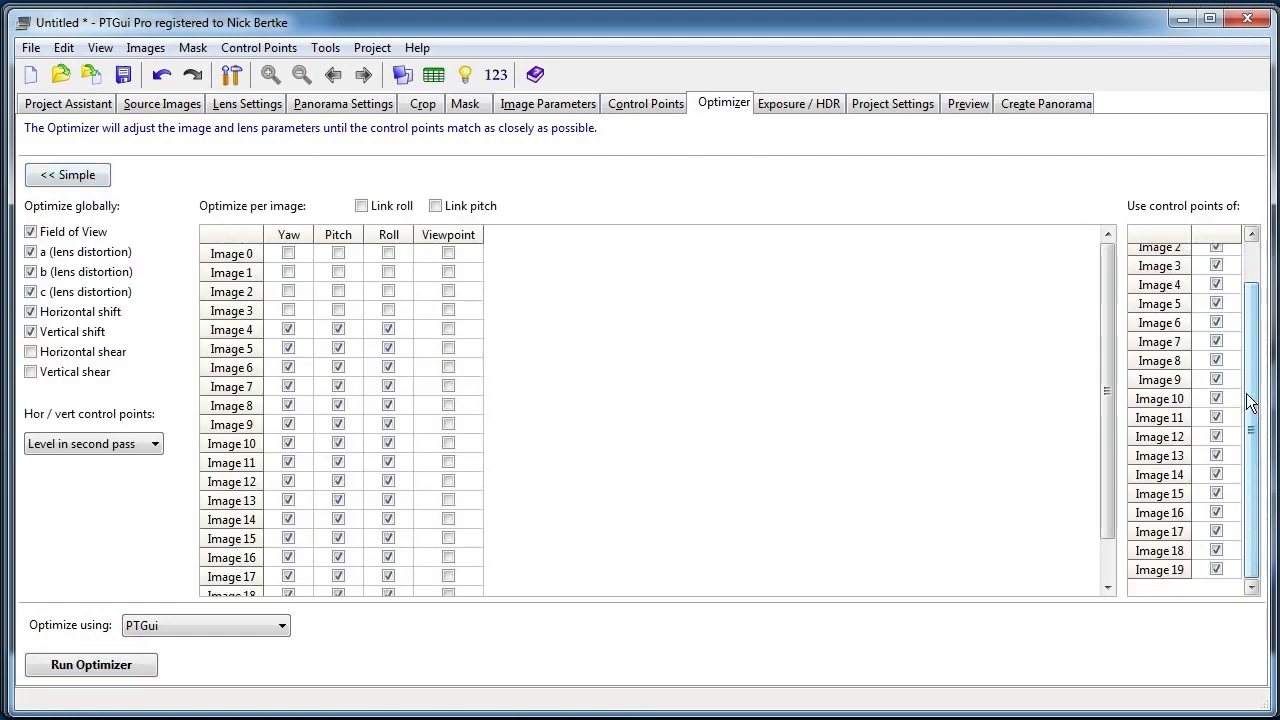
scroll(1104, 434, down, 3)
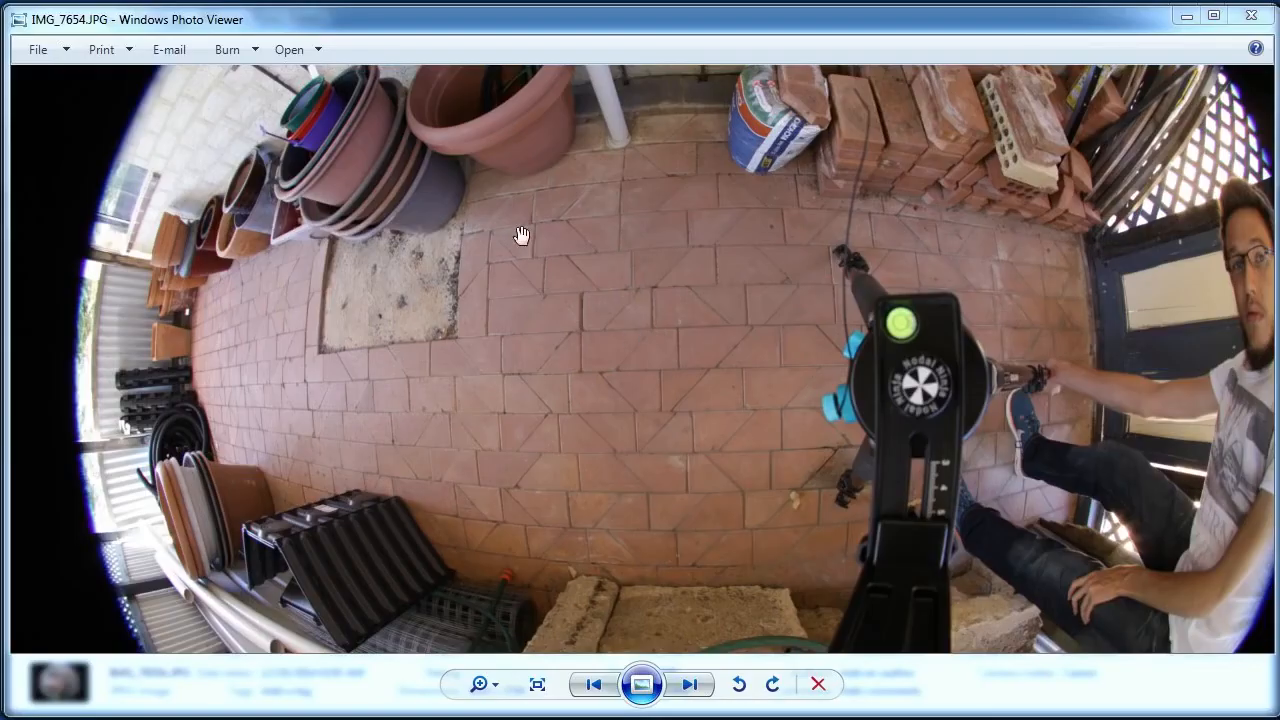
Return to IMG_7654.JPG, examine the uncovered floor area beside the tripod again, and close the photo.
drag(669, 314, 451, 293)
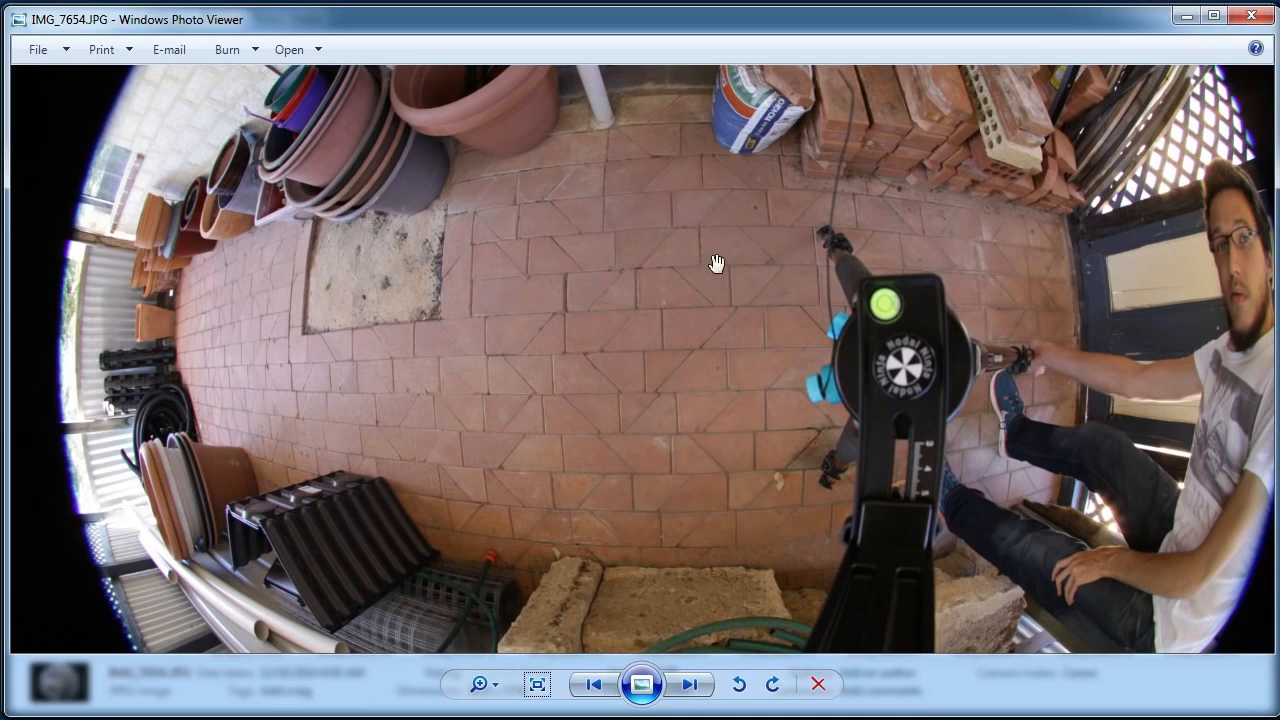
drag(454, 207, 455, 223)
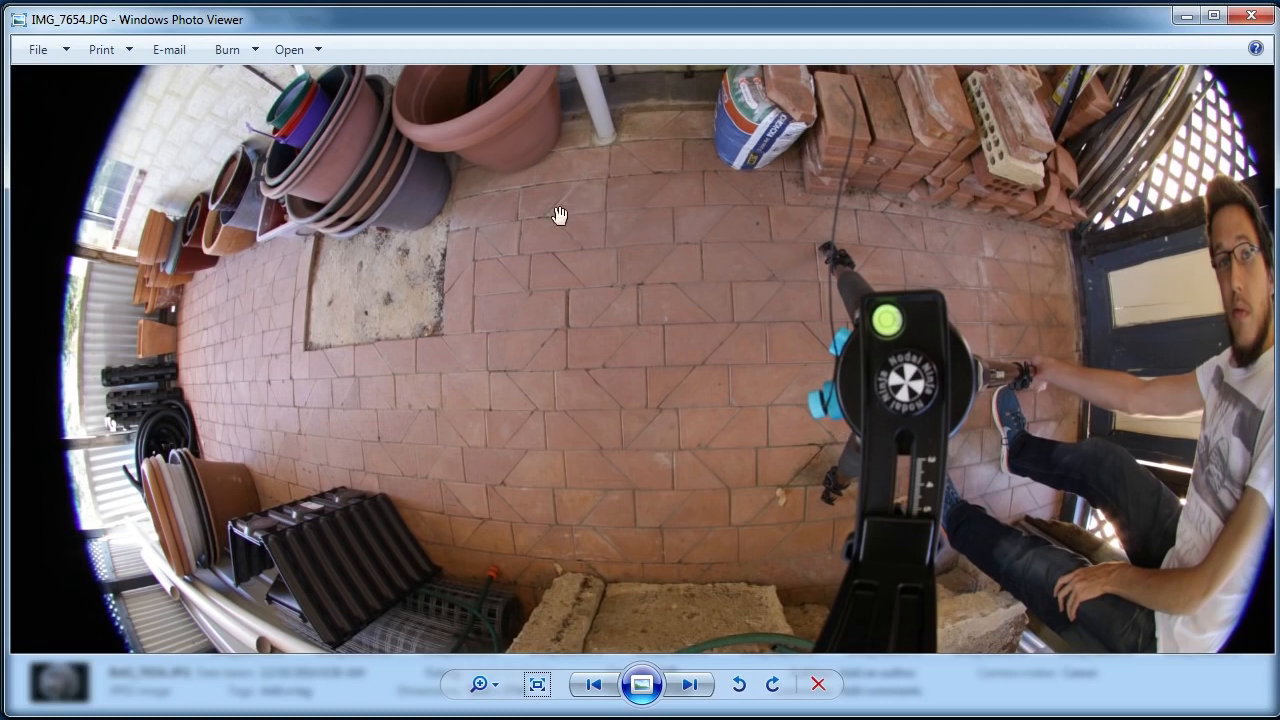
key(super+Down)
key(alt+Tab)
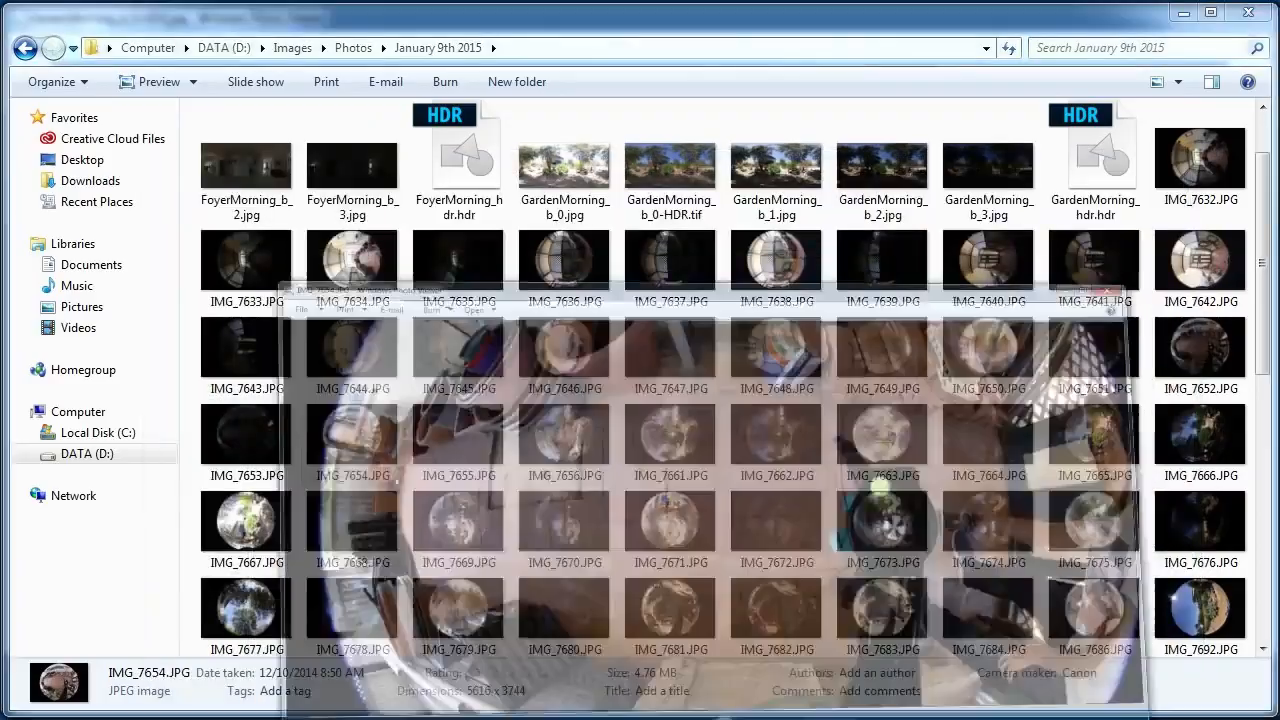
click(1262, 14)
View IMG_7656.JPG from the photo folder to check where the downward-facing bracket set ends.
click(644, 357)
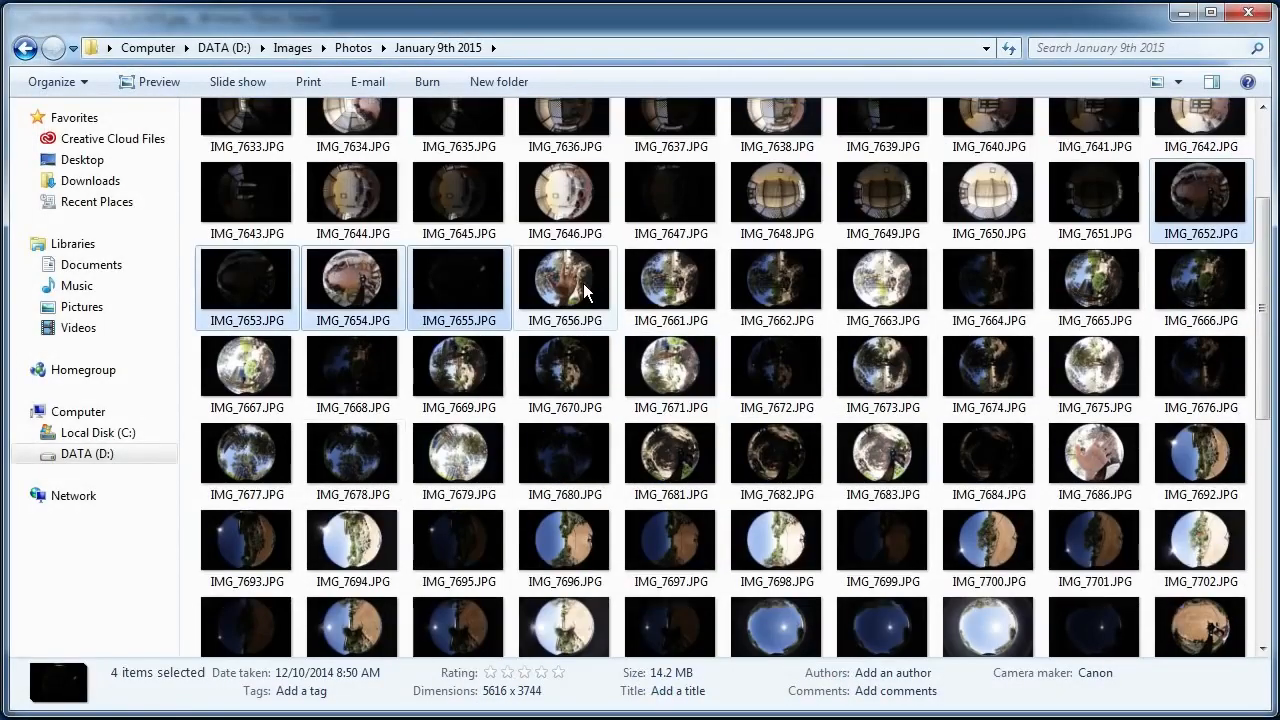
double_click(583, 283)
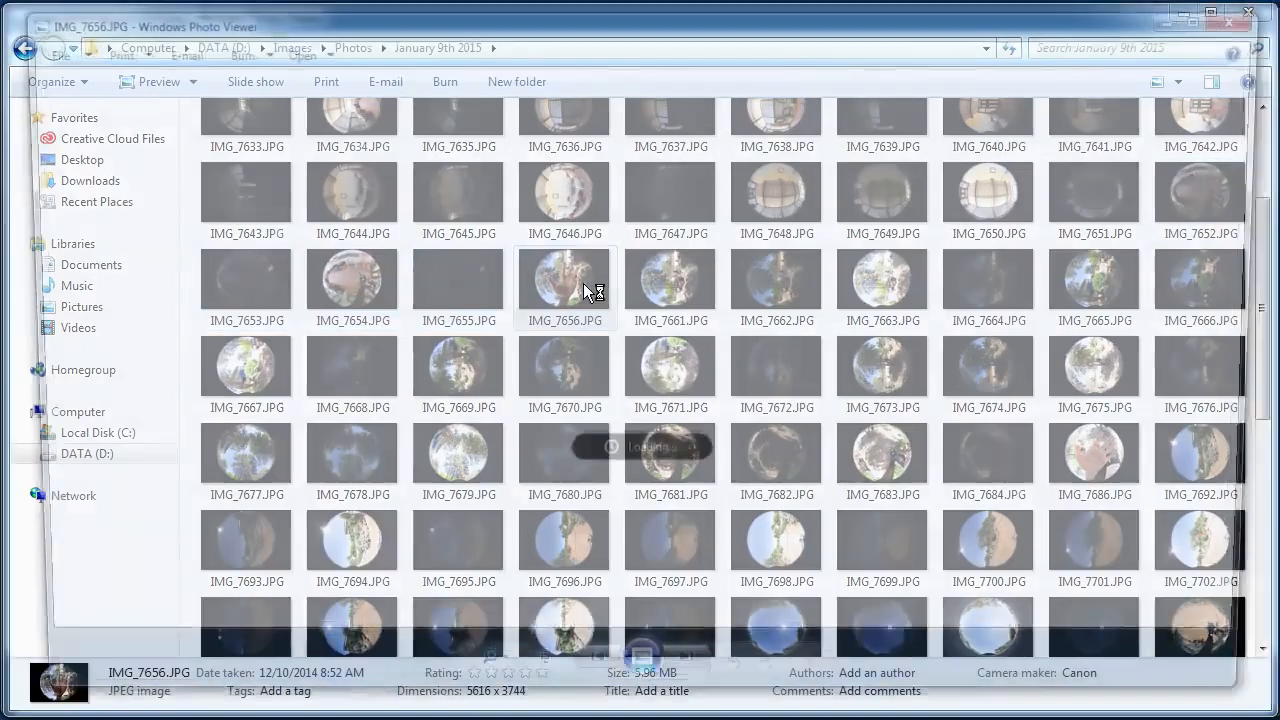
click(1251, 14)
click(472, 299)
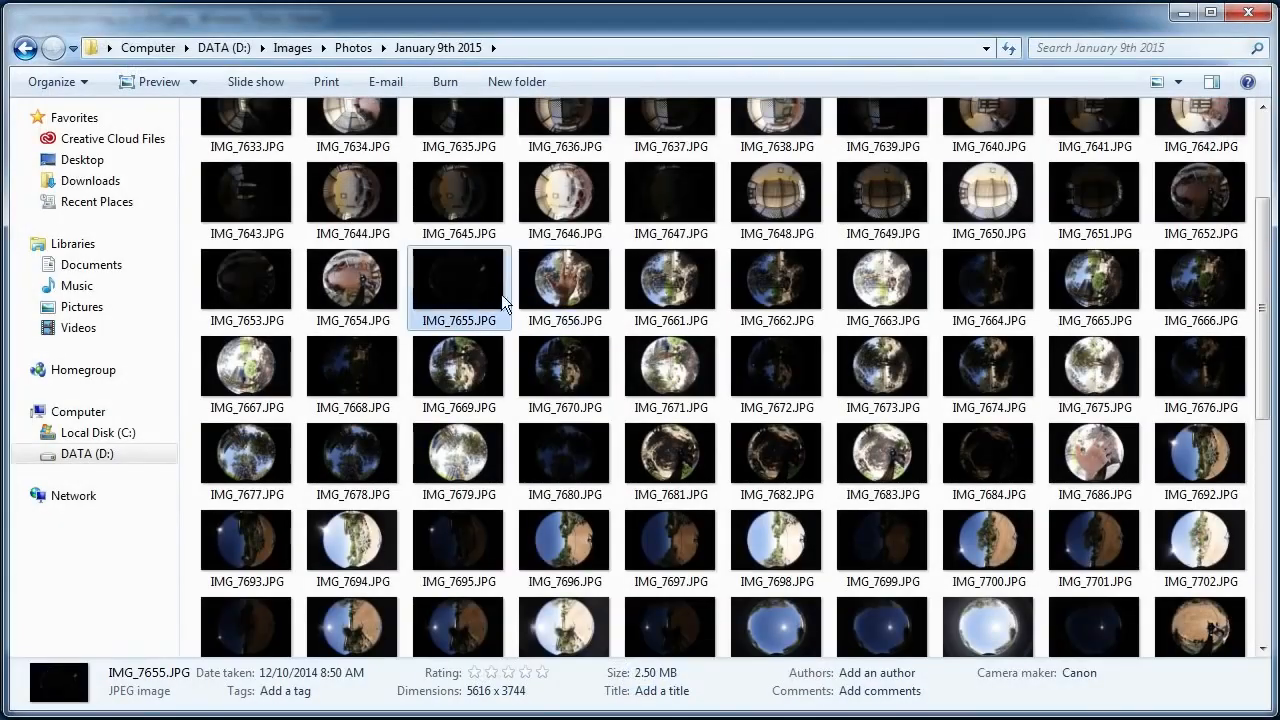
double_click(562, 287)
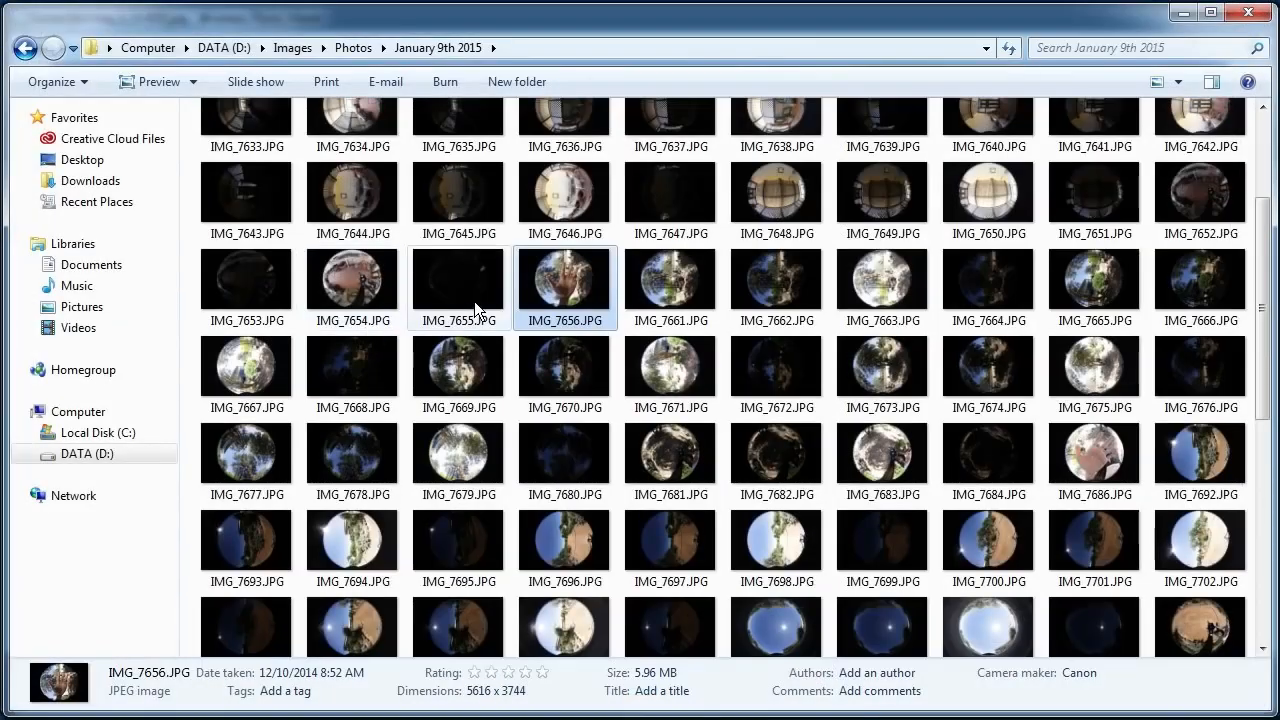
Select the downward-facing bracket set IMG_7652.JPG to IMG_7655.JPG and add the four photos to the PTGui project.
key(Left)
key(Left)
key(Left)
key(Left)
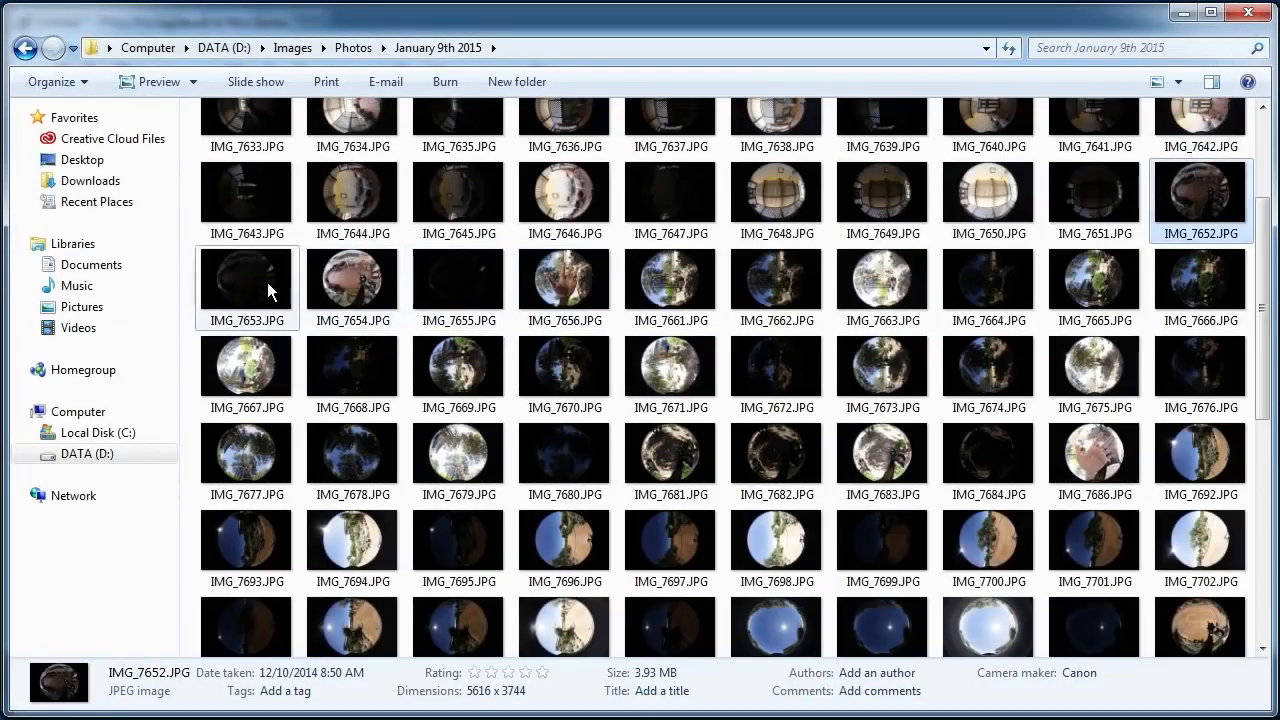
ctrl+click(268, 283)
ctrl+click(368, 283)
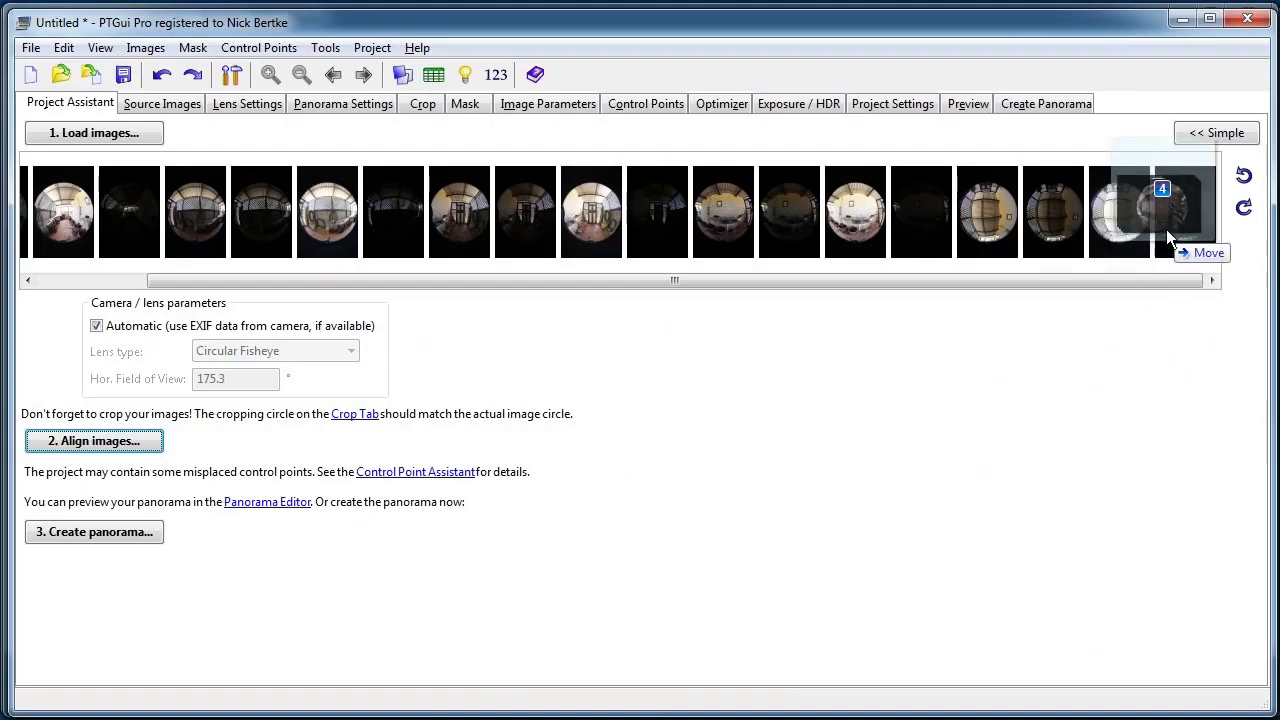
drag(1166, 229, 1185, 257)
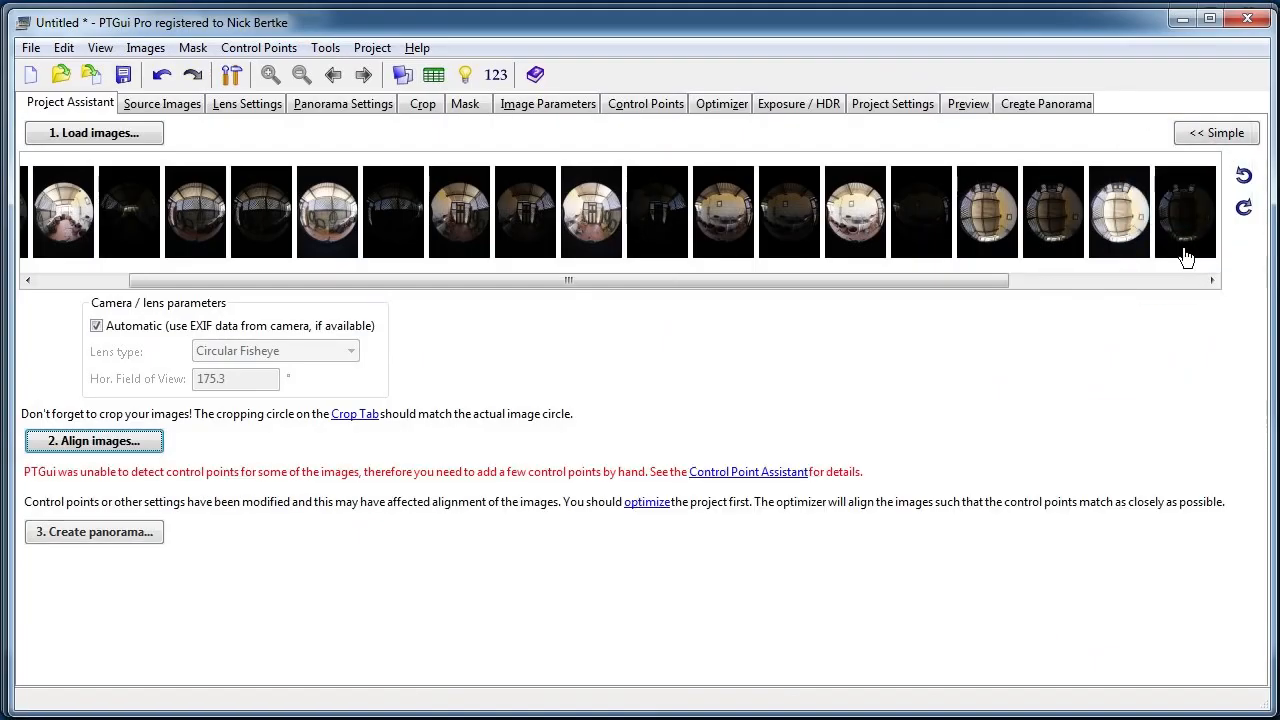
Link the HDR bracketed exposures as 6 sets of 4 images, with the added photos at the end of the image strip.
drag(944, 290, 1138, 290)
click(112, 49)
mouse_move(145, 49)
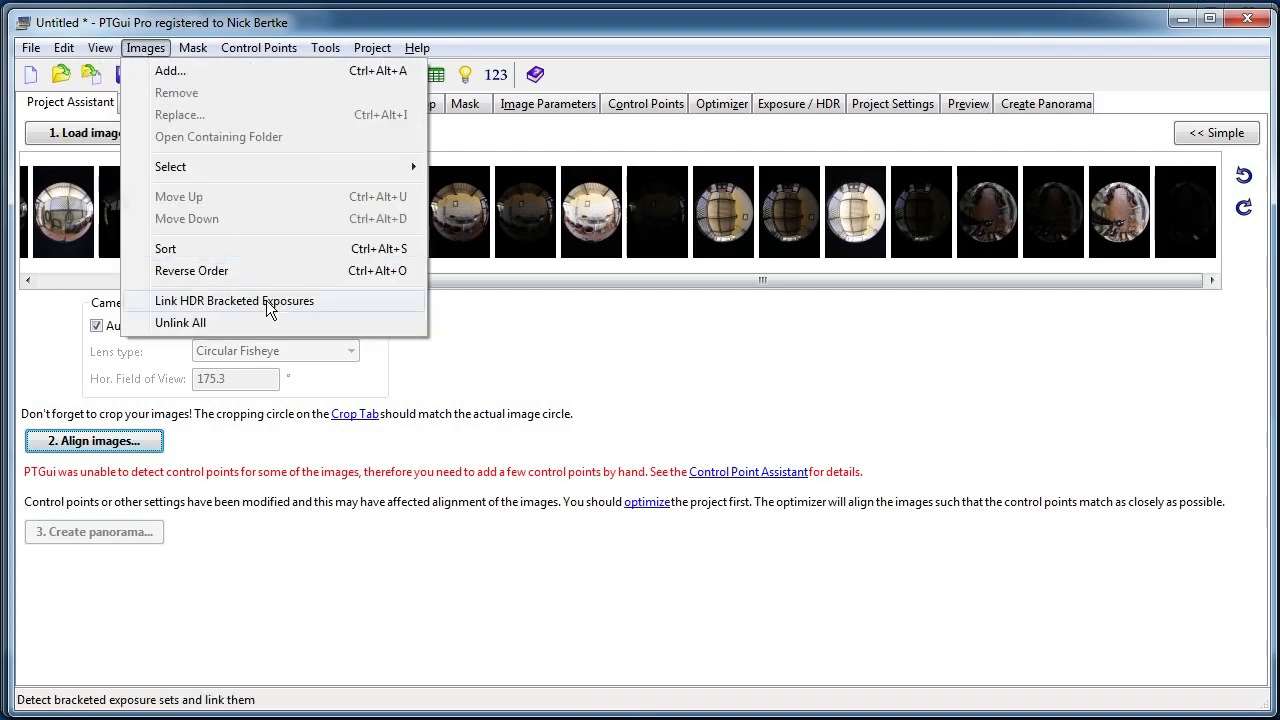
click(276, 302)
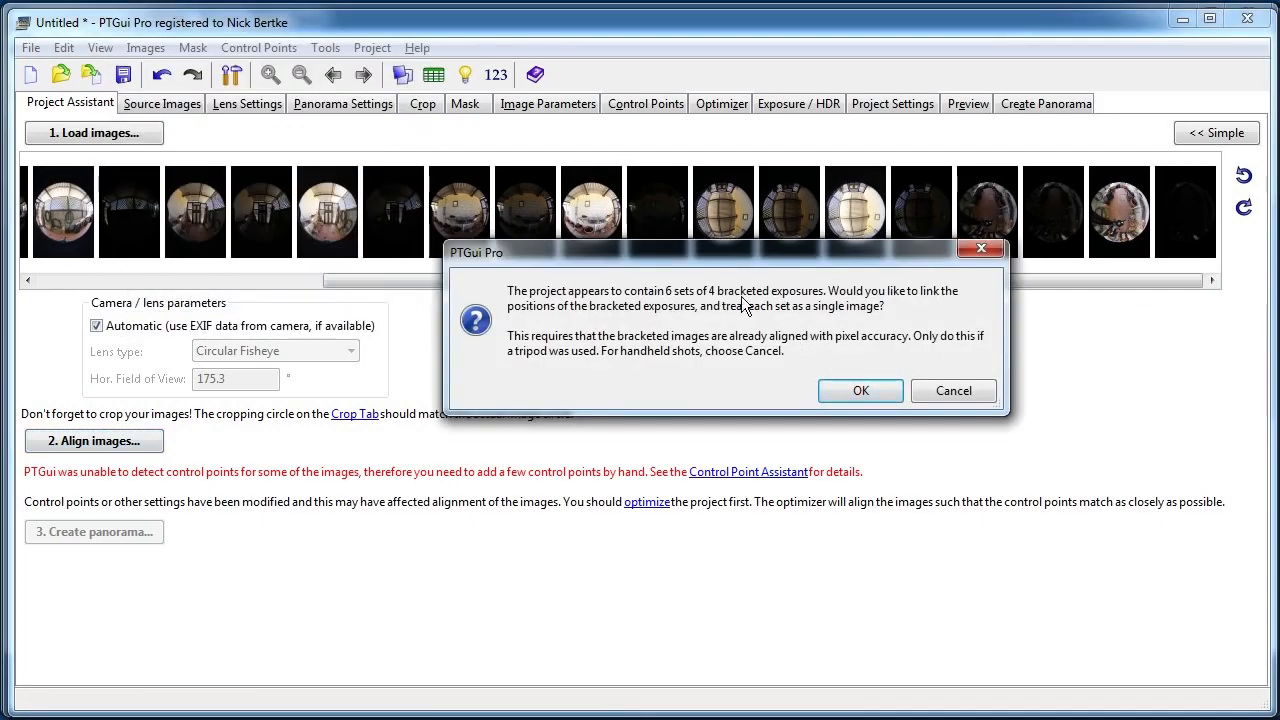
click(858, 382)
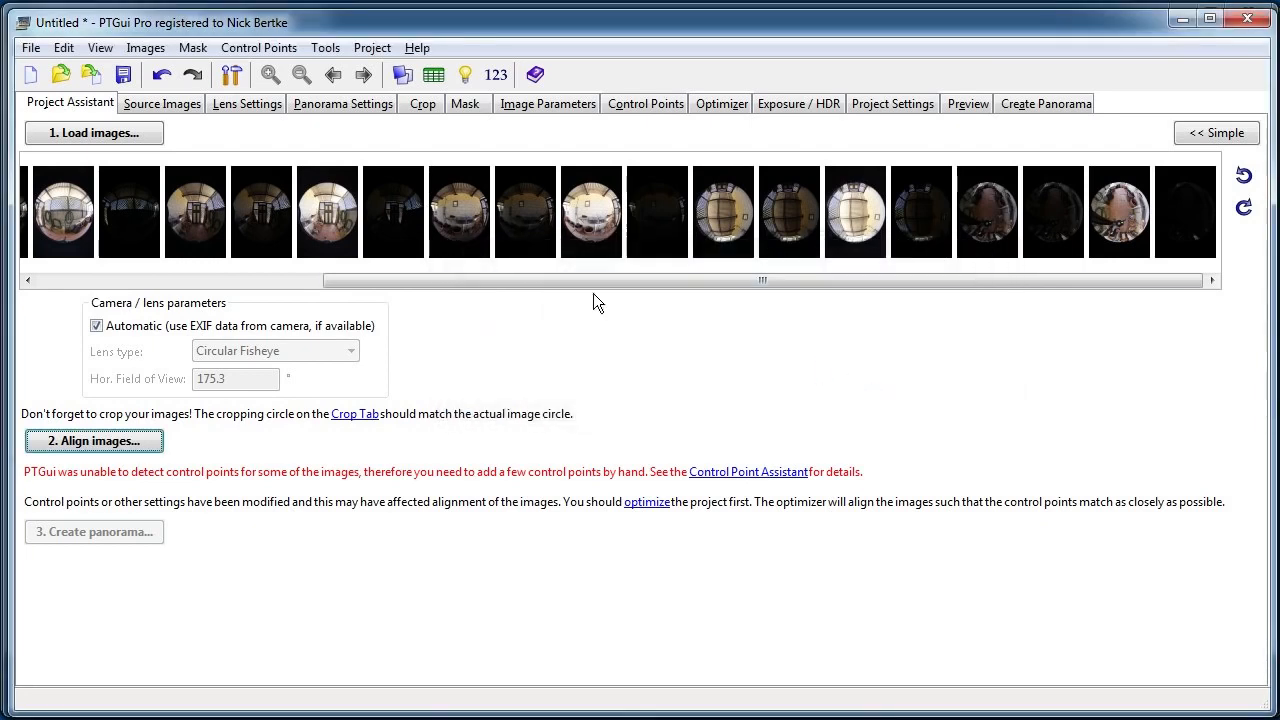
drag(473, 278, 762, 210)
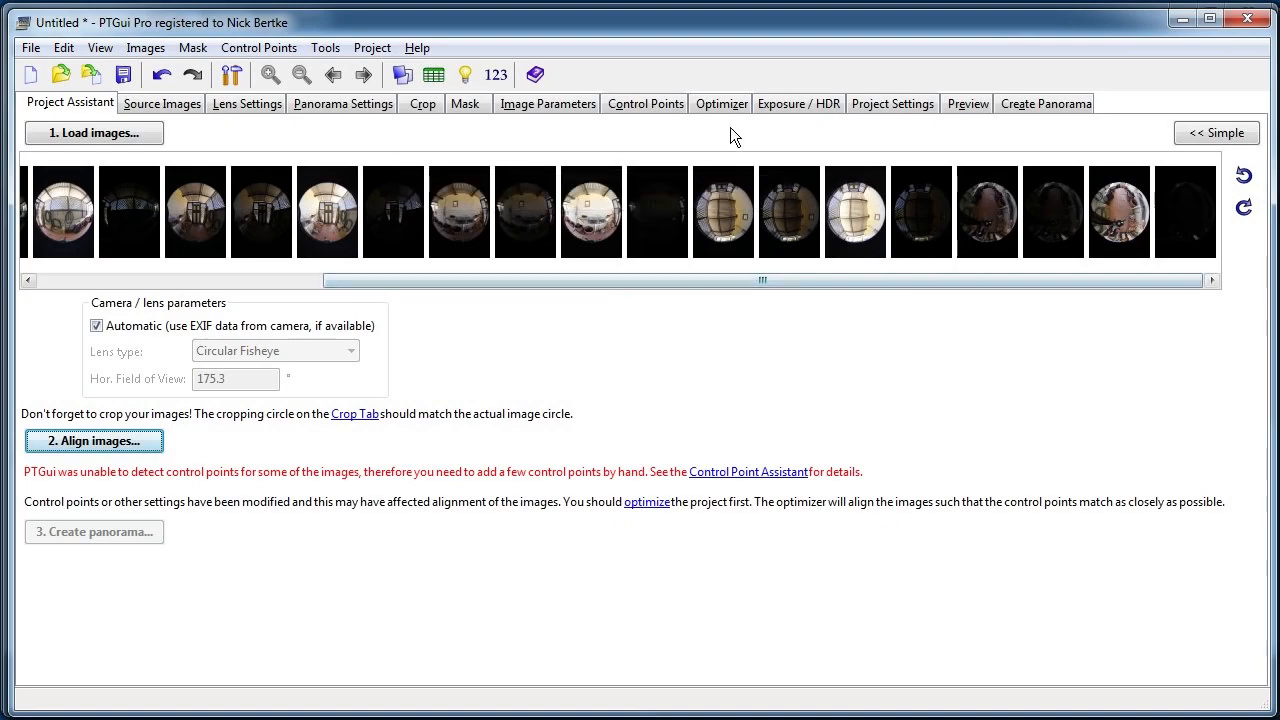
Open the control point editor and choose image 22, the bright exposure of the downward-facing set, as the first image of the pair.
click(651, 104)
click(485, 176)
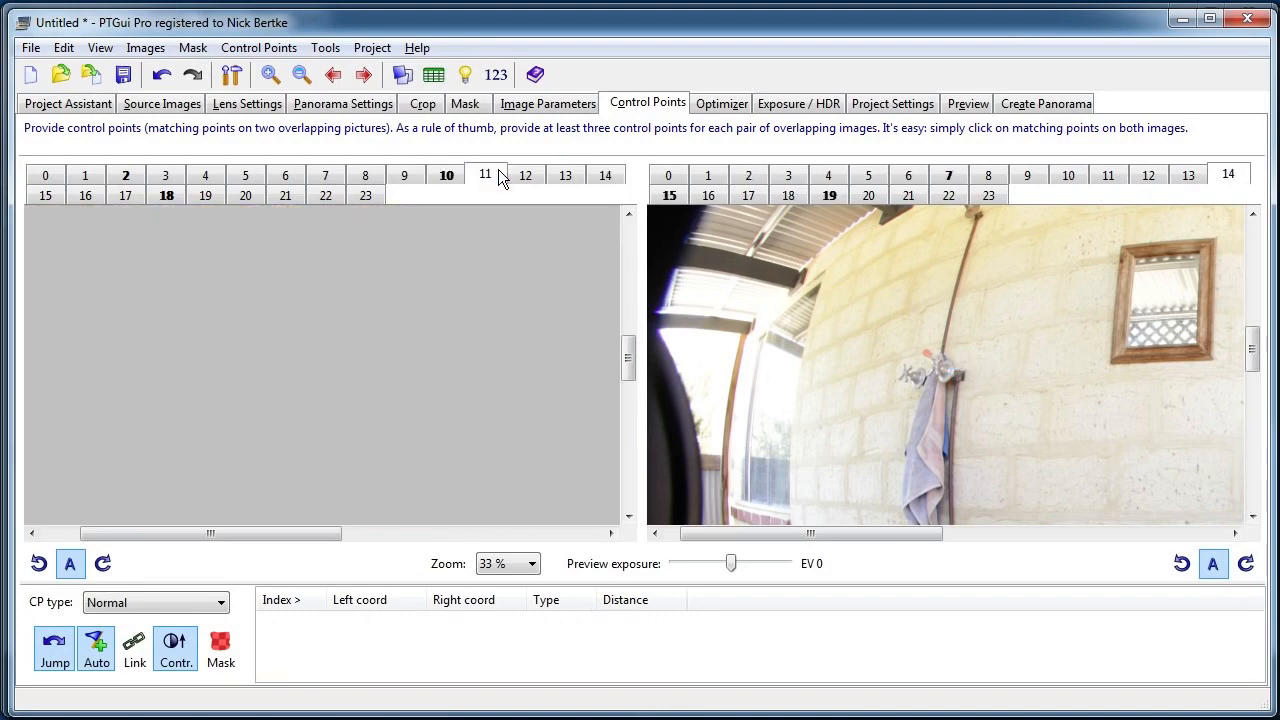
click(125, 195)
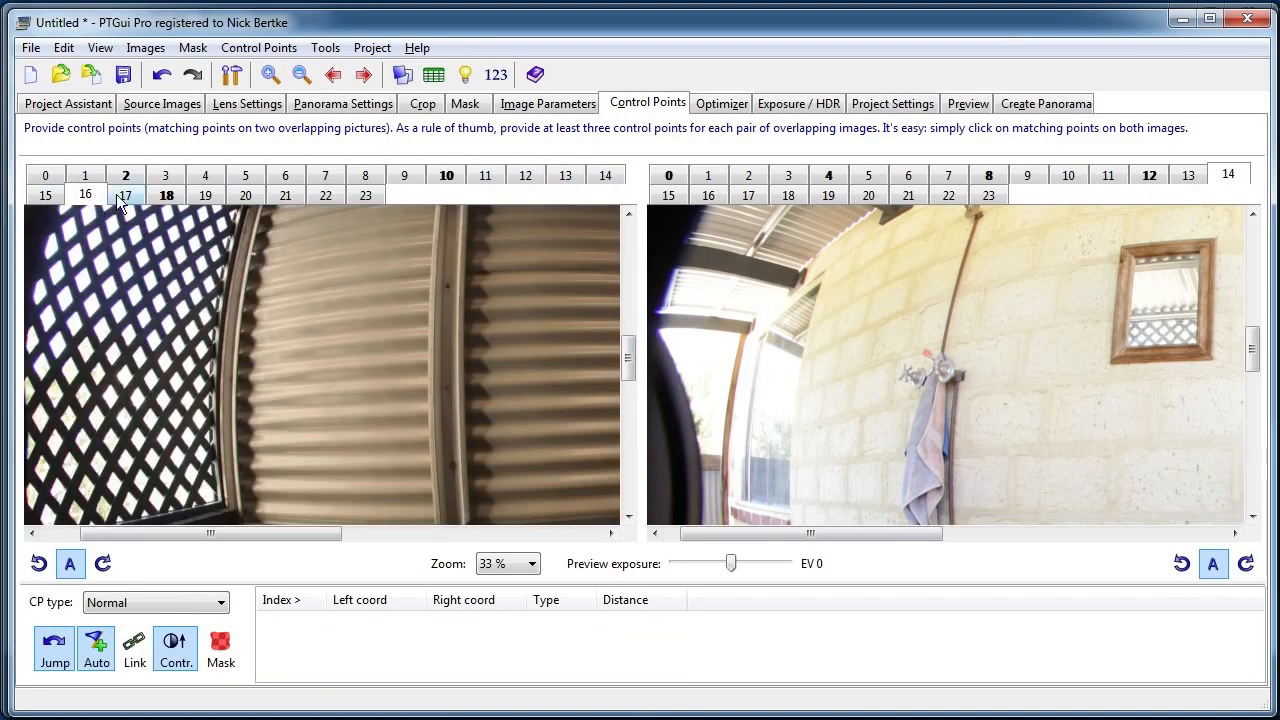
click(166, 195)
click(205, 195)
scroll(393, 443, down, 3)
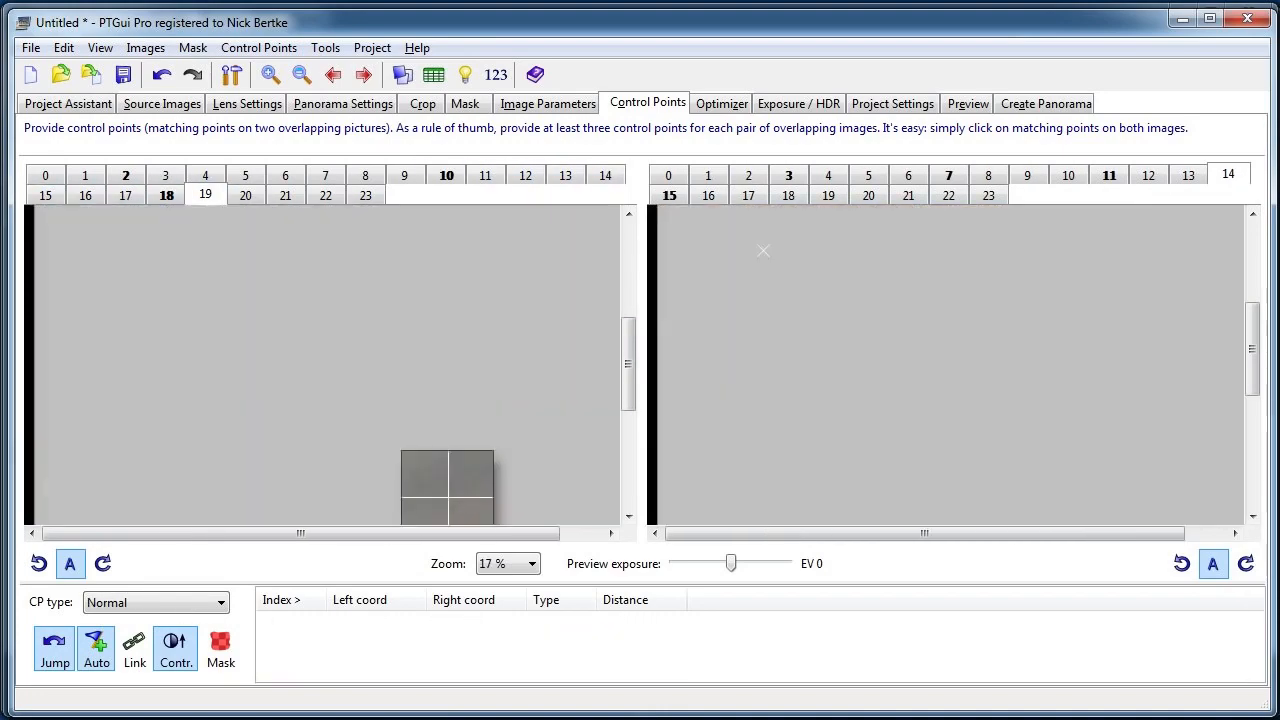
click(245, 195)
click(285, 195)
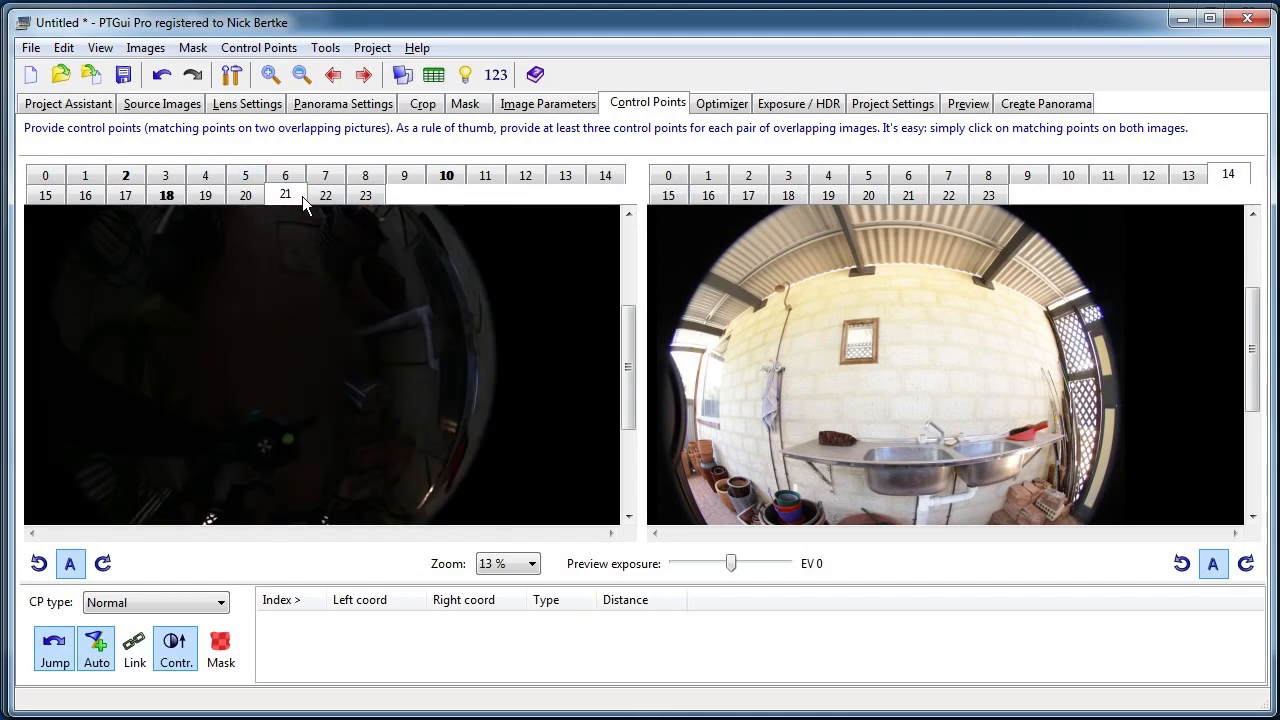
click(320, 197)
scroll(400, 220, up, 1)
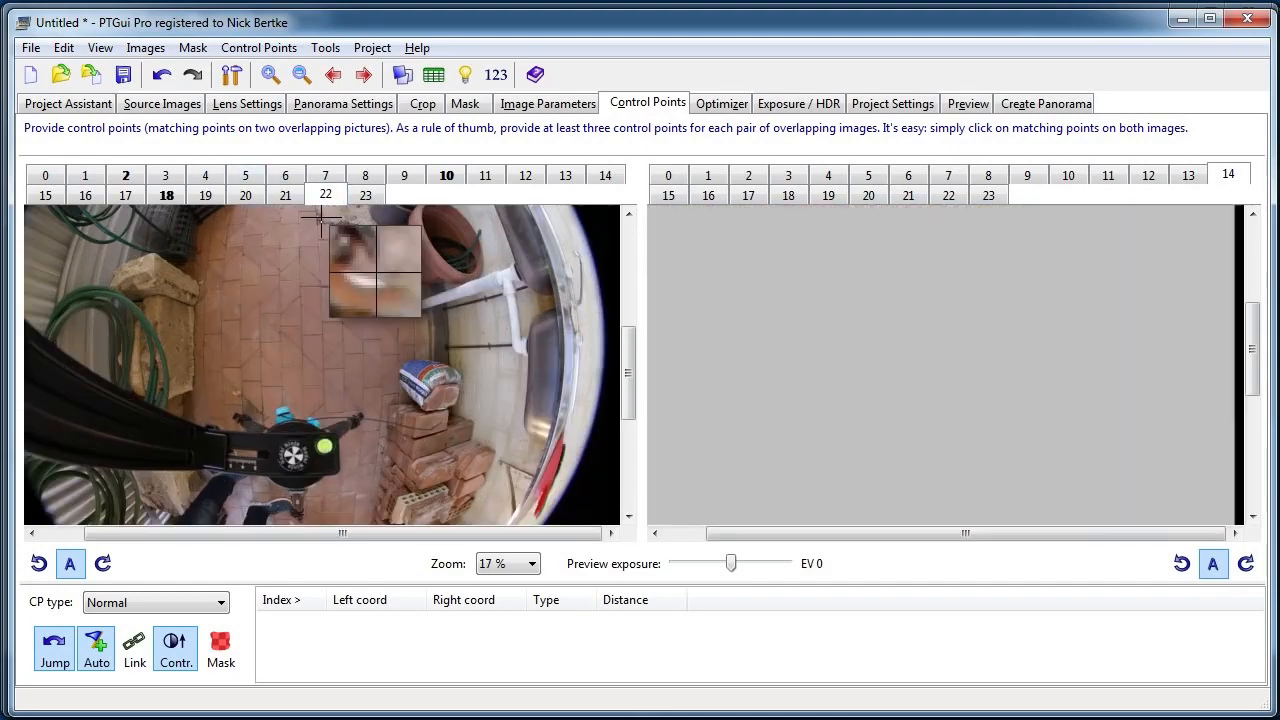
Compare the floor around the terracotta pot, white drainpipe and cement bag in images 22 and 14.
drag(372, 332, 325, 293)
drag(785, 353, 848, 190)
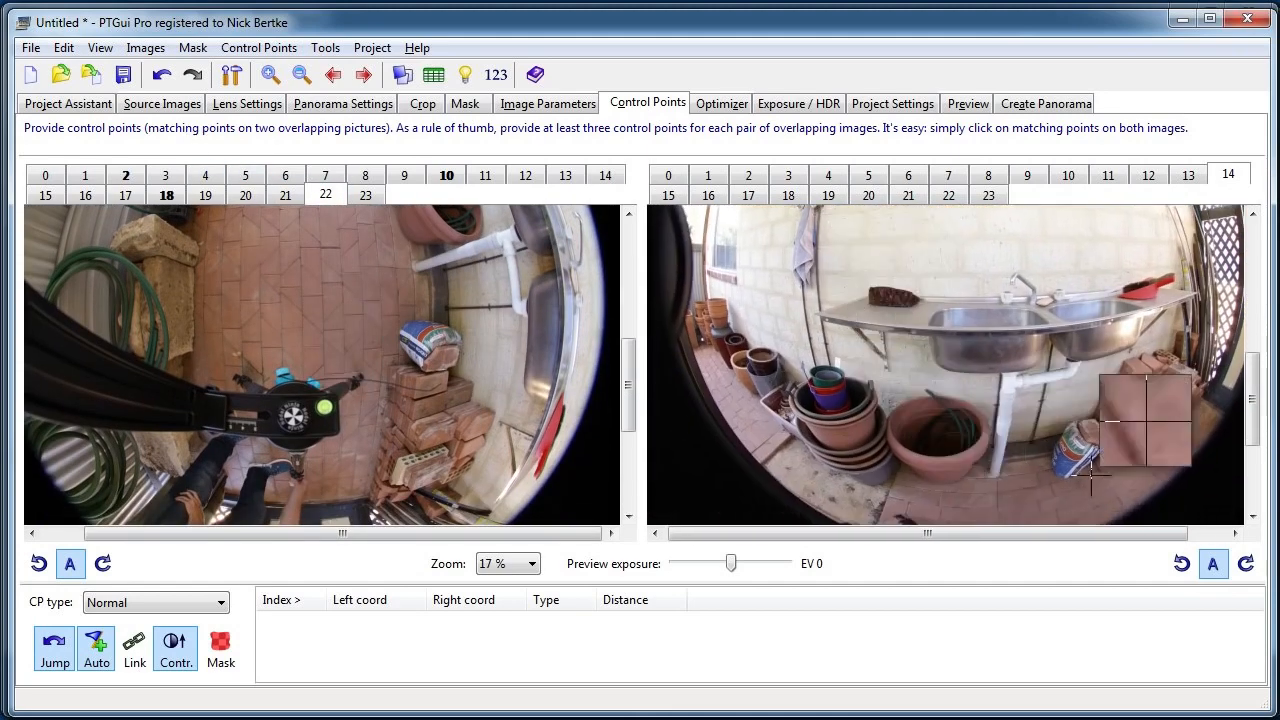
scroll(1004, 476, up, 1)
scroll(980, 423, up, 1)
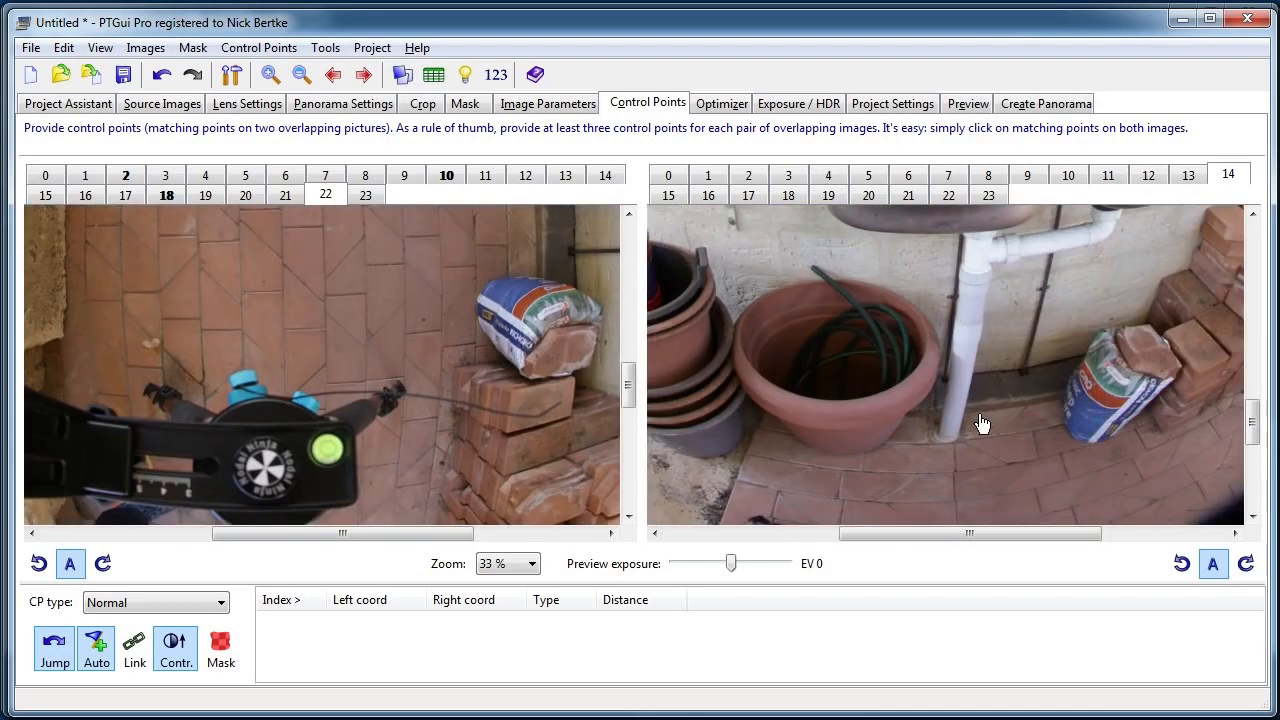
drag(503, 348, 427, 516)
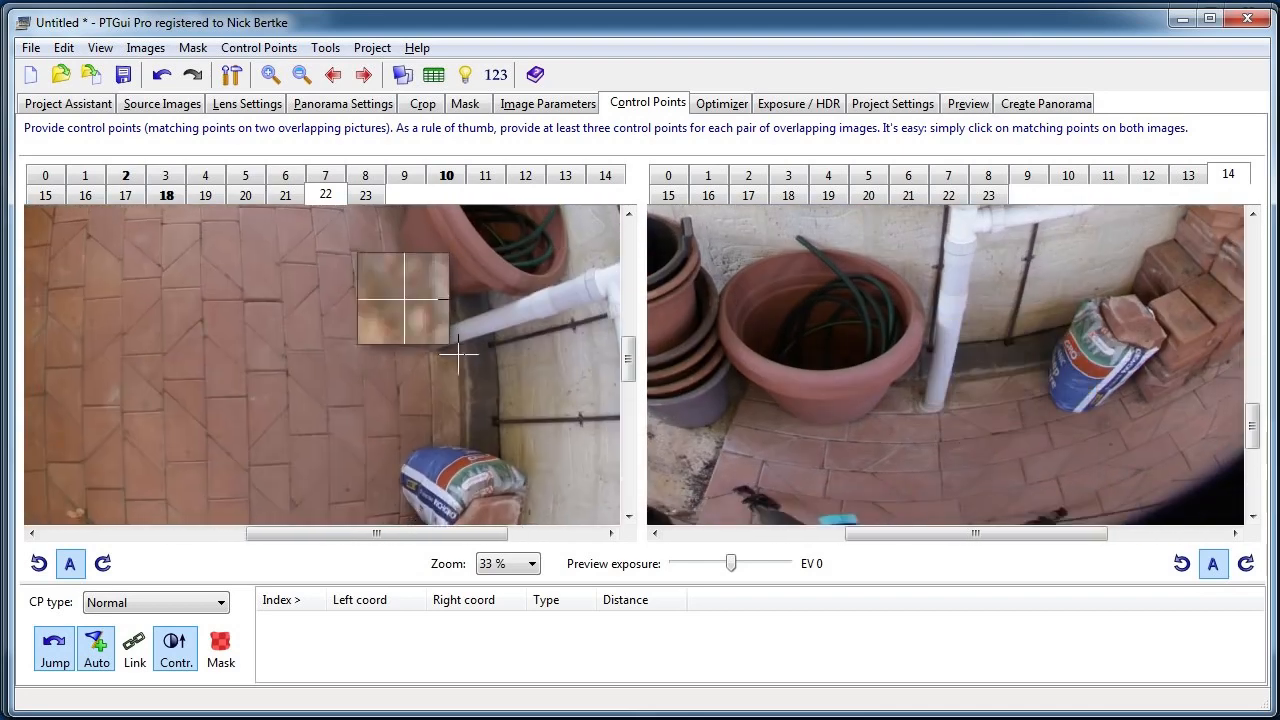
Pair image 22 with image 2, the bright exposure of the first bracket set, in the control point editor.
click(668, 177)
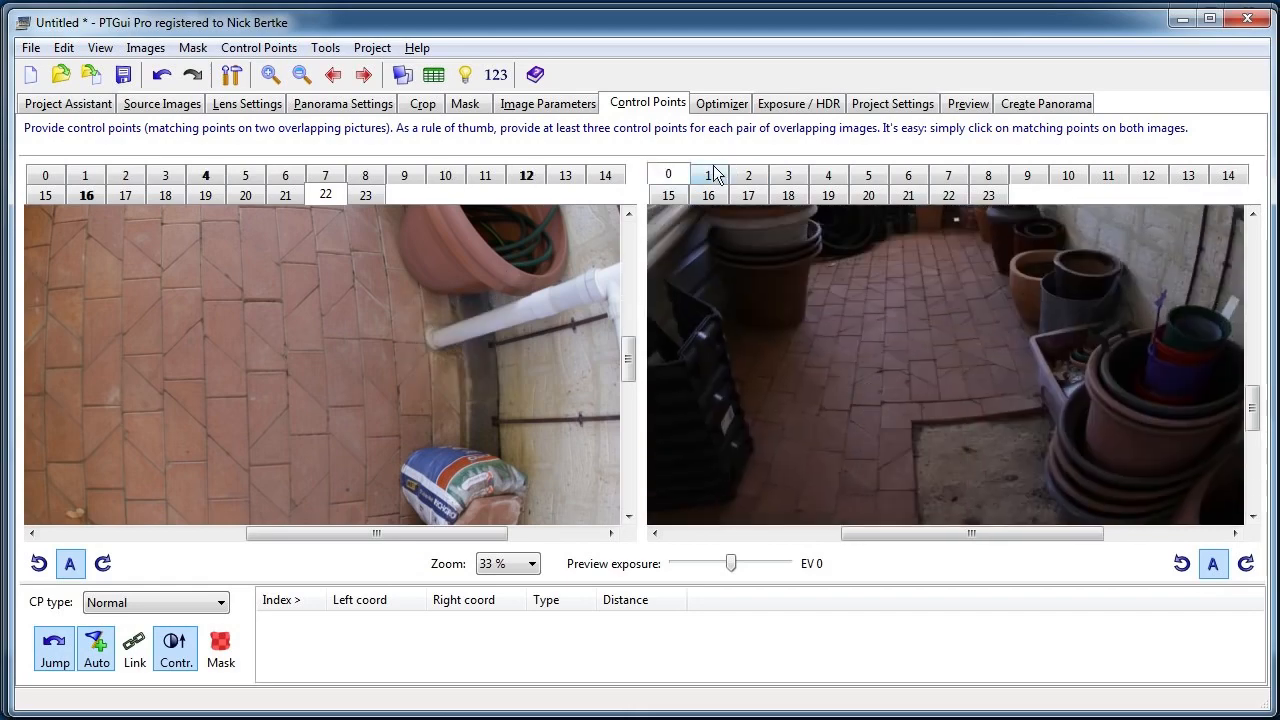
click(740, 178)
click(704, 175)
click(678, 175)
click(714, 175)
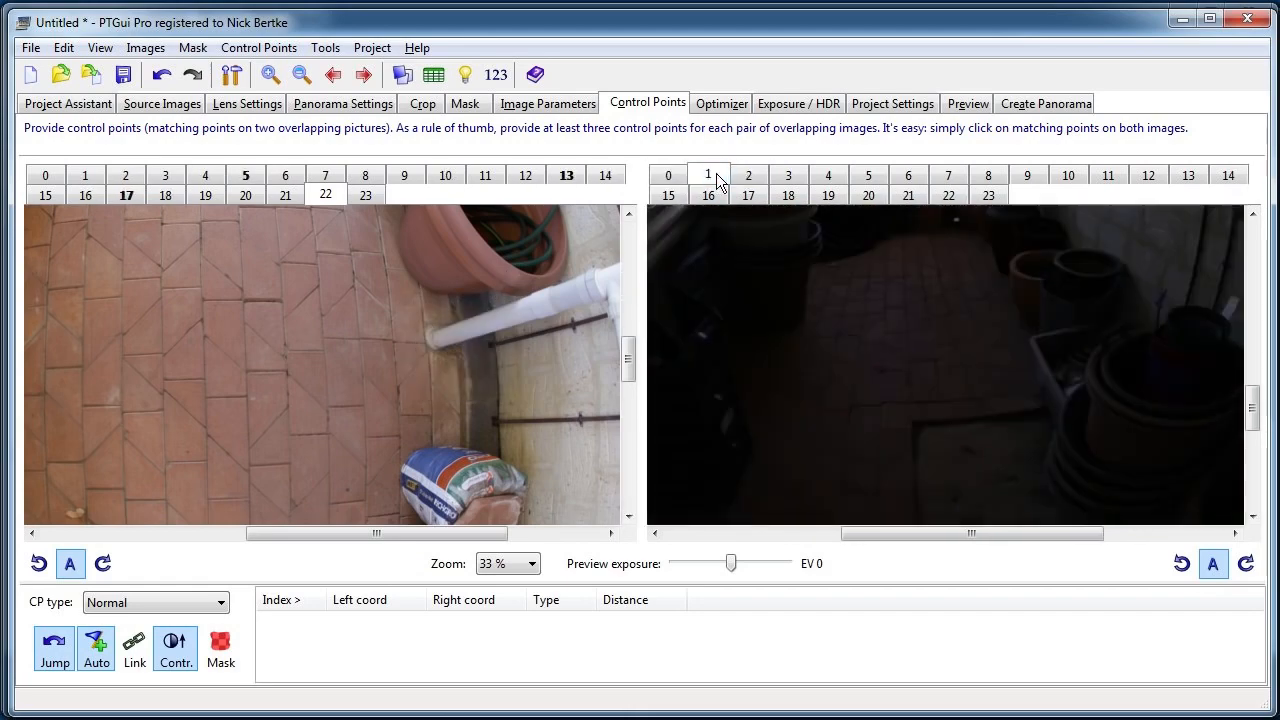
click(740, 175)
click(786, 179)
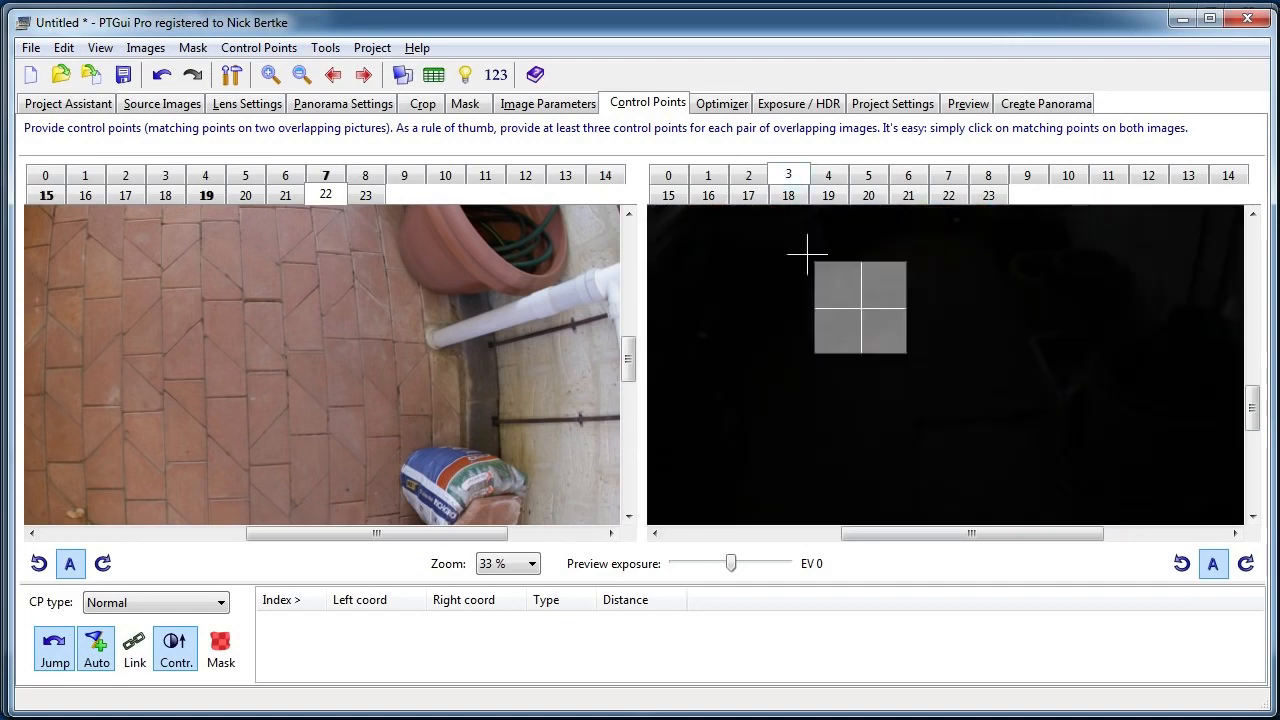
click(757, 177)
Compare images 22 and 2 for shared floor features between the crates, pots and tripod.
scroll(818, 332, down, 2)
scroll(784, 311, down, 1)
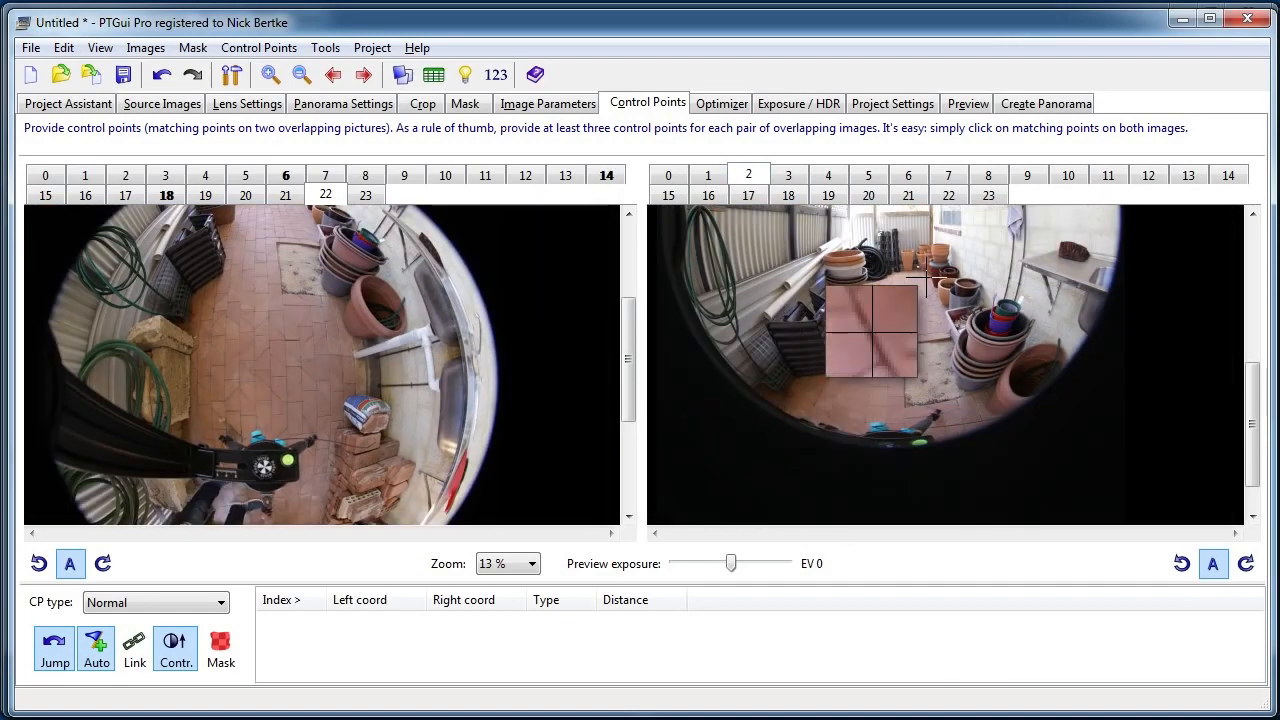
scroll(918, 290, up, 1)
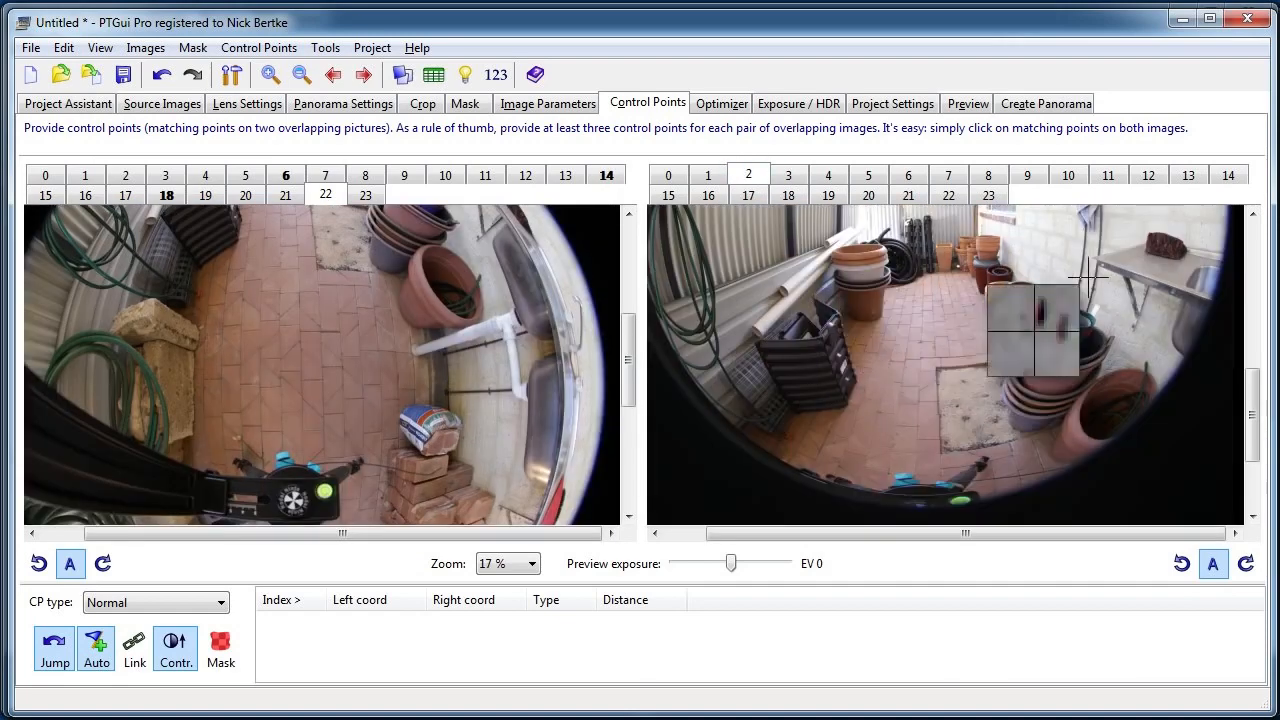
drag(1037, 320, 1060, 356)
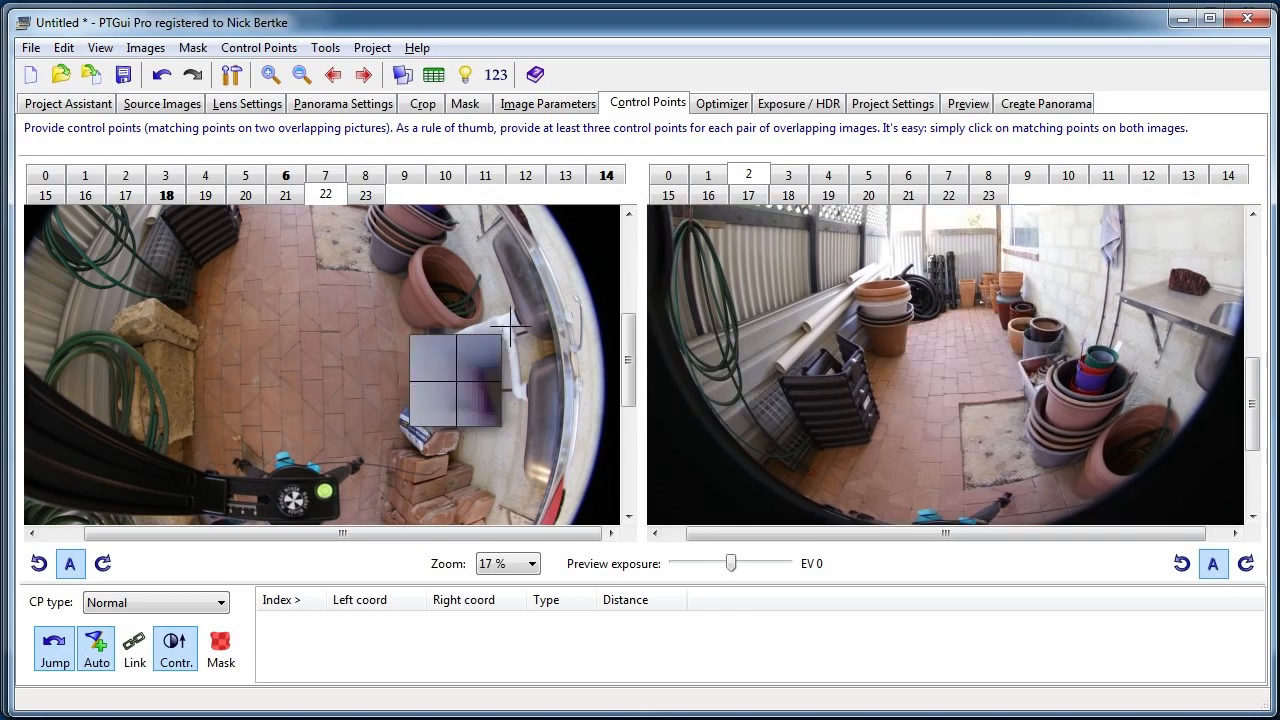
drag(873, 349, 875, 295)
drag(291, 318, 338, 434)
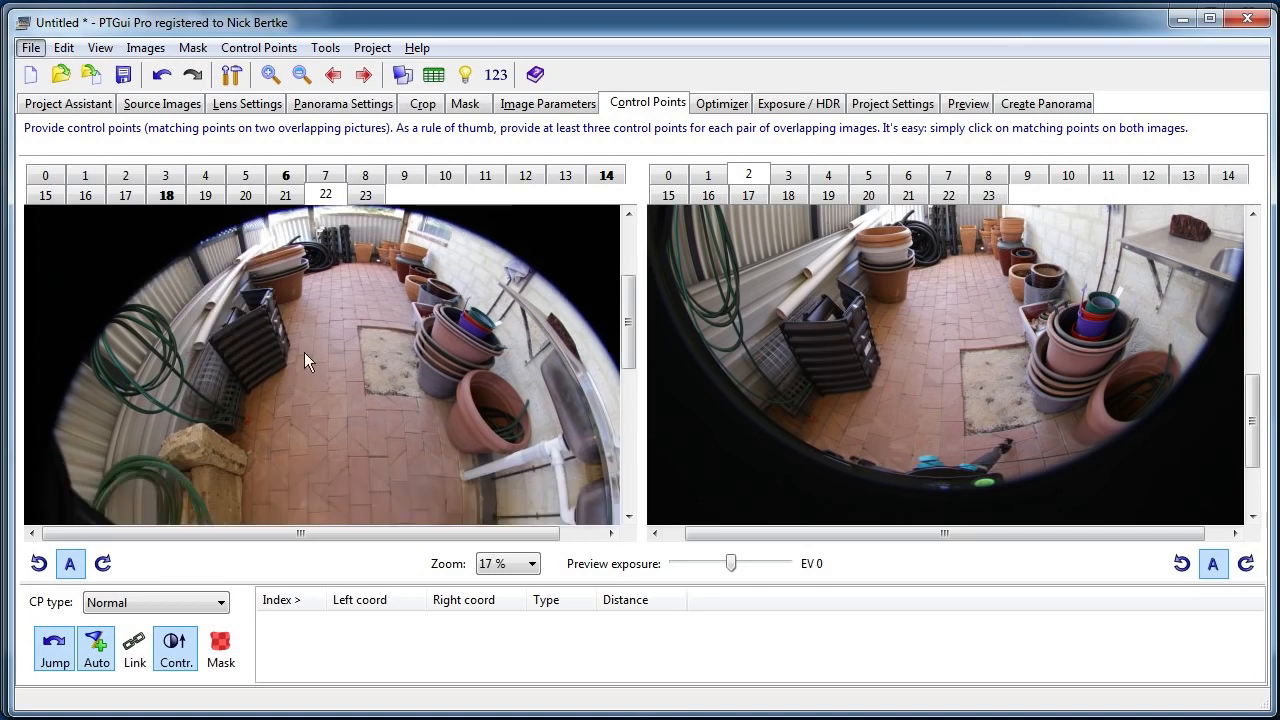
scroll(618, 369, down, 5)
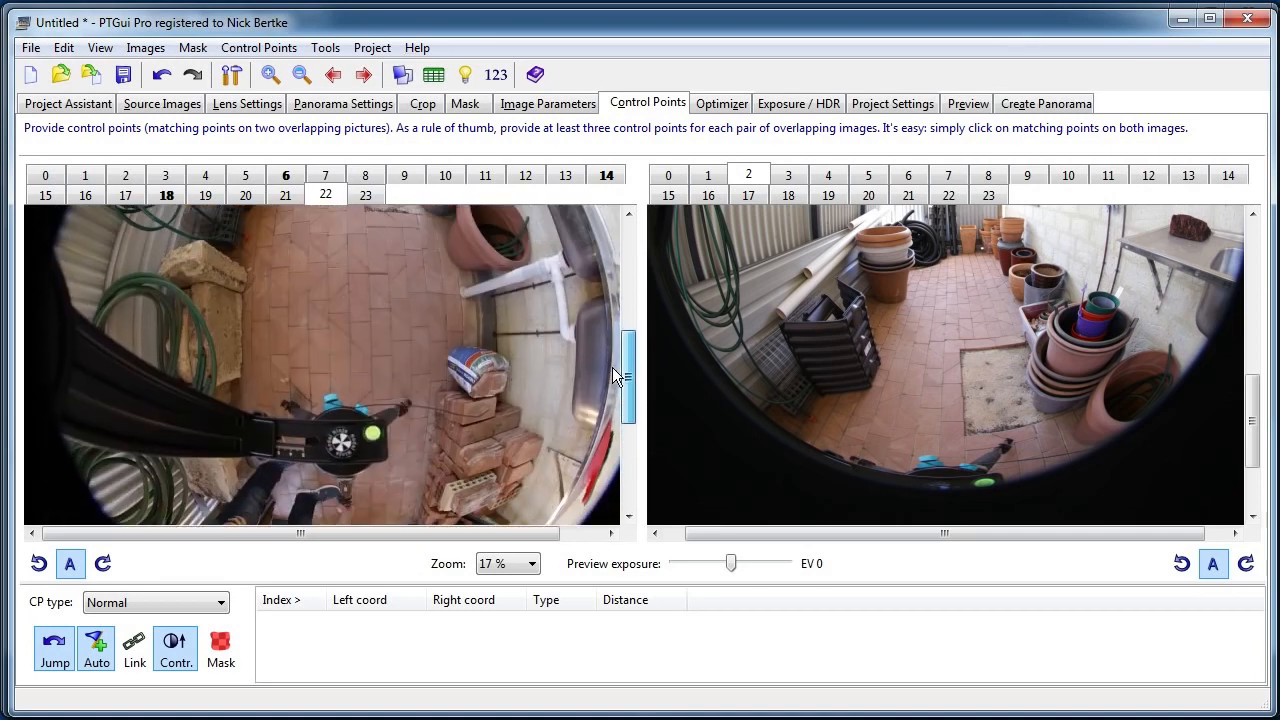
drag(1252, 401, 1219, 386)
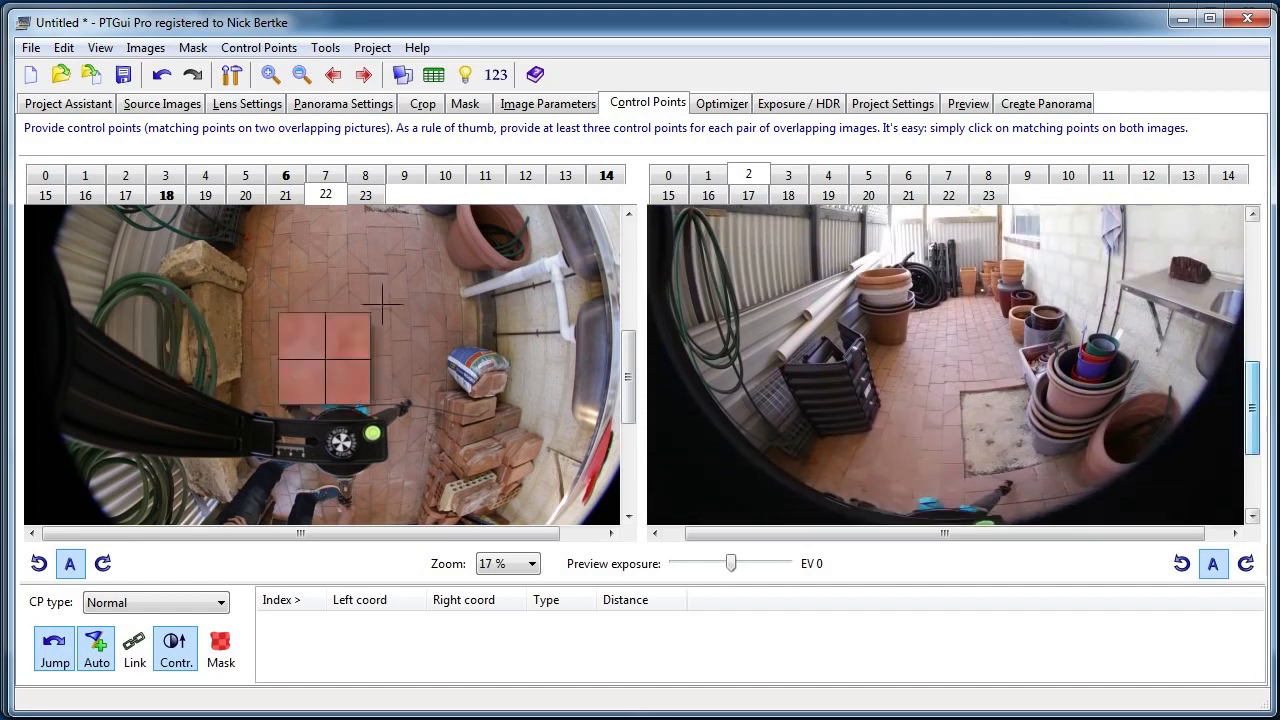
drag(523, 308, 523, 386)
Add a control point between images 22 and 2 at the black crate's lower corner on the paving.
scroll(272, 288, up, 1)
scroll(314, 280, up, 1)
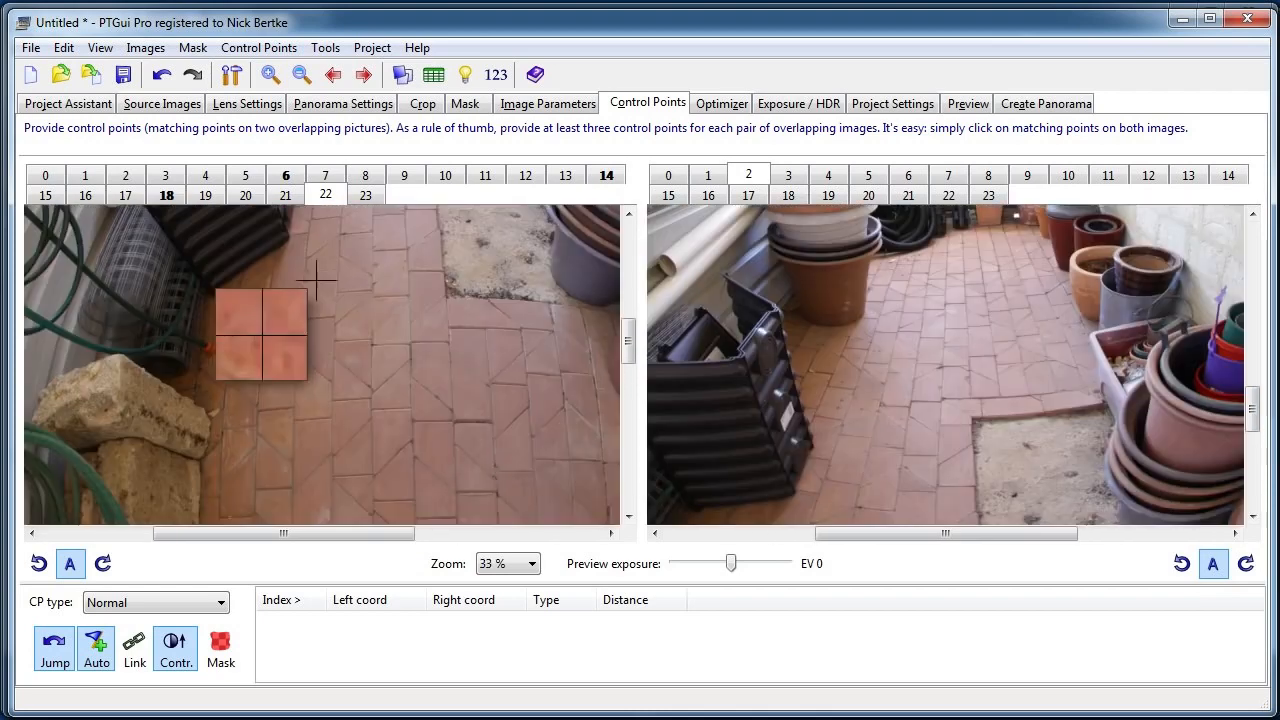
drag(318, 262, 354, 350)
scroll(362, 340, up, 1)
drag(353, 292, 381, 318)
drag(899, 382, 1010, 305)
drag(908, 378, 984, 303)
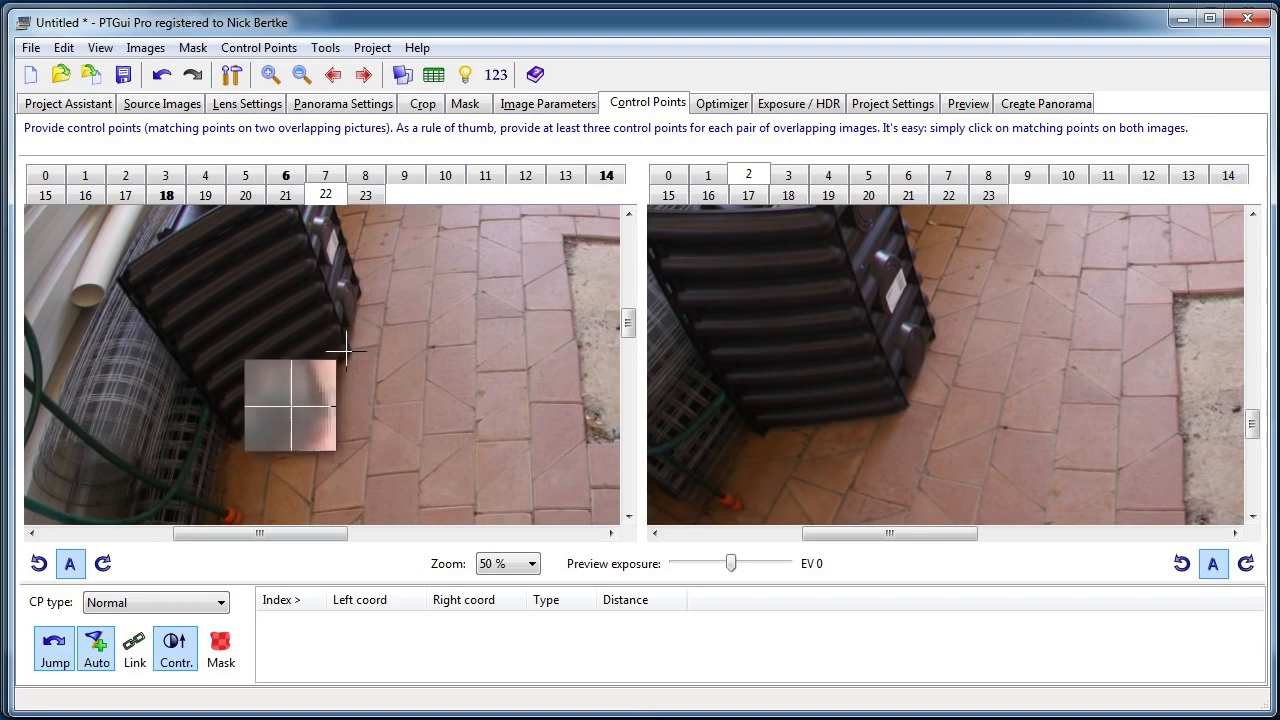
click(908, 400)
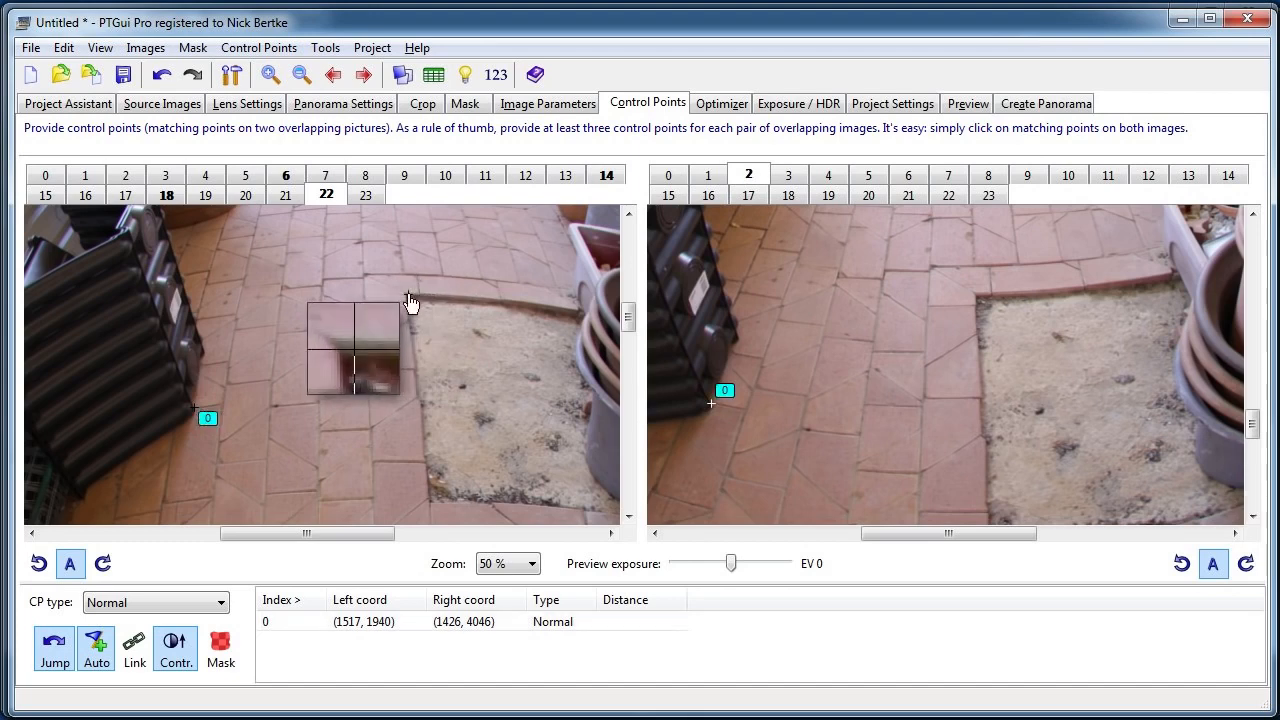
Add control points between images 22 and 2 at two corners of the bare floor patch and on the paving beside the orange hose fitting.
click(408, 296)
click(974, 295)
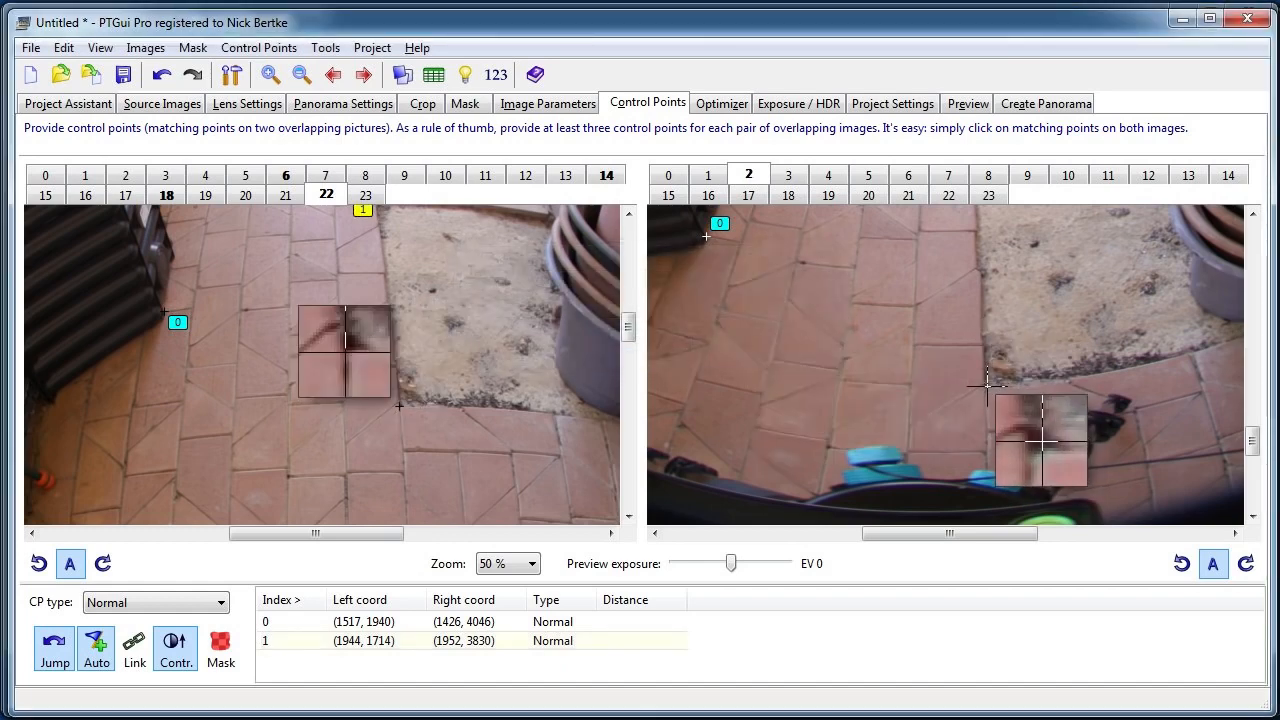
click(987, 383)
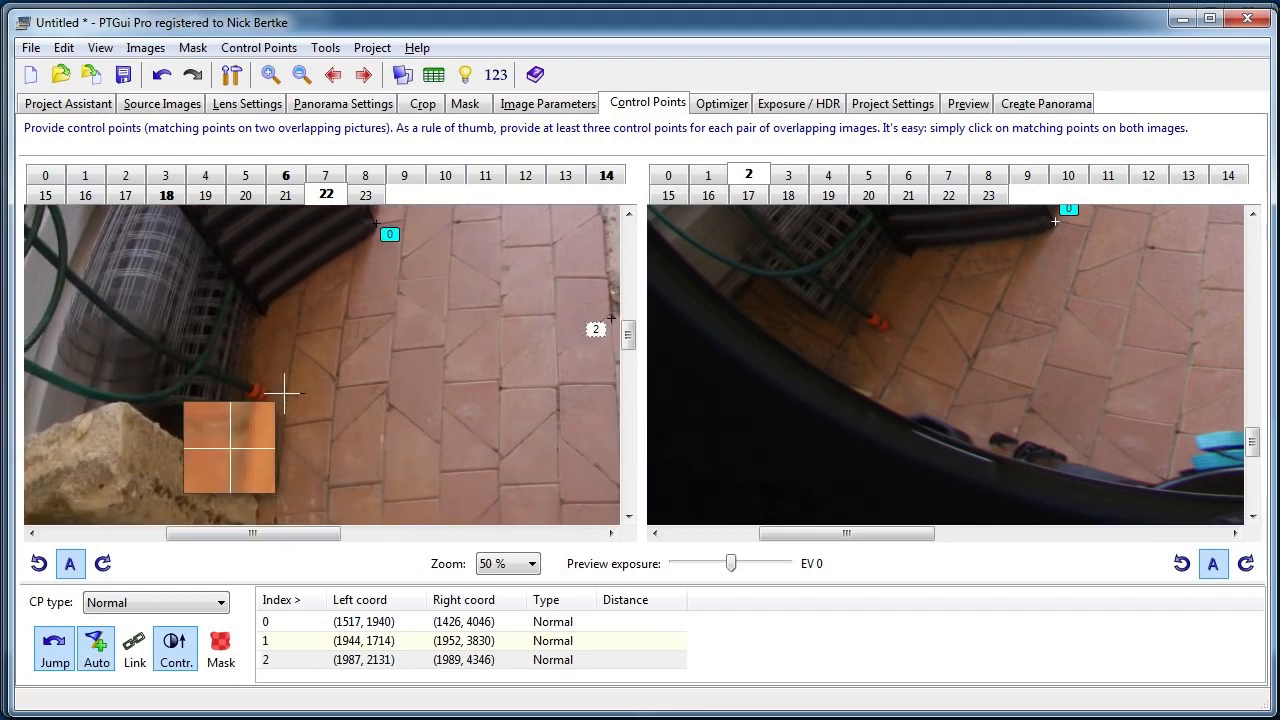
click(287, 388)
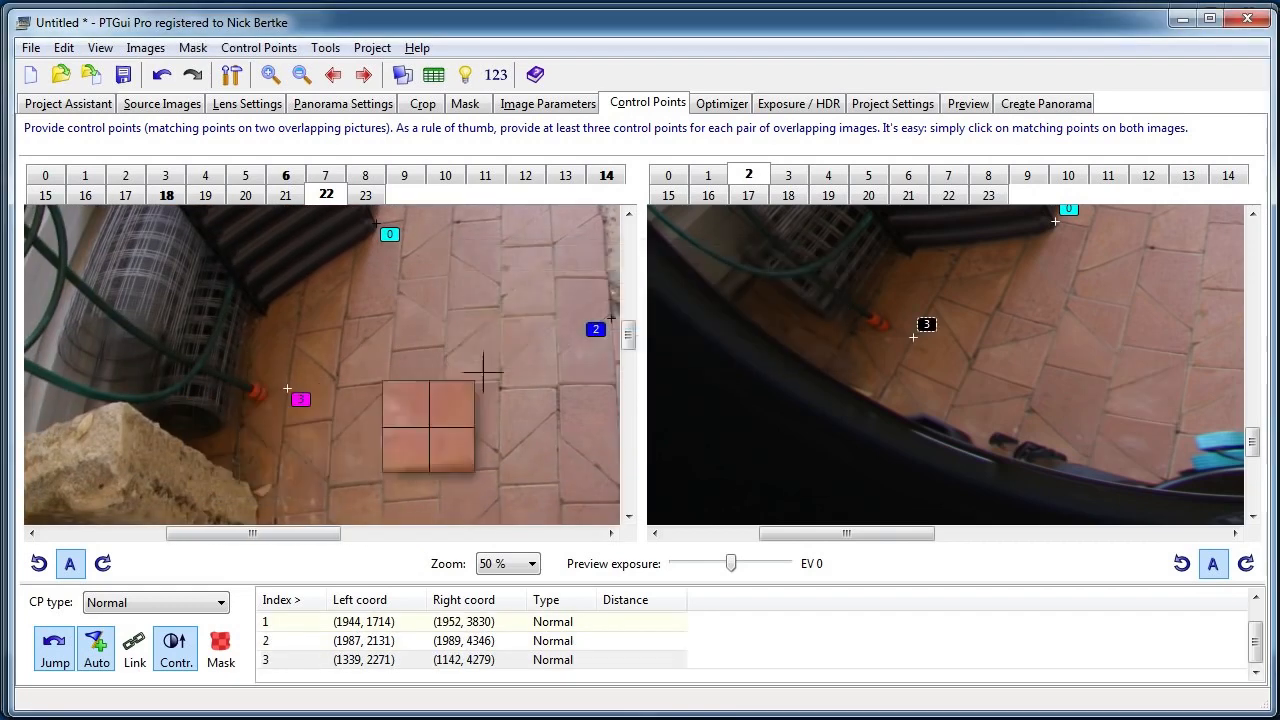
Add two control points between images 22 and 2 near the base of the stacked terracotta pots.
drag(1046, 331, 840, 380)
drag(1092, 291, 942, 523)
drag(1045, 360, 989, 477)
drag(1004, 378, 964, 438)
drag(444, 362, 362, 545)
drag(455, 437, 418, 465)
drag(294, 420, 374, 359)
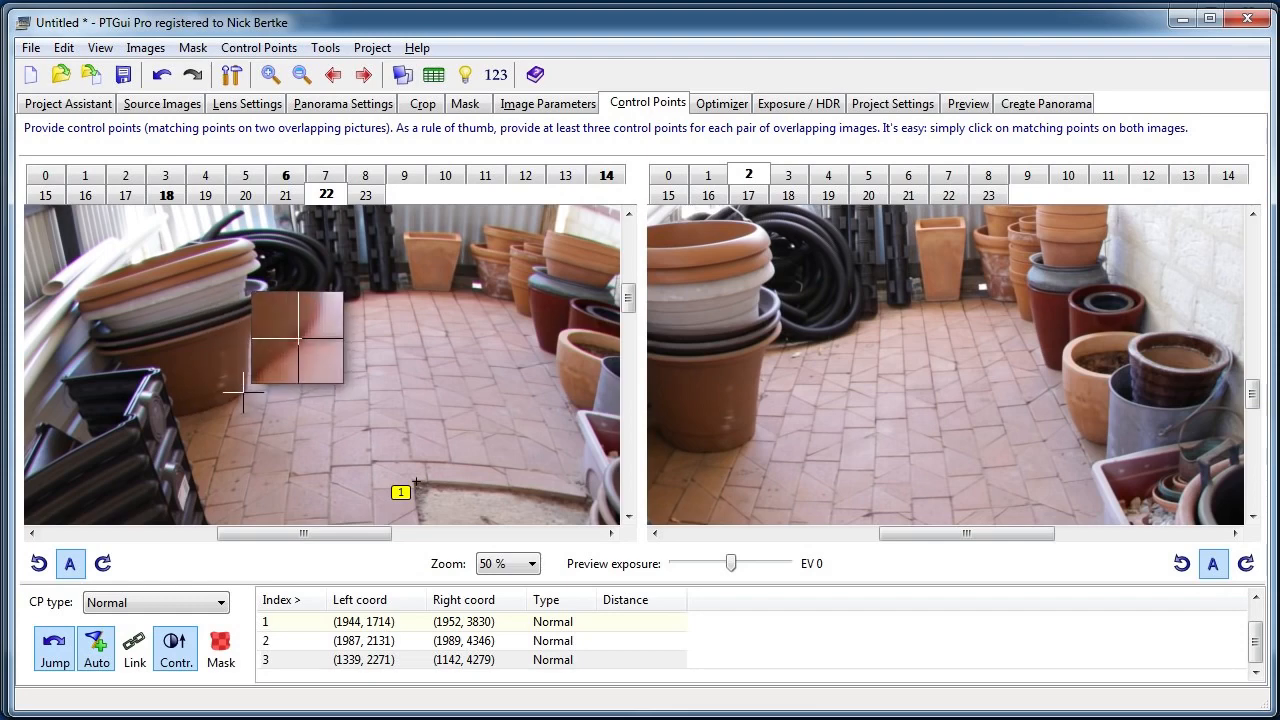
click(243, 393)
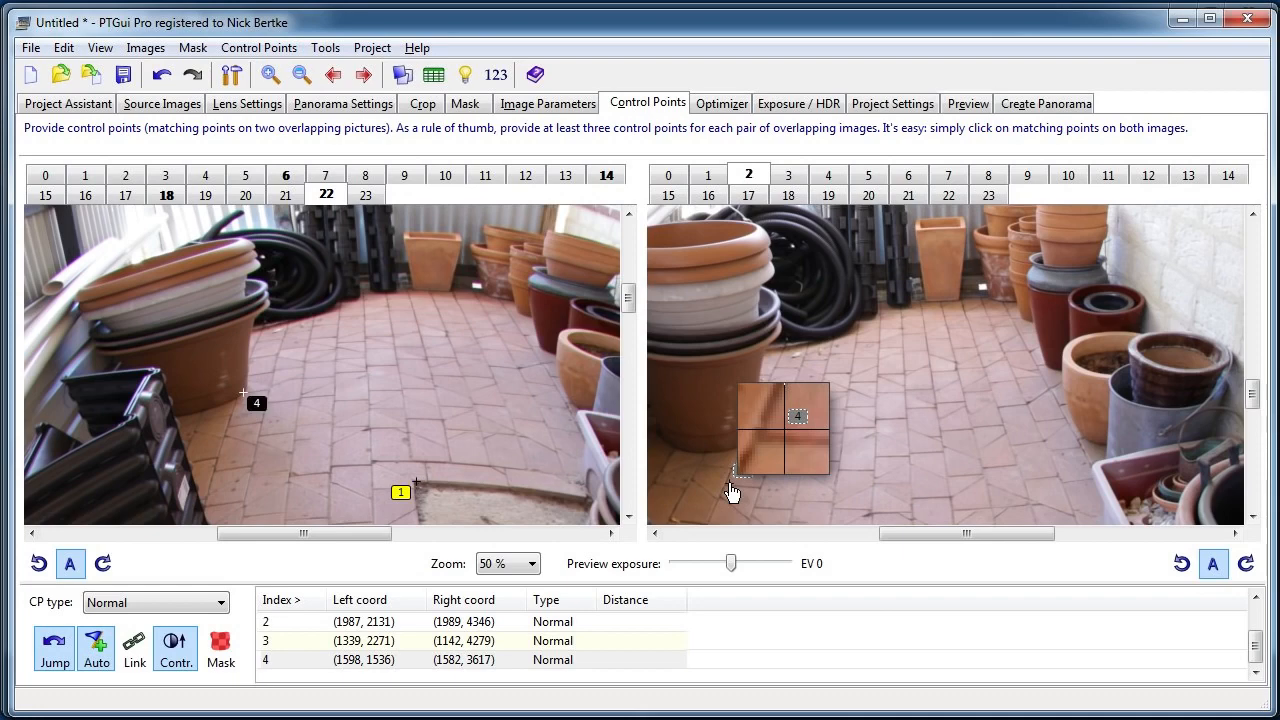
drag(753, 497, 791, 470)
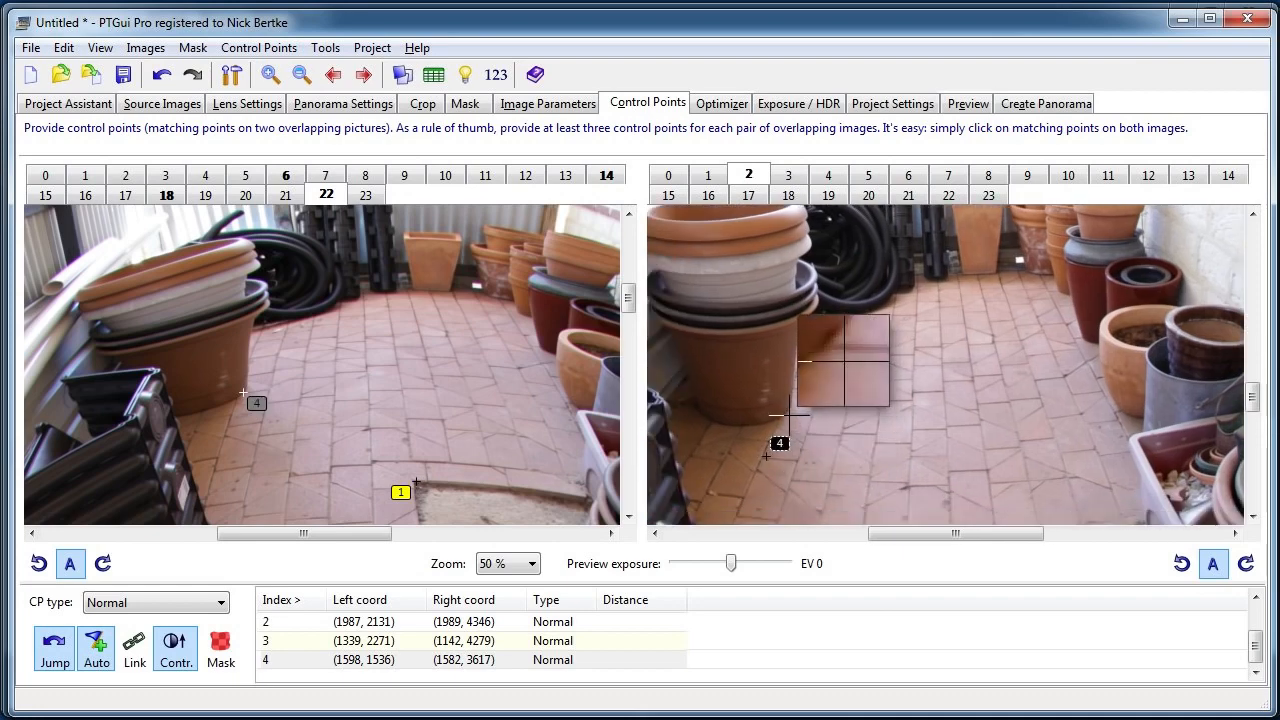
click(786, 413)
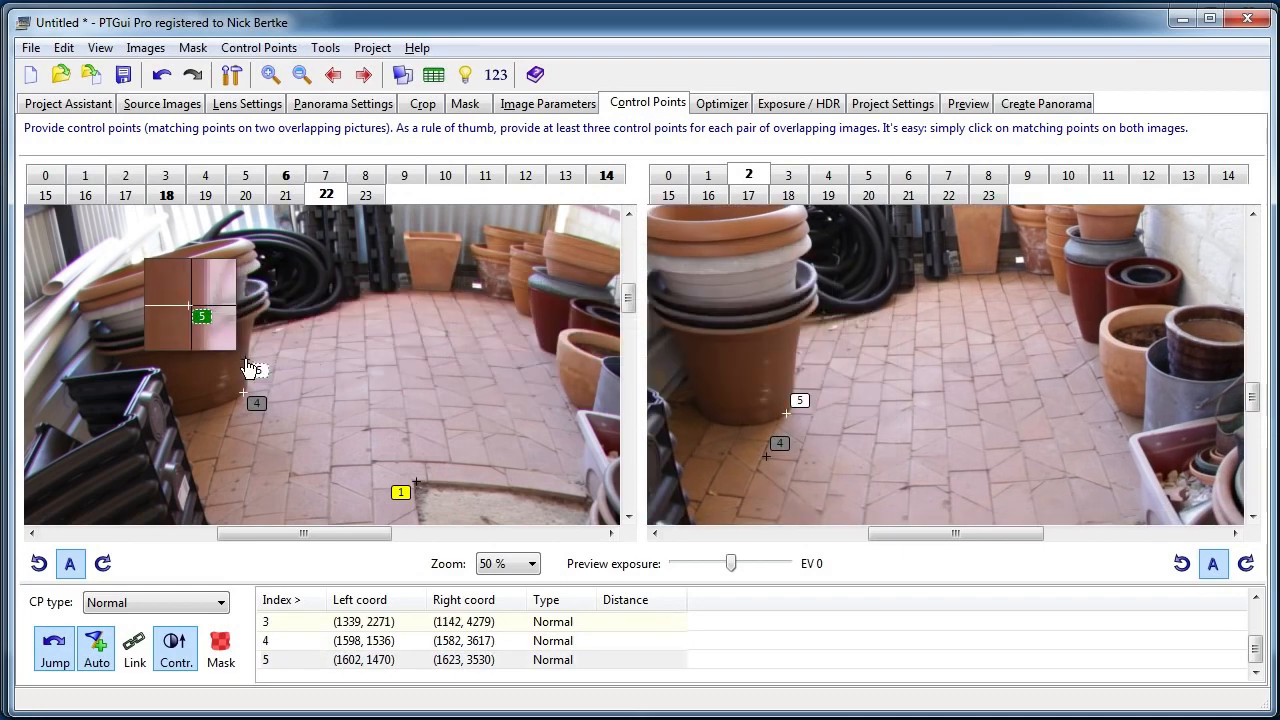
drag(455, 369, 445, 314)
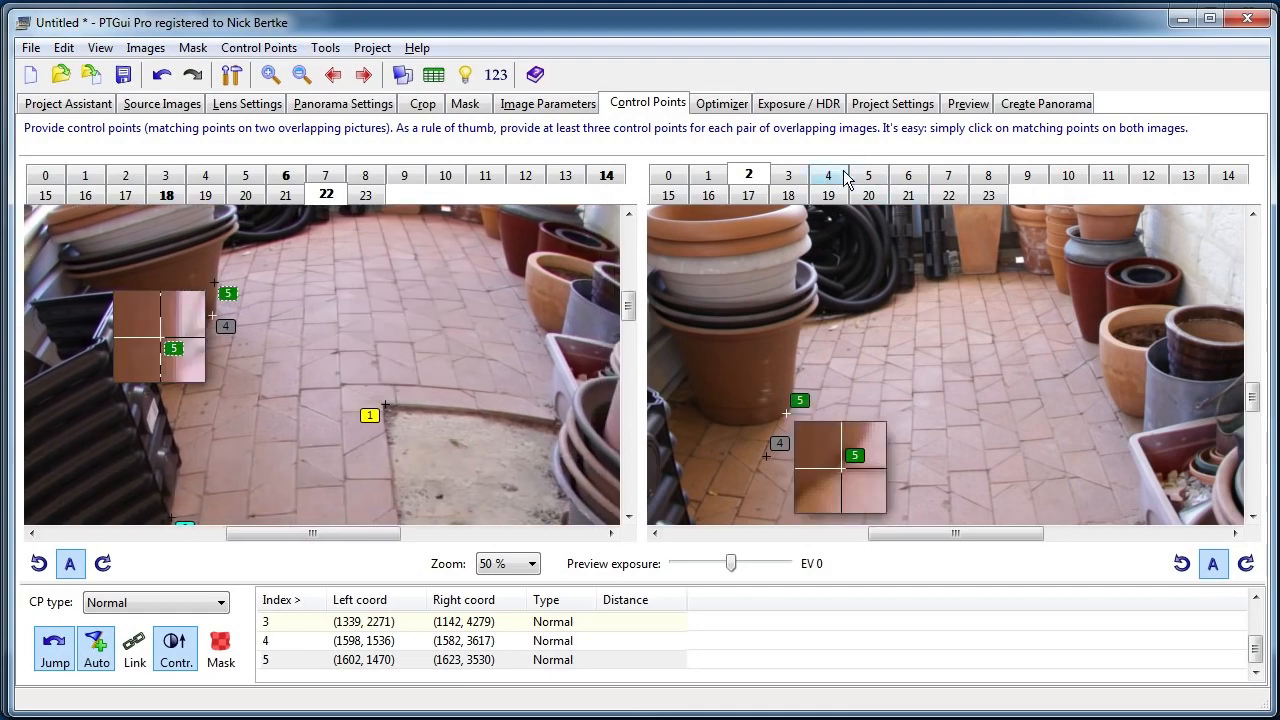
Check how the control points are spread across images 22 and 2, and pair image 22 with image 6.
click(830, 175)
click(748, 175)
scroll(865, 382, down, 3)
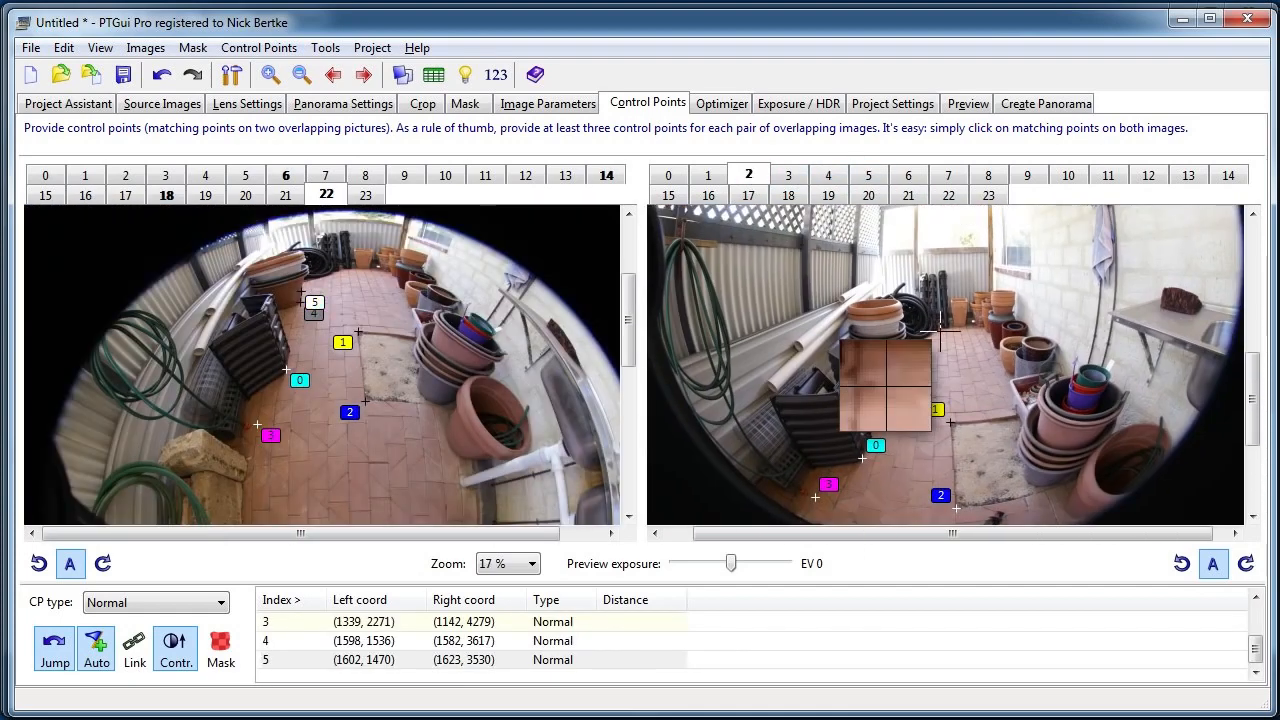
click(815, 178)
click(808, 178)
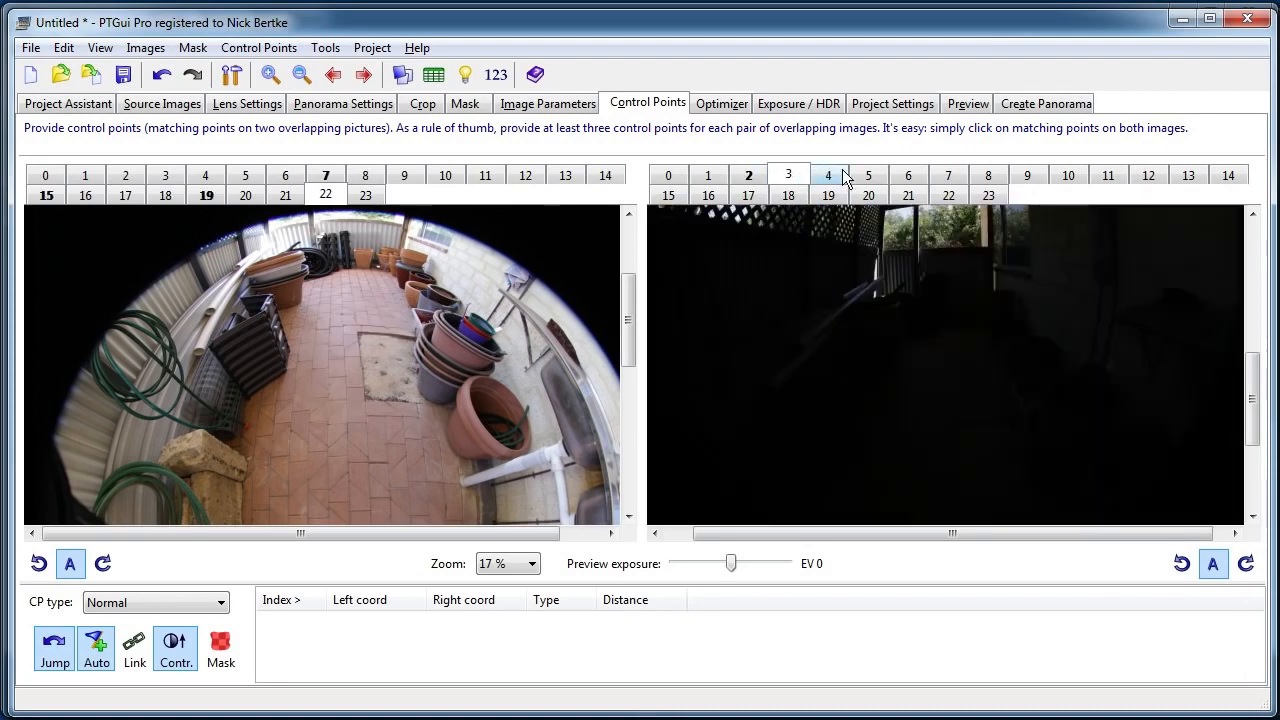
click(870, 178)
click(910, 178)
scroll(438, 318, down, 3)
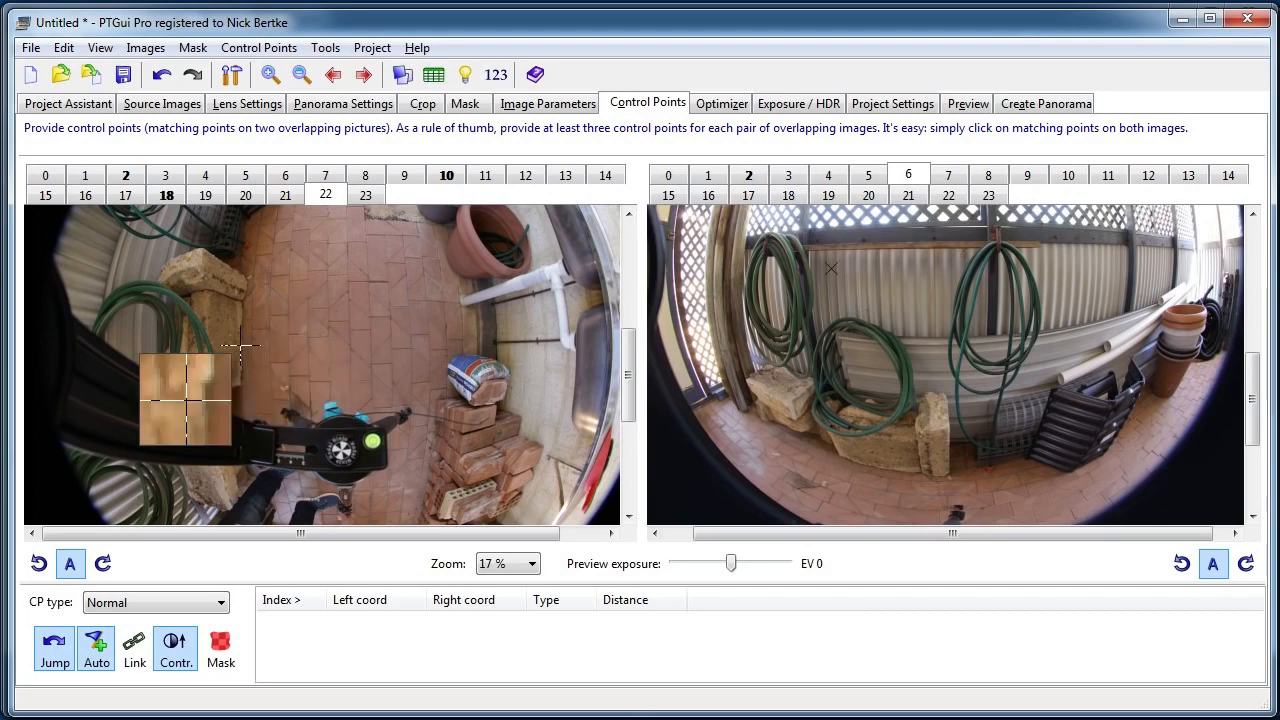
Add a control point between images 22 and 6 at the orange hose fitting beside the wire mesh rolls.
scroll(262, 306, up, 2)
drag(790, 328, 755, 232)
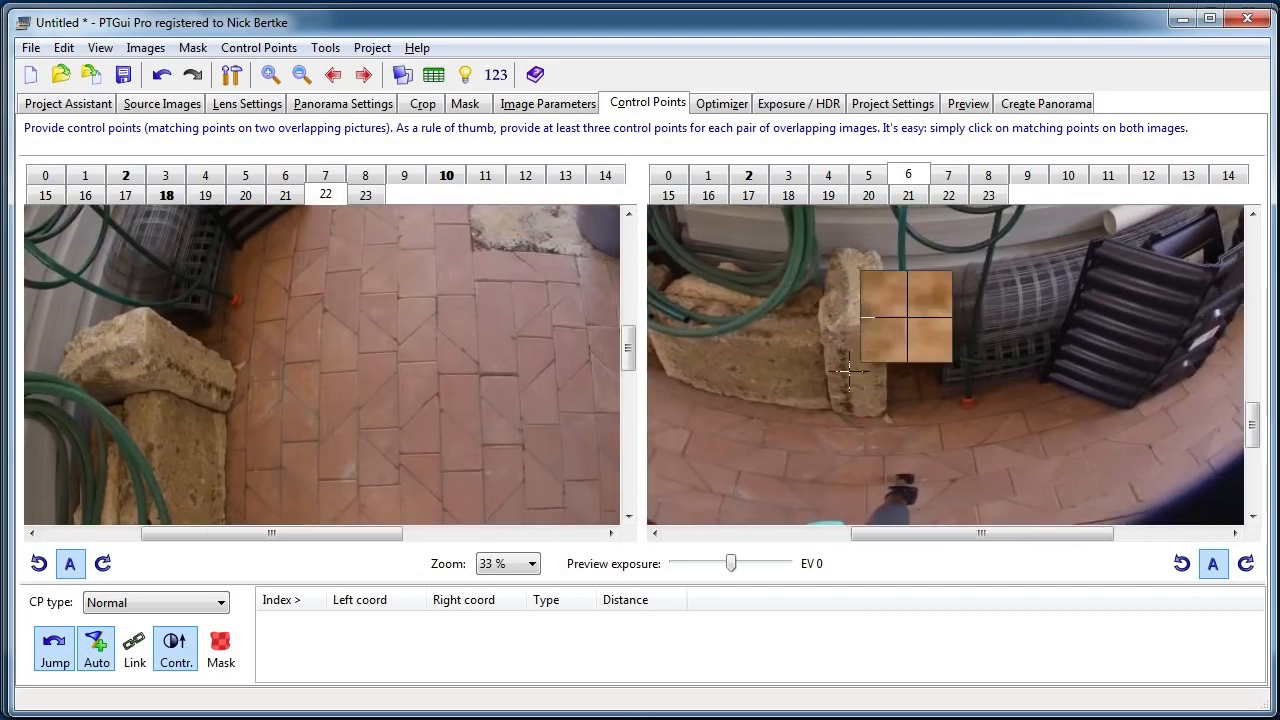
drag(213, 302, 228, 346)
scroll(330, 355, up, 1)
drag(795, 404, 773, 382)
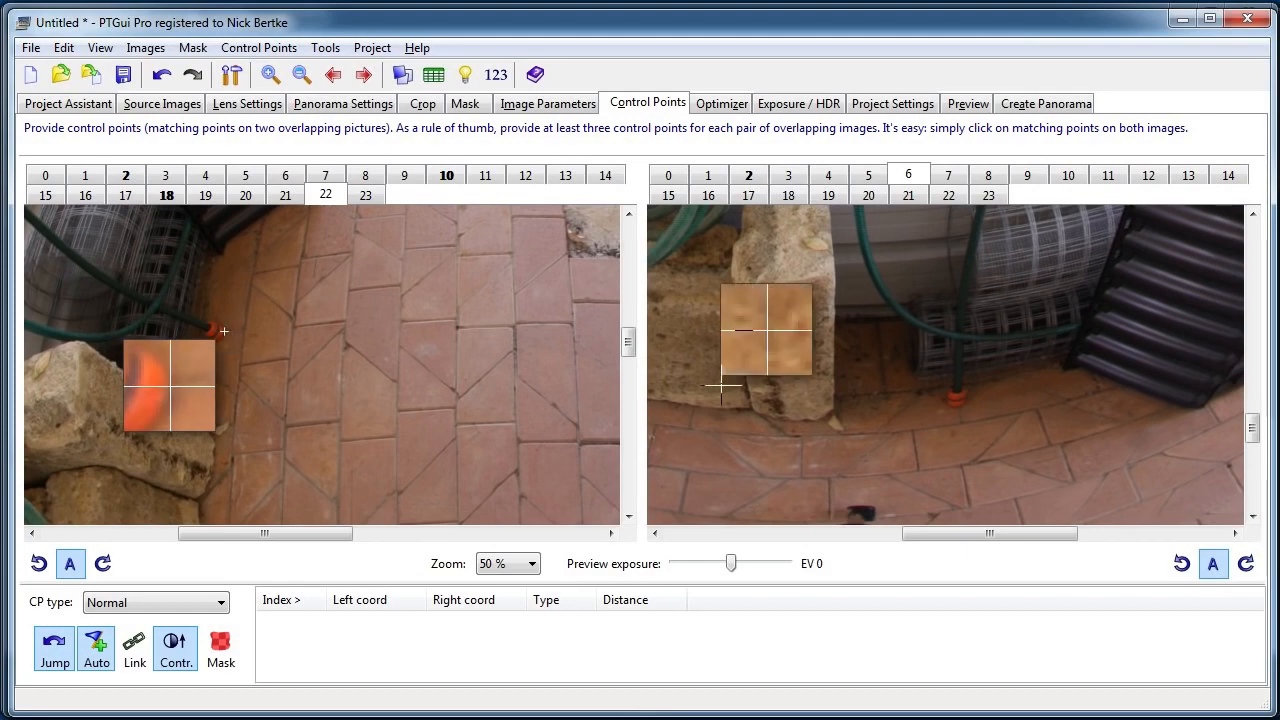
click(957, 408)
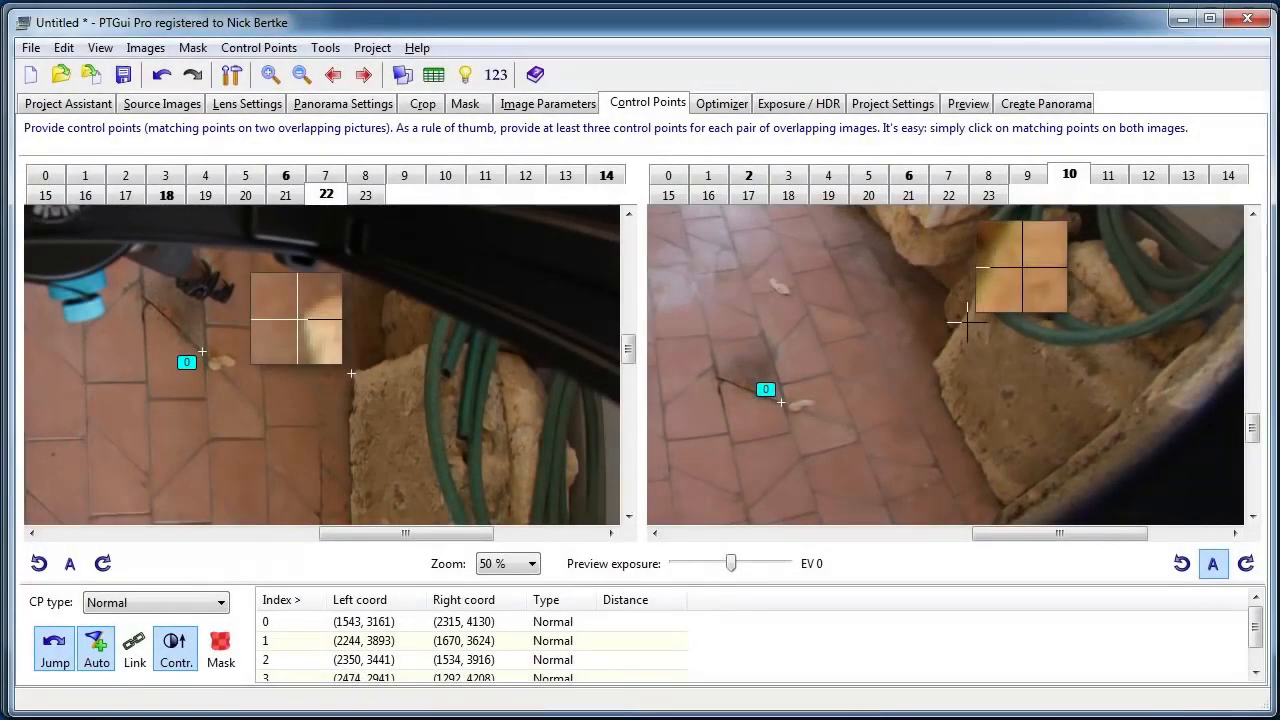
Add a control point between images 22 and 10 at the corner of the stone block on the paving.
click(930, 362)
drag(848, 347, 1064, 352)
drag(710, 350, 942, 395)
drag(1015, 277, 988, 370)
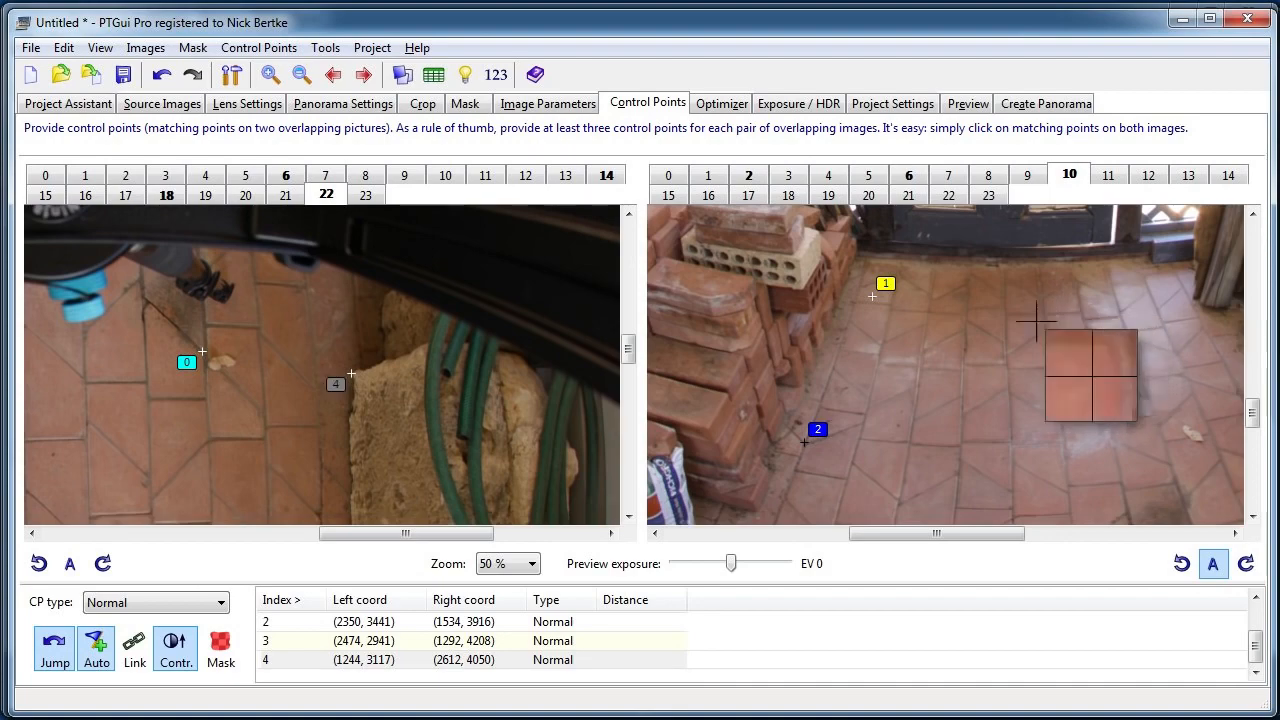
Compare the brick stack and surrounding paving in images 22 and 10, looking for further matching features.
scroll(952, 337, down, 2)
drag(935, 361, 925, 325)
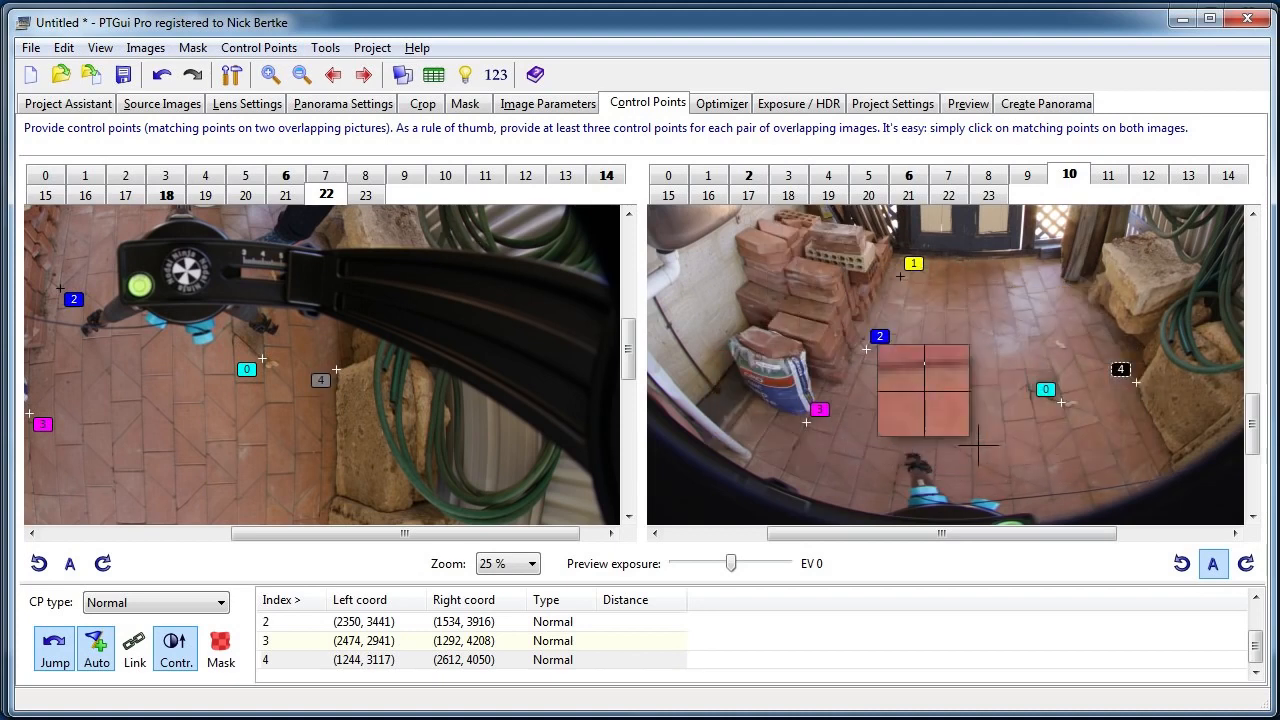
drag(978, 445, 1003, 467)
scroll(891, 374, up, 1)
drag(921, 337, 1027, 443)
drag(200, 256, 414, 366)
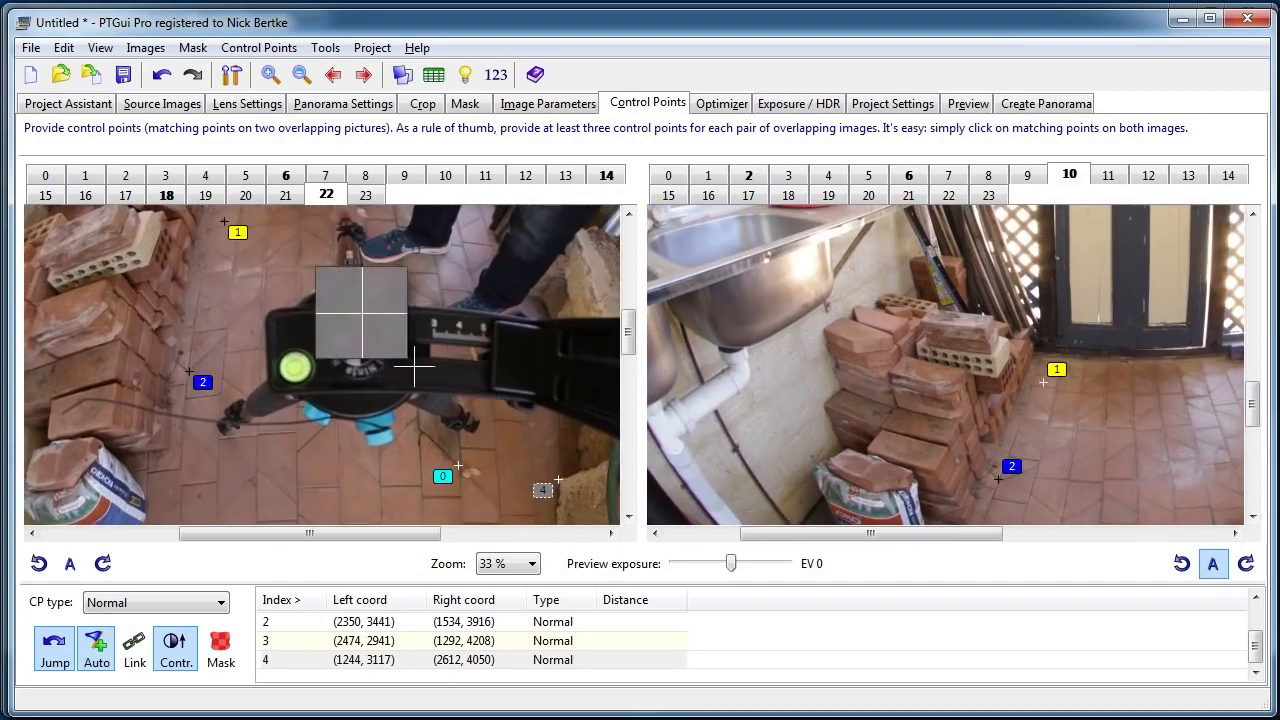
drag(75, 241, 354, 343)
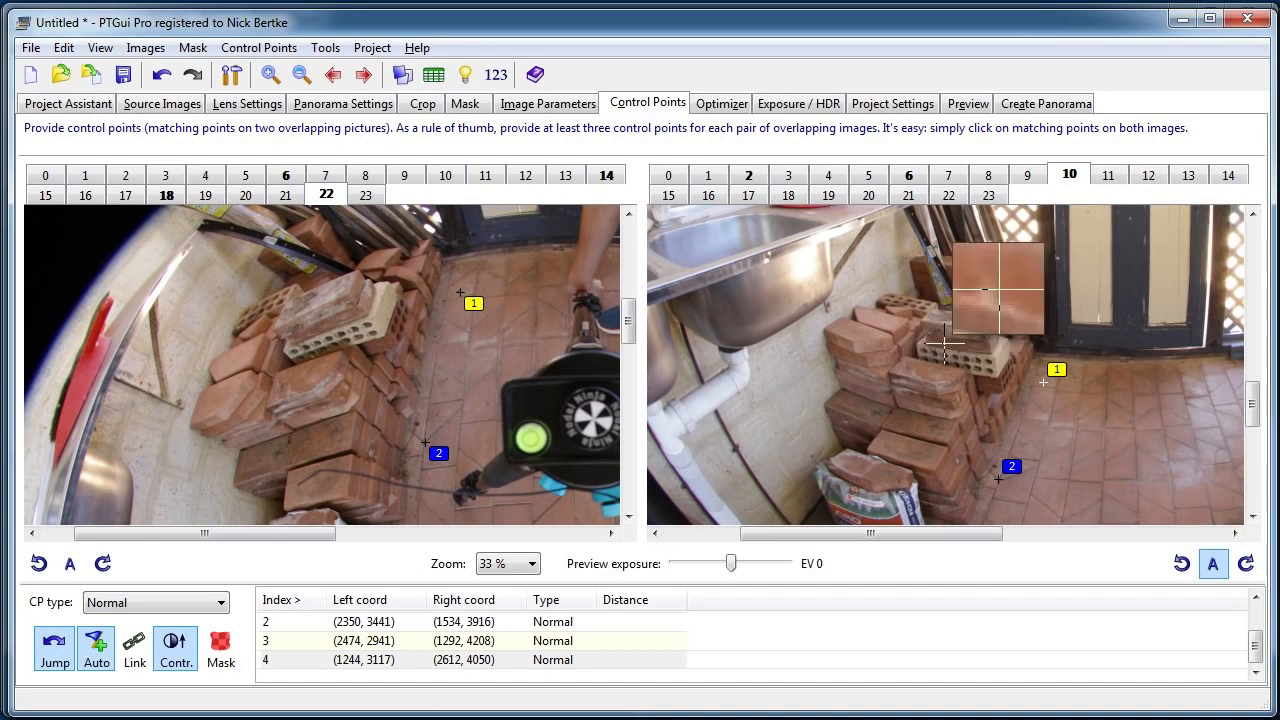
drag(988, 388, 952, 375)
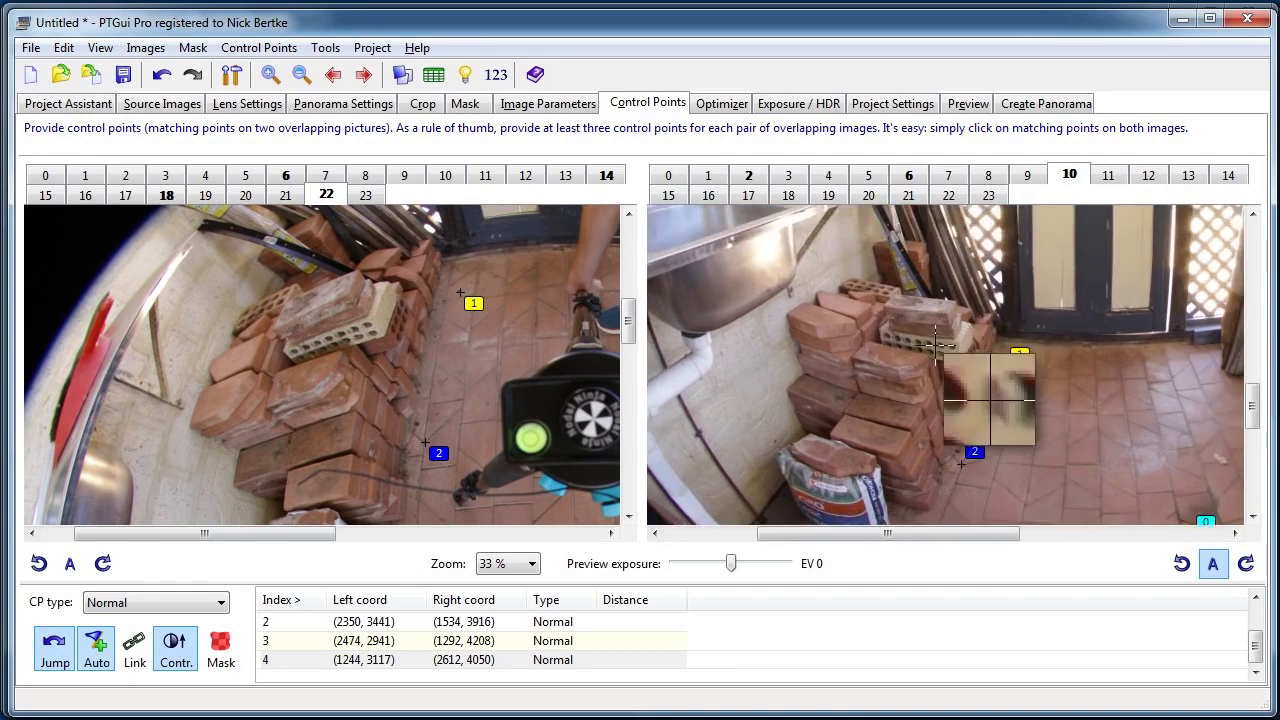
click(1006, 367)
drag(969, 398, 951, 370)
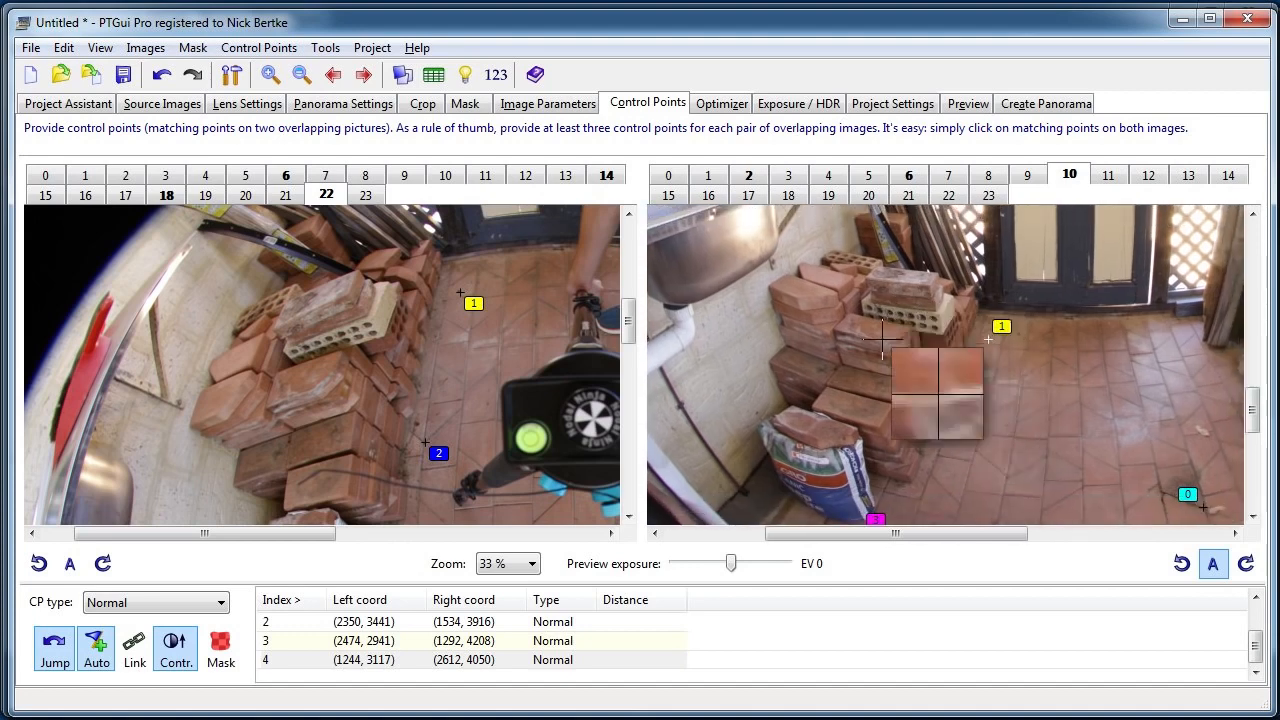
Examine the paving between the door and the stone blocks to check the spread of control points in images 10 and 22.
drag(1214, 332, 1014, 368)
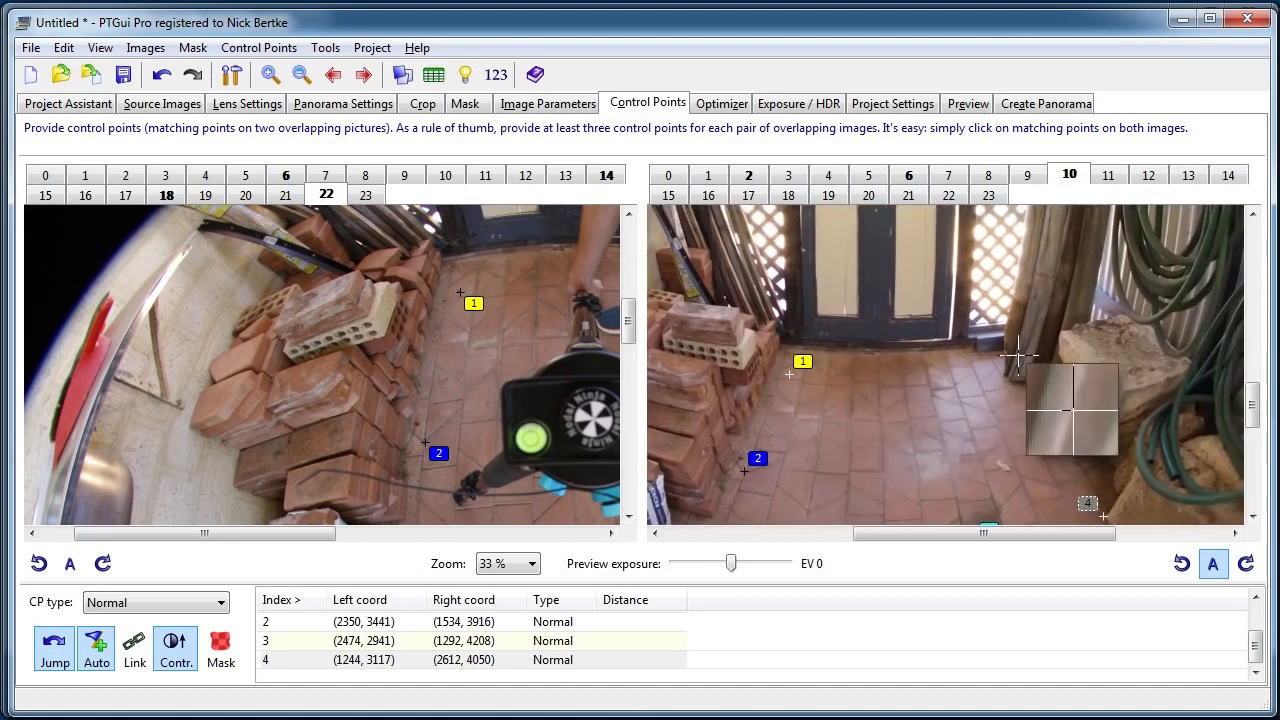
drag(1002, 490, 1010, 363)
right_click(1005, 404)
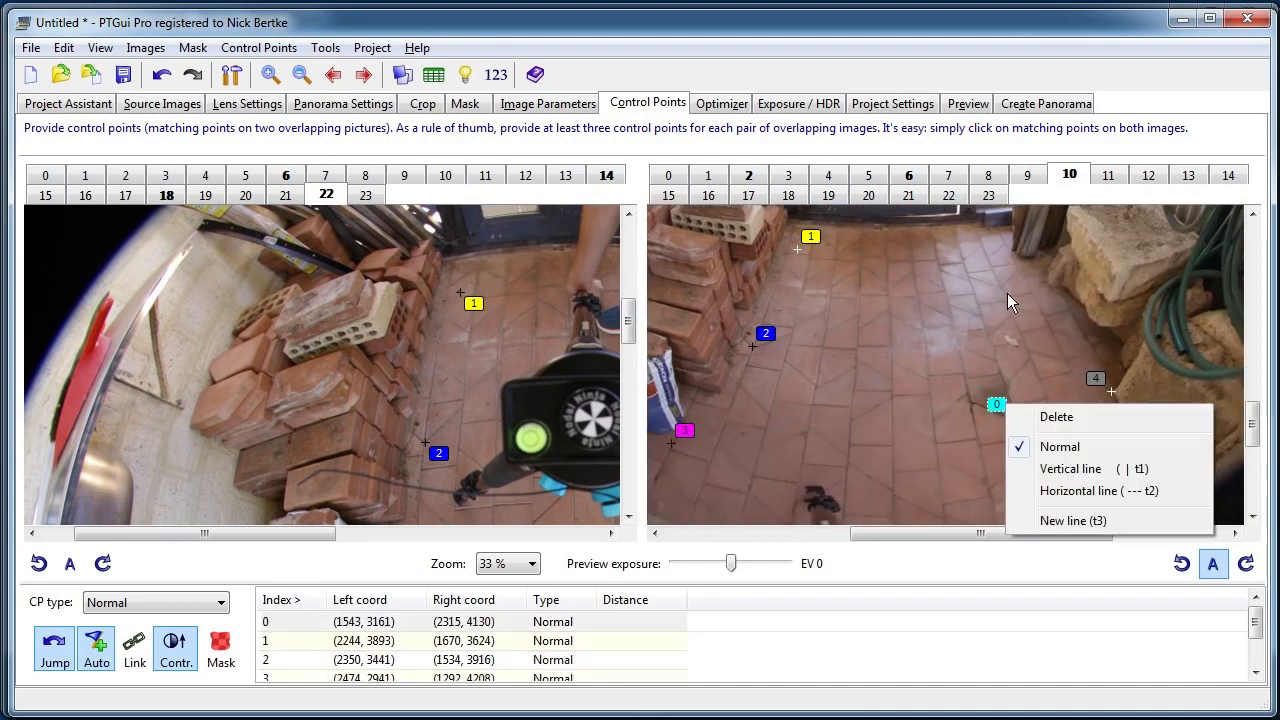
click(1037, 369)
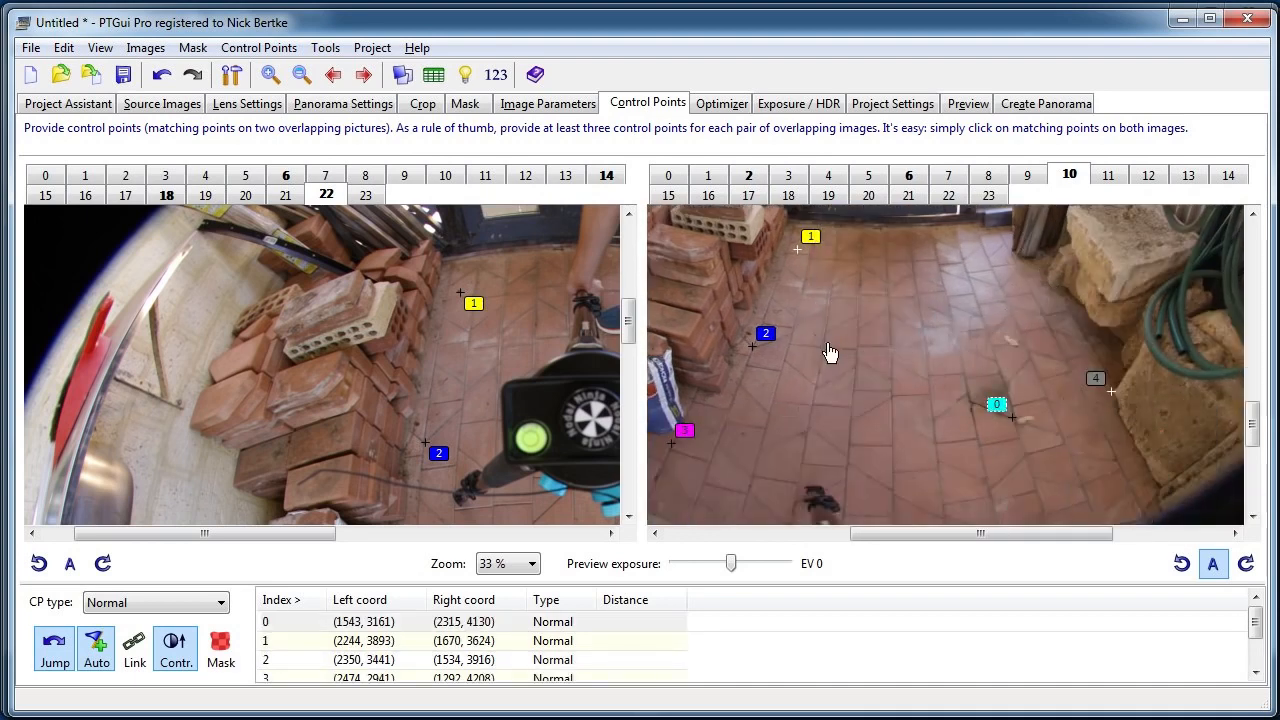
drag(829, 354, 833, 445)
drag(934, 391, 898, 412)
drag(511, 369, 338, 420)
drag(457, 383, 409, 379)
drag(875, 437, 792, 365)
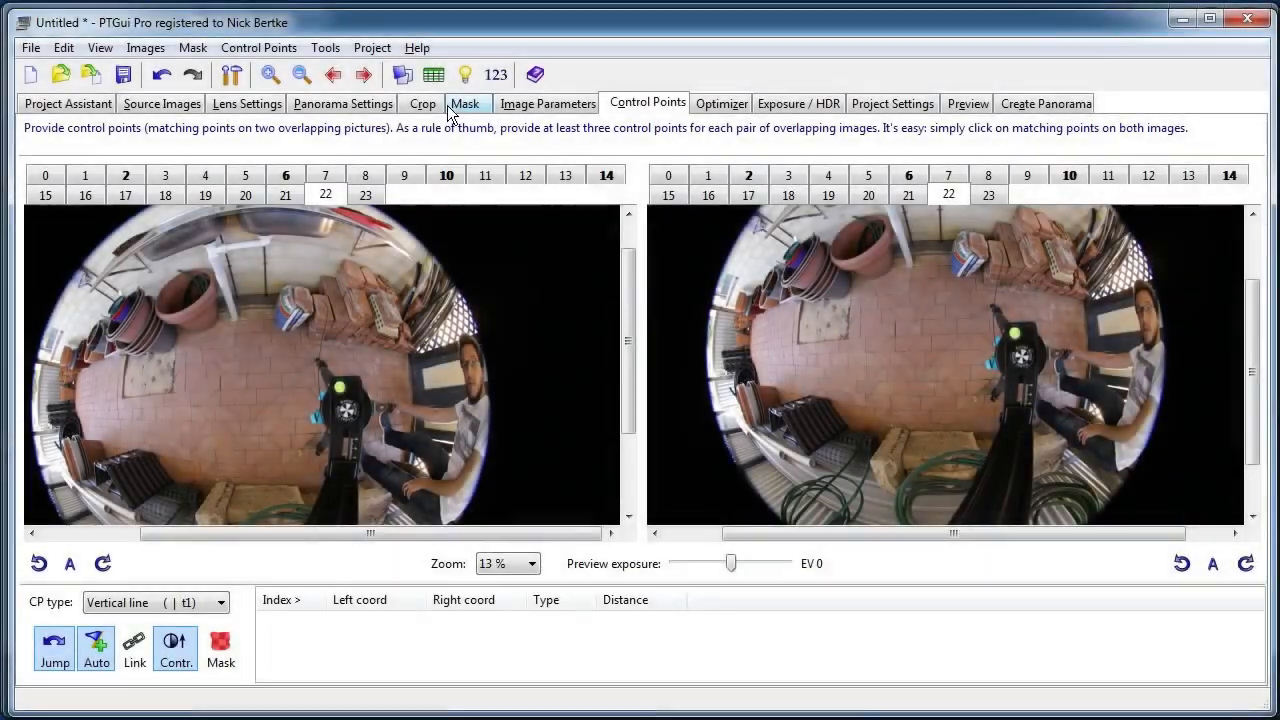
Enable viewpoint optimization for images 20 to 23, run the optimizer and accept its changes.
click(722, 104)
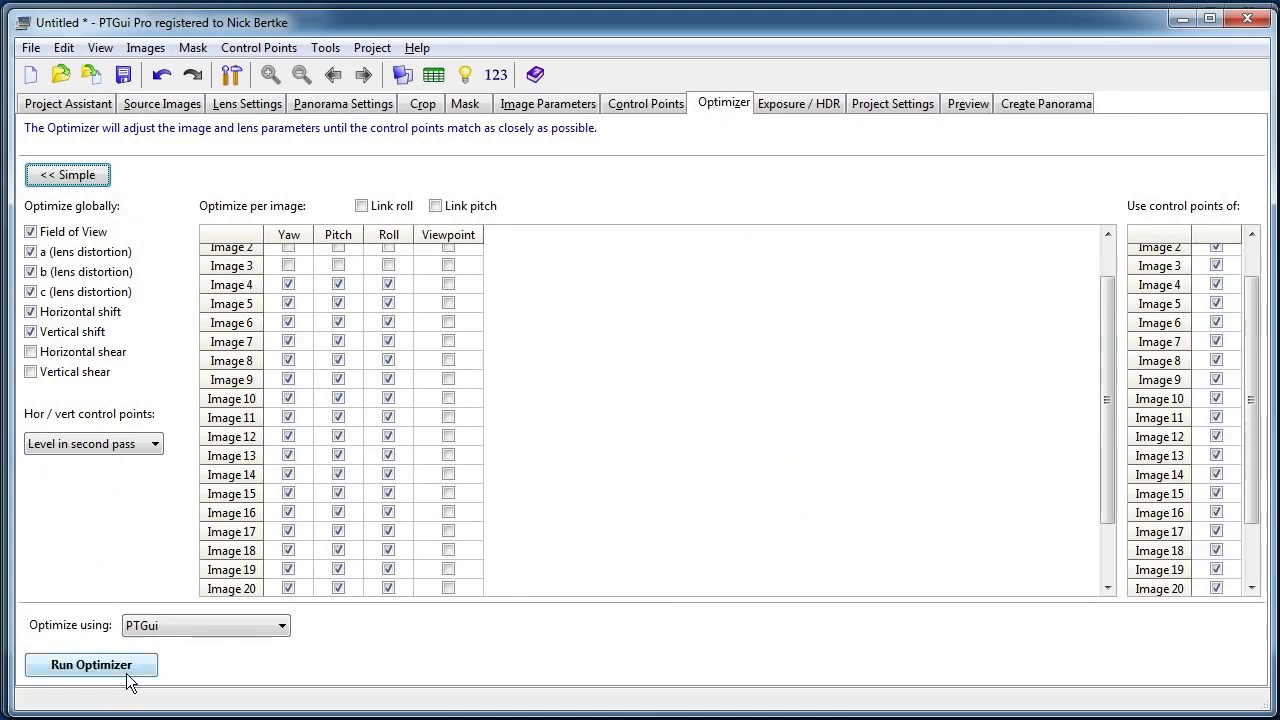
scroll(1223, 476, down, 2)
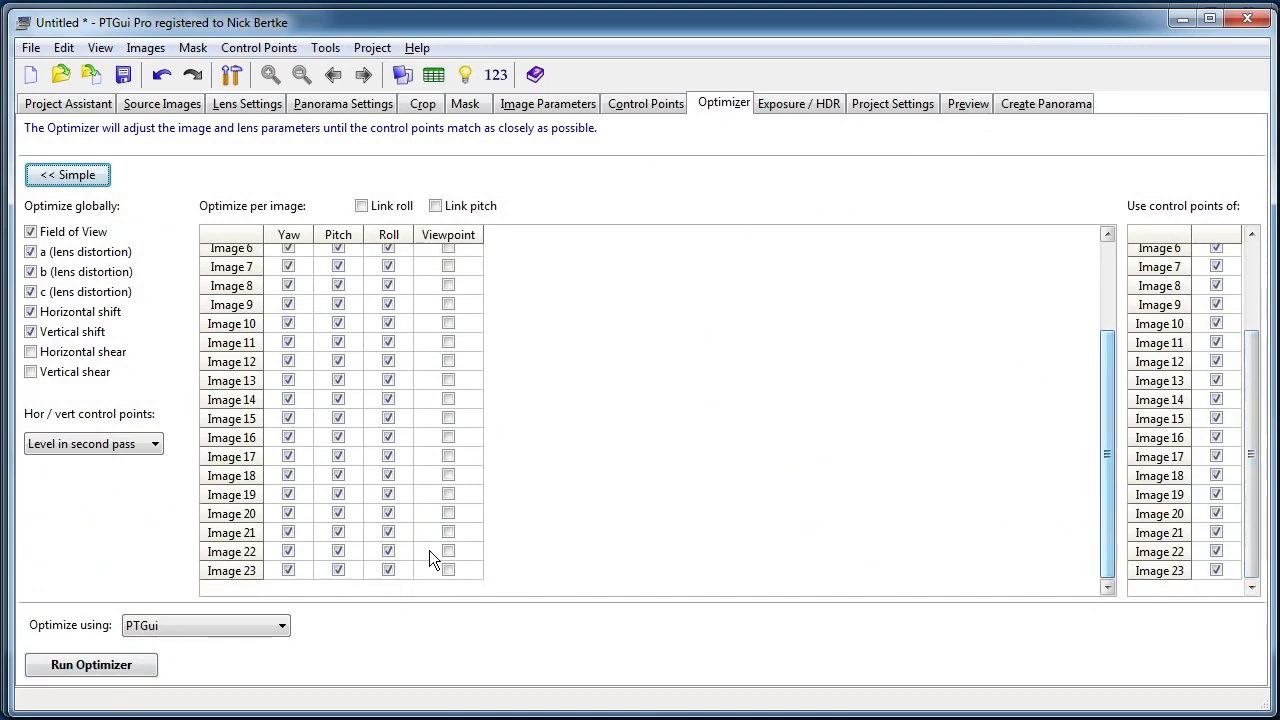
drag(453, 570, 450, 508)
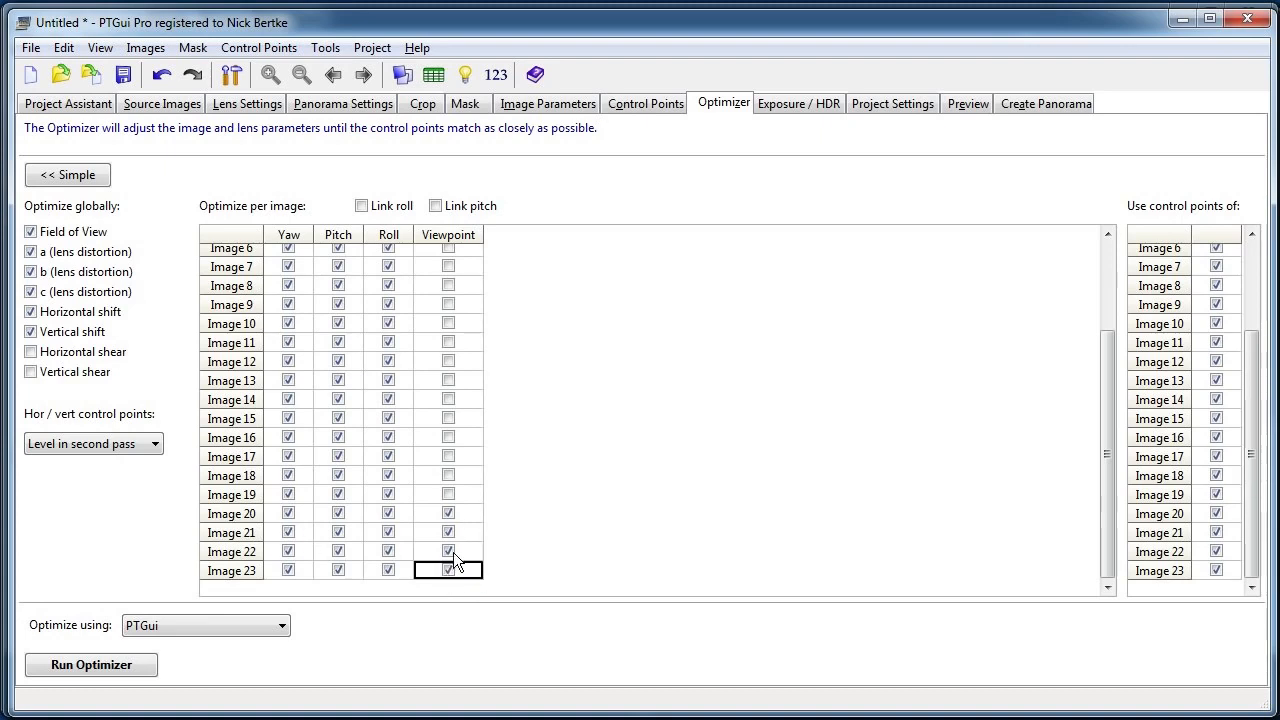
drag(451, 577, 441, 520)
click(141, 672)
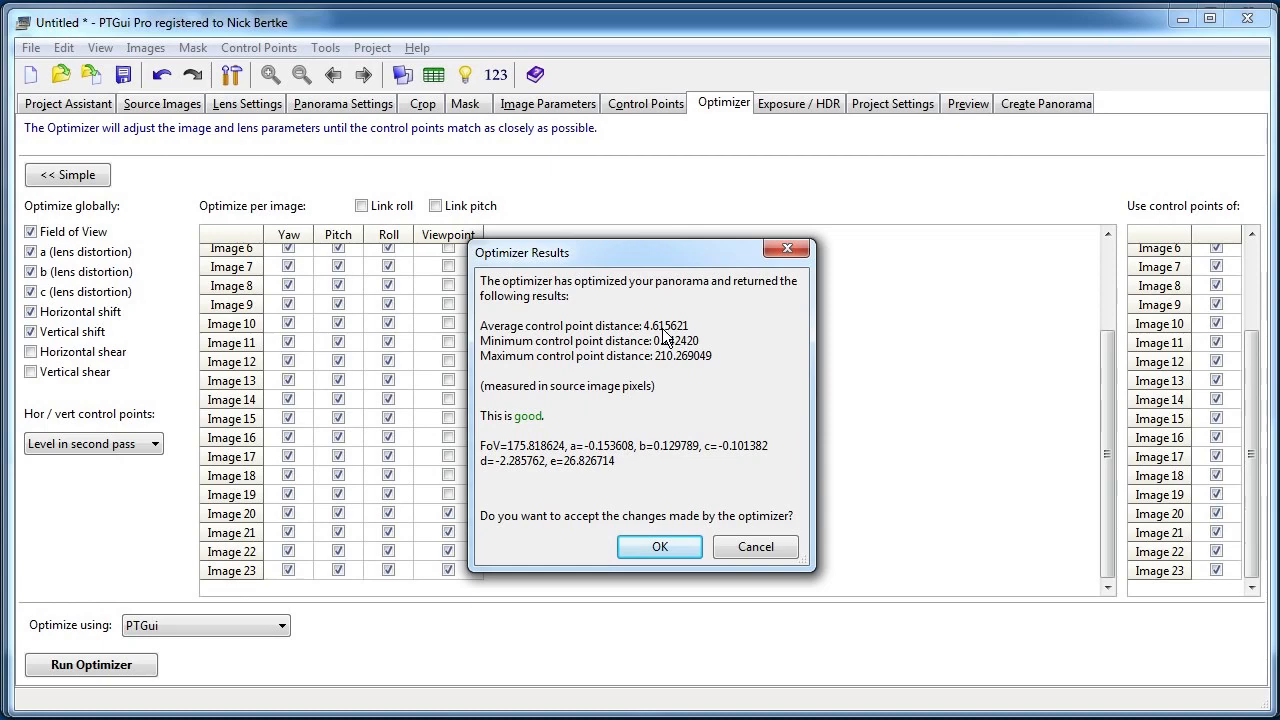
click(652, 550)
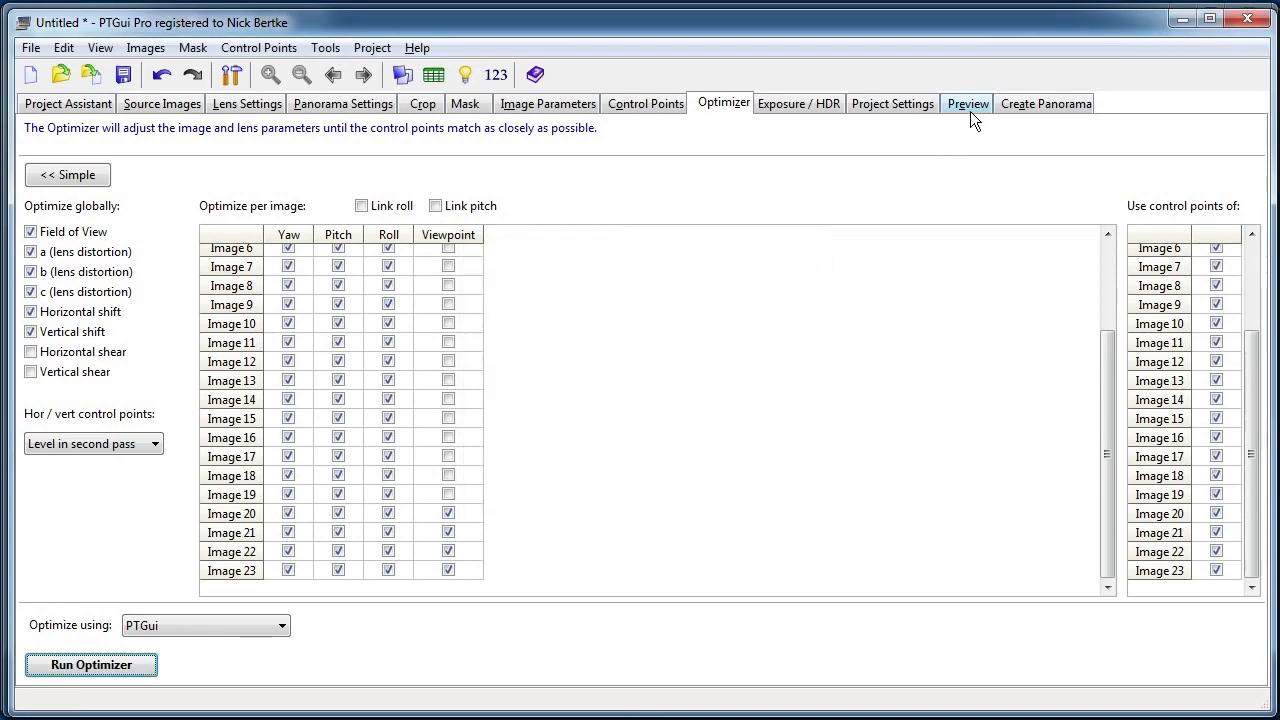
Generate a low-resolution panorama preview and examine how the tripod head area on the floor blends.
click(968, 104)
click(95, 241)
click(146, 263)
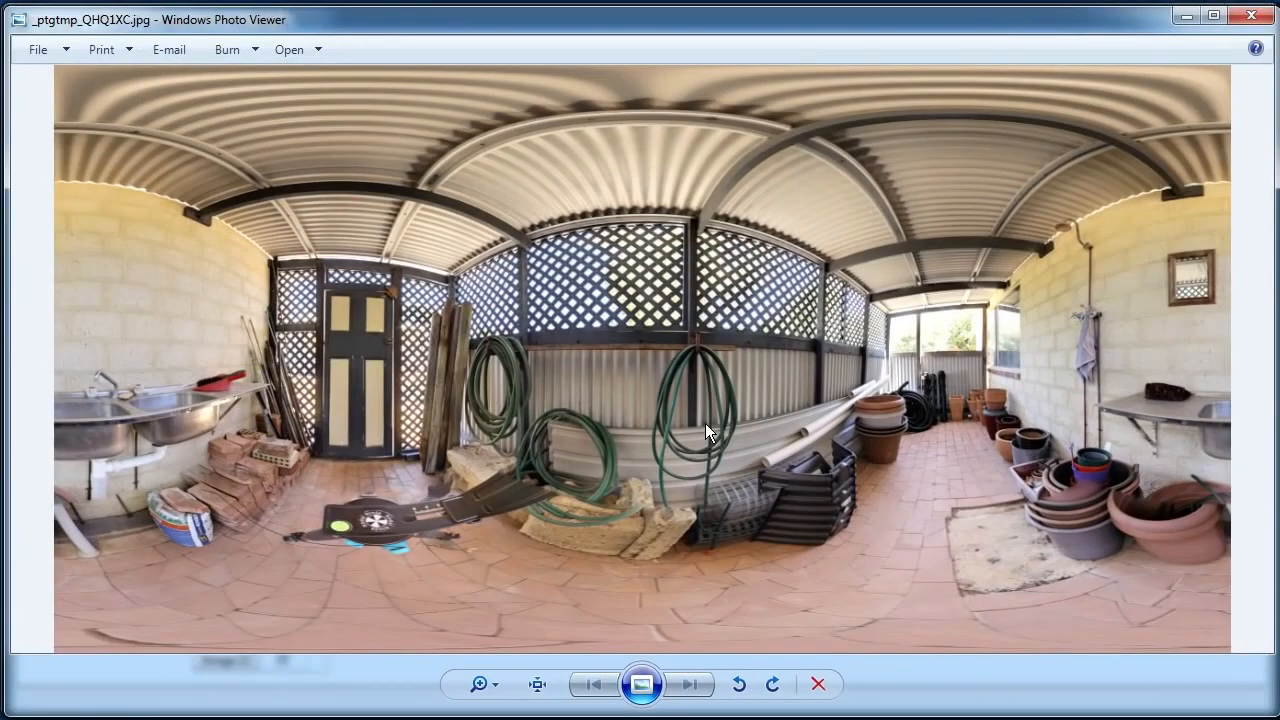
click(537, 684)
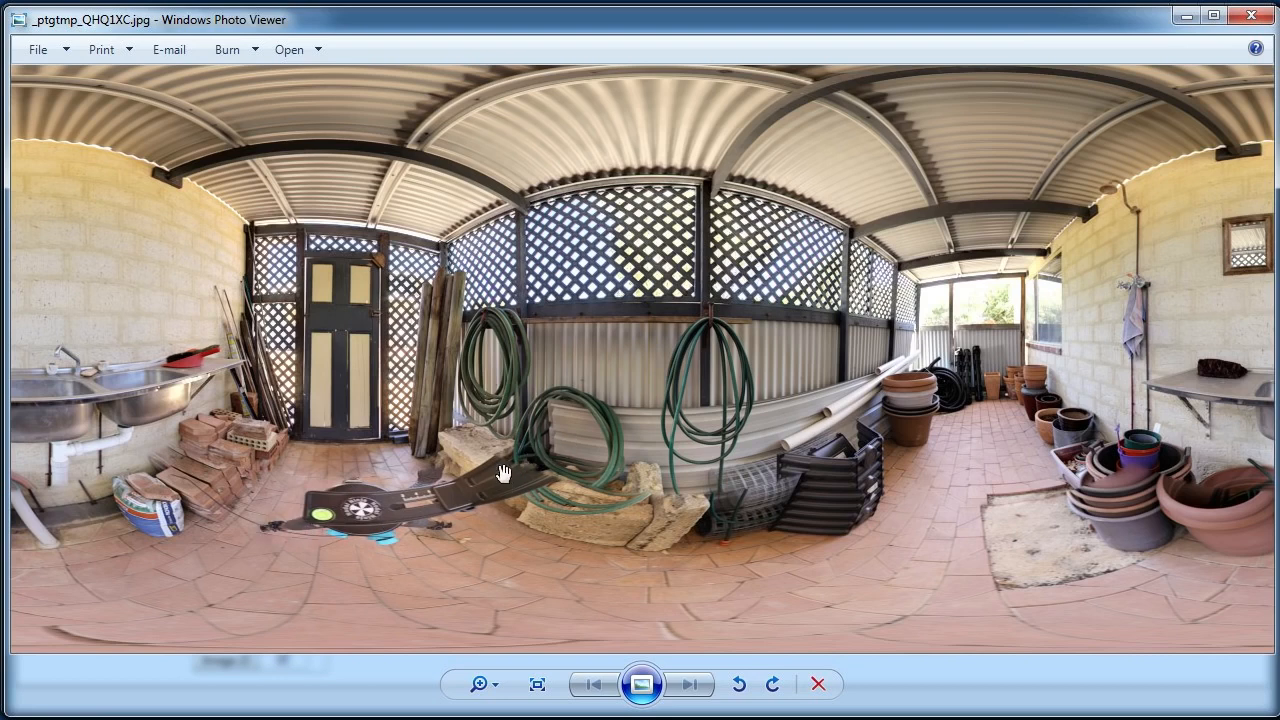
click(1249, 15)
Outline the clear paved floor in image 22 with a closed red mask stroke, leaving the tripod outside it.
click(466, 105)
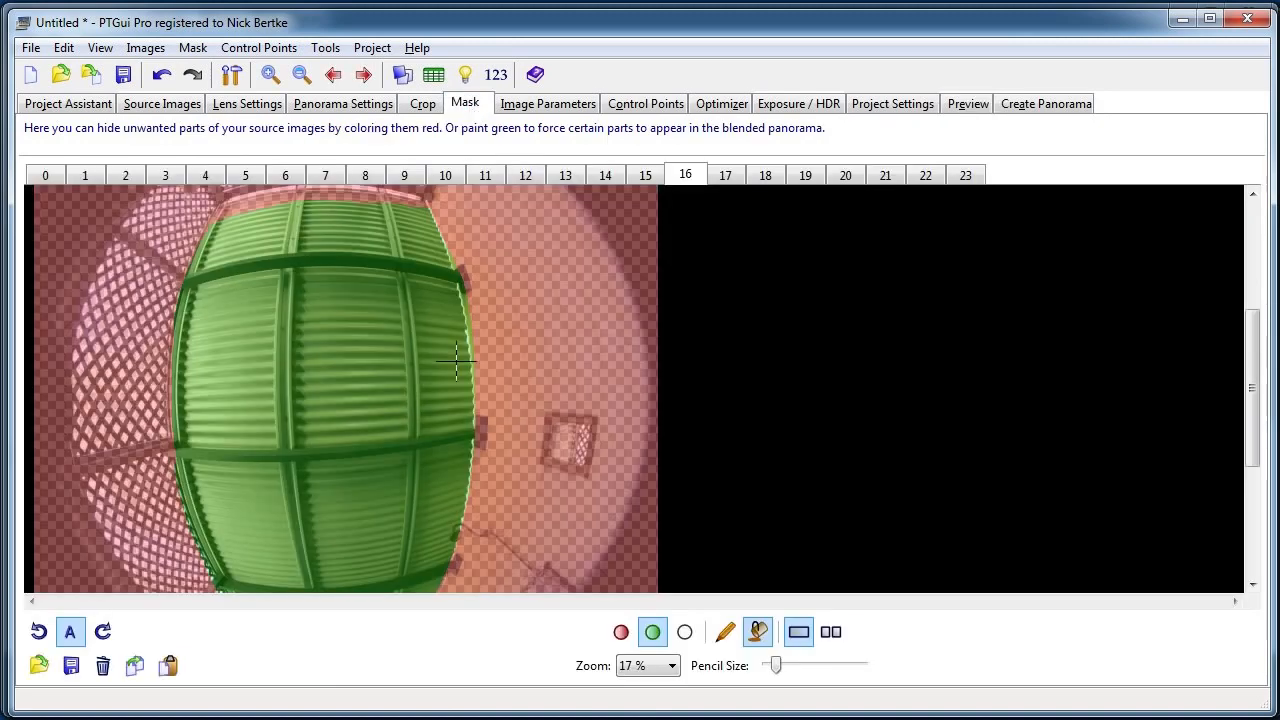
click(725, 173)
click(765, 173)
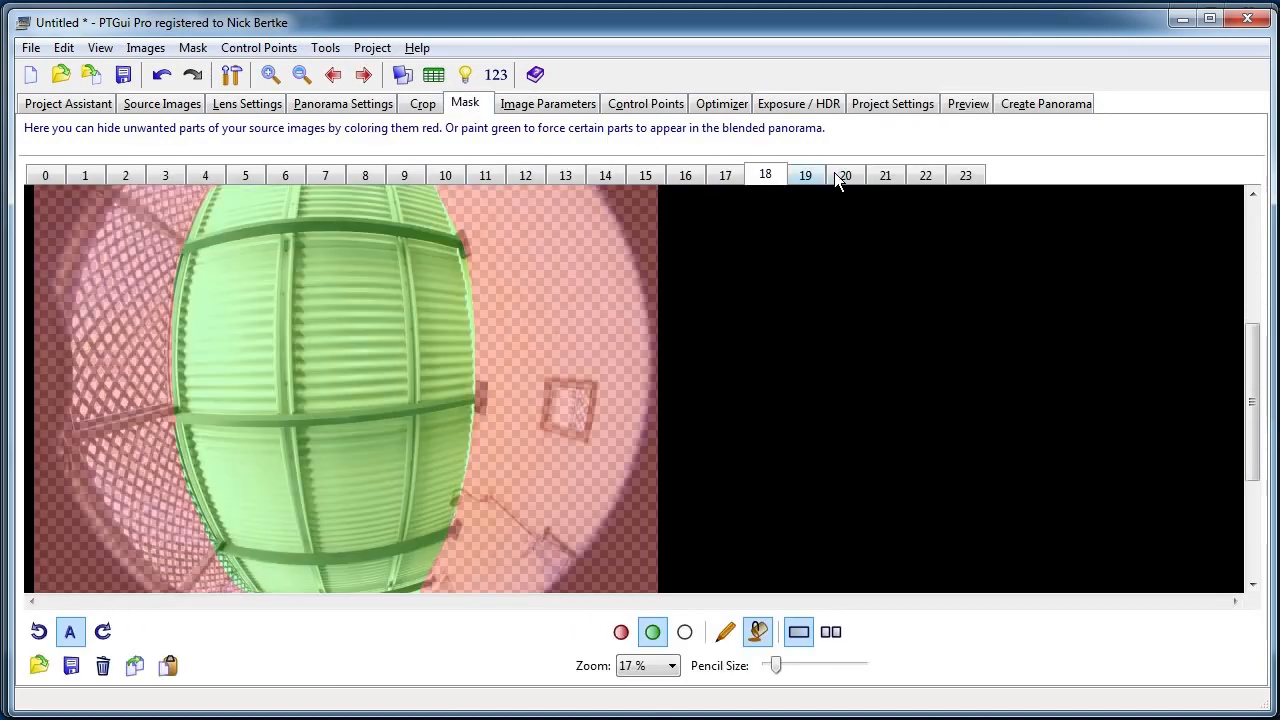
click(805, 172)
click(845, 172)
click(883, 176)
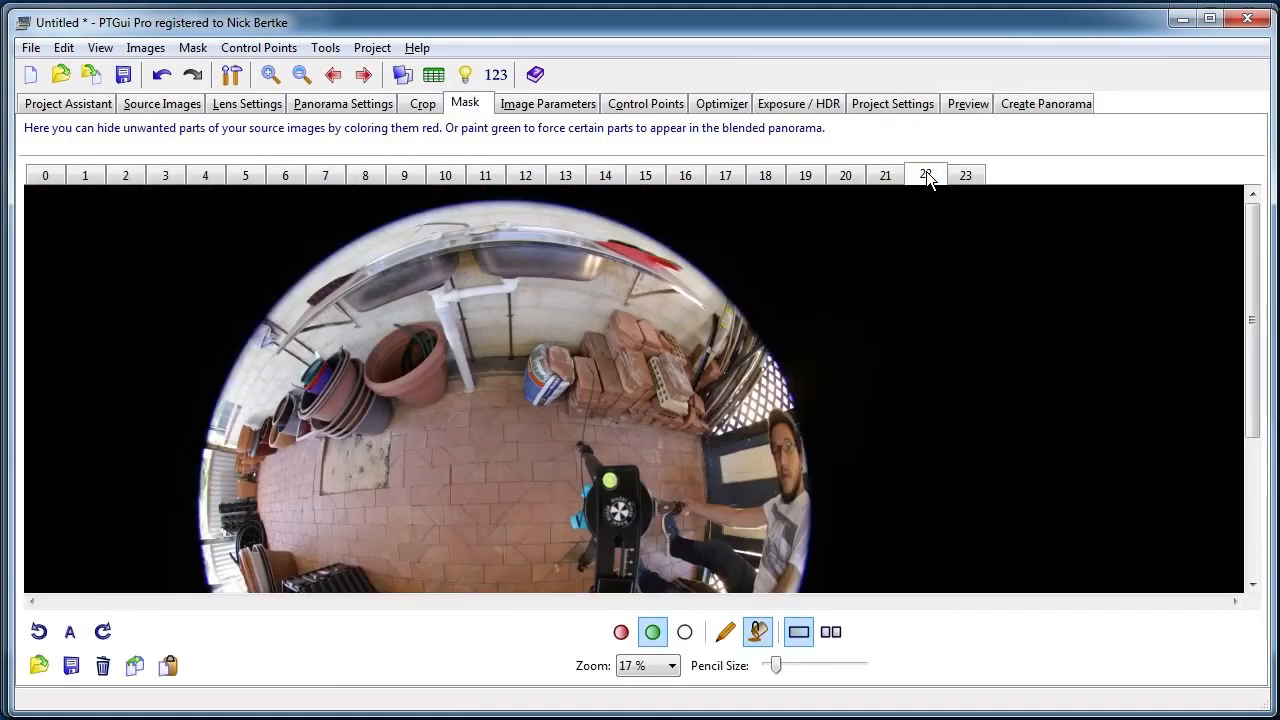
click(925, 175)
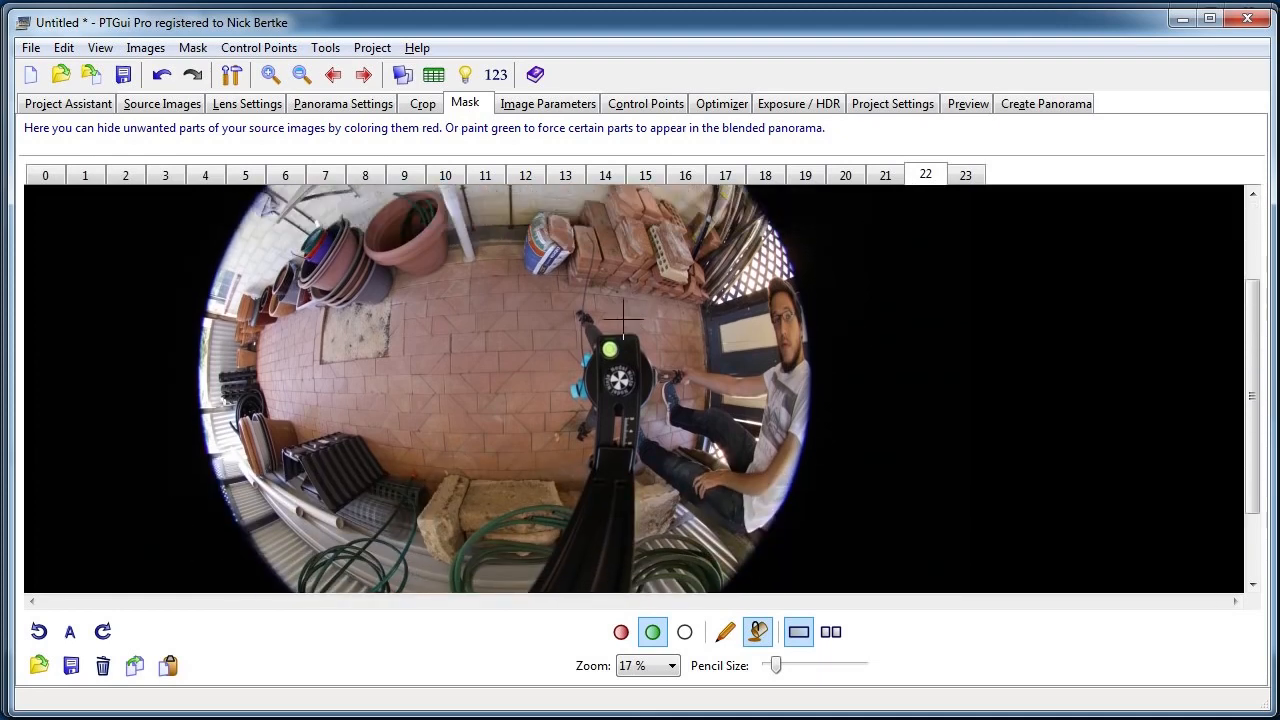
click(725, 632)
click(620, 632)
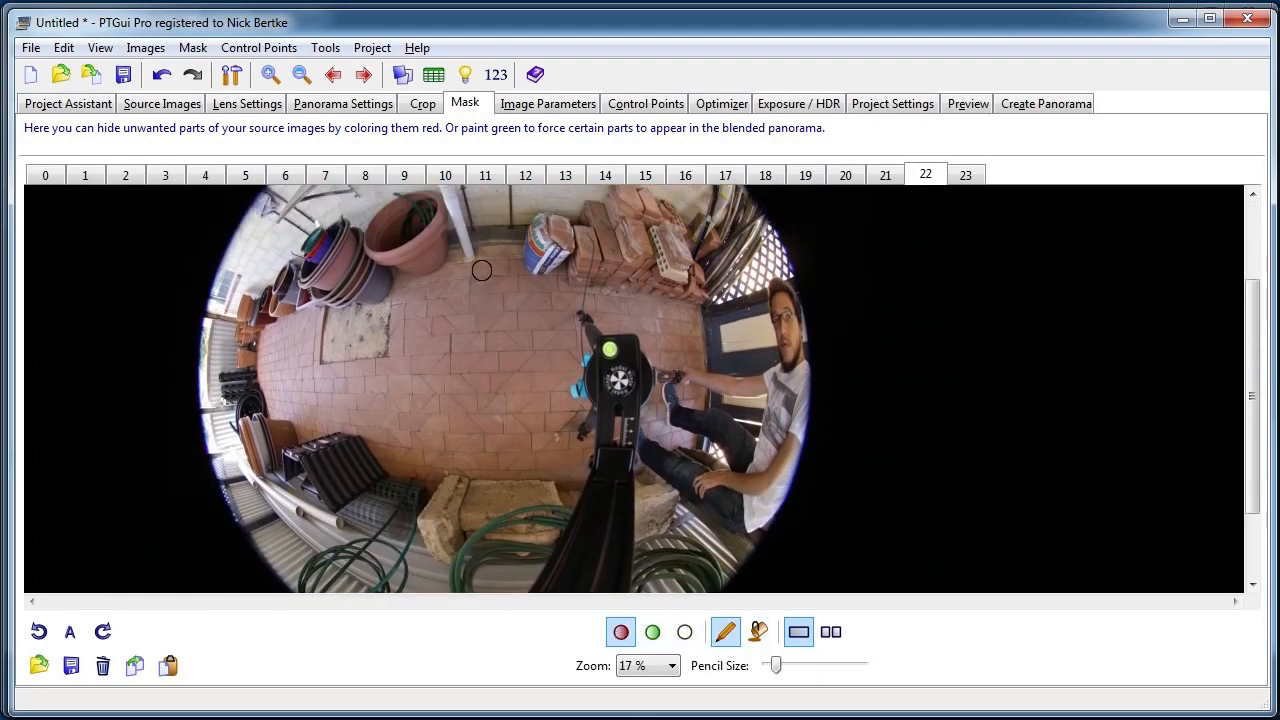
mouse_move(469, 253)
mouse_down()
mouse_move(357, 305)
mouse_move(301, 313)
mouse_move(282, 355)
mouse_move(283, 415)
mouse_move(302, 441)
mouse_move(362, 444)
mouse_move(397, 488)
mouse_move(462, 479)
mouse_move(583, 494)
mouse_move(592, 411)
mouse_move(575, 391)
mouse_move(596, 341)
mouse_move(575, 274)
mouse_move(482, 249)
mouse_up()
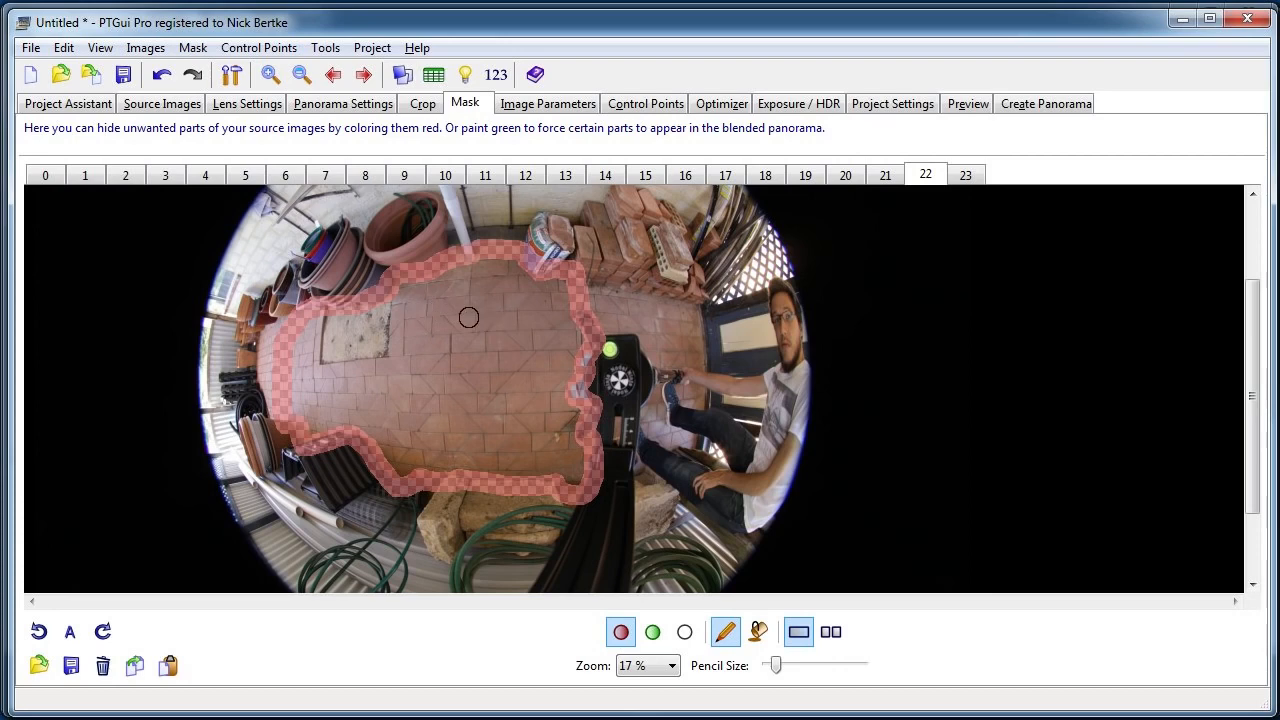
Fill everything outside the floor outline in image 22 with red mask, covering the tripod and the seated person.
click(758, 631)
click(708, 375)
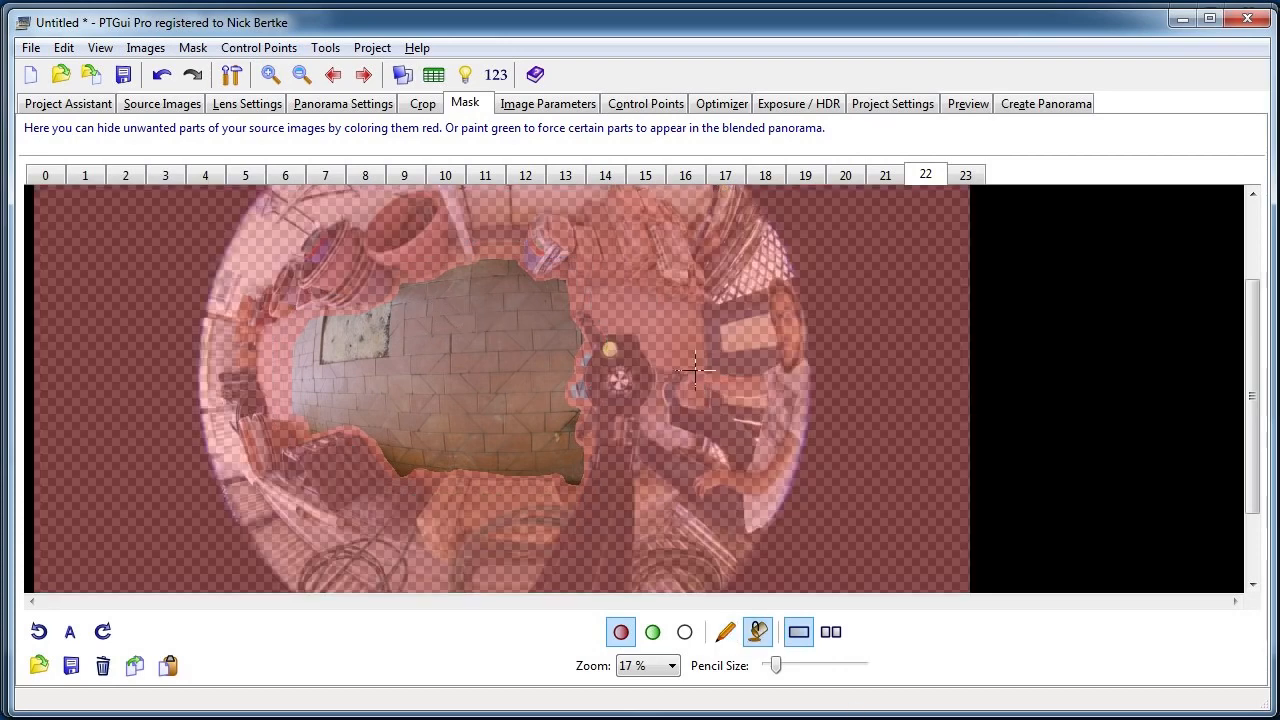
drag(664, 376, 667, 392)
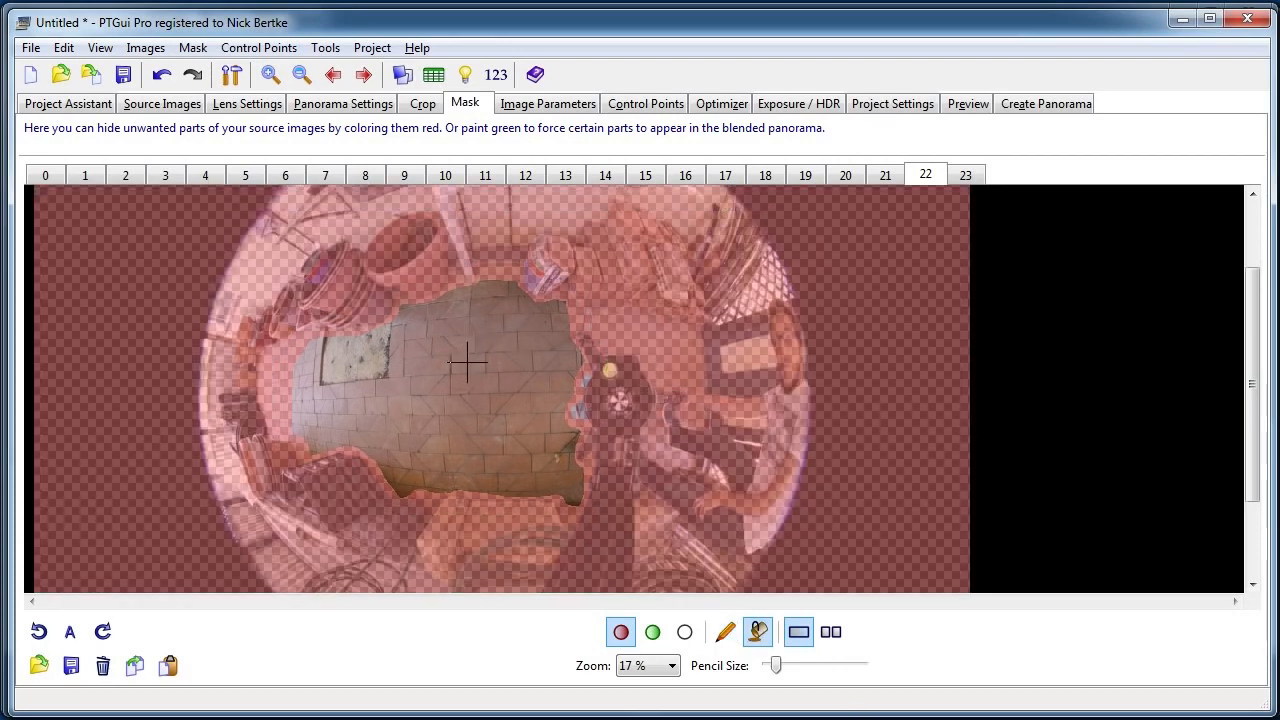
scroll(820, 366, down, 3)
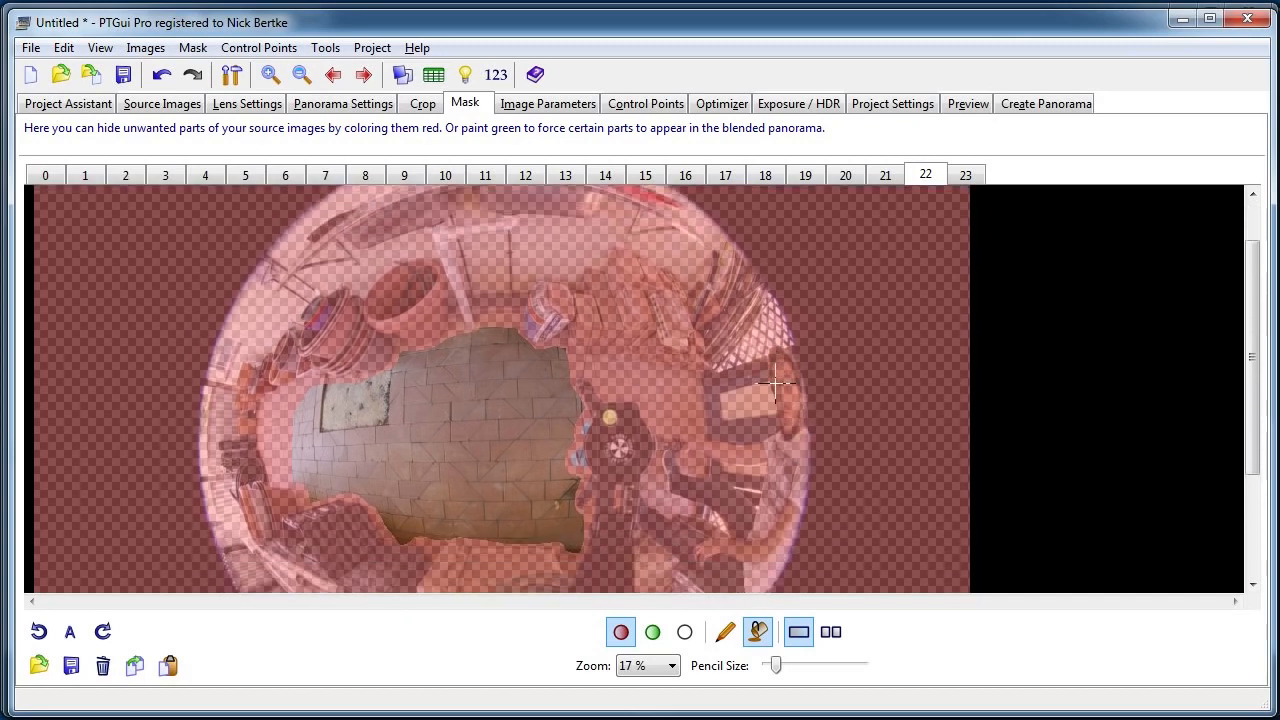
scroll(700, 472, down, 1)
scroll(343, 506, up, 2)
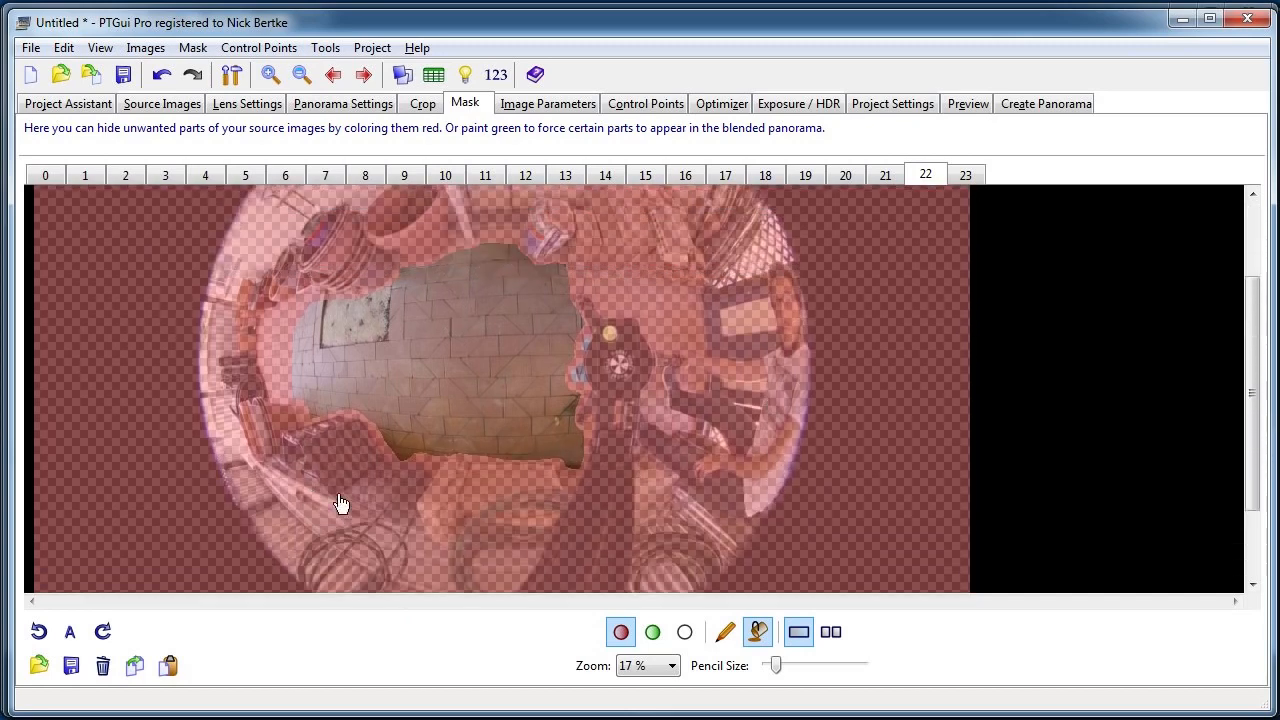
scroll(740, 418, up, 1)
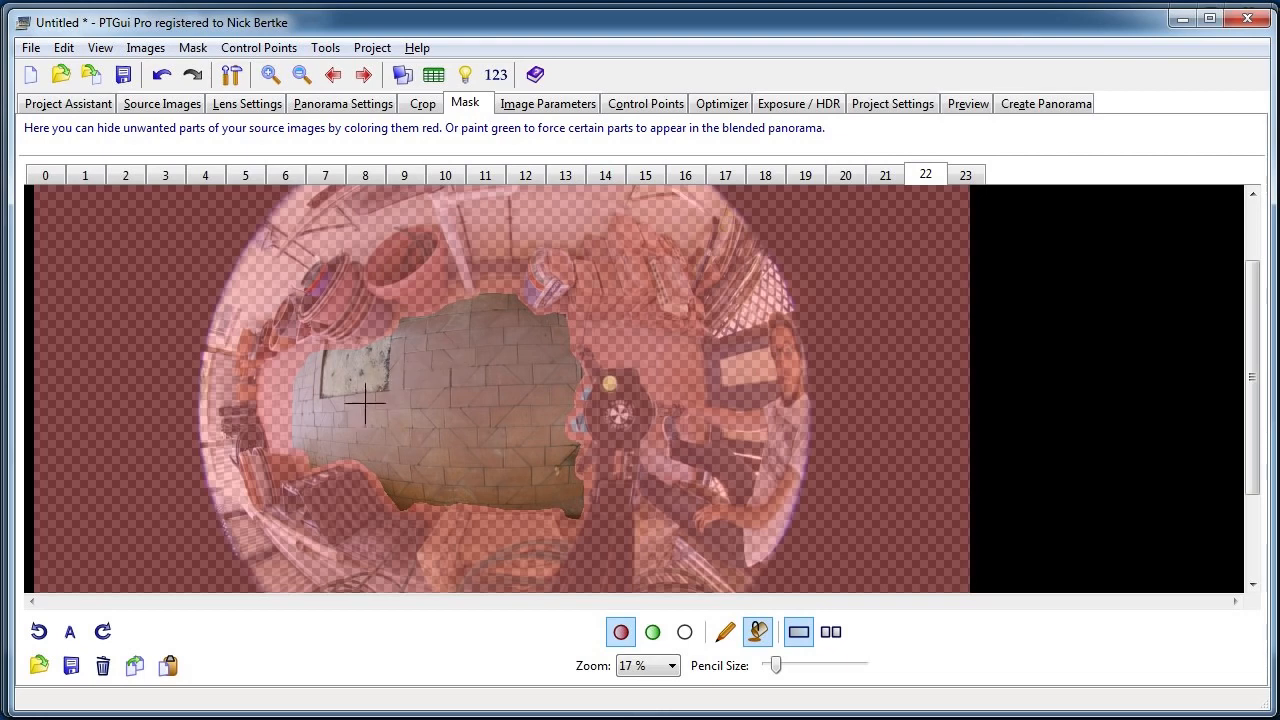
Generate a panorama preview with the red mask applied and inspect the floor for tripod remnants and seams.
click(962, 106)
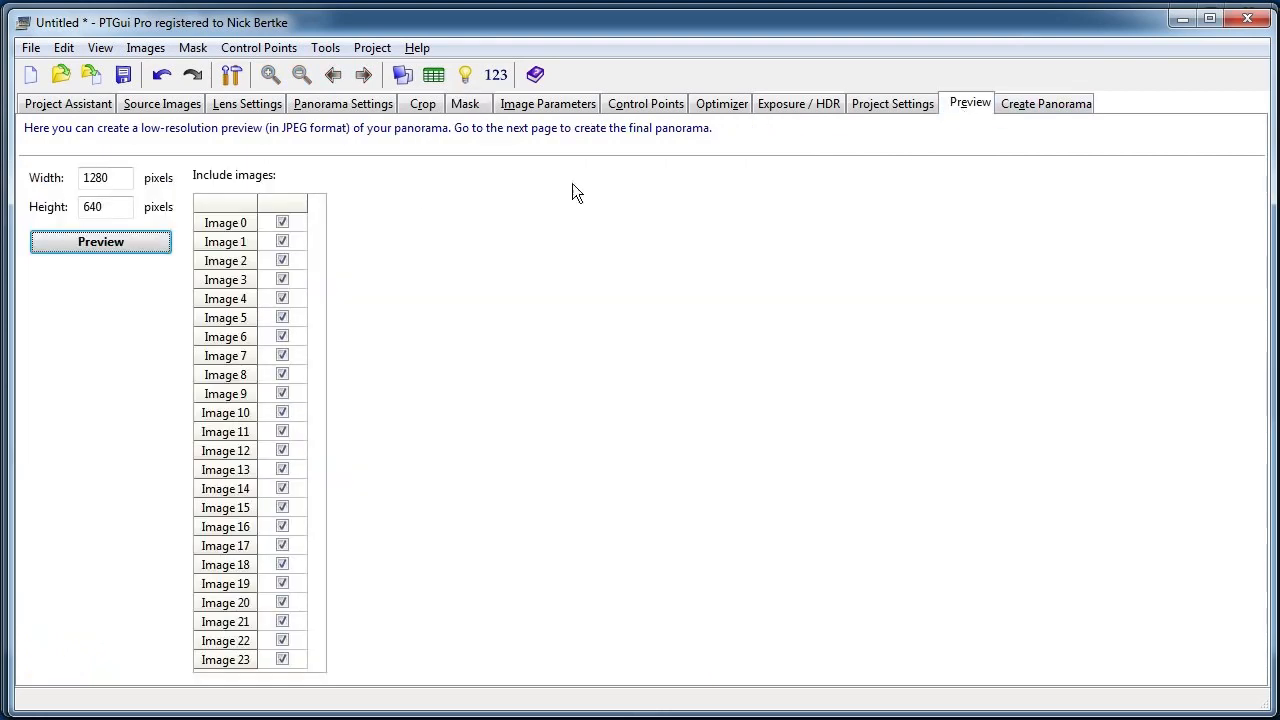
click(114, 248)
click(196, 273)
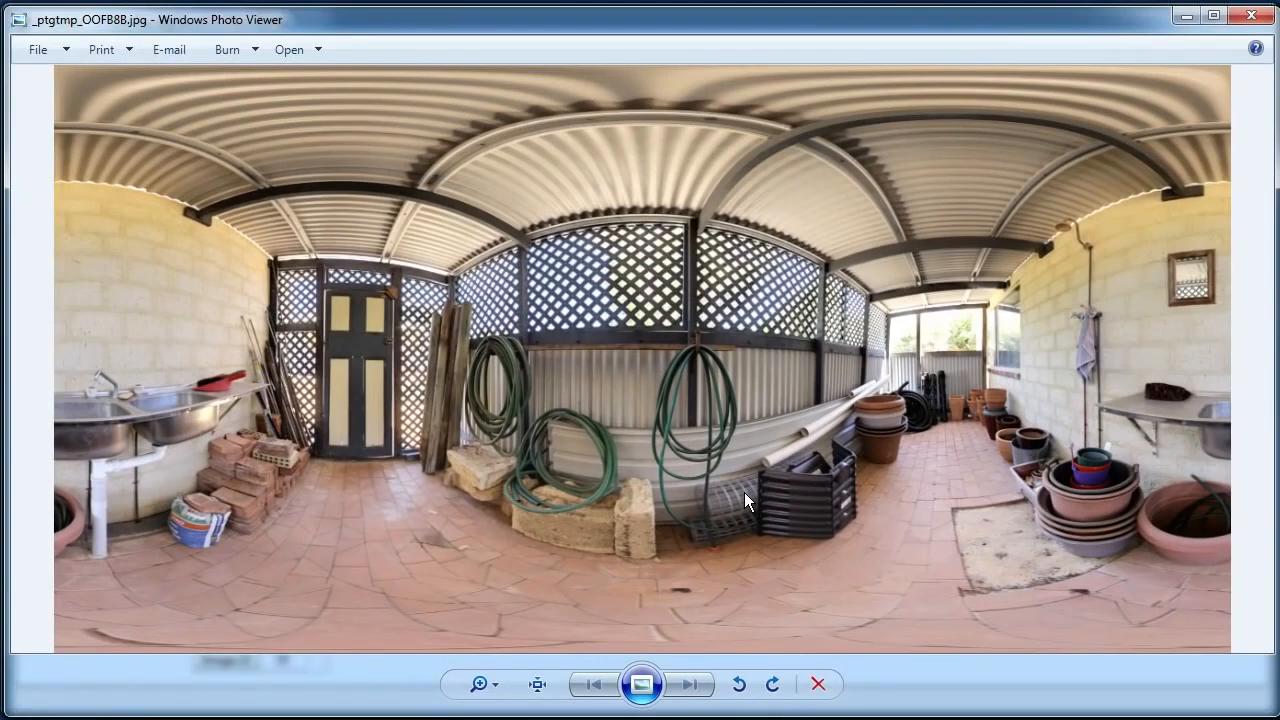
scroll(743, 492, up, 2)
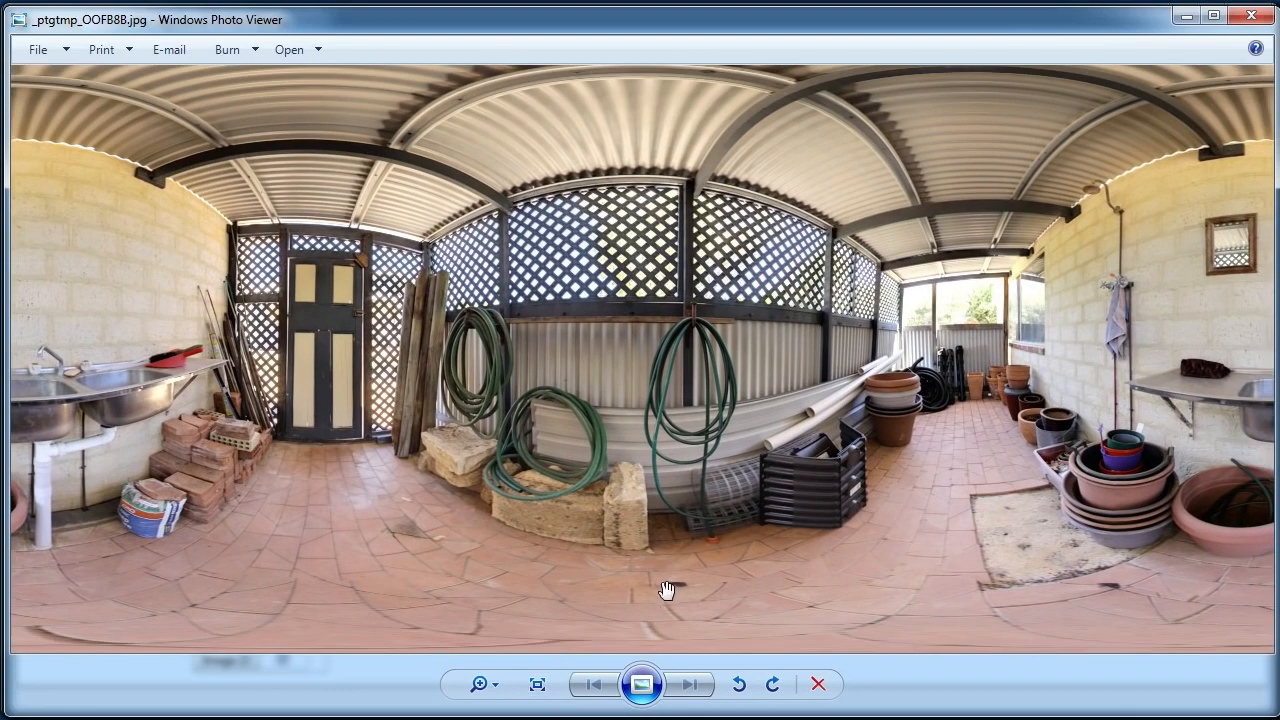
click(1250, 14)
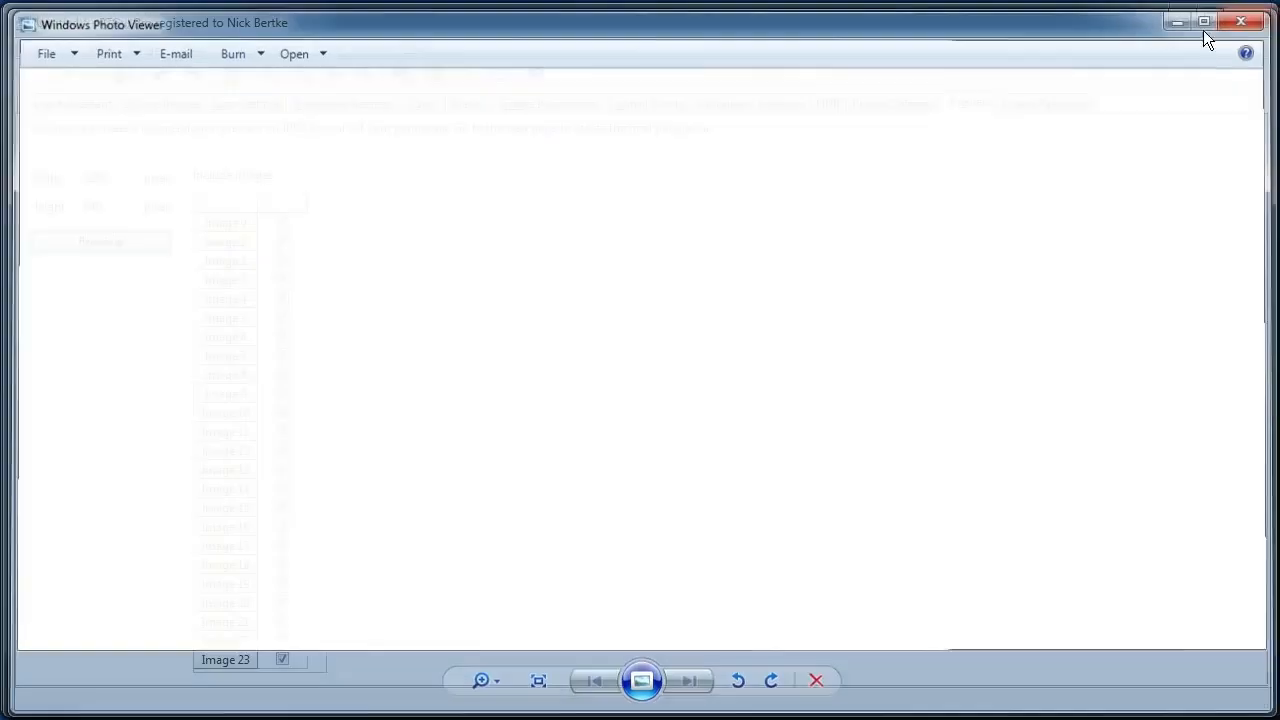
Fill the unmasked paved floor area of image 22 with green mask to force it into the panorama.
click(475, 104)
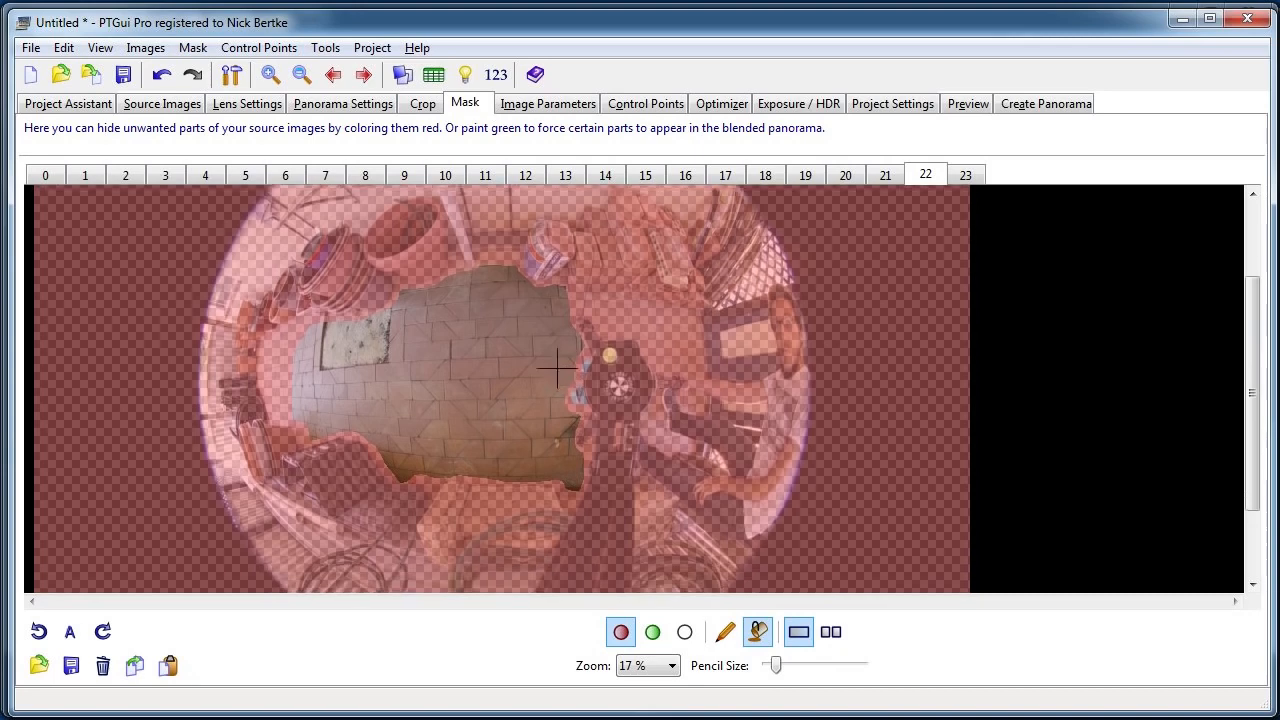
click(652, 632)
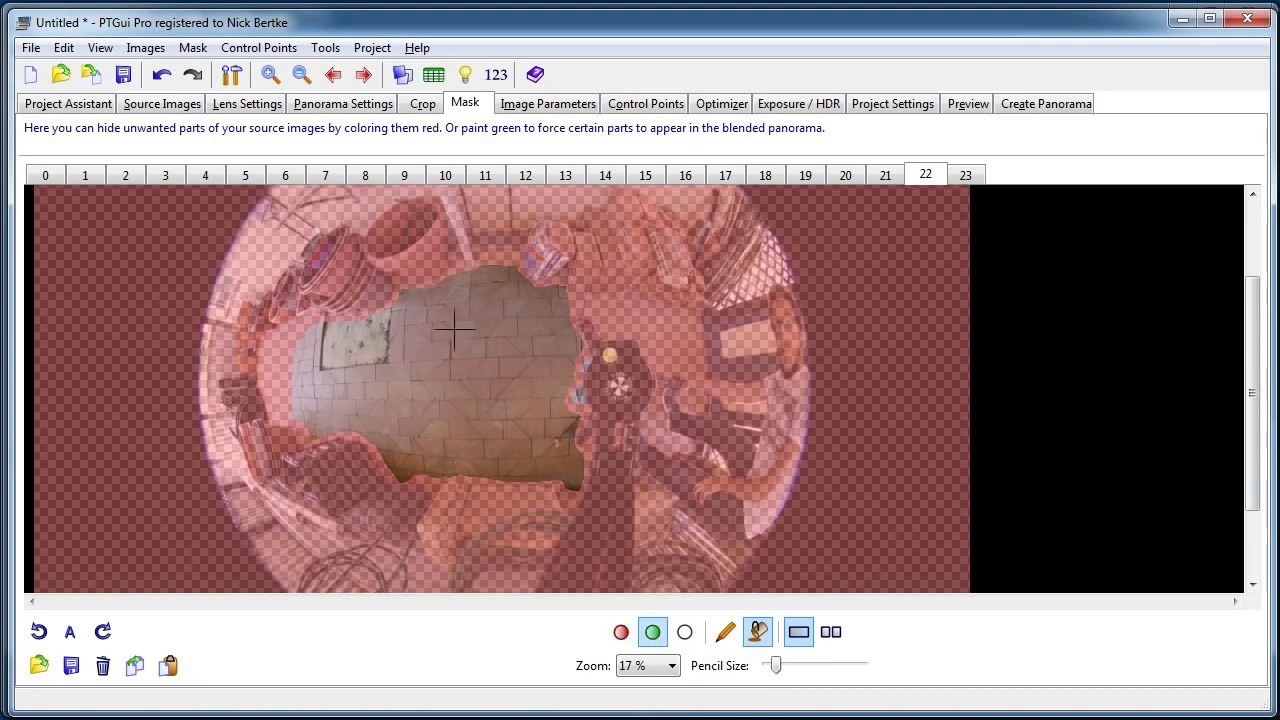
click(455, 418)
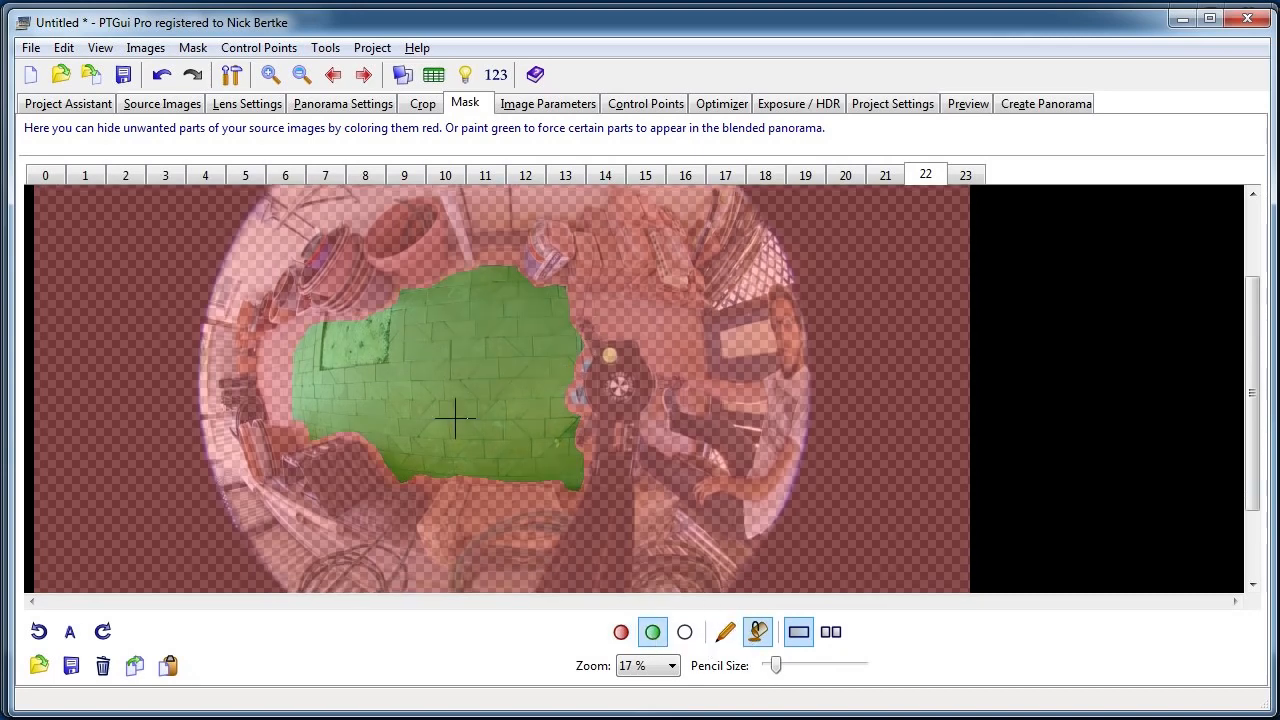
Generate a fresh panorama preview with the green floor mask applied and check the paving and stone slab.
click(968, 104)
click(168, 248)
click(212, 276)
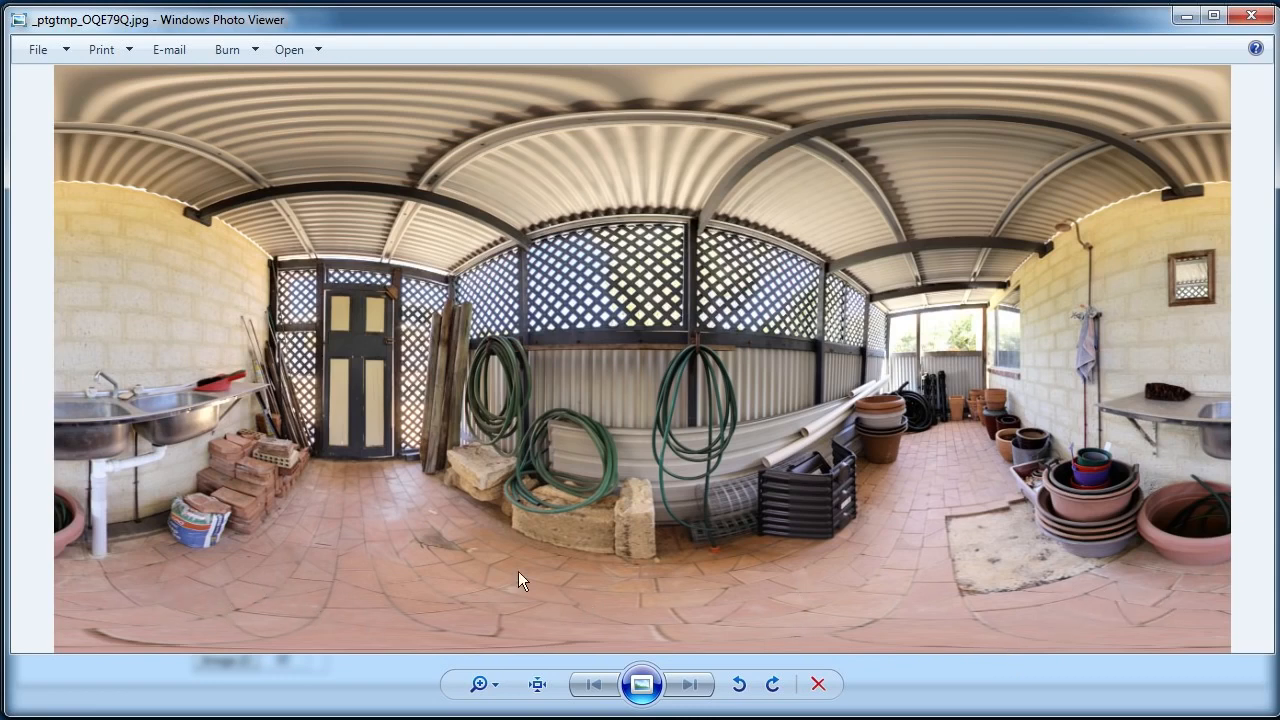
Set the final panorama's output size to 3200 × 1600 pixels and output LDR blend planes instead of the tone mapped panorama.
click(1262, 22)
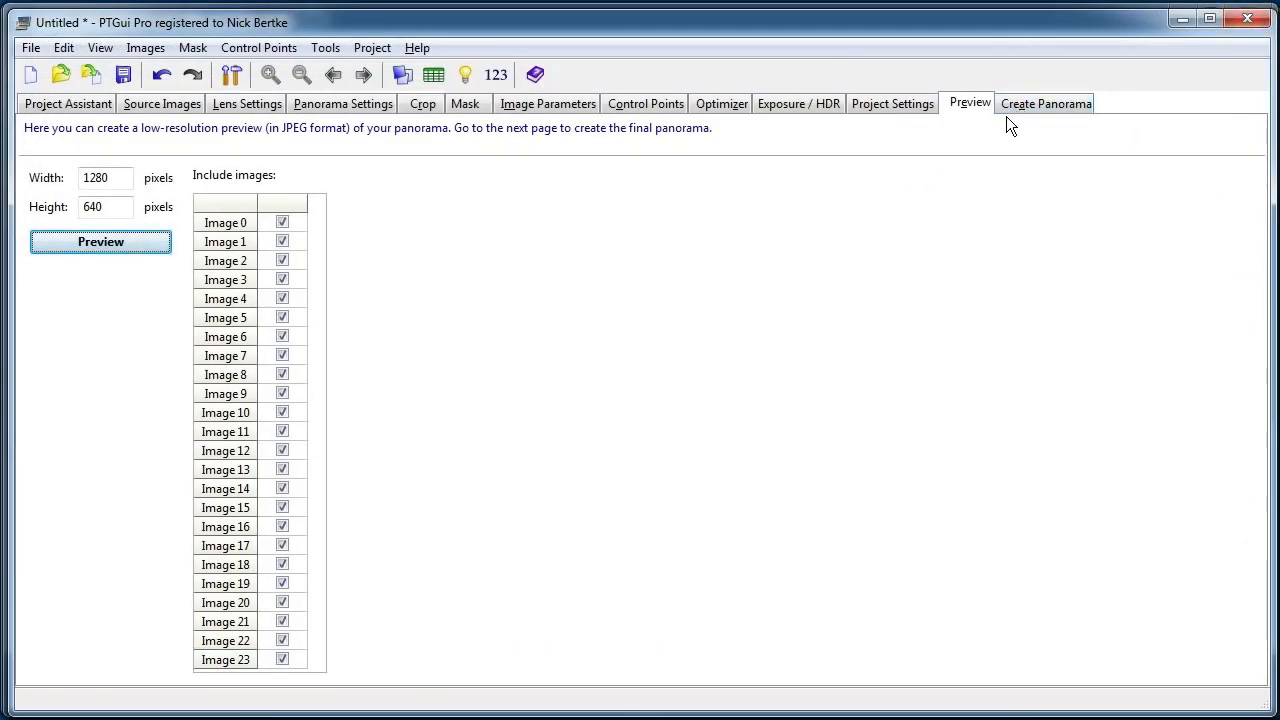
click(1030, 106)
key(Tab)
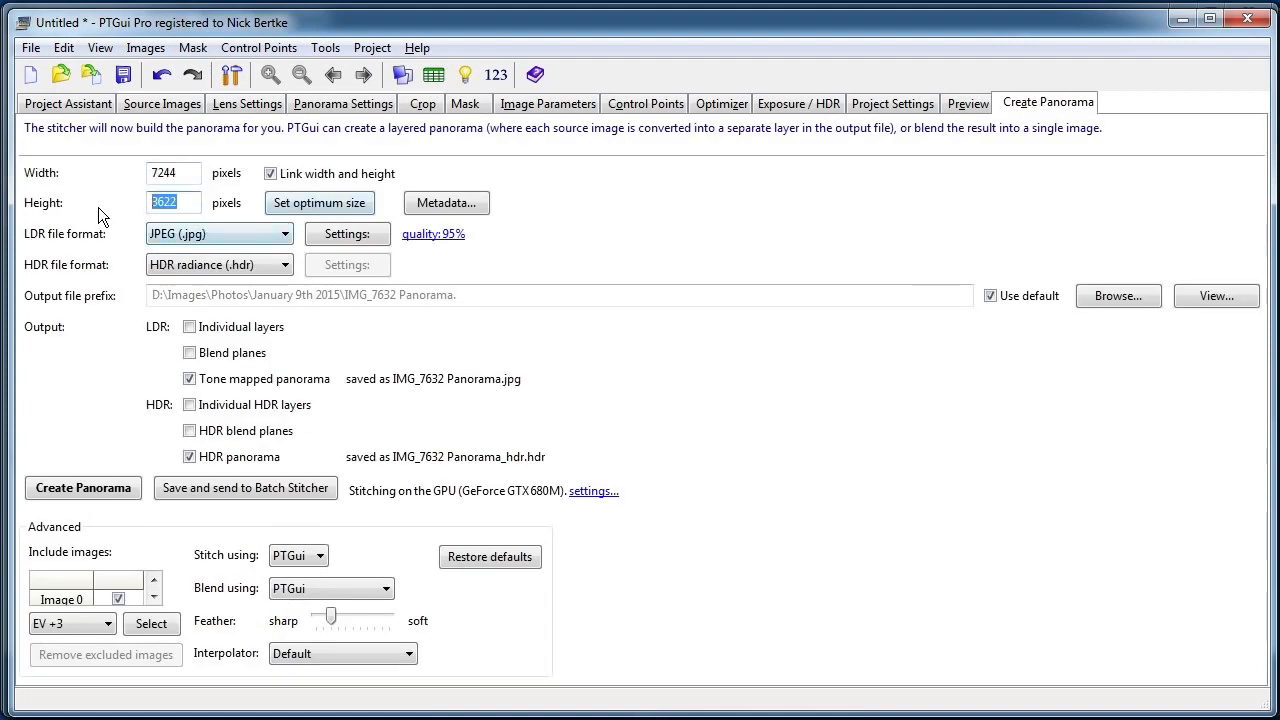
text(1600)
double_click(168, 174)
double_click(174, 203)
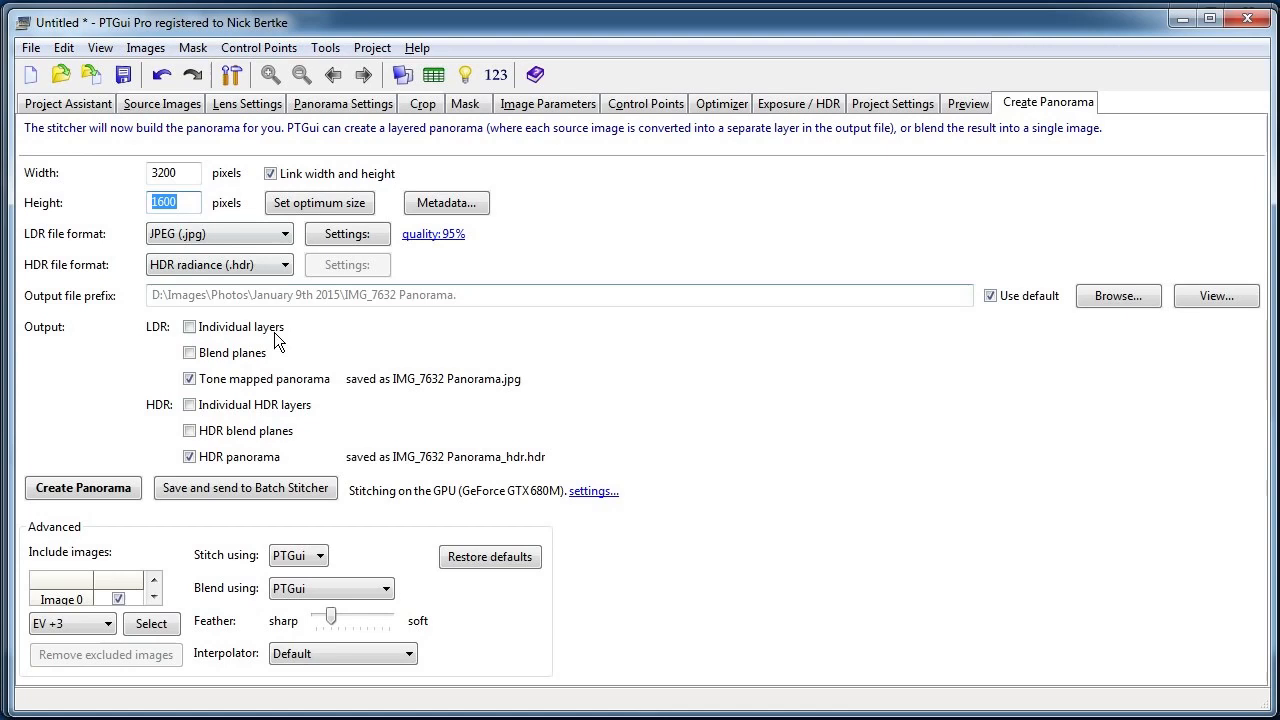
click(223, 376)
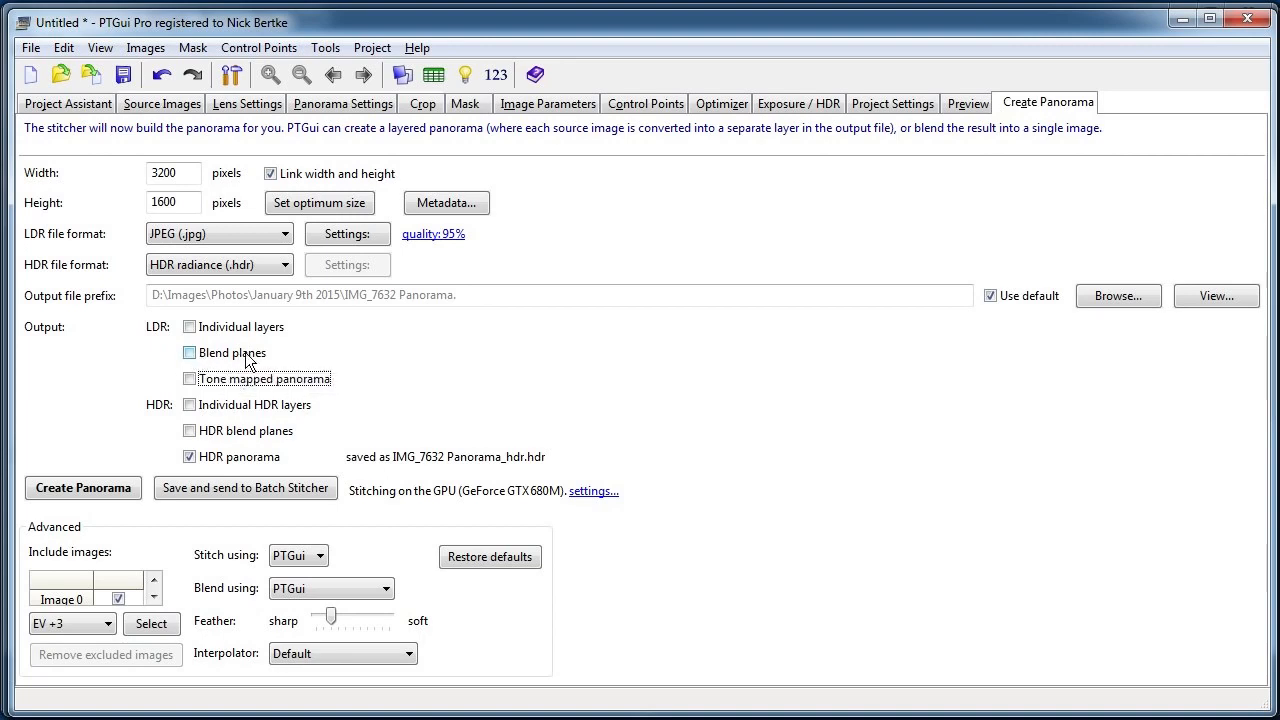
click(205, 356)
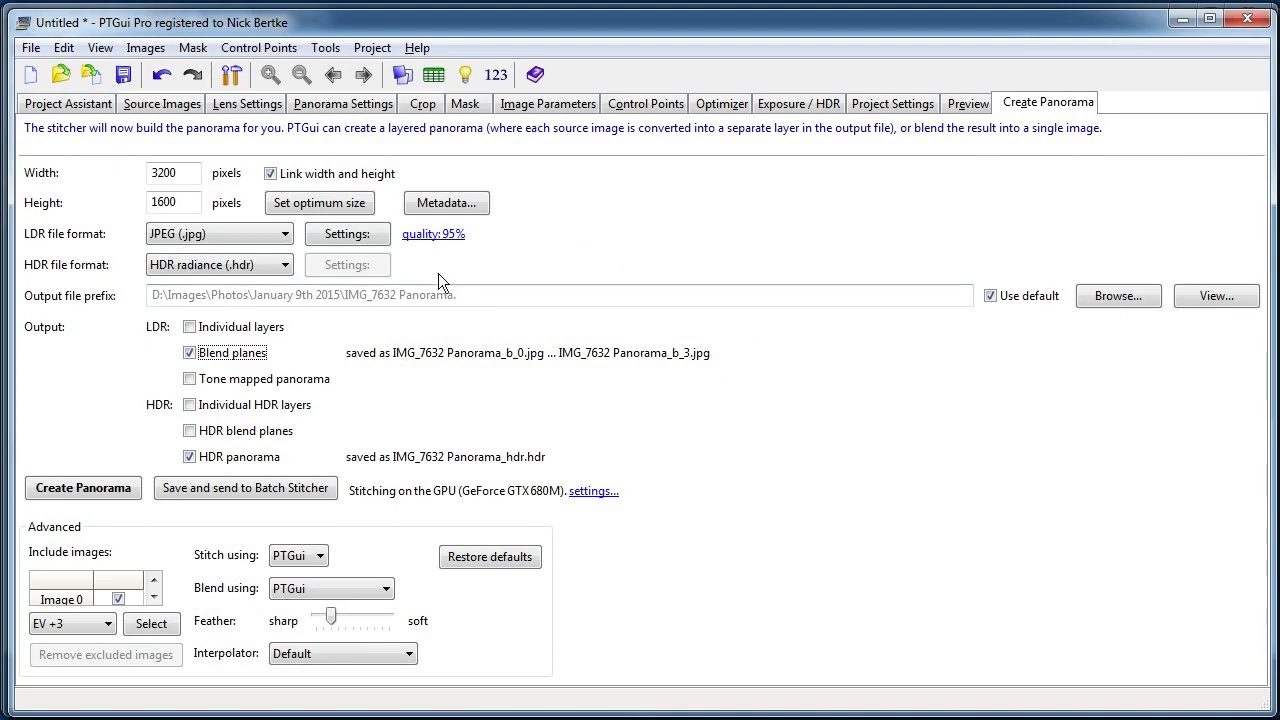
Replace the default output file name with GardenShed in the January 9th 2015 folder and create the panorama.
click(991, 296)
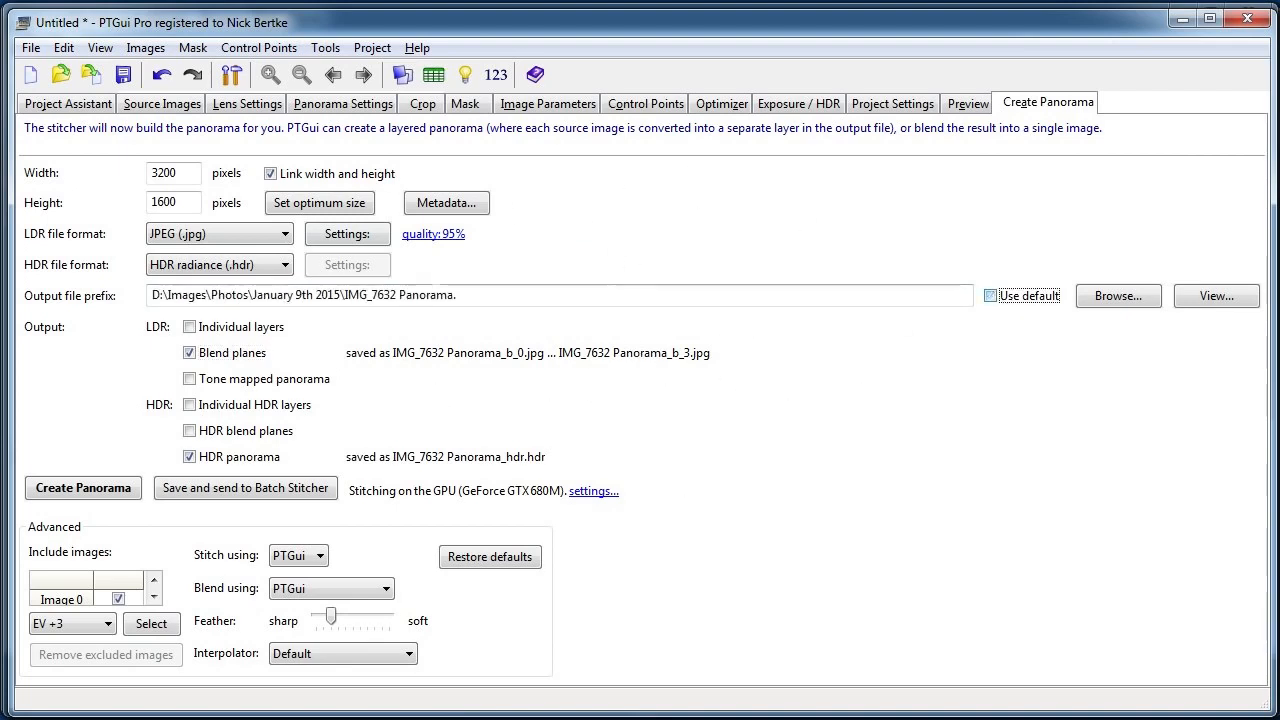
click(347, 295)
drag(347, 295, 447, 295)
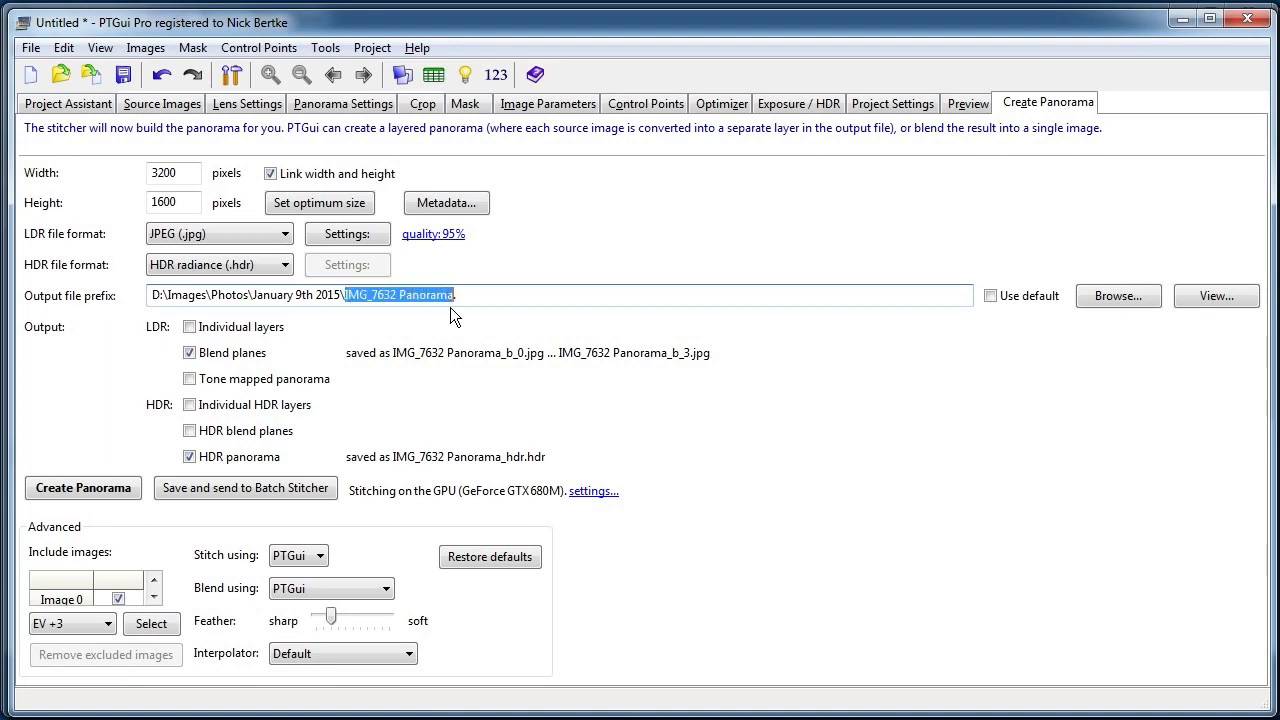
text(GardenShed)
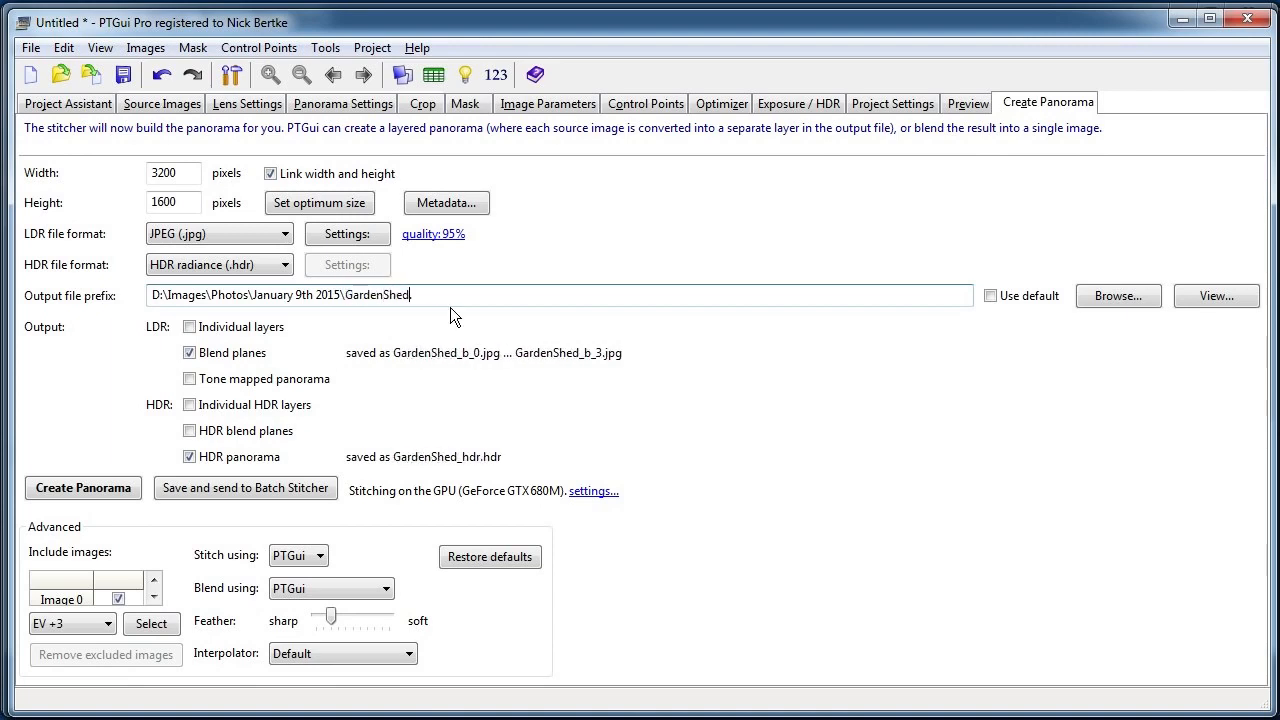
click(119, 486)
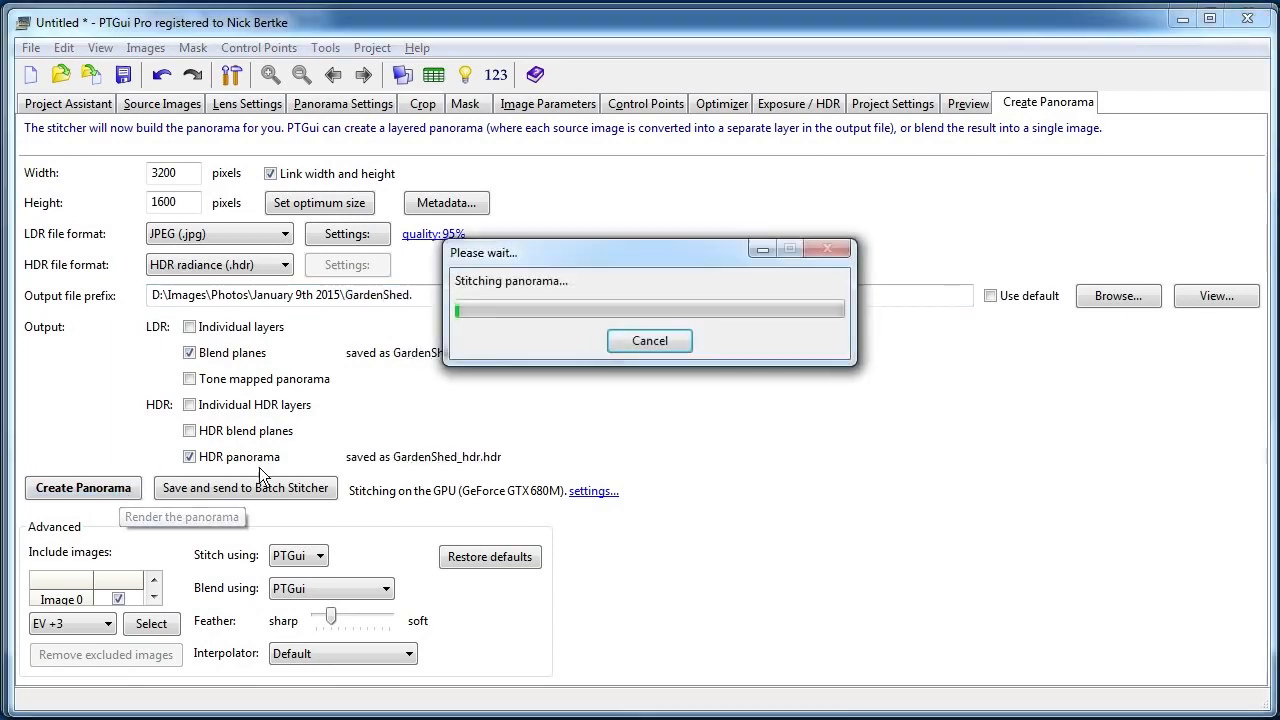
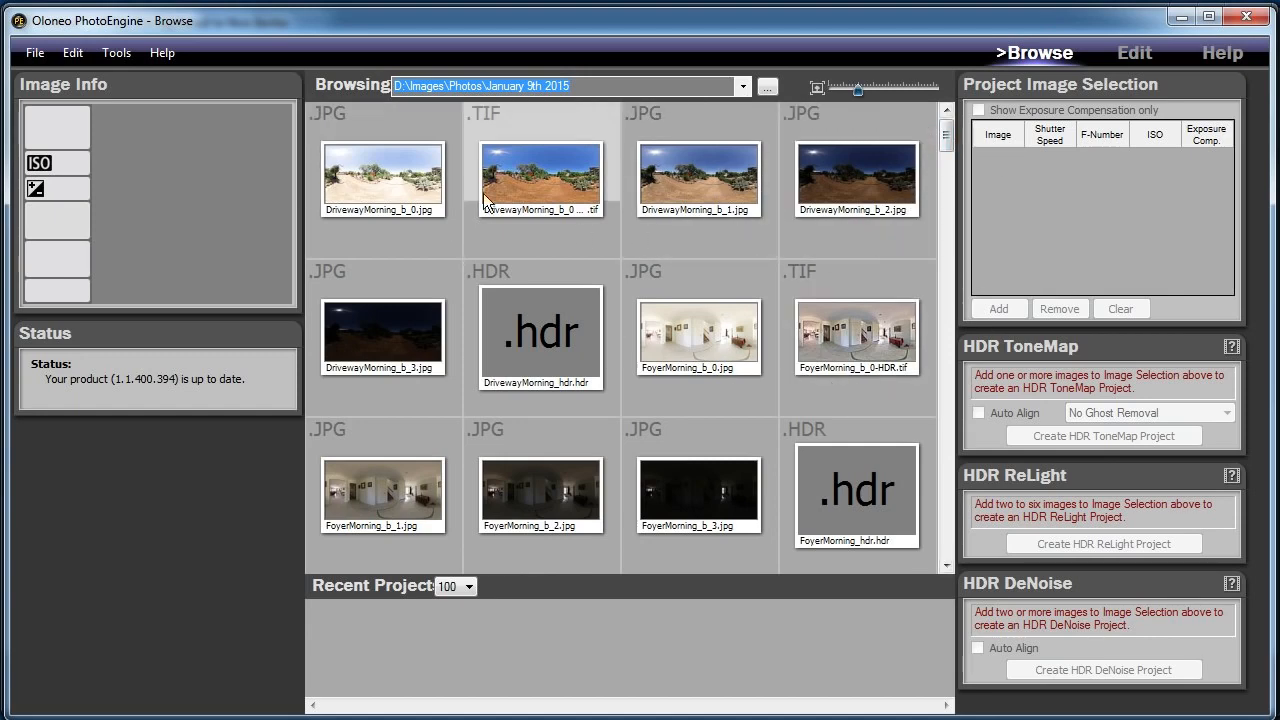
Switch to Oloneo PhotoEngine and refresh the January 9th 2015 folder by browsing to December 29th 2014 and back.
click(742, 84)
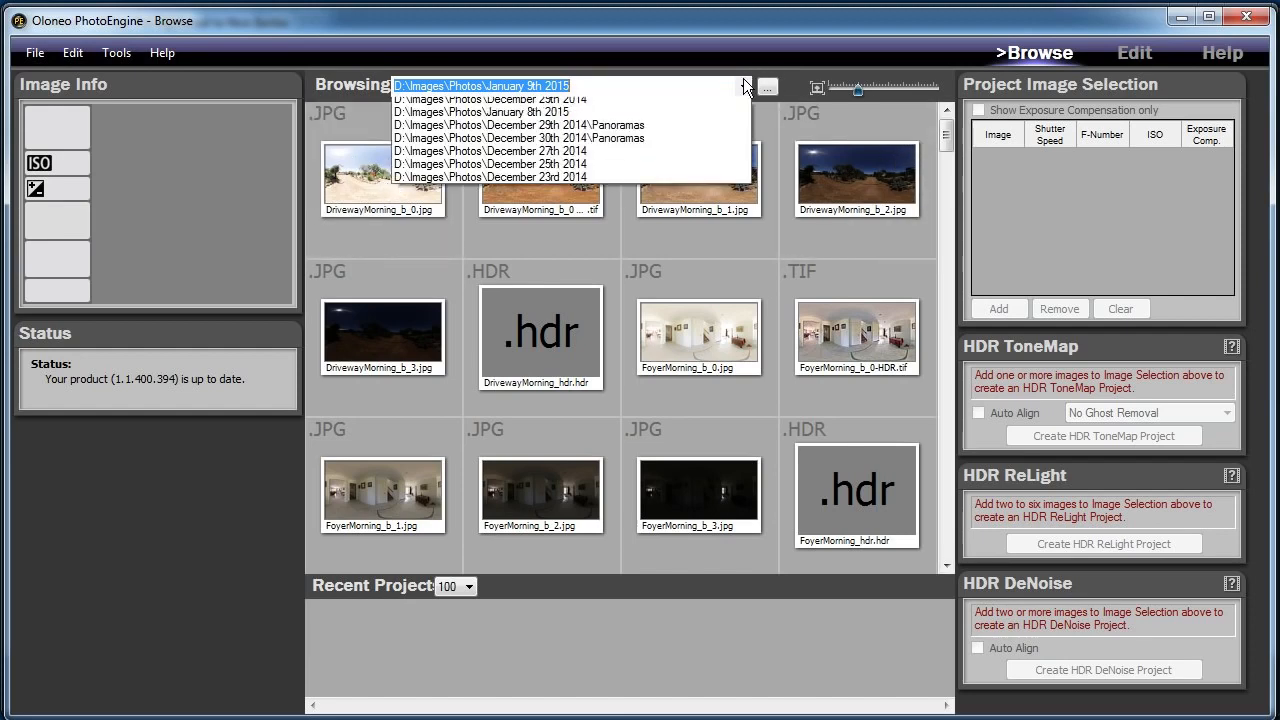
click(705, 131)
click(738, 86)
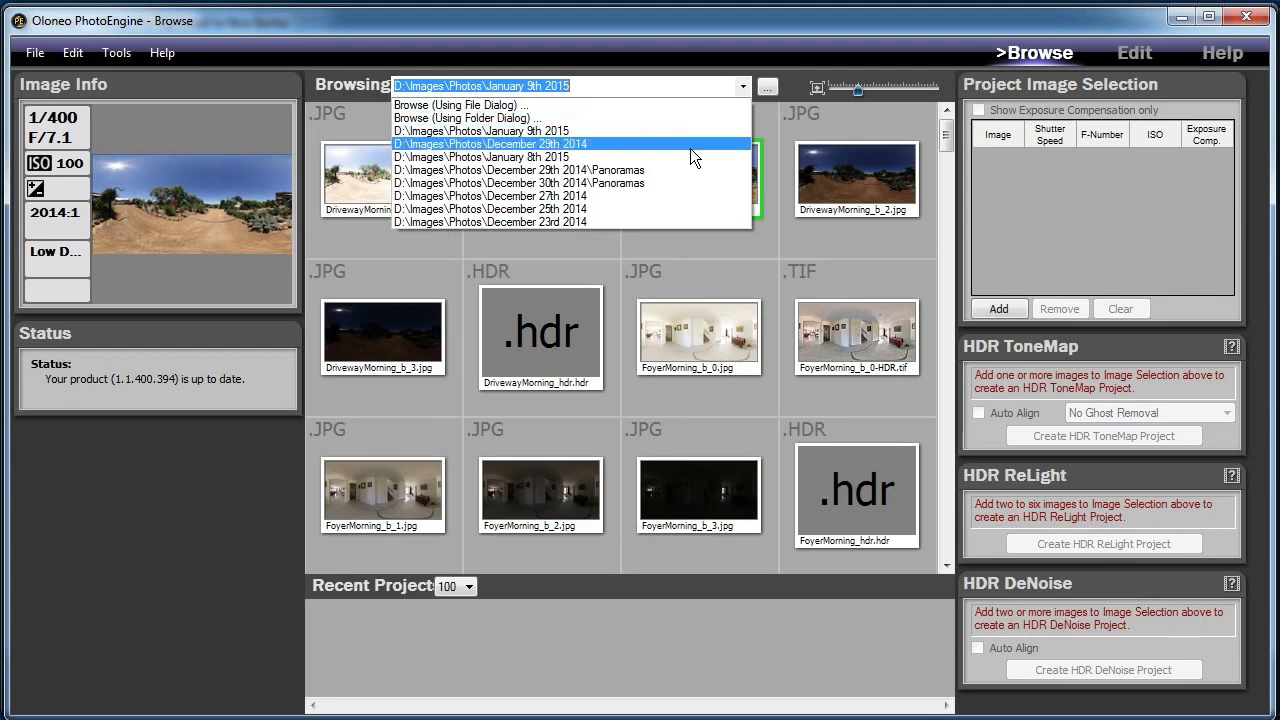
click(690, 148)
click(742, 86)
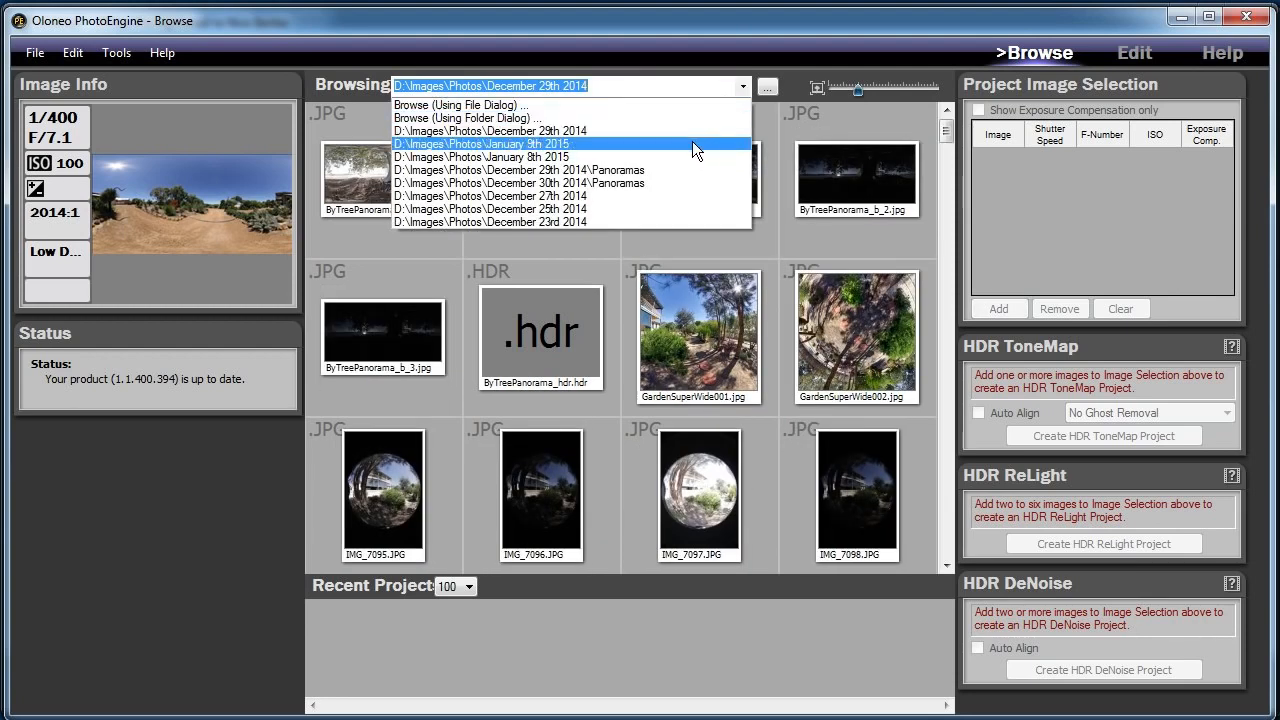
click(692, 144)
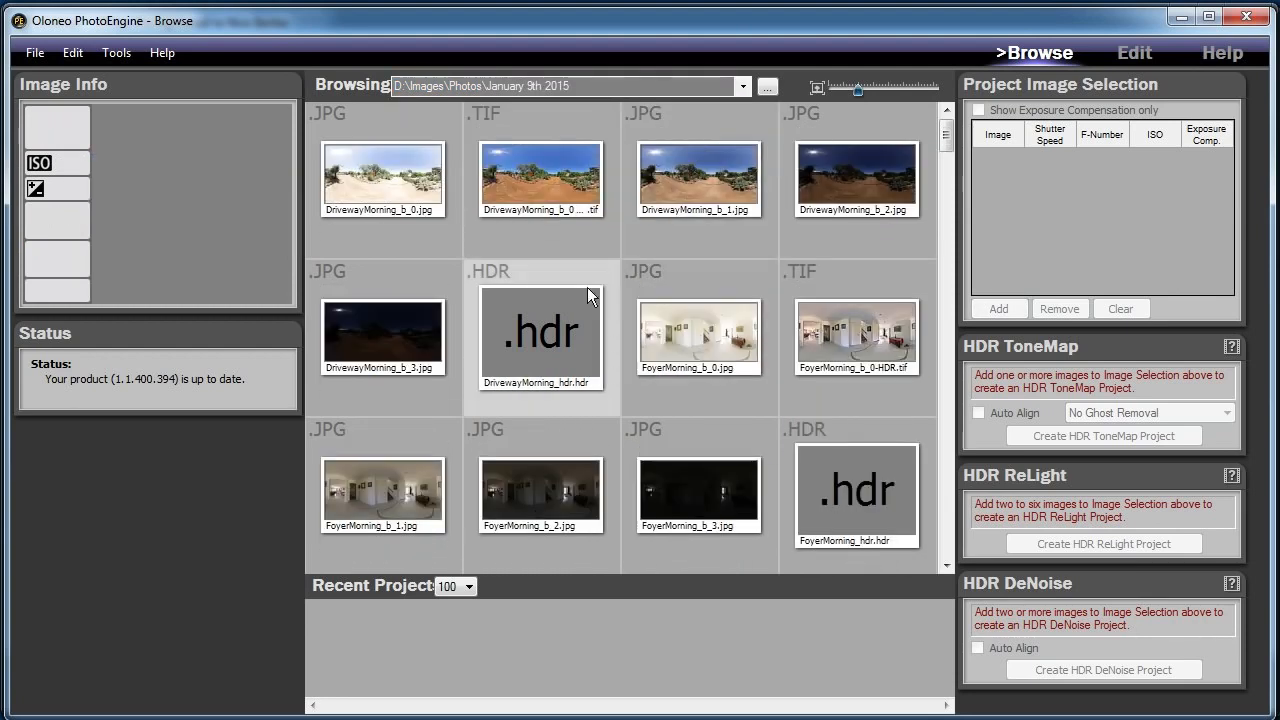
Add GardenShed_b_0.jpg through GardenShed_b_3.jpg to the project image selection and create an HDR ToneMap project from them.
mouse_move(903, 298)
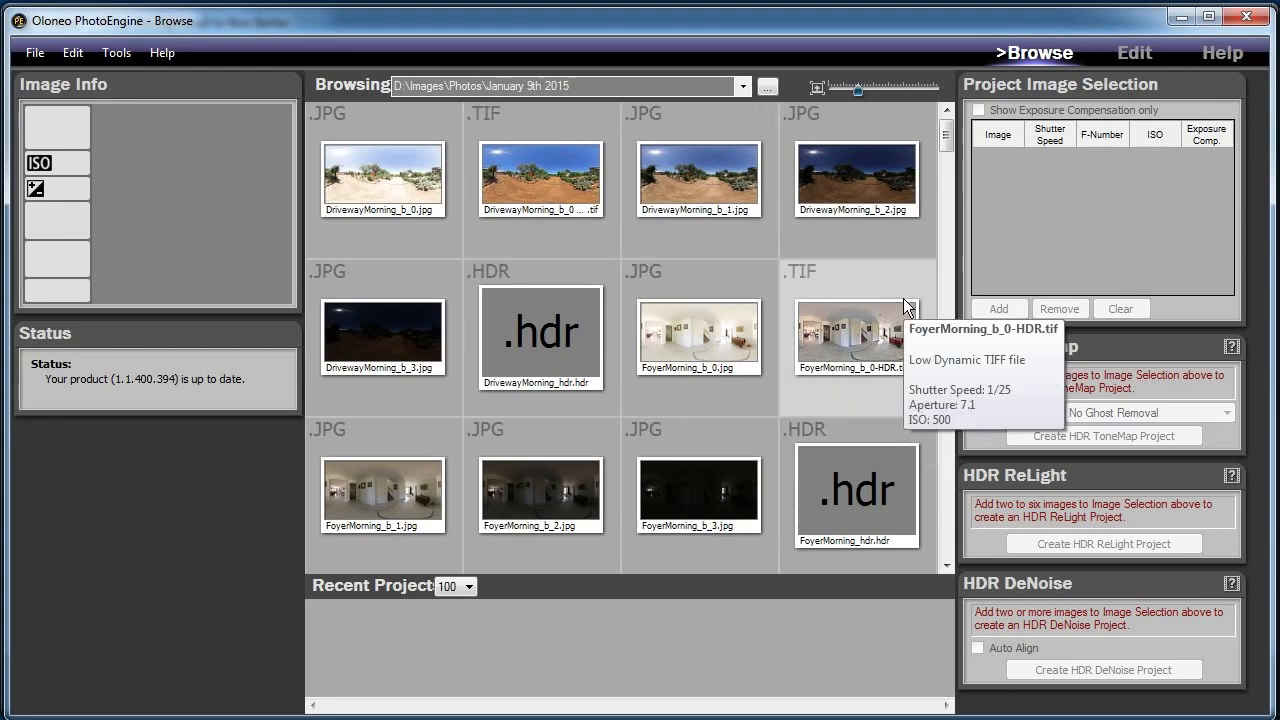
mouse_move(606, 163)
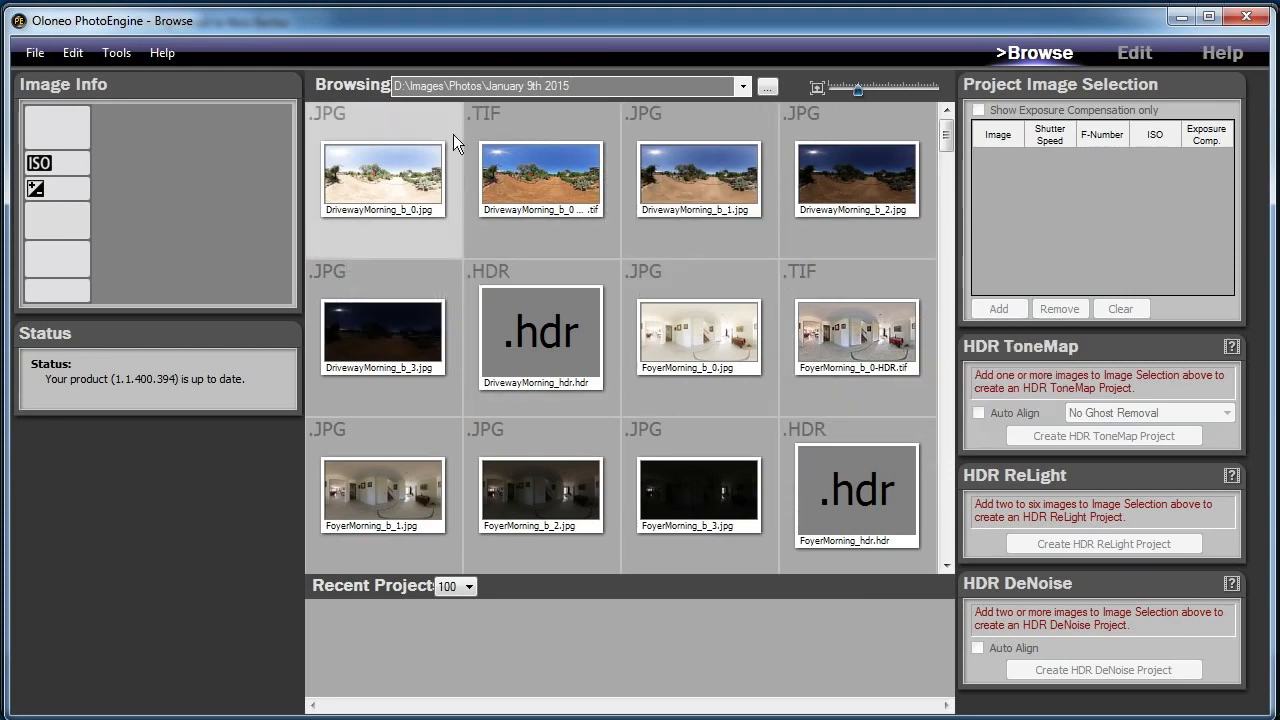
drag(942, 140, 941, 178)
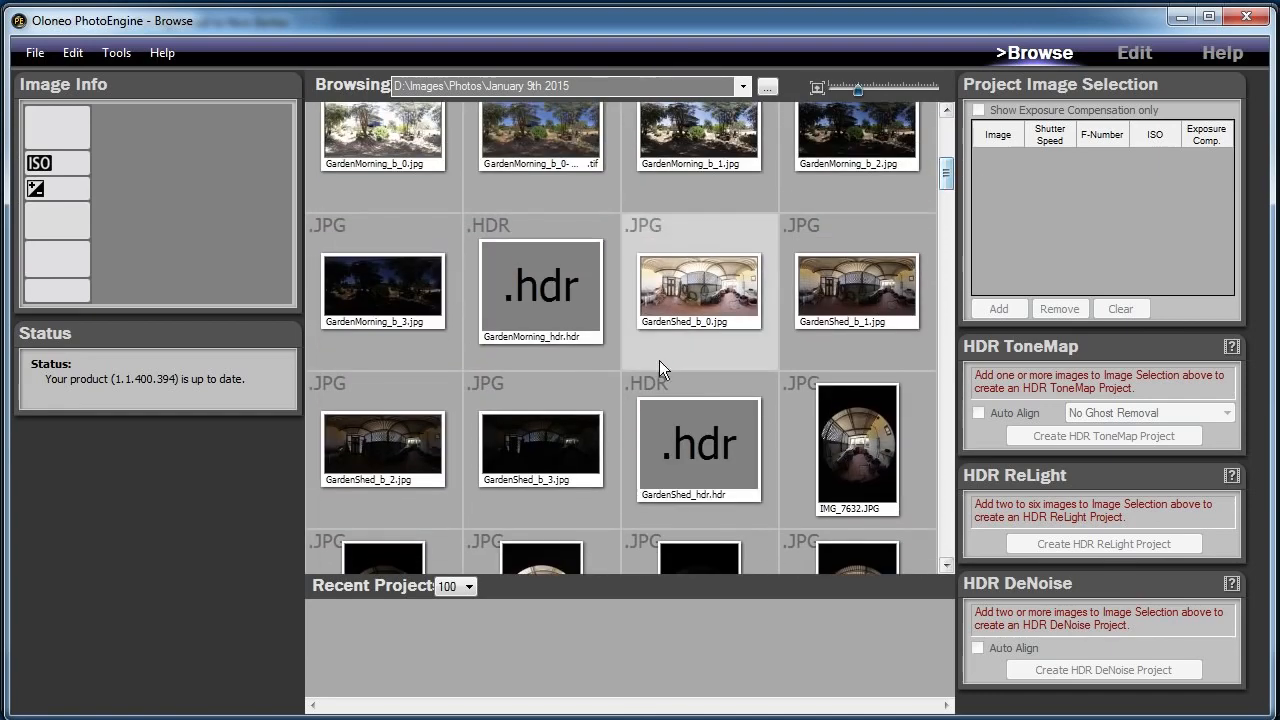
click(716, 306)
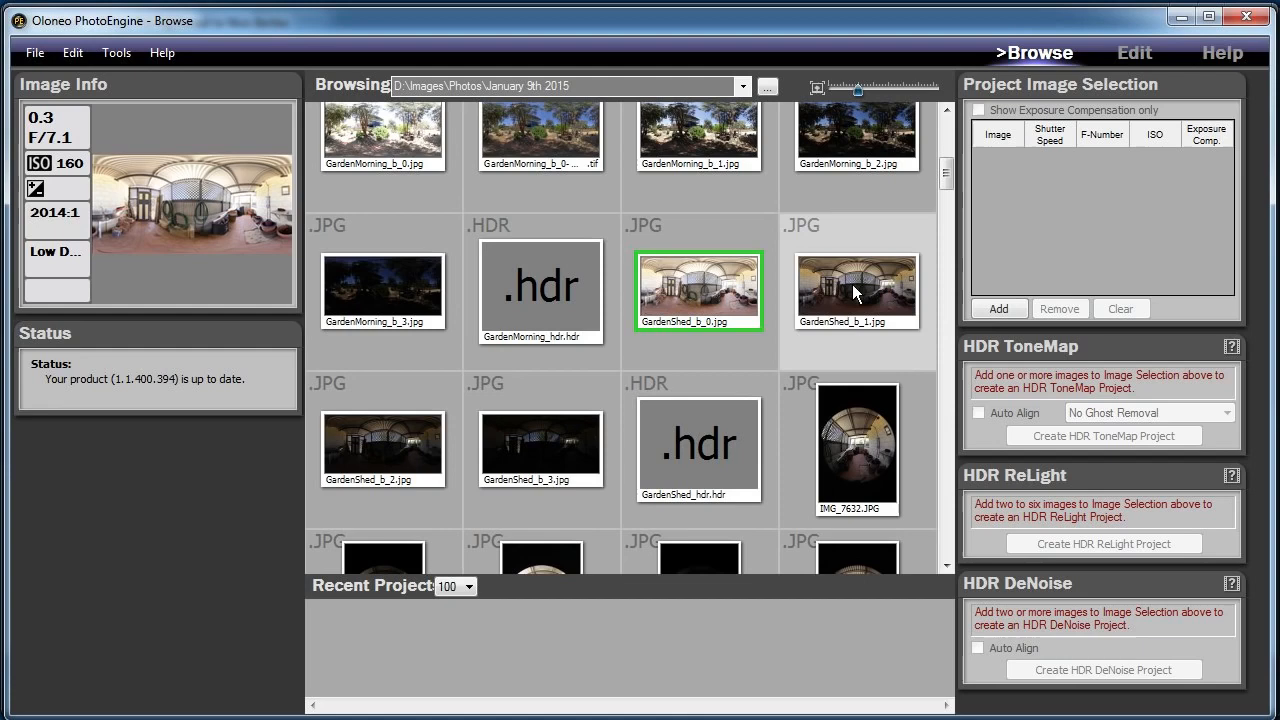
shift+click(530, 437)
click(996, 309)
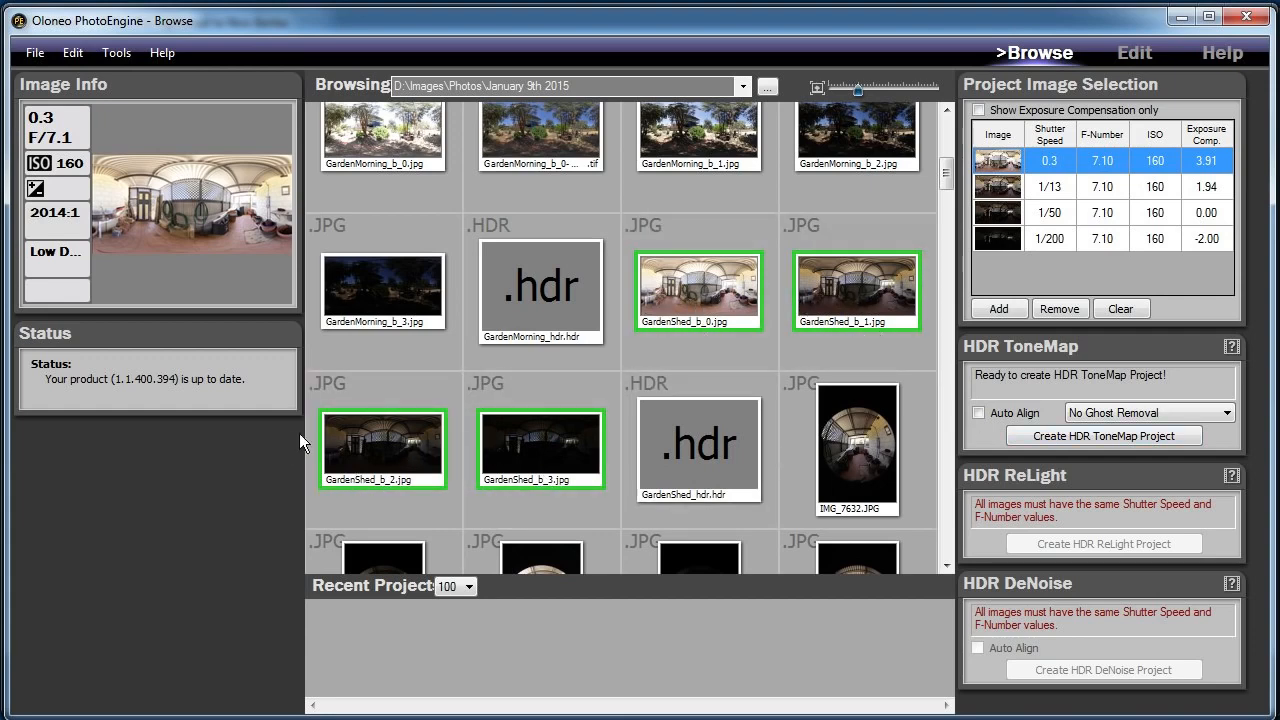
click(1091, 438)
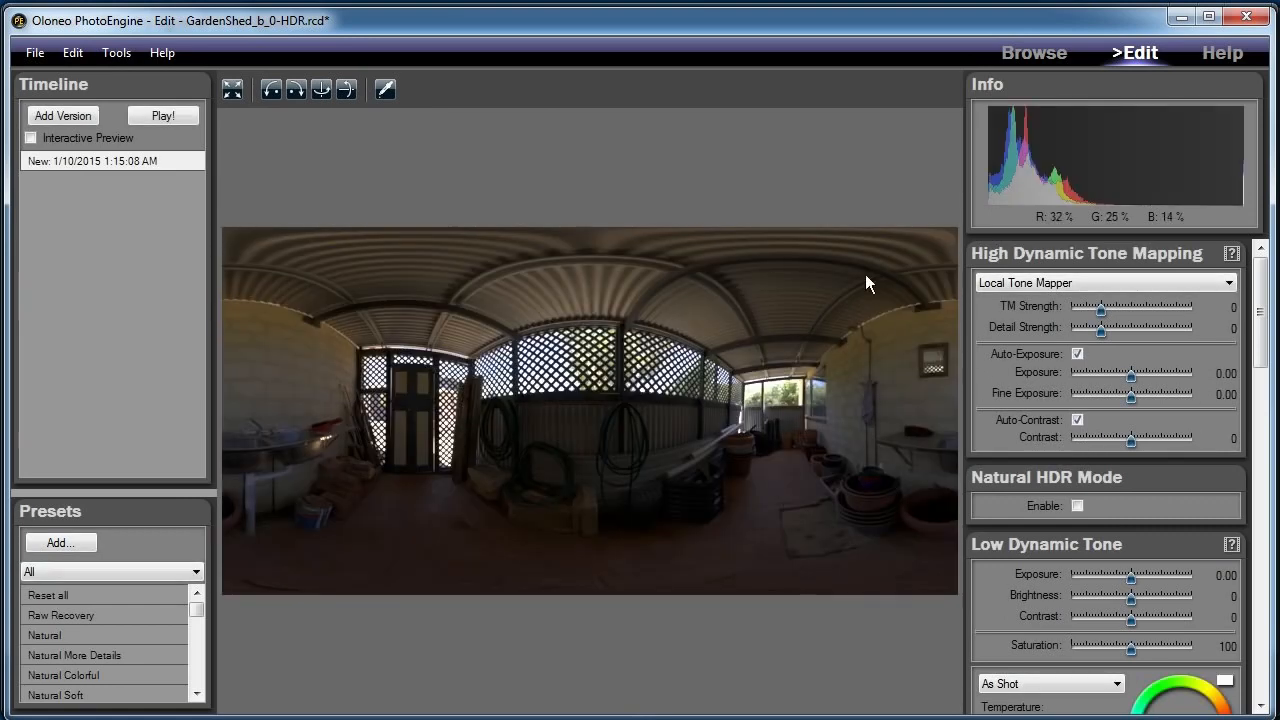
Use the Advanced Local Tone Mapper for the shed panorama and enable Natural HDR Mode.
click(1042, 283)
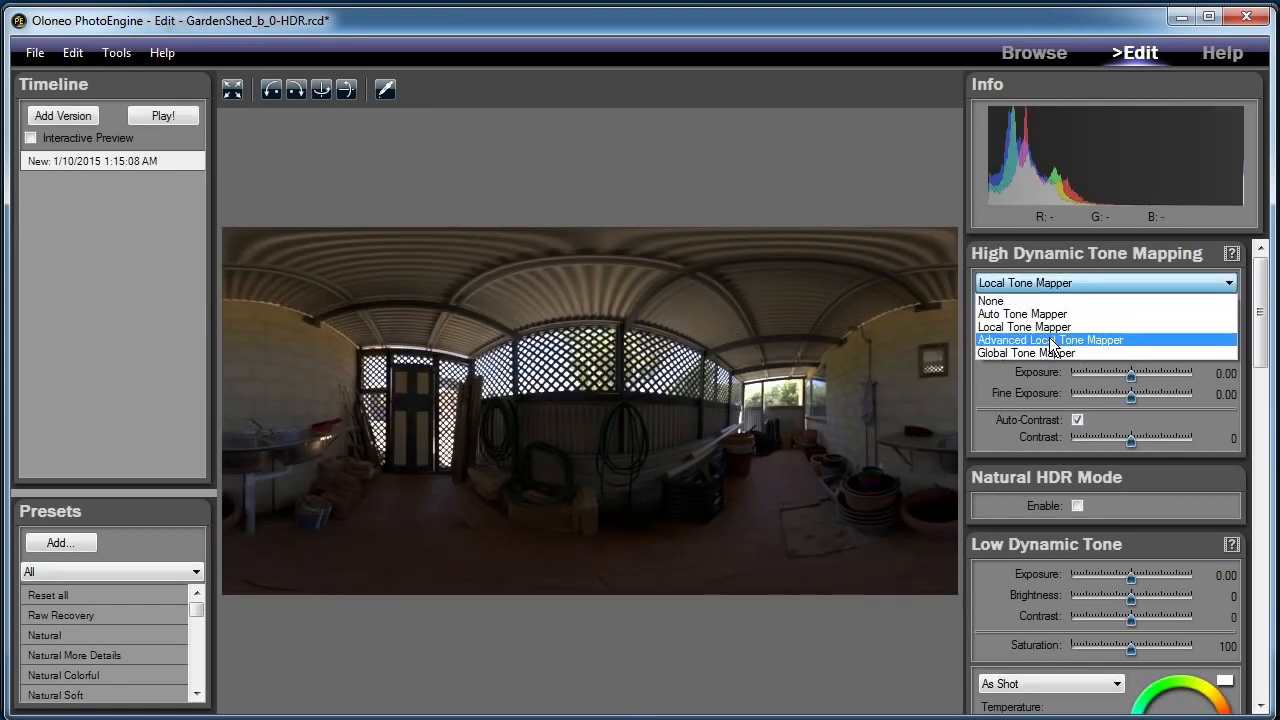
click(1175, 330)
scroll(1120, 420, down, 1)
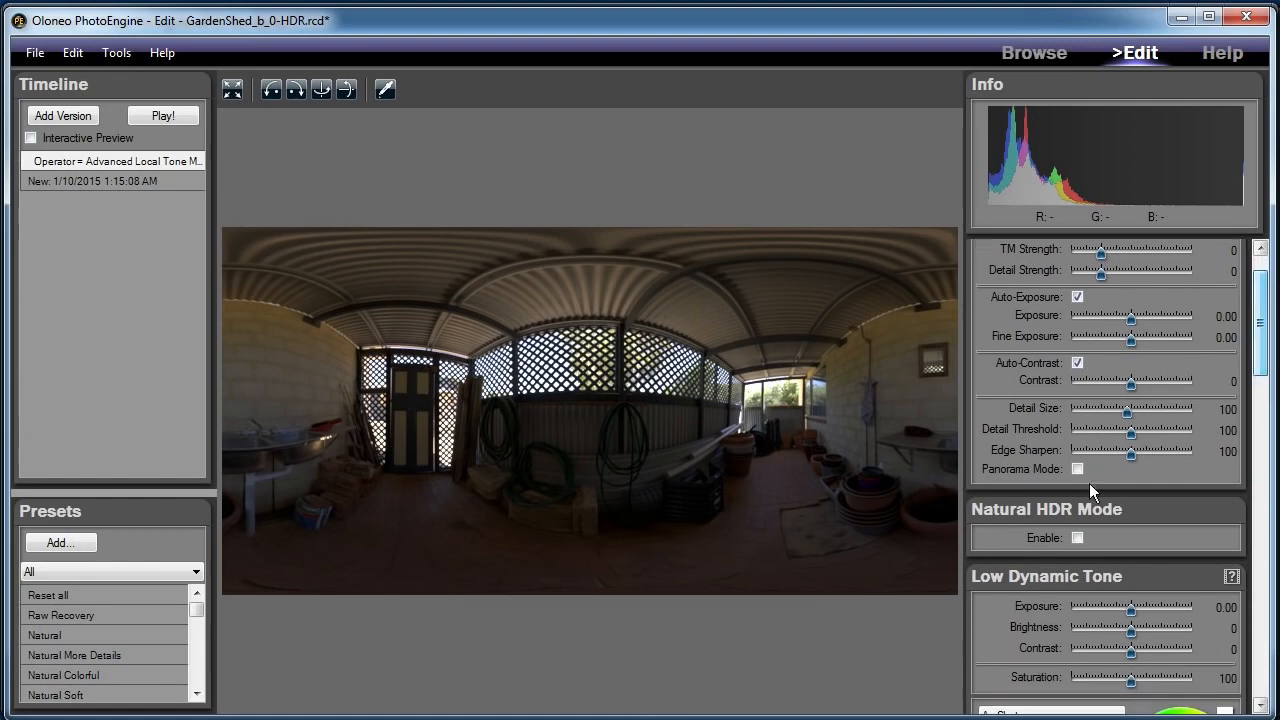
click(1079, 541)
Set the tone mapping's TM Strength to 57, Detail Strength to -30 and Fine Exposure to -0.17.
scroll(1262, 340, up, 1)
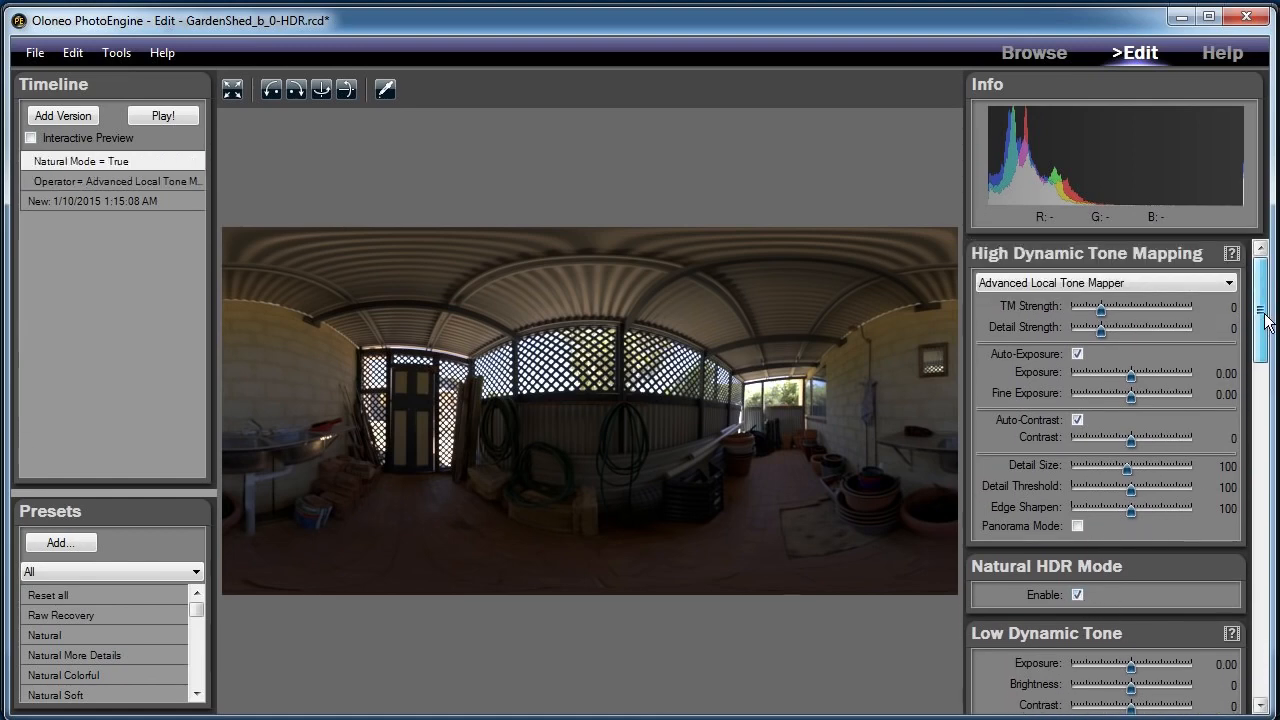
drag(1101, 310, 1151, 315)
drag(1153, 315, 1151, 315)
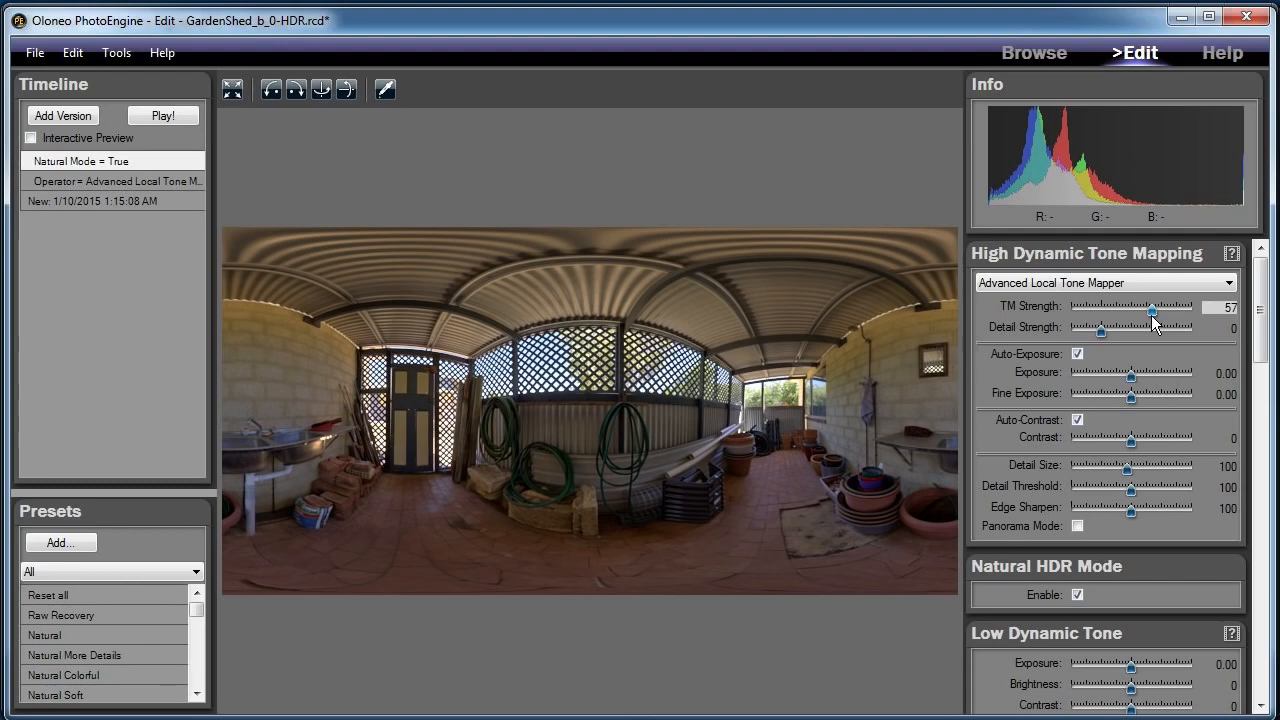
drag(1102, 335, 1093, 334)
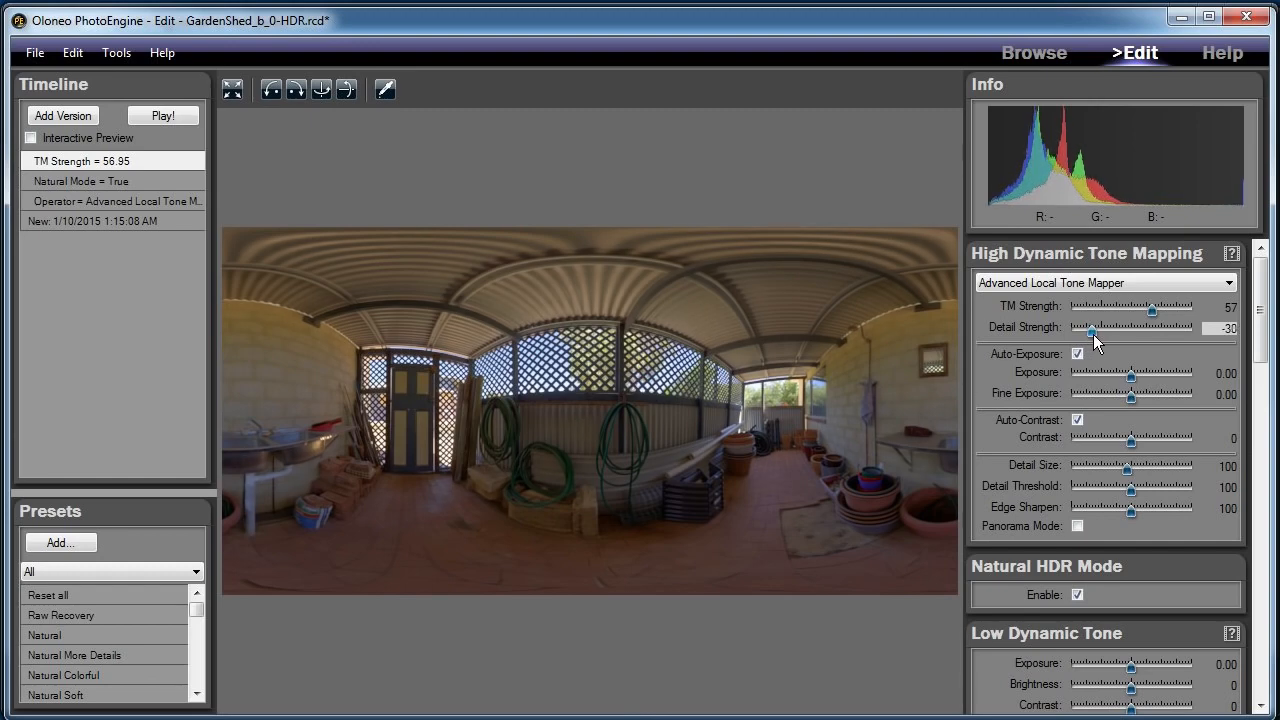
drag(1131, 402, 1117, 401)
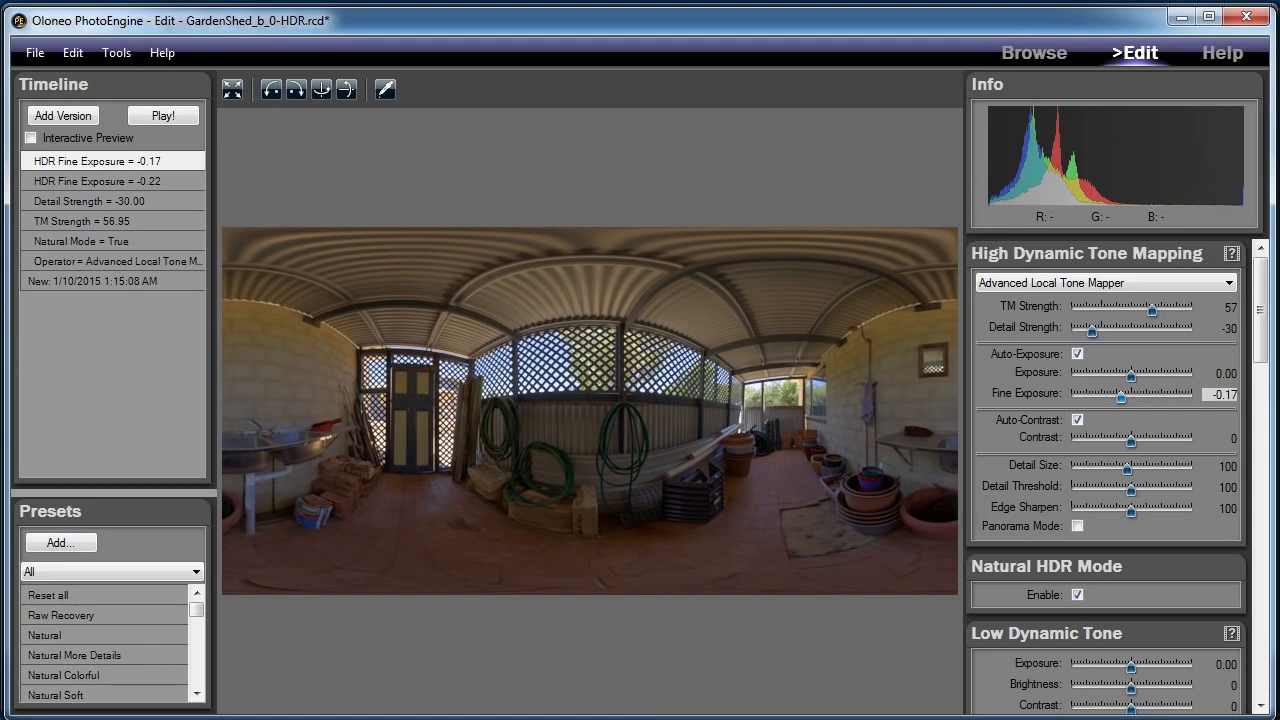
Export the tone-mapped panorama as GardenShed_b_0-HDR.tif in sRGB, 16 bits/component, 300 pixels/inch, with LZW compression.
click(34, 52)
mouse_move(100, 182)
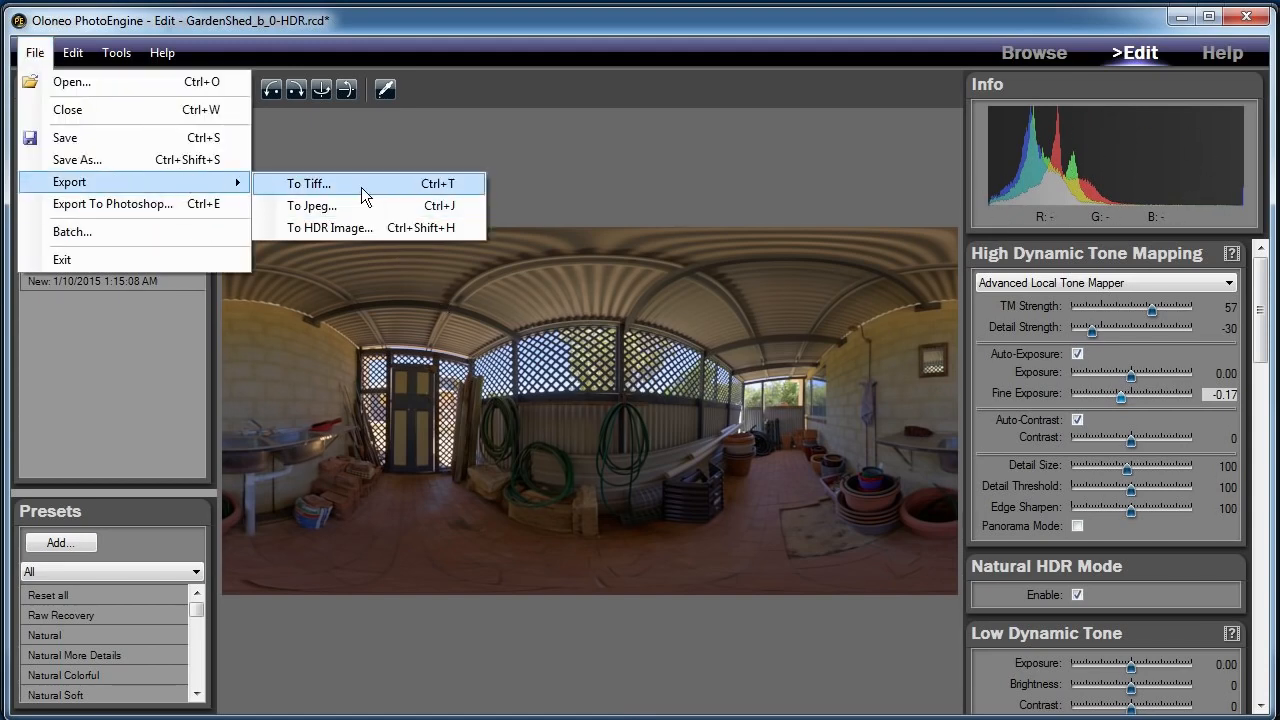
click(361, 184)
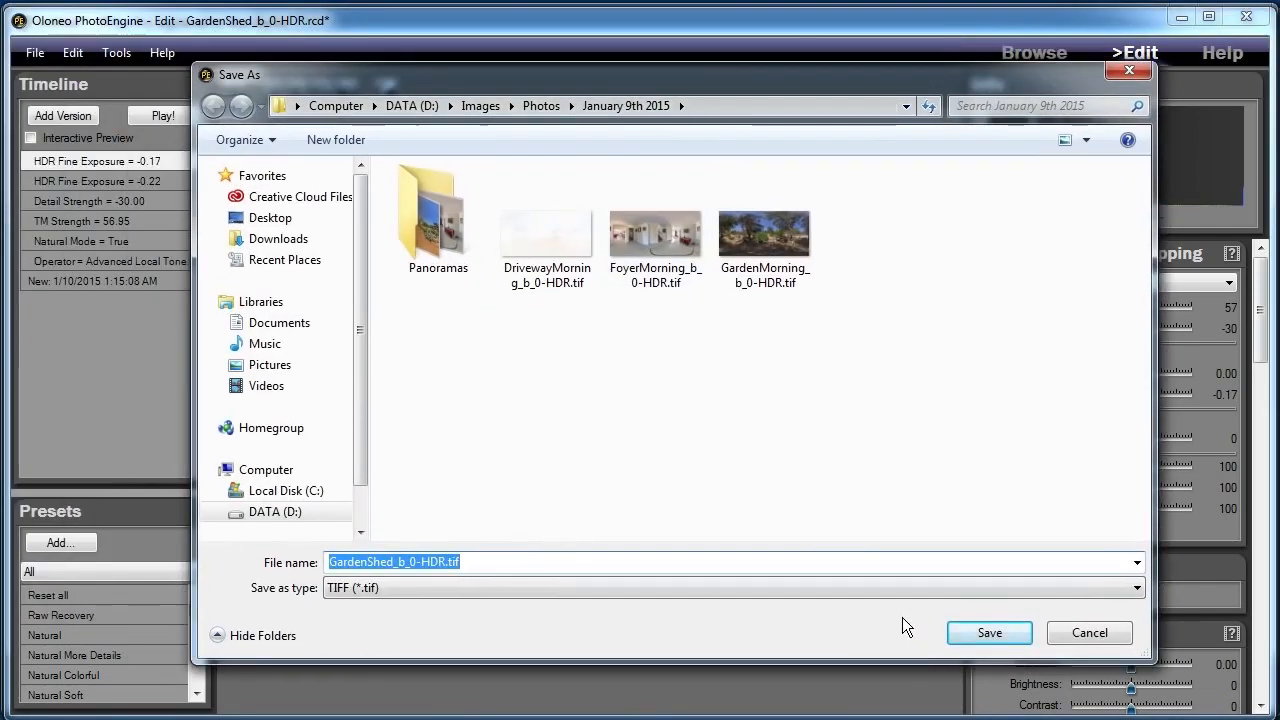
click(980, 625)
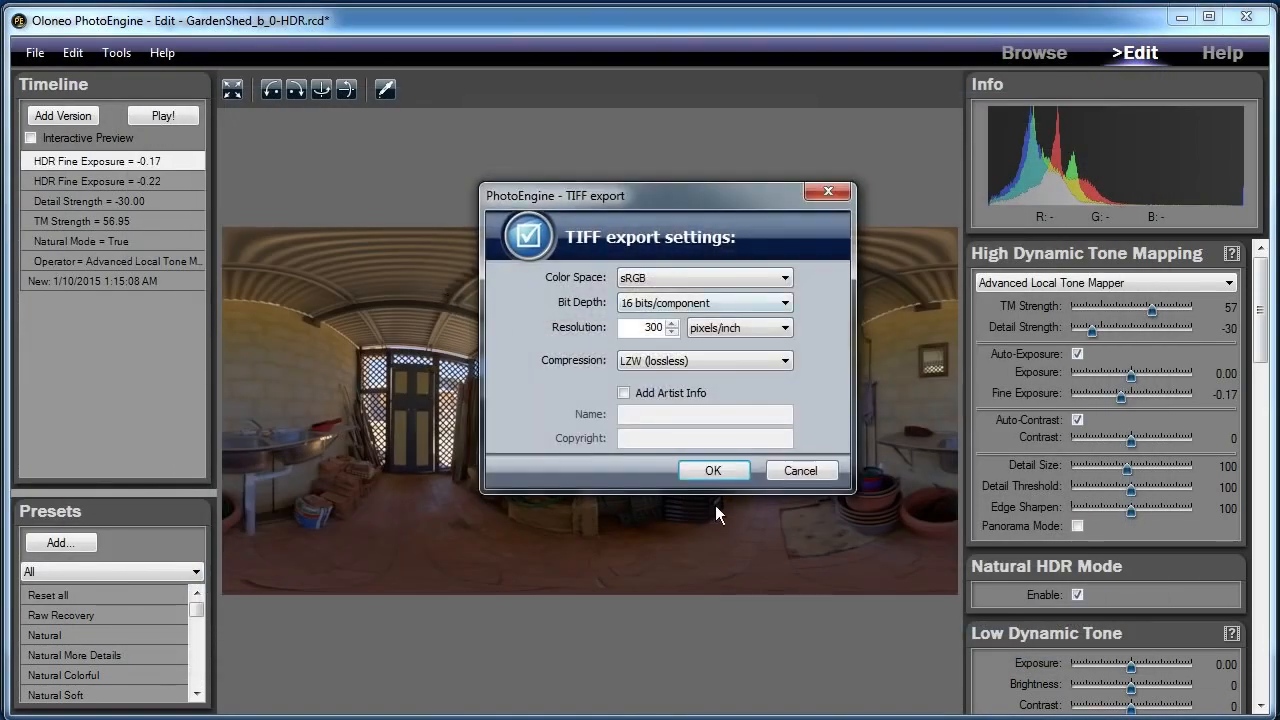
click(714, 468)
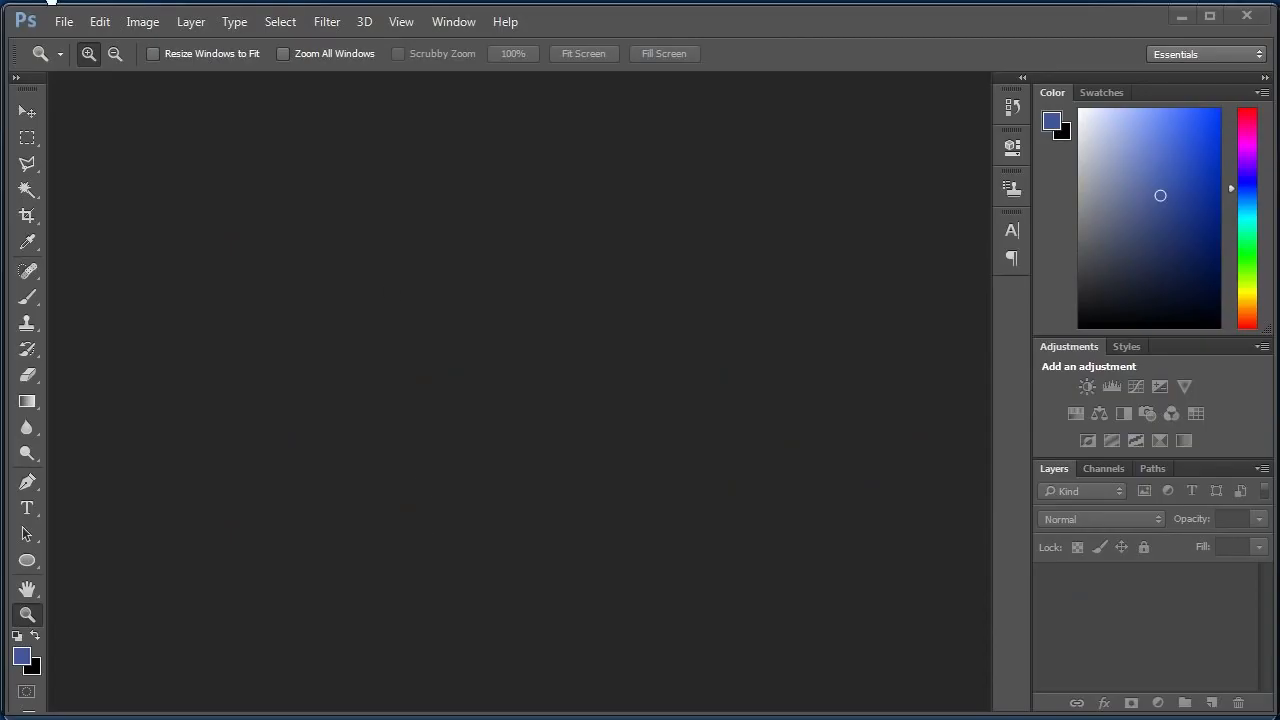
Switch to Photoshop and open GardenShed_b_0-HDR.tif from the January 9th 2015 folder.
click(63, 21)
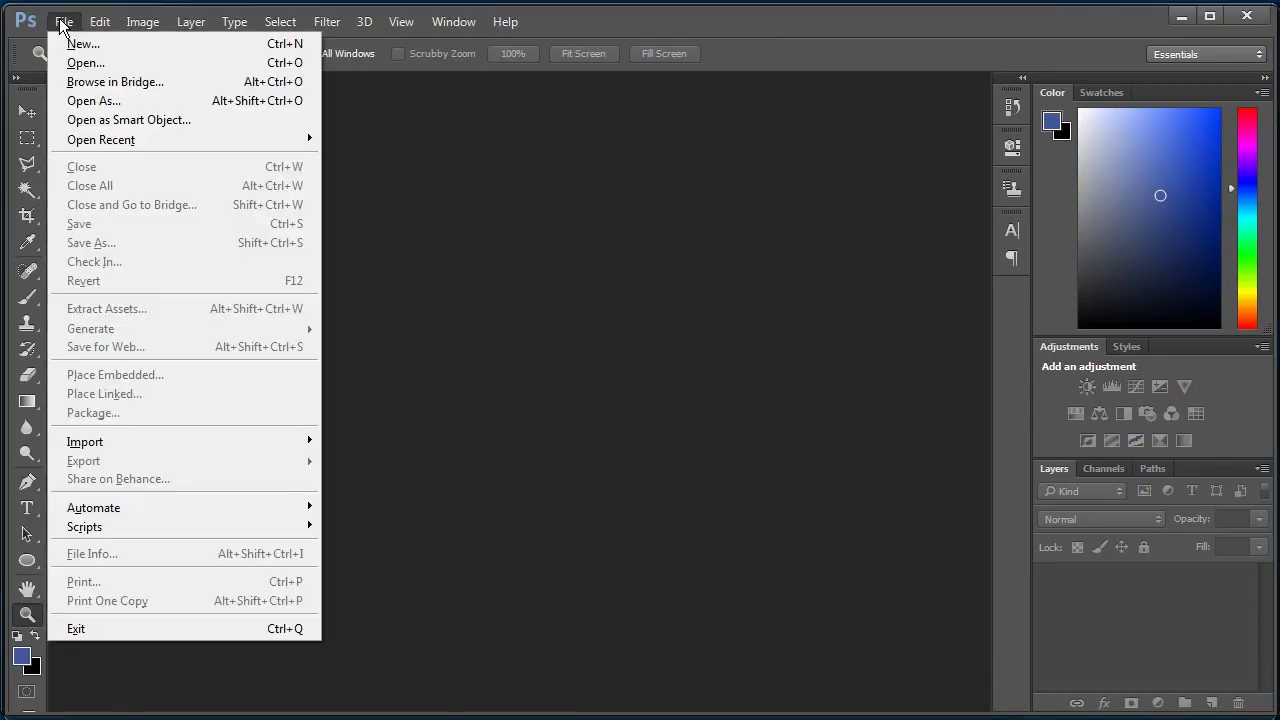
click(117, 65)
click(690, 285)
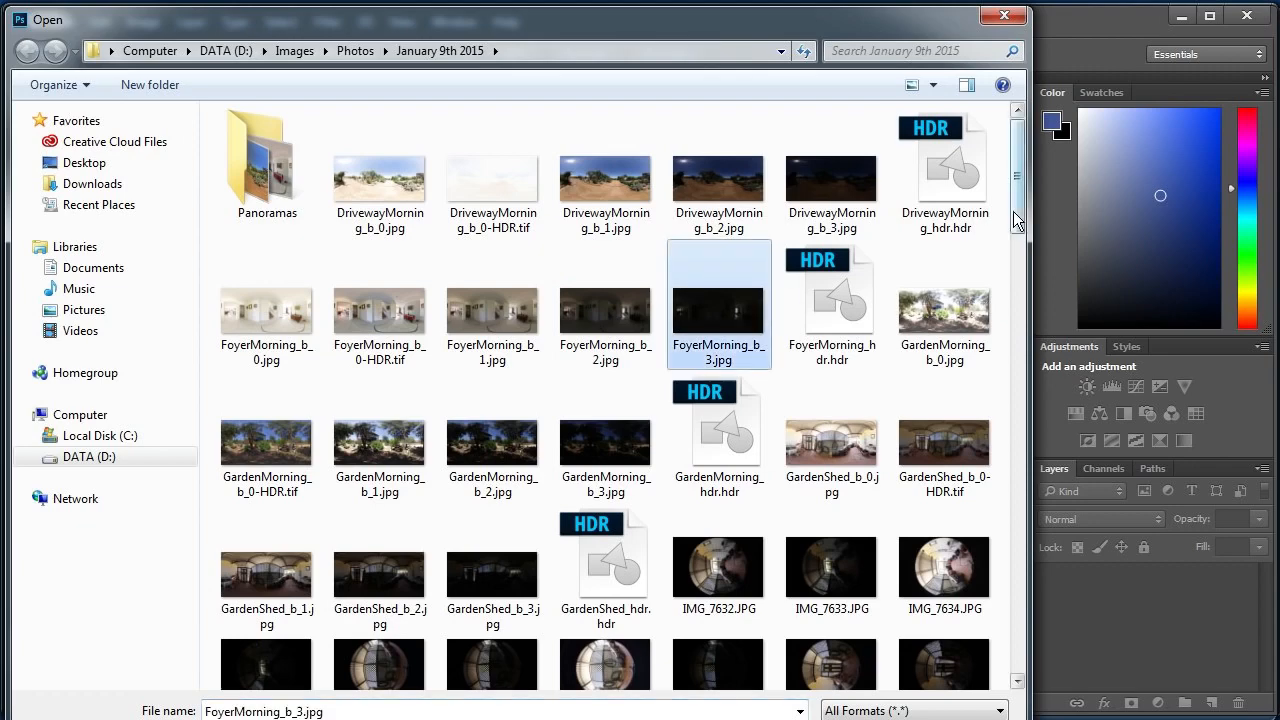
drag(1016, 206, 1025, 267)
double_click(954, 210)
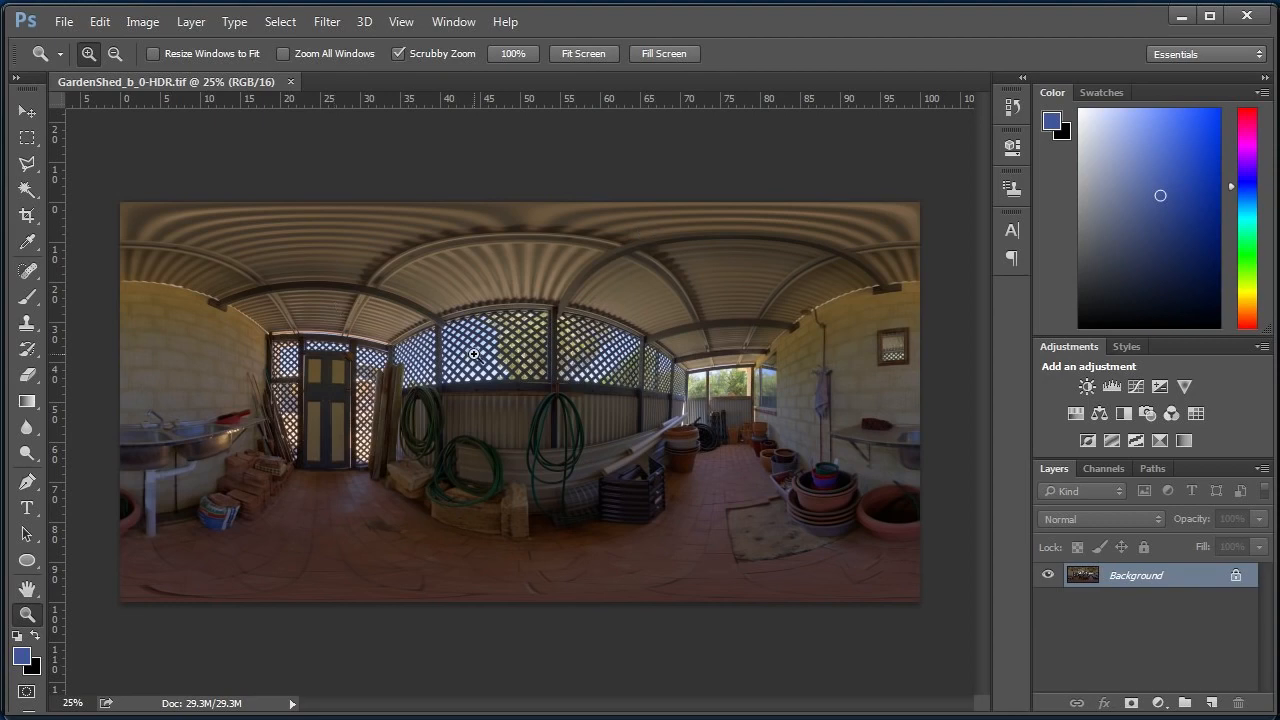
Try brightening the panorama with Levels, setting the white input level to 238.
key(ctrl+l)
drag(951, 163, 941, 130)
drag(953, 343, 937, 343)
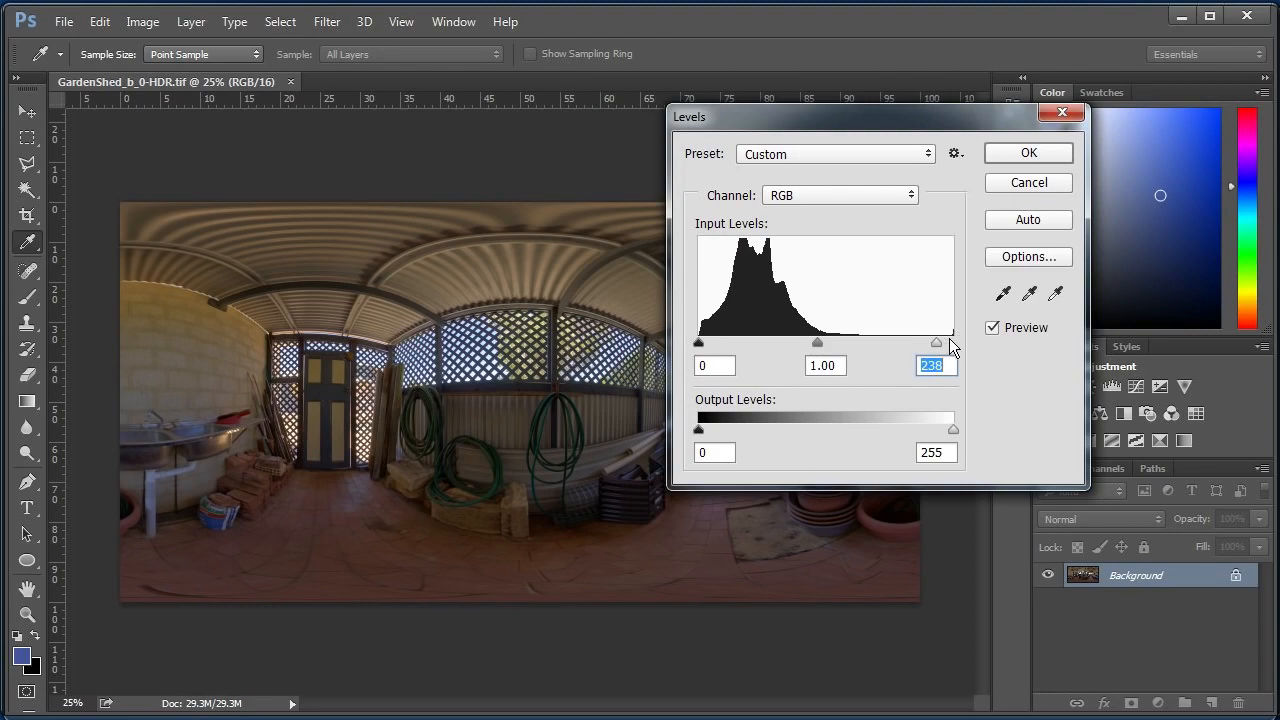
key(Return)
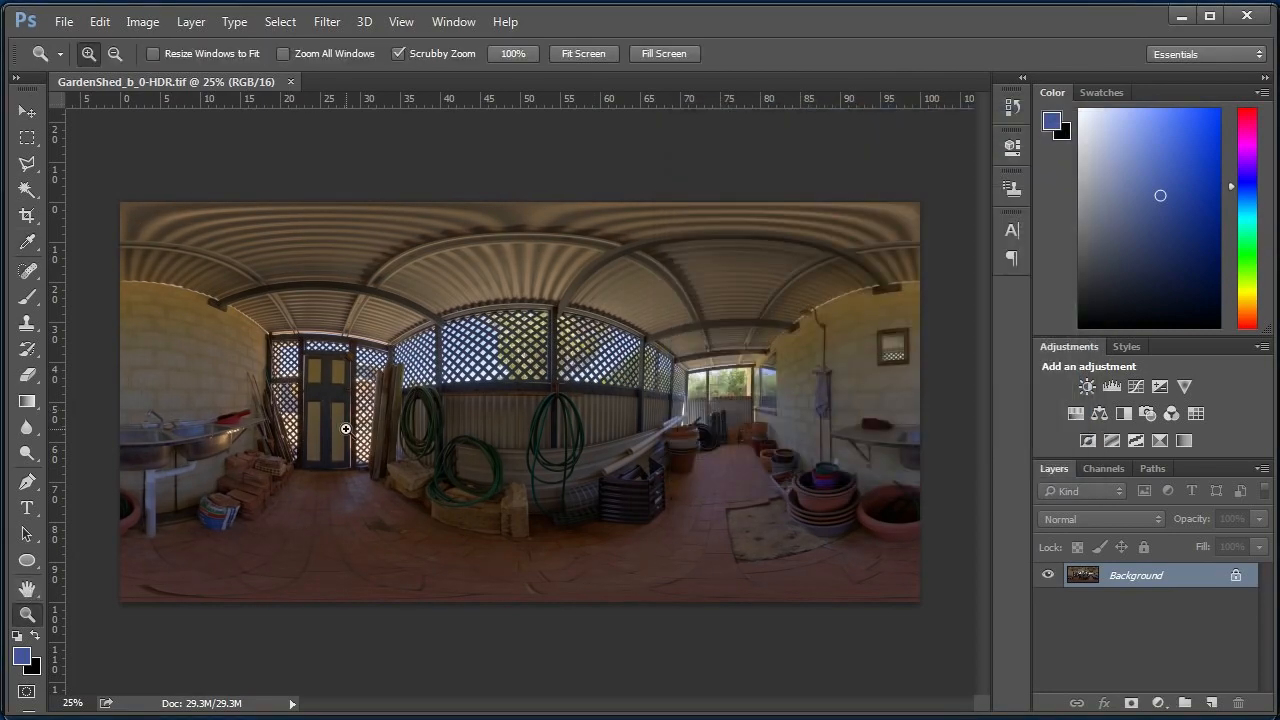
Examine the panorama's door, lattice walls, roof and floor up close and as a whole.
drag(357, 430, 517, 458)
scroll(600, 495, down, 1)
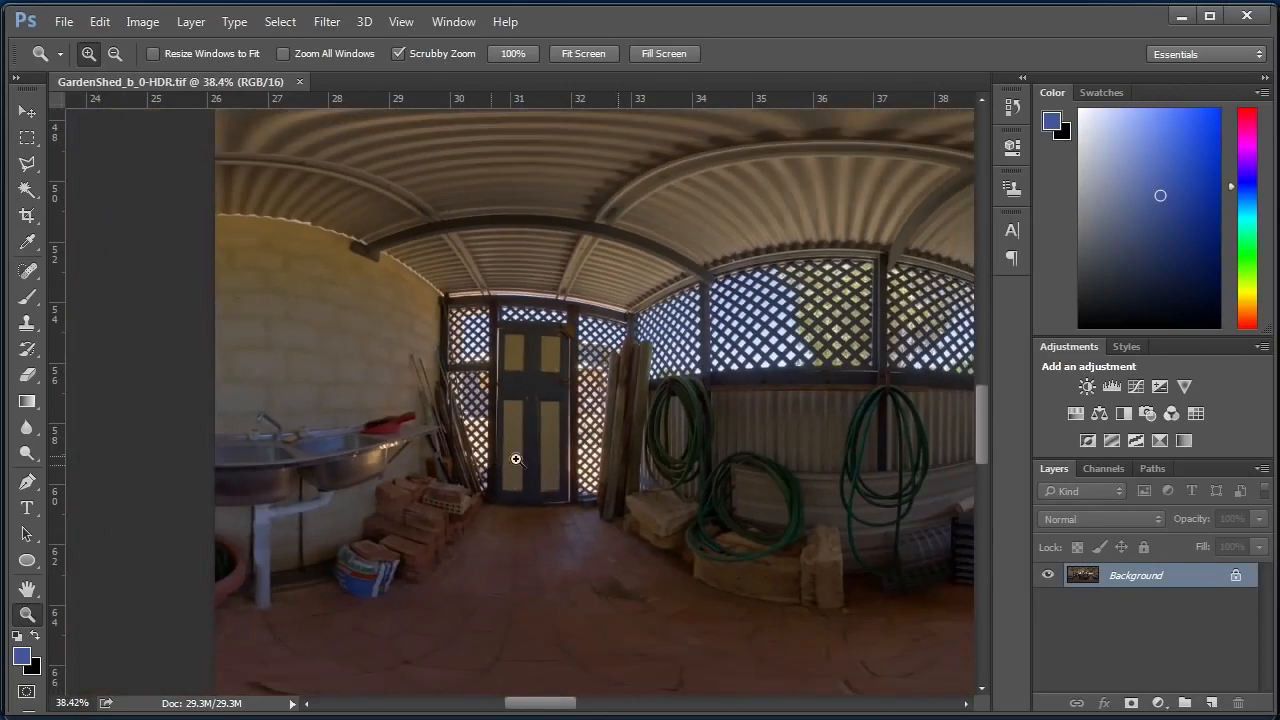
drag(752, 420, 298, 423)
drag(680, 371, 868, 350)
drag(676, 391, 756, 248)
drag(609, 253, 529, 400)
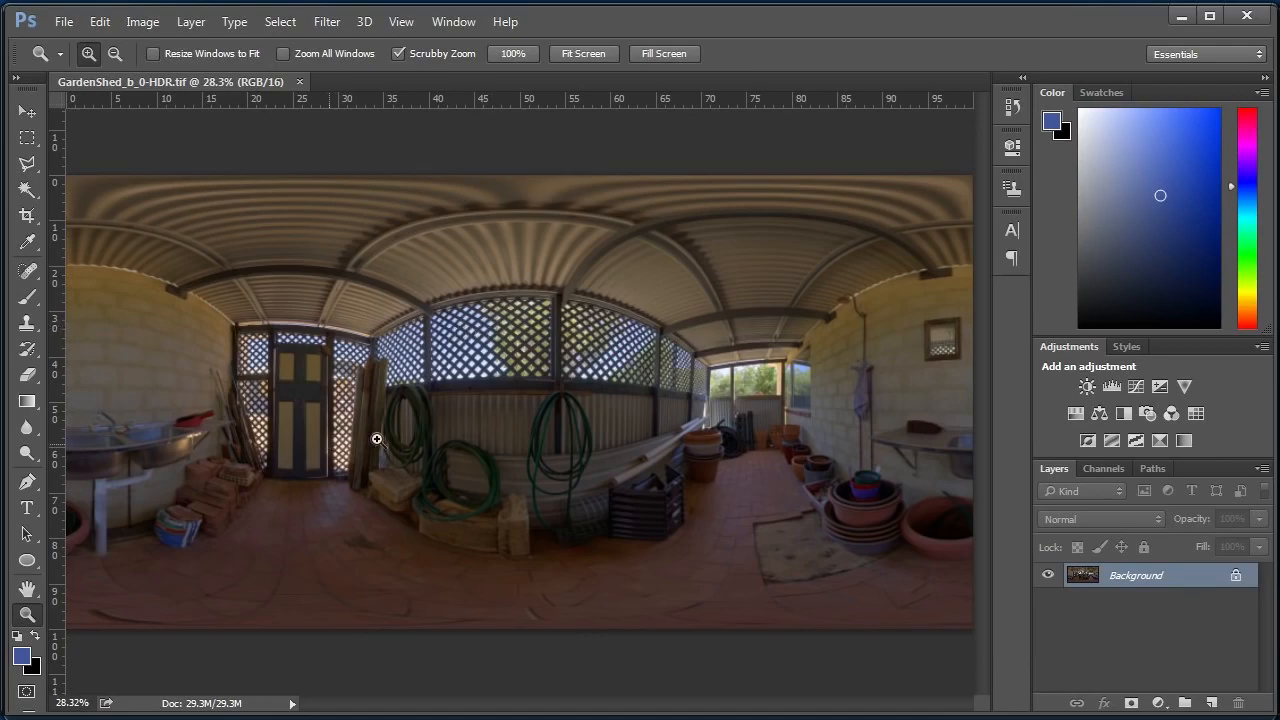
drag(374, 437, 494, 429)
drag(497, 352, 318, 441)
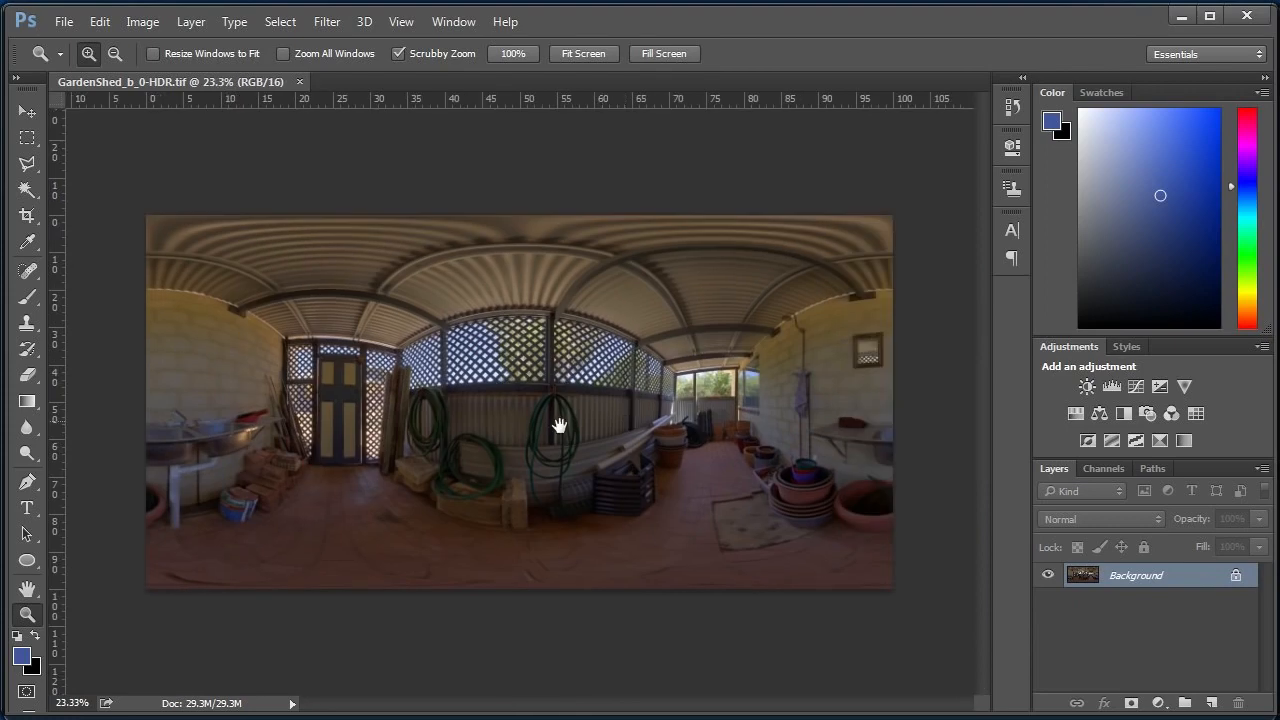
Copy the entire panorama into a new alpha channel and clear the selection.
key(ctrl+a)
click(1103, 468)
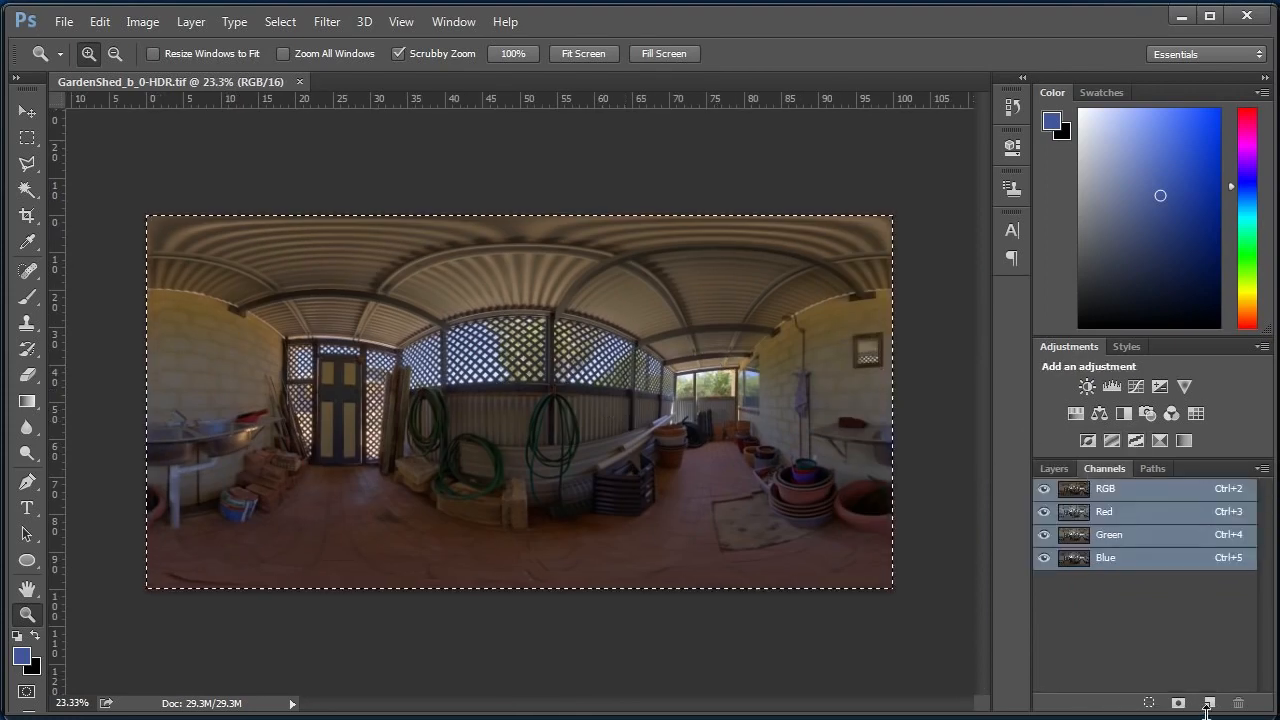
click(1209, 703)
key(ctrl+v)
key(ctrl+d)
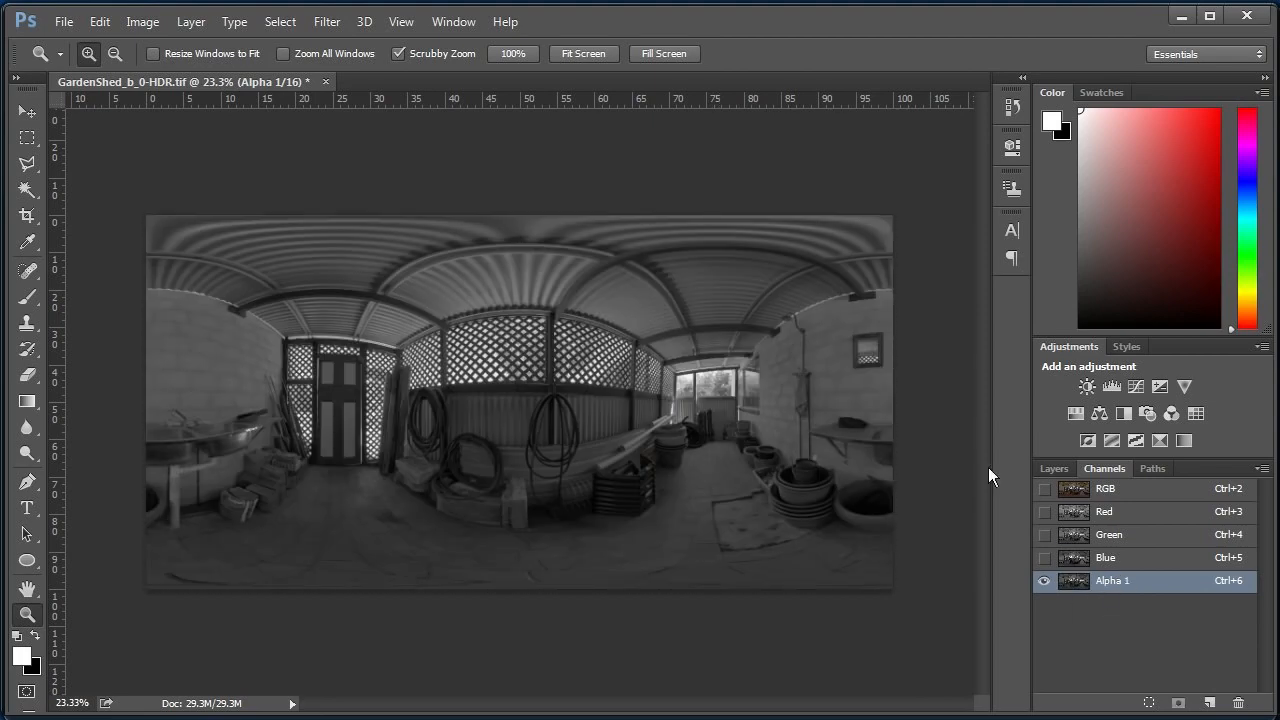
Use Levels on the alpha channel to raise the black input and lower the white input, isolating the brightest areas.
key(i)
key(ctrl+l)
drag(744, 118, 957, 115)
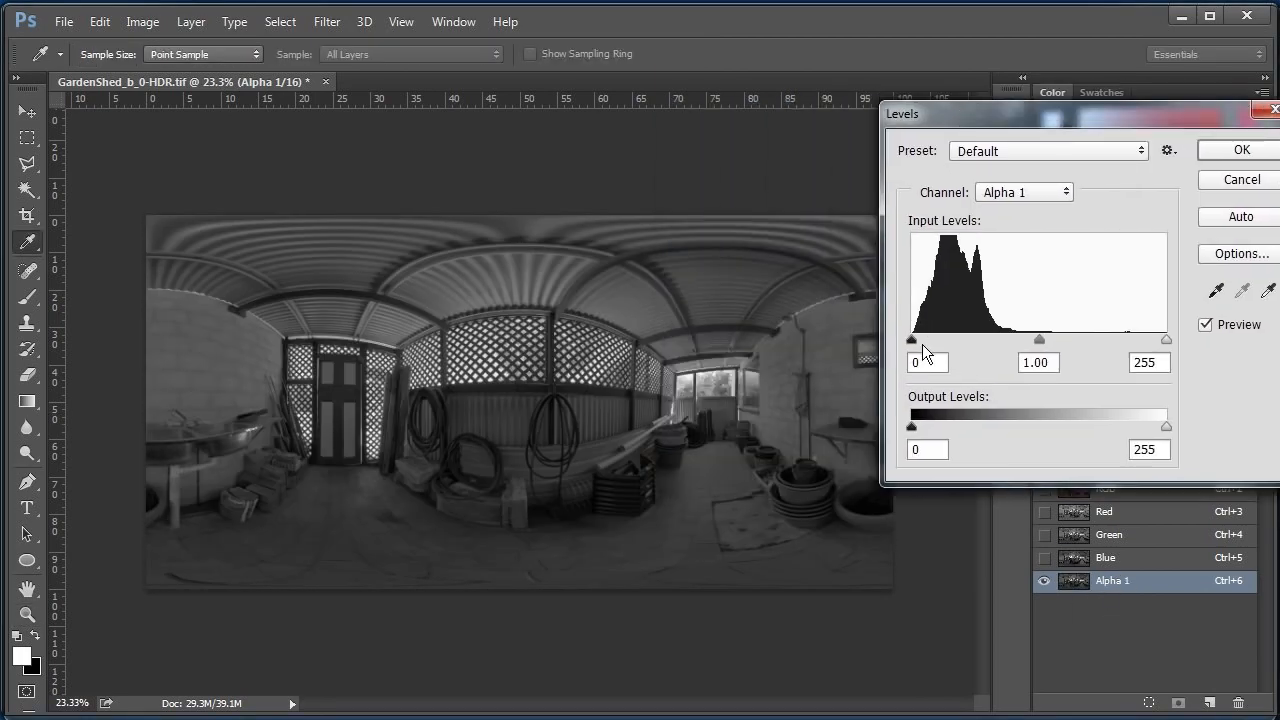
drag(912, 340, 998, 341)
drag(1167, 340, 974, 337)
key(Return)
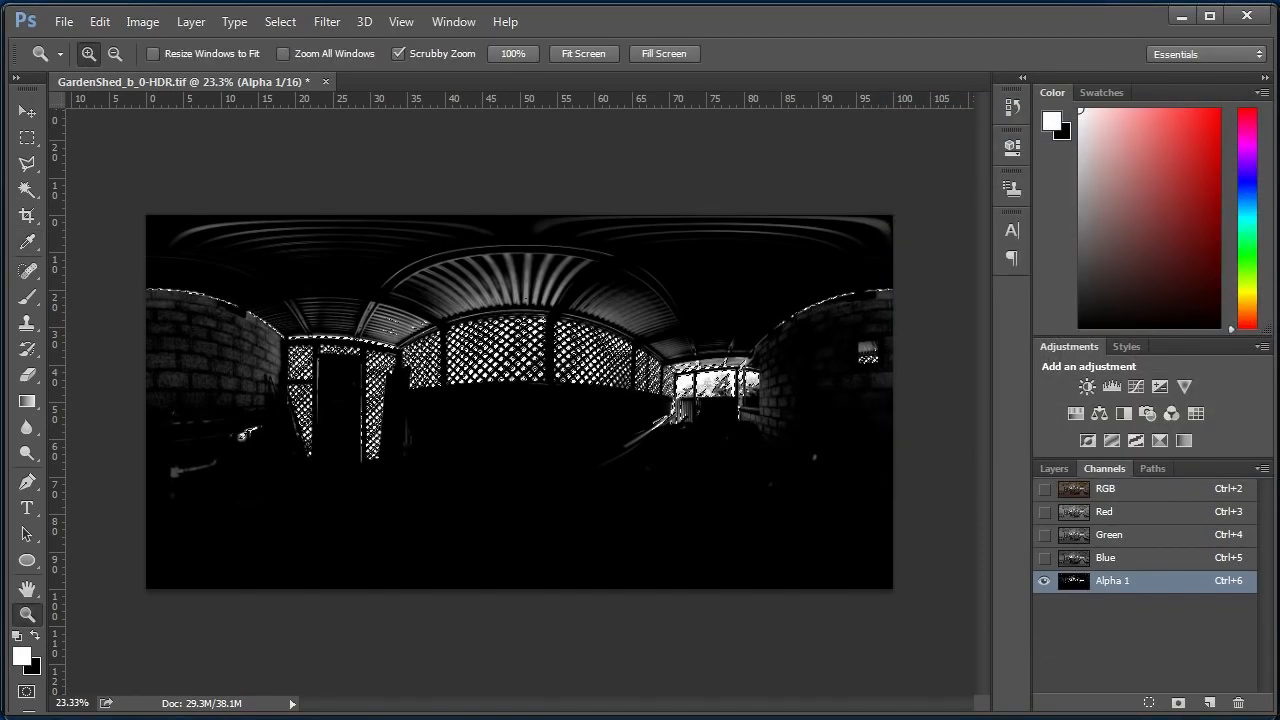
Load the alpha channel as a selection, delete the channel and return to the panorama's layers.
click(1238, 703)
click(608, 297)
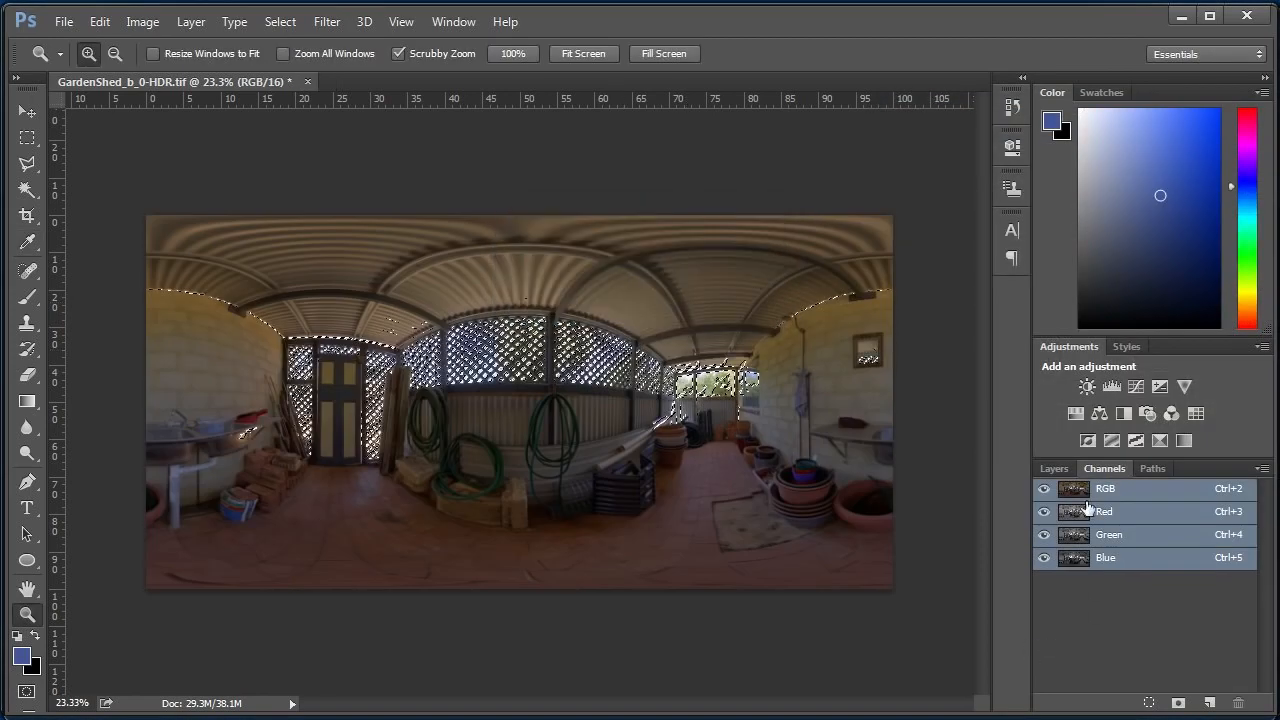
click(1045, 468)
Copy the selected bright areas of the Background onto a new layer.
click(525, 341)
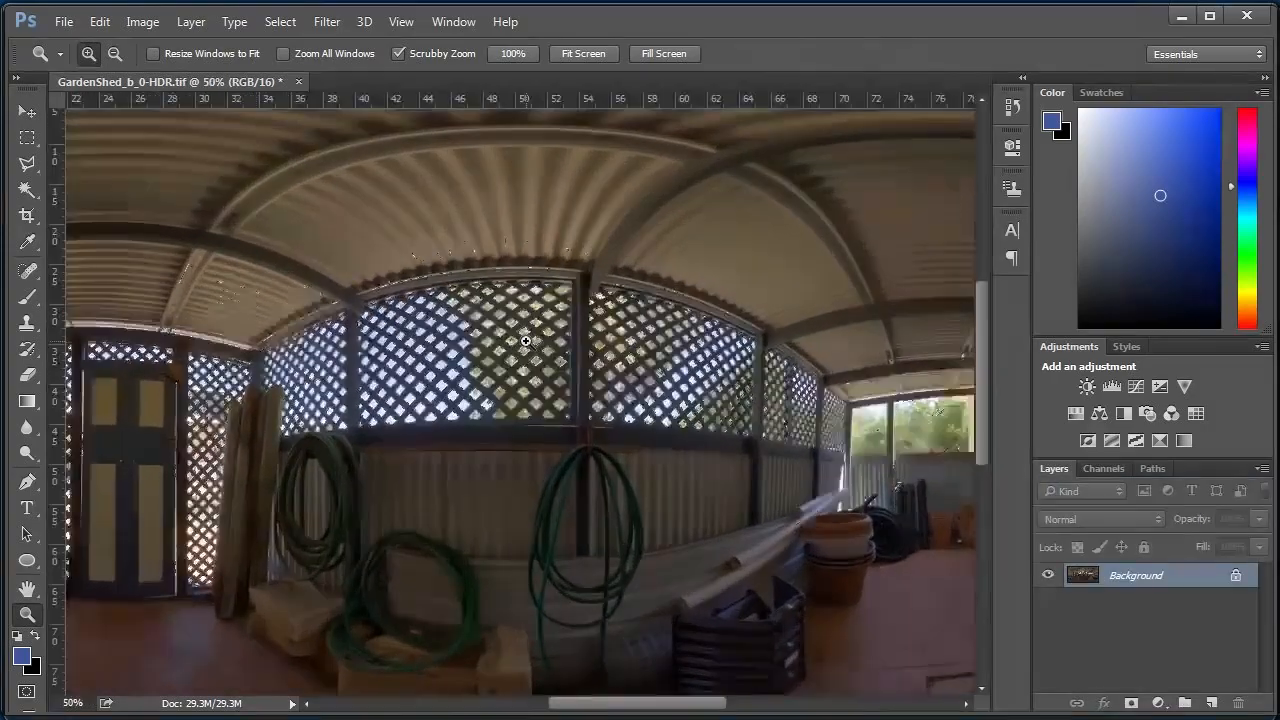
click(525, 341)
drag(525, 341, 618, 357)
key(ctrl+minus)
key(ctrl+minus)
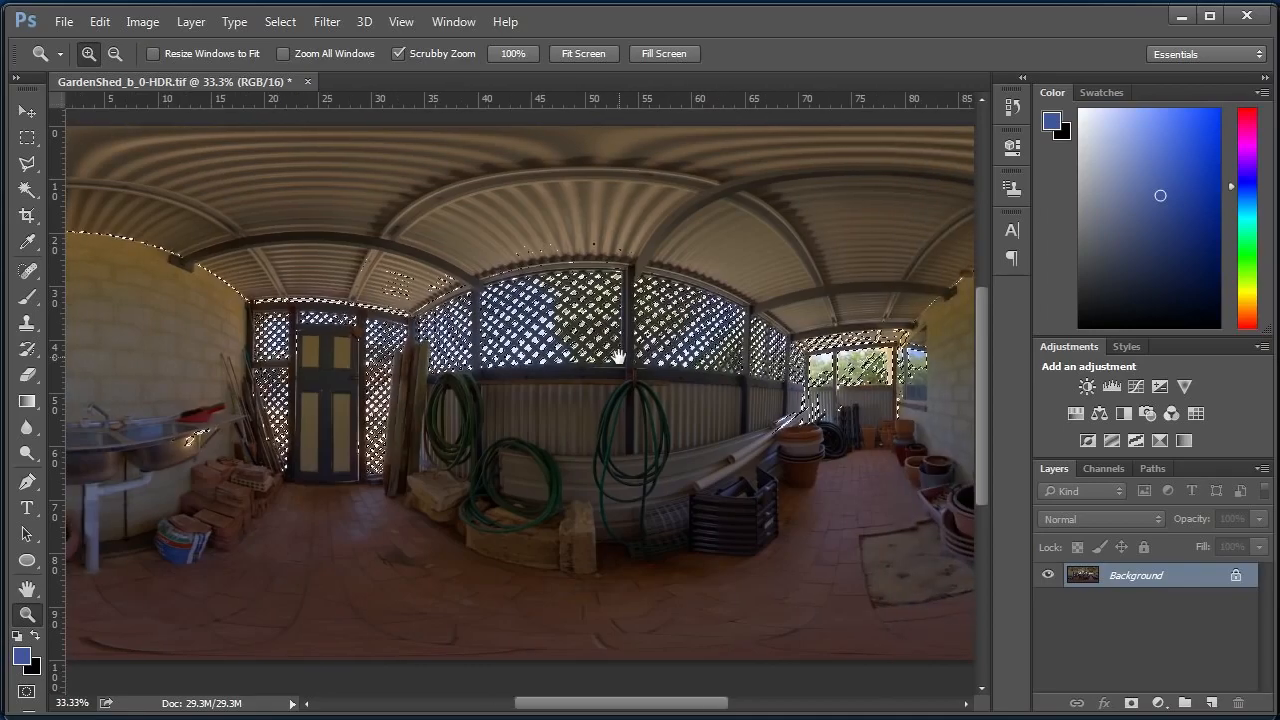
key(ctrl+j)
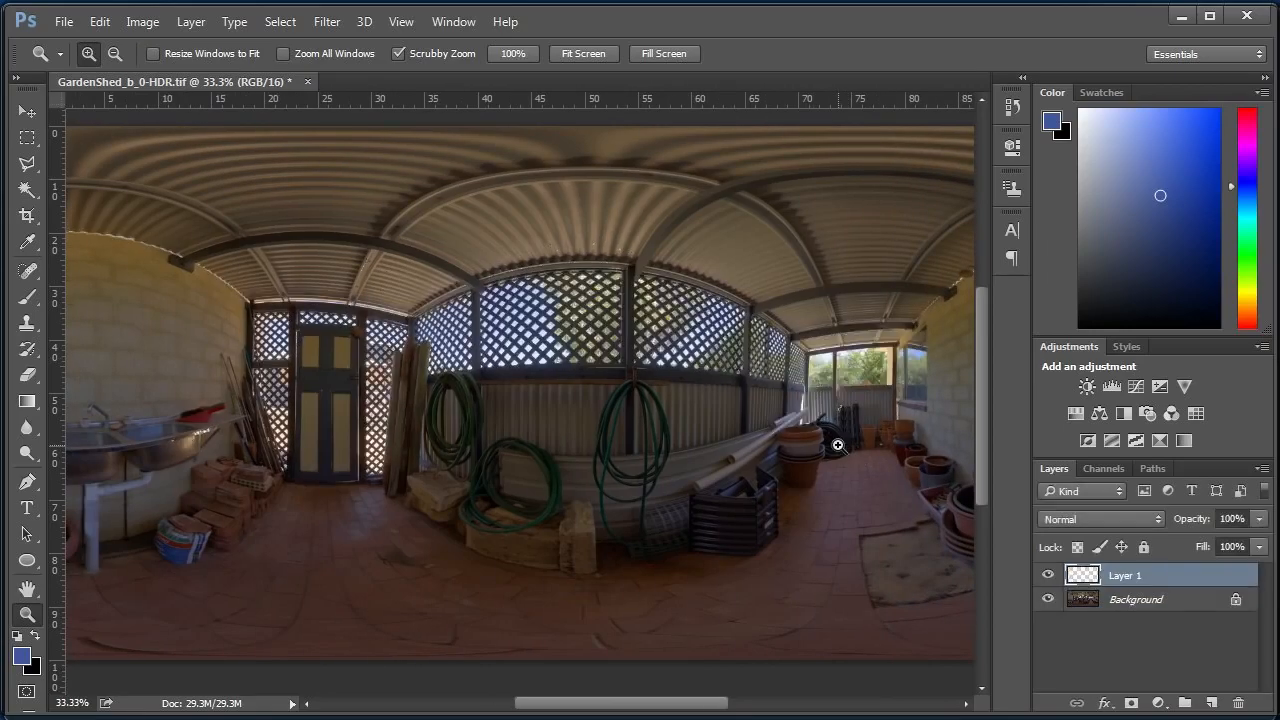
Hide the Background to examine the highlights copied to Layer 1, and show the Background again.
click(1047, 599)
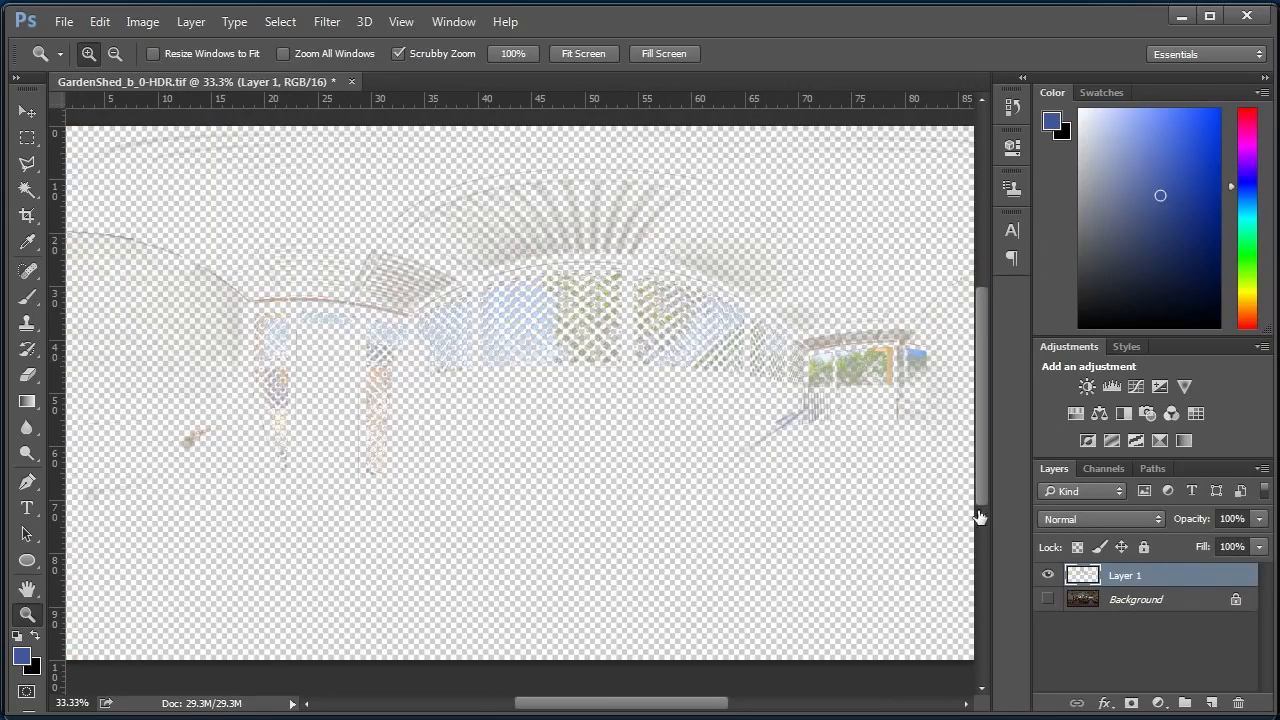
drag(851, 364, 851, 370)
alt+click(851, 370)
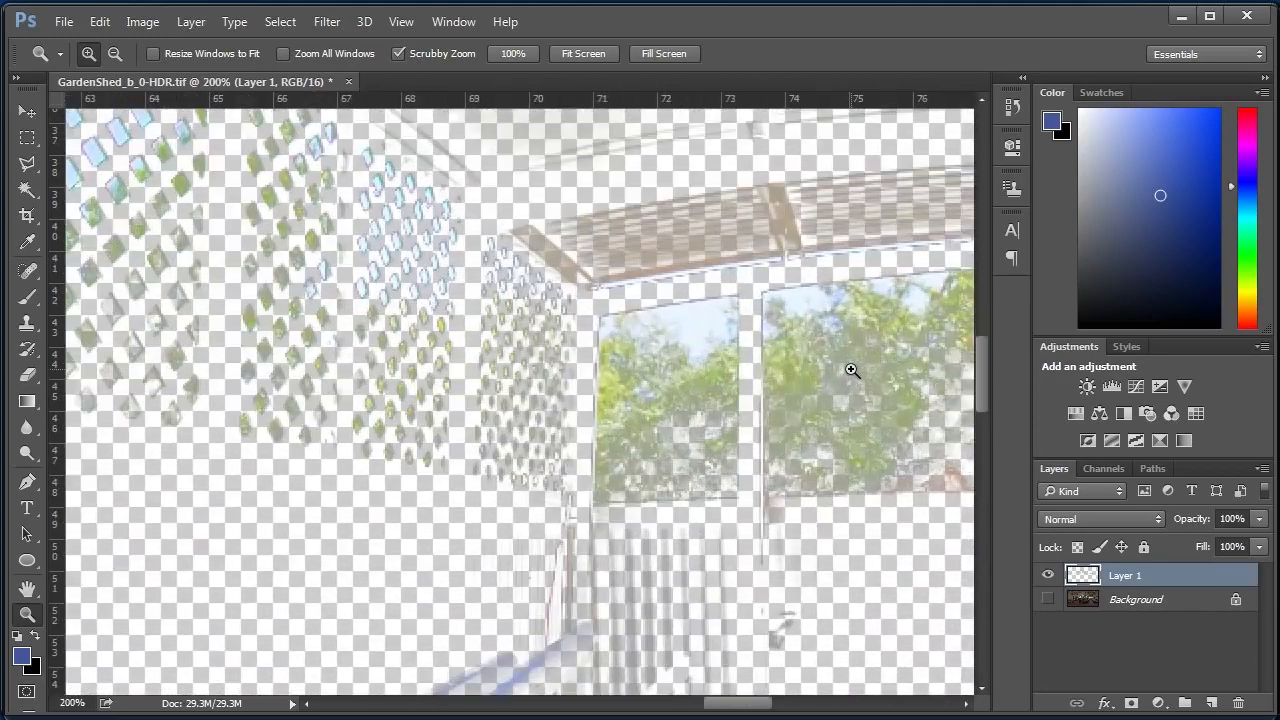
alt+click(851, 370)
alt+click(850, 371)
alt+click(850, 371)
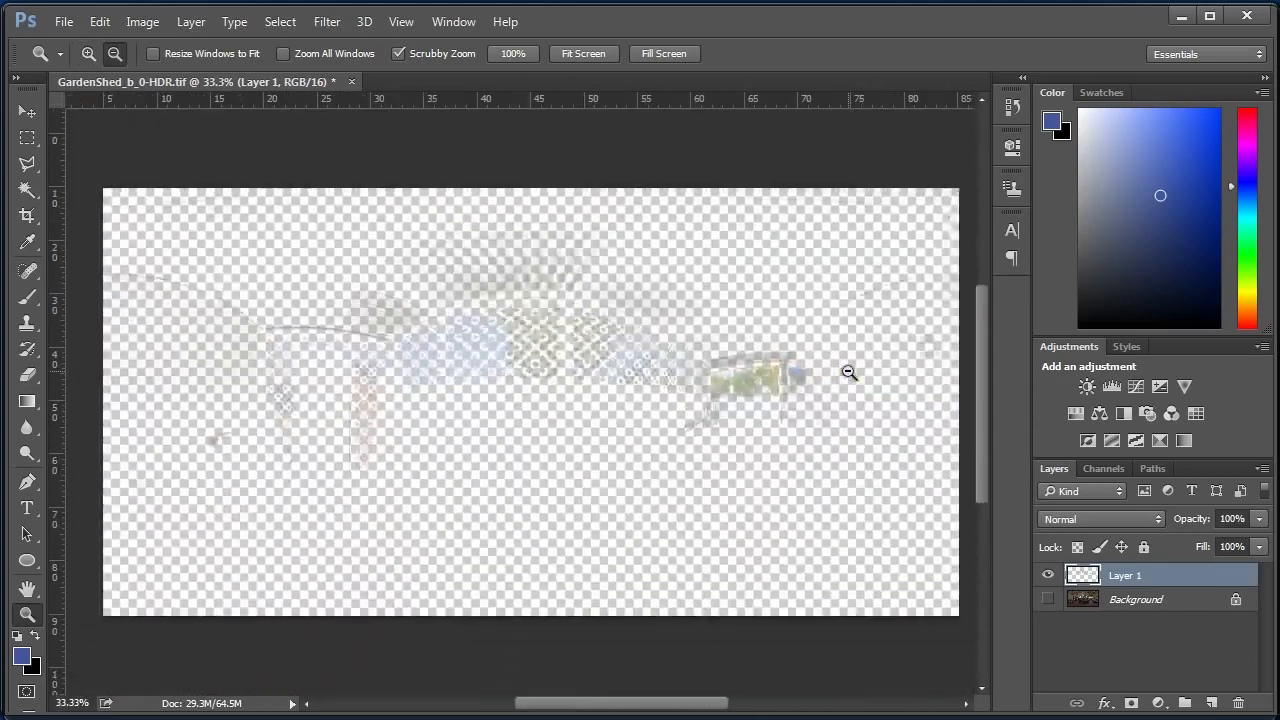
click(1048, 599)
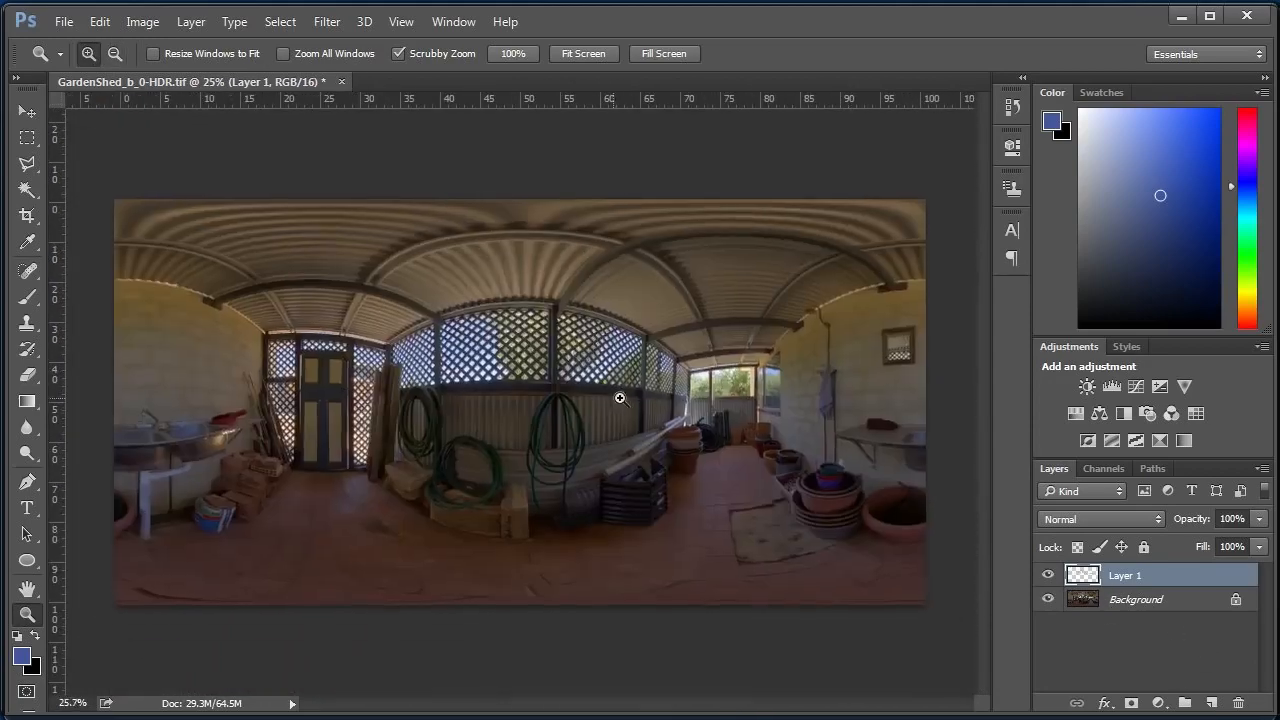
mouse_move(610, 400)
mouse_down()
mouse_move(640, 400)
mouse_move(612, 400)
mouse_up()
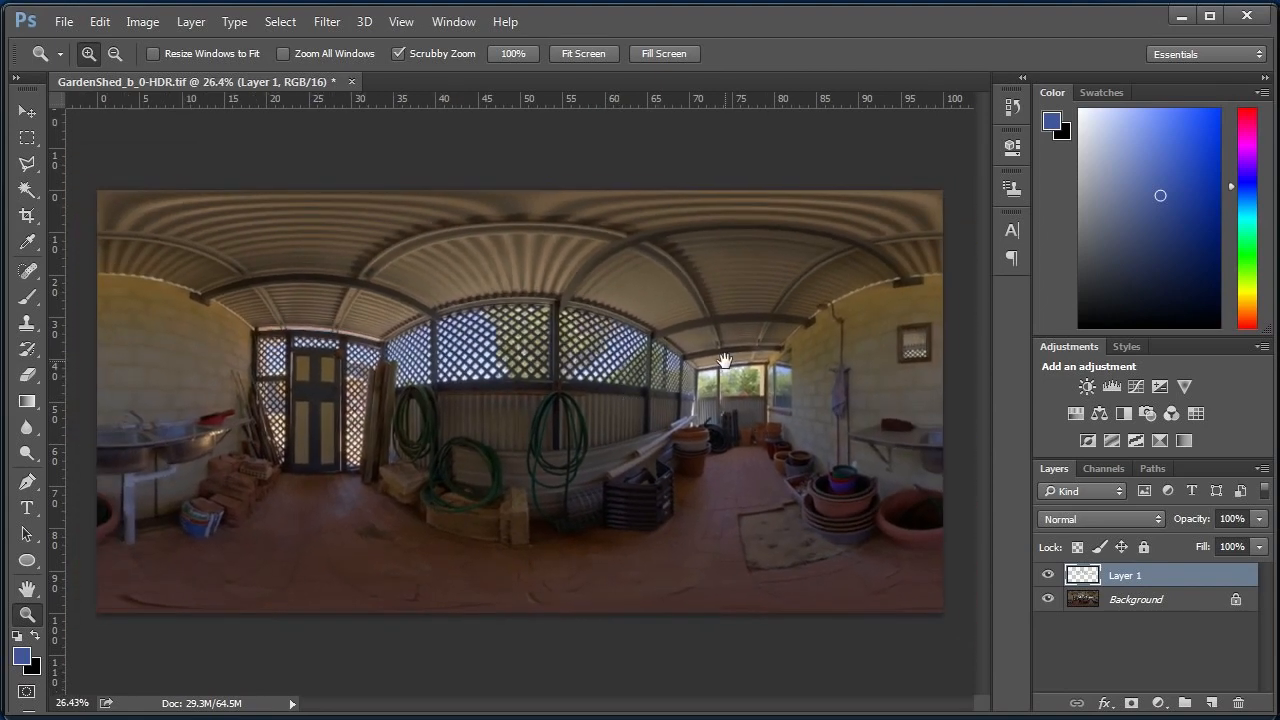
Brighten the Background layer with Levels, setting the white input level to 155.
click(1150, 601)
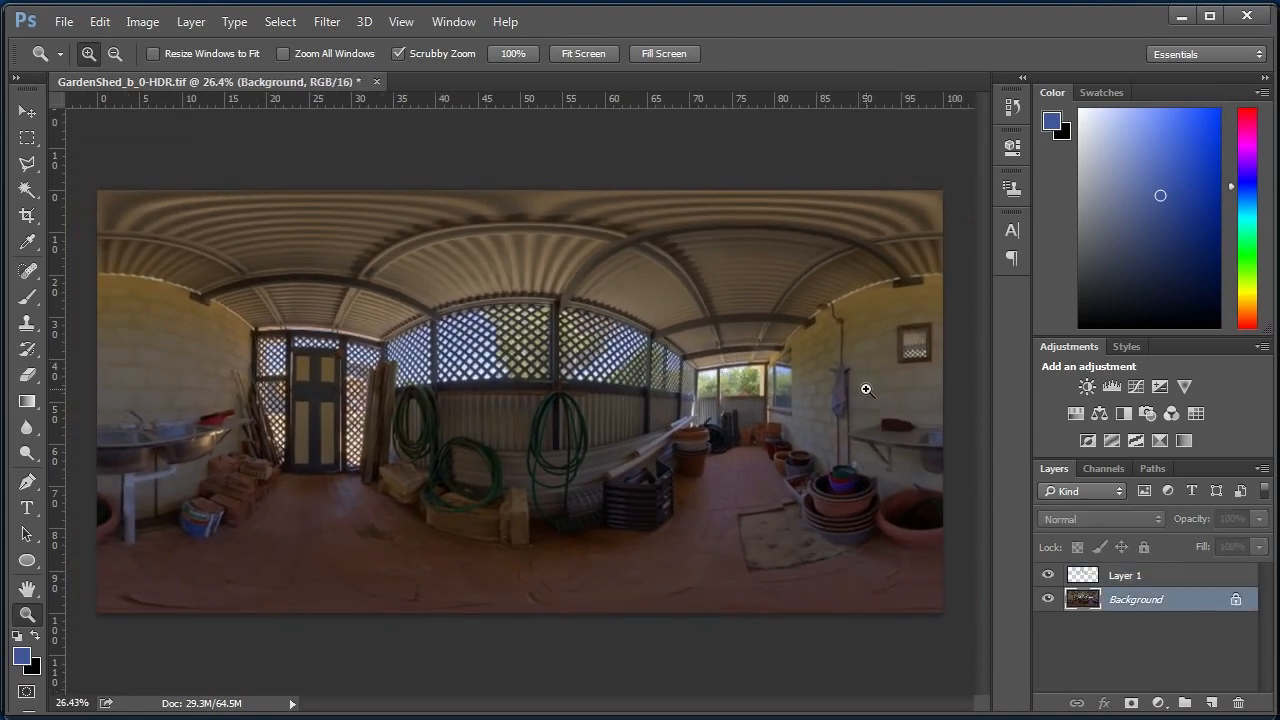
key(ctrl+l)
drag(1166, 340, 1069, 341)
key(Down)
key(Down)
key(Down)
key(Down)
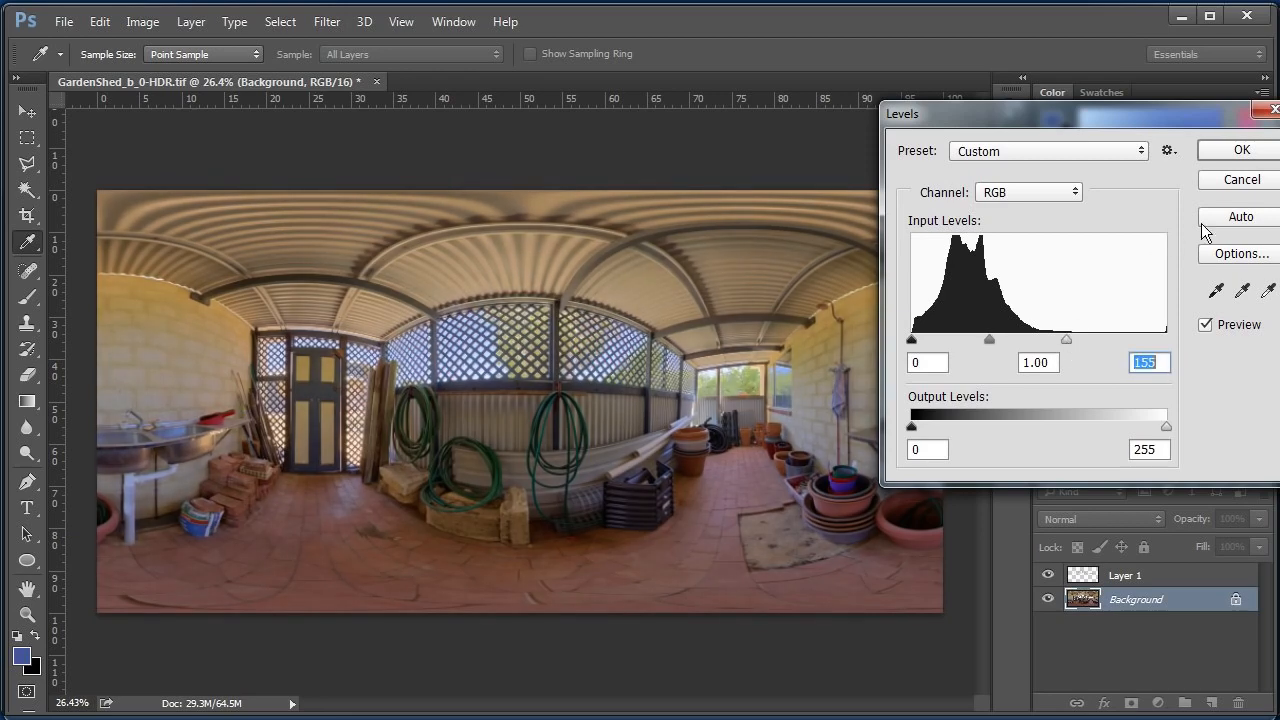
click(1241, 152)
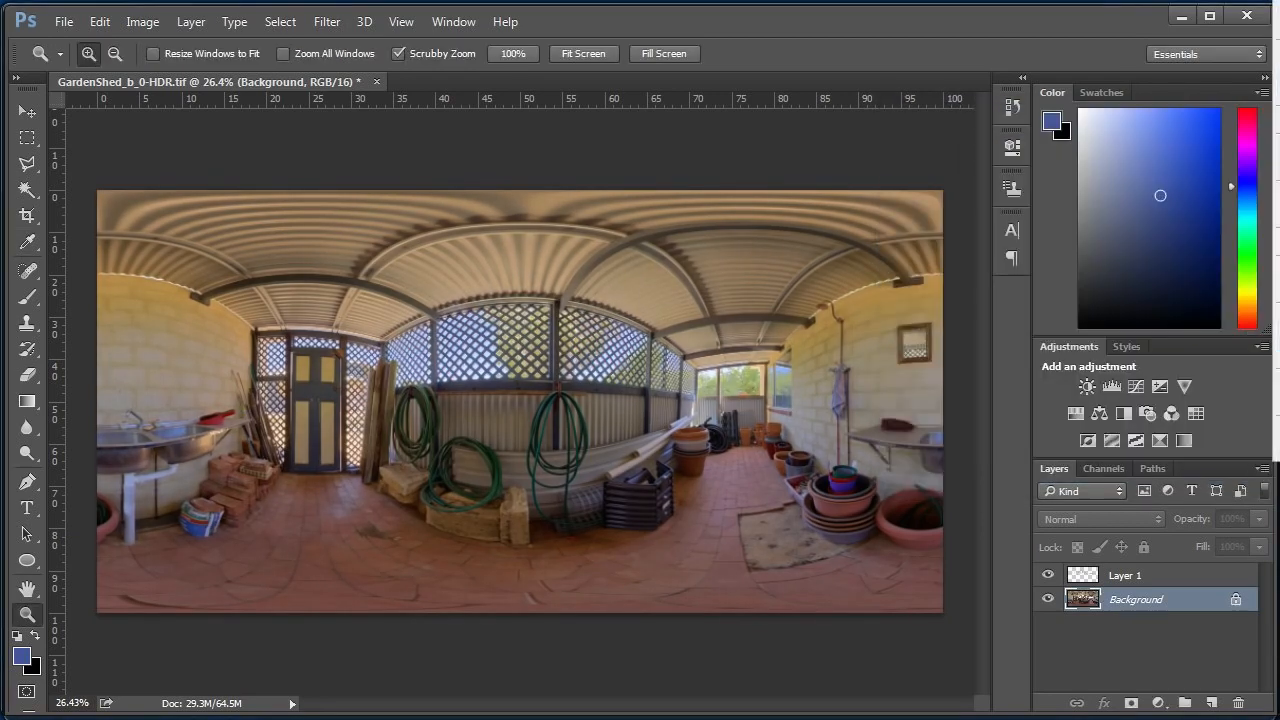
Flatten the layers and apply an S-shaped Curves adjustment, with the shadow point at input 33 and output 28 and the upper tones raised.
key(ctrl+m)
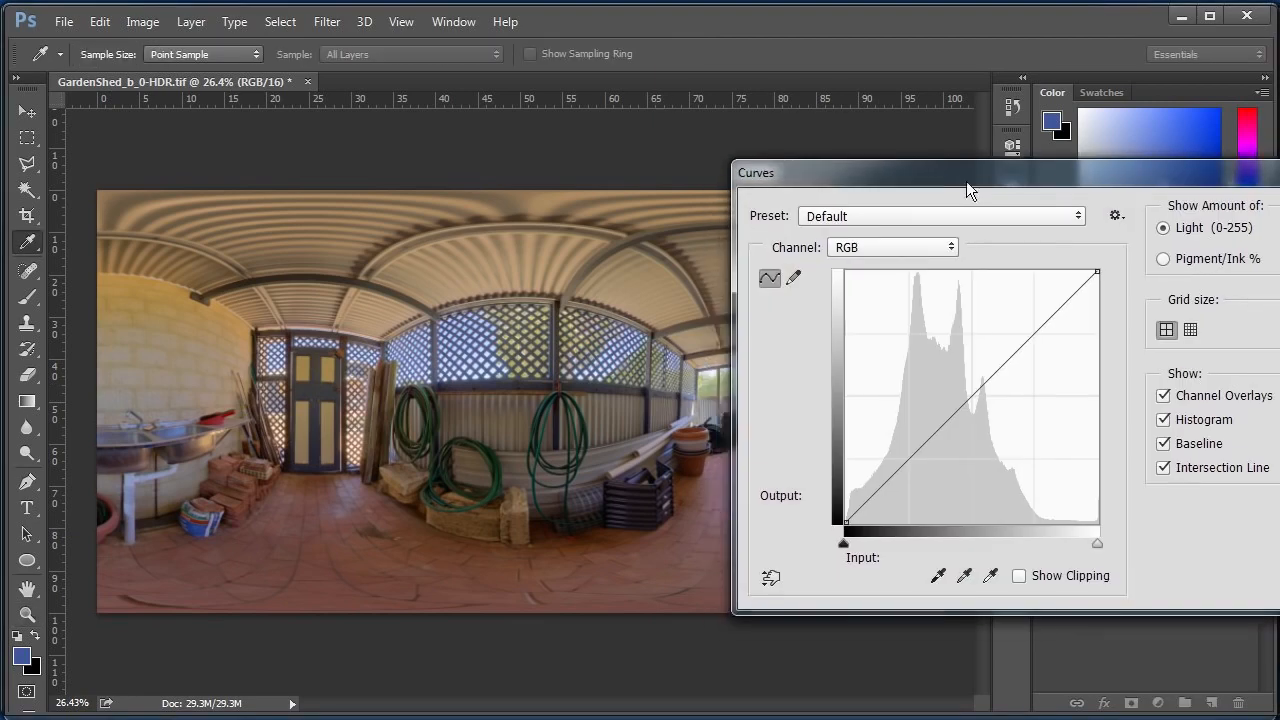
drag(966, 181, 997, 154)
drag(912, 455, 912, 462)
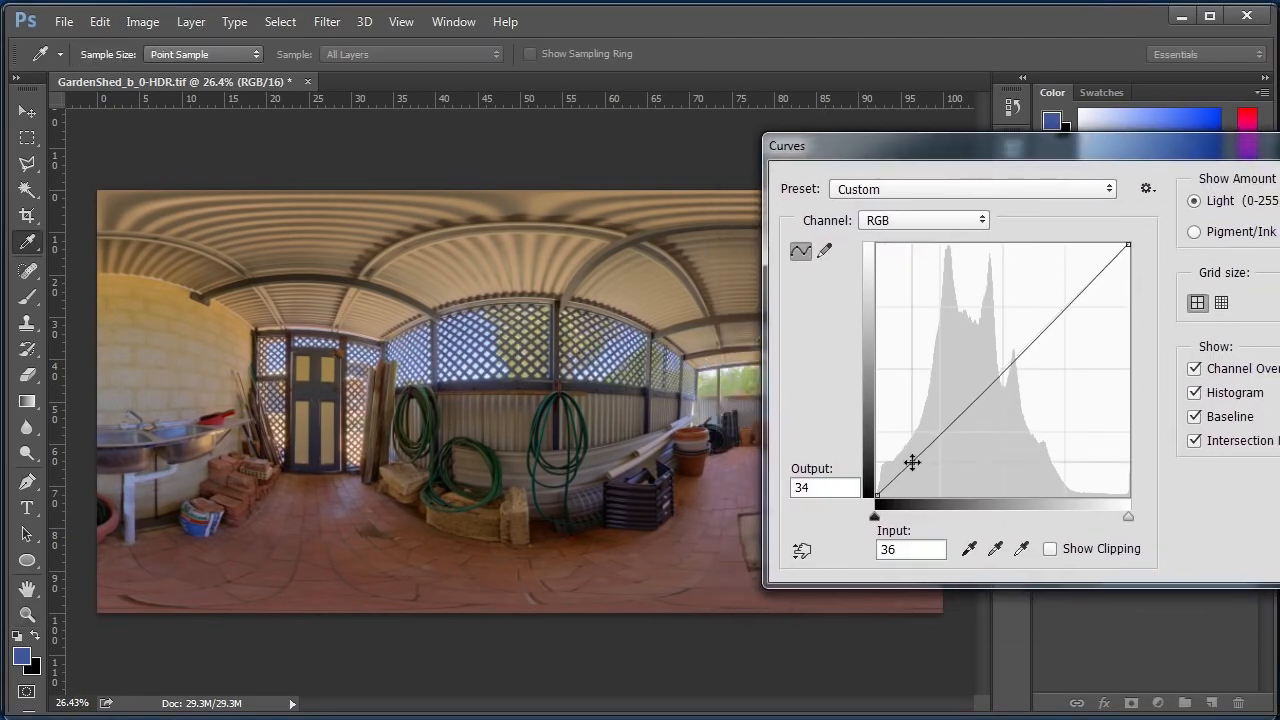
drag(1036, 338, 1029, 320)
drag(912, 462, 910, 467)
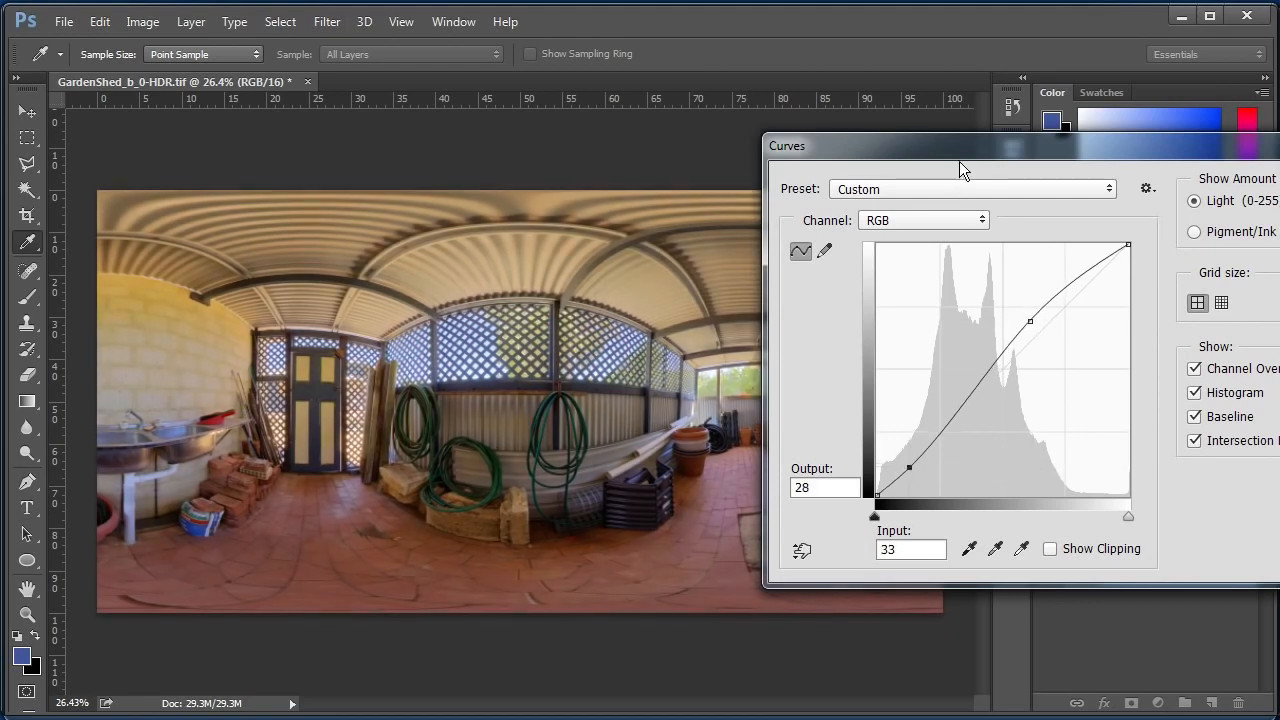
drag(859, 170, 347, 225)
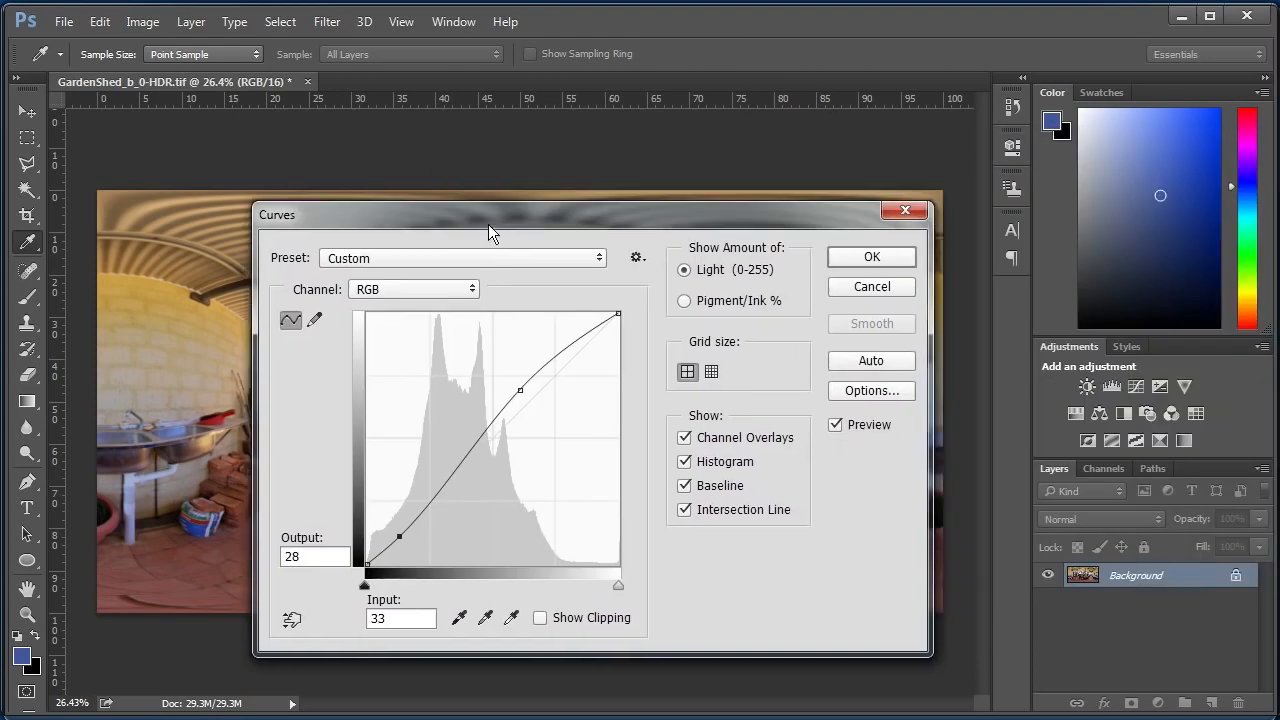
click(877, 256)
Apply Auto Tone and Auto Contrast to the panorama.
click(140, 21)
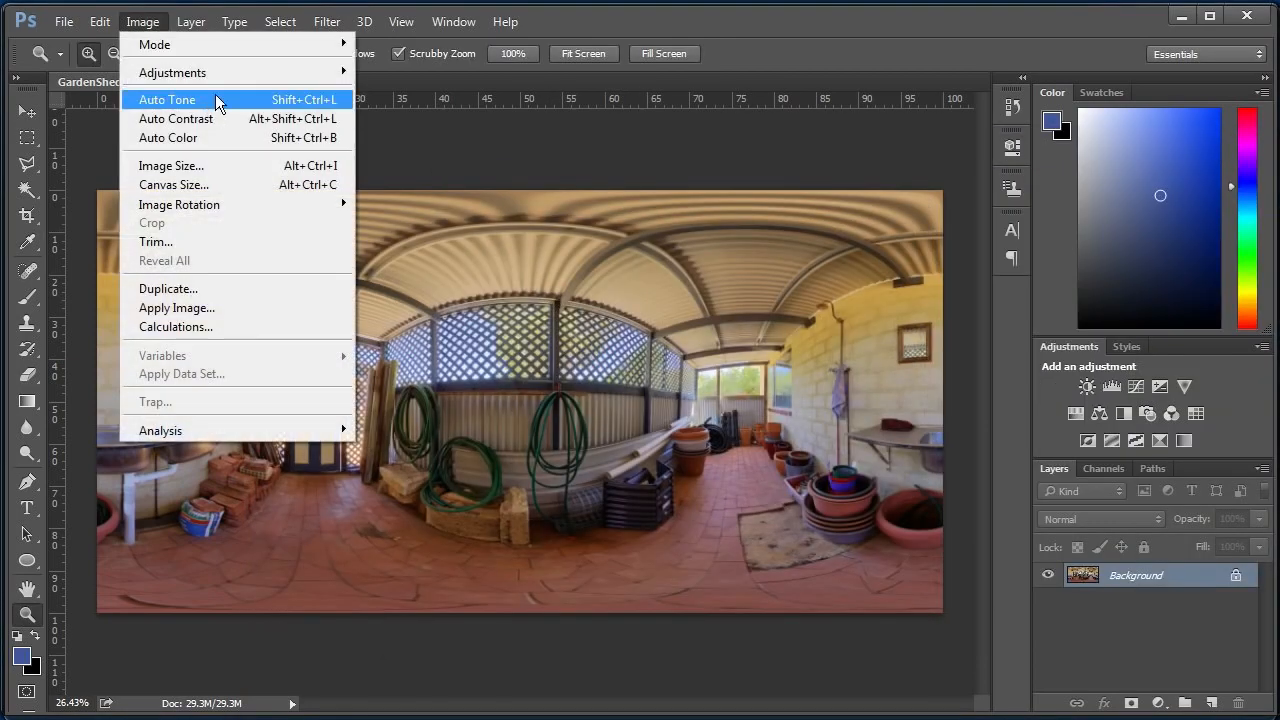
click(215, 94)
click(142, 21)
click(185, 119)
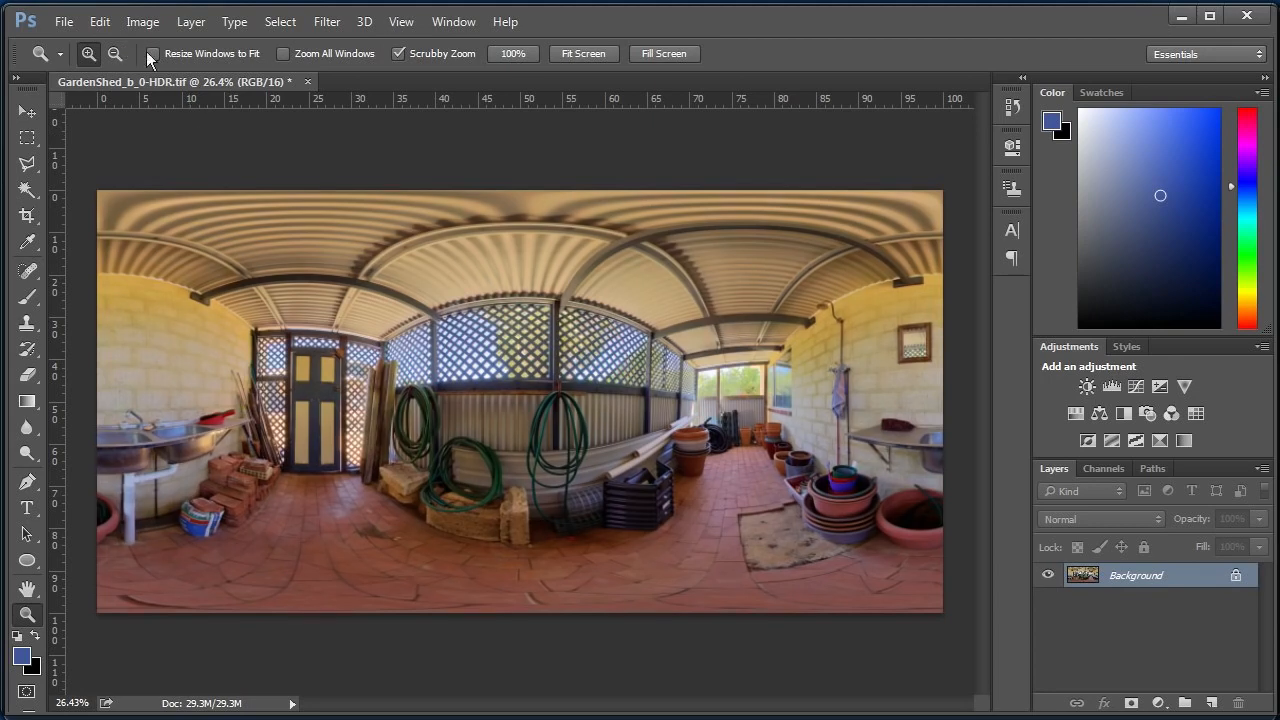
Adjust the panorama's colours with Color Balance, including the highlights.
key(ctrl+b)
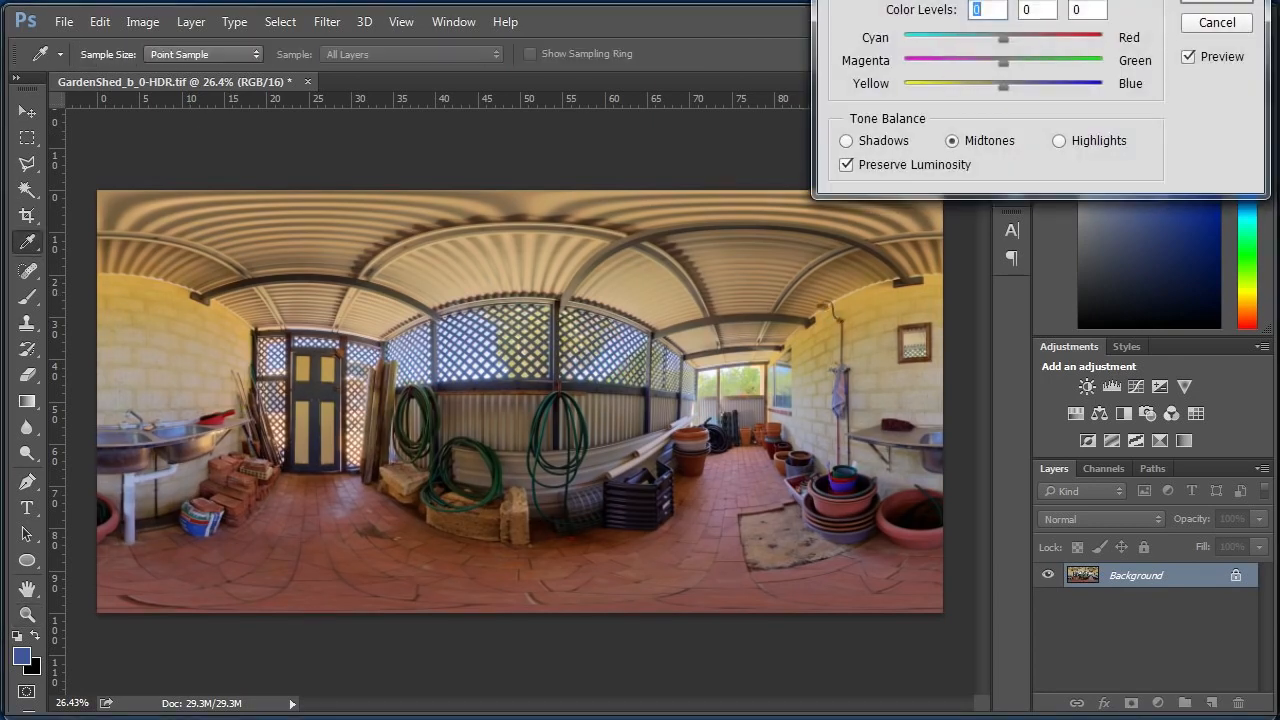
drag(982, 251, 984, 255)
key(ctrl+1)
key(ctrl+2)
click(1066, 331)
key(ctrl+2)
click(1196, 182)
key(z)
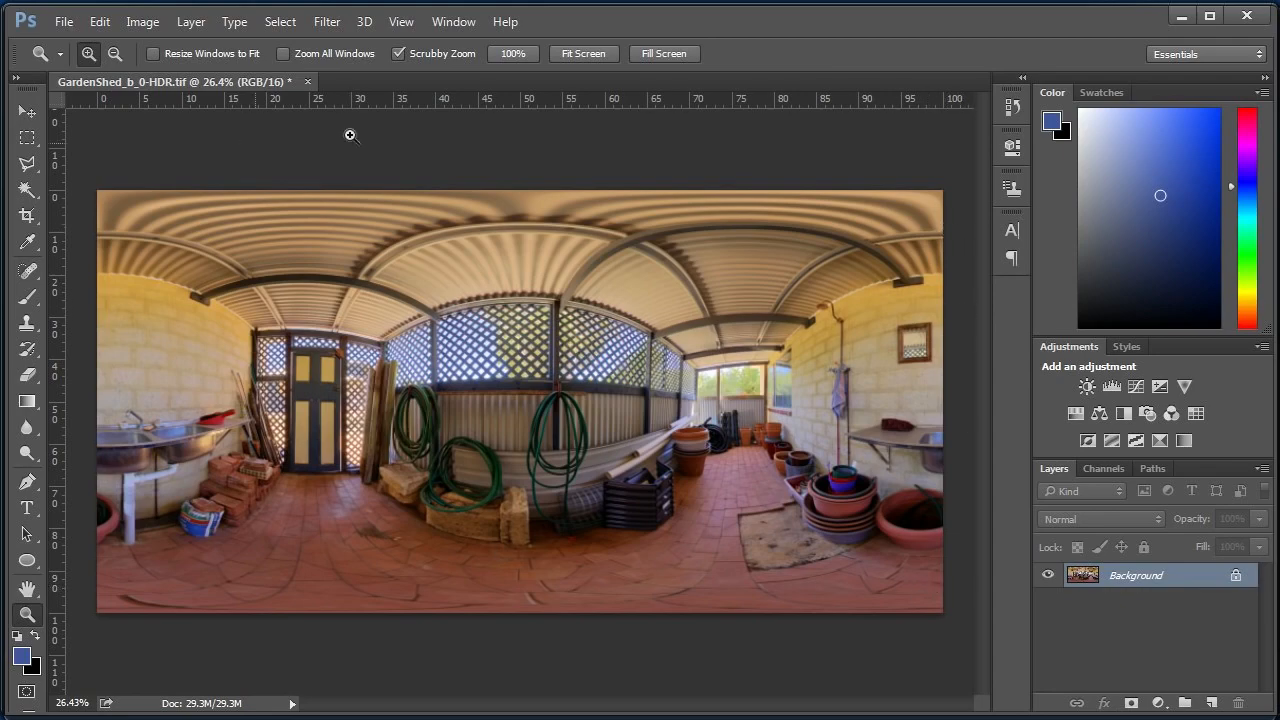
Inspect the colour-corrected lattice, hoses and garden view up close.
click(366, 380)
click(370, 380)
drag(390, 378, 548, 390)
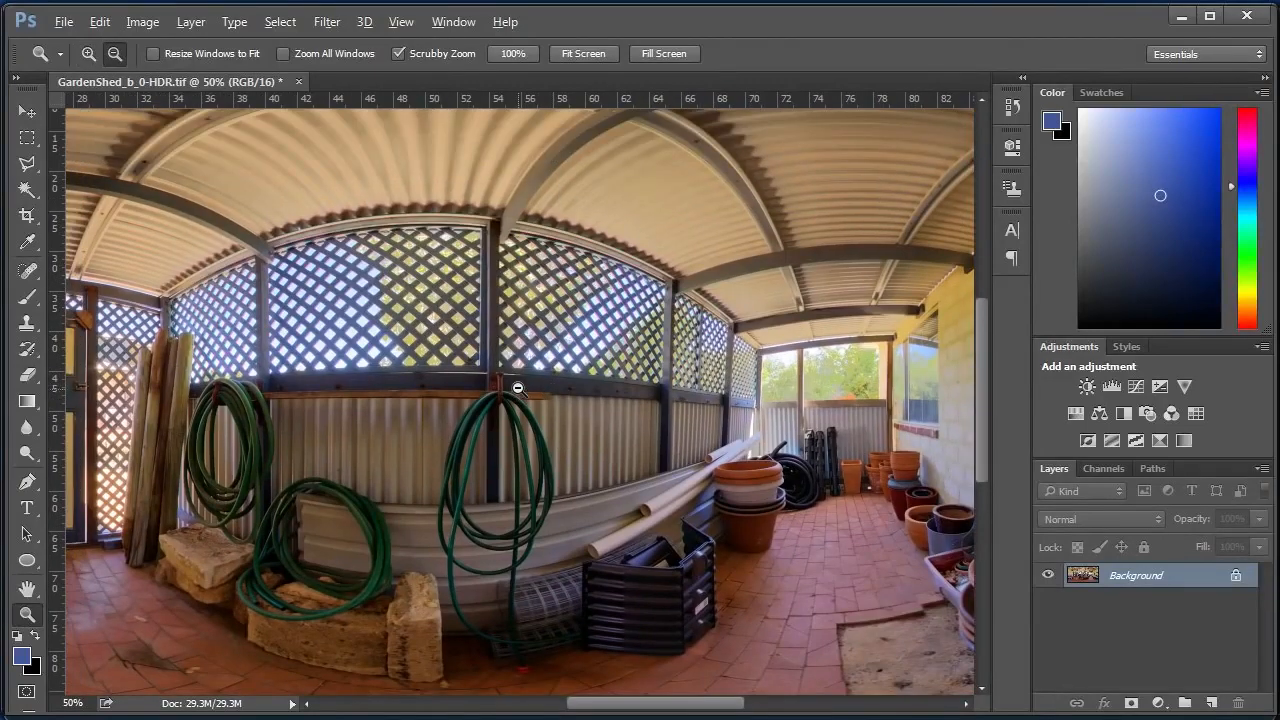
alt+click(517, 388)
alt+click(518, 388)
click(545, 378)
alt+click(548, 383)
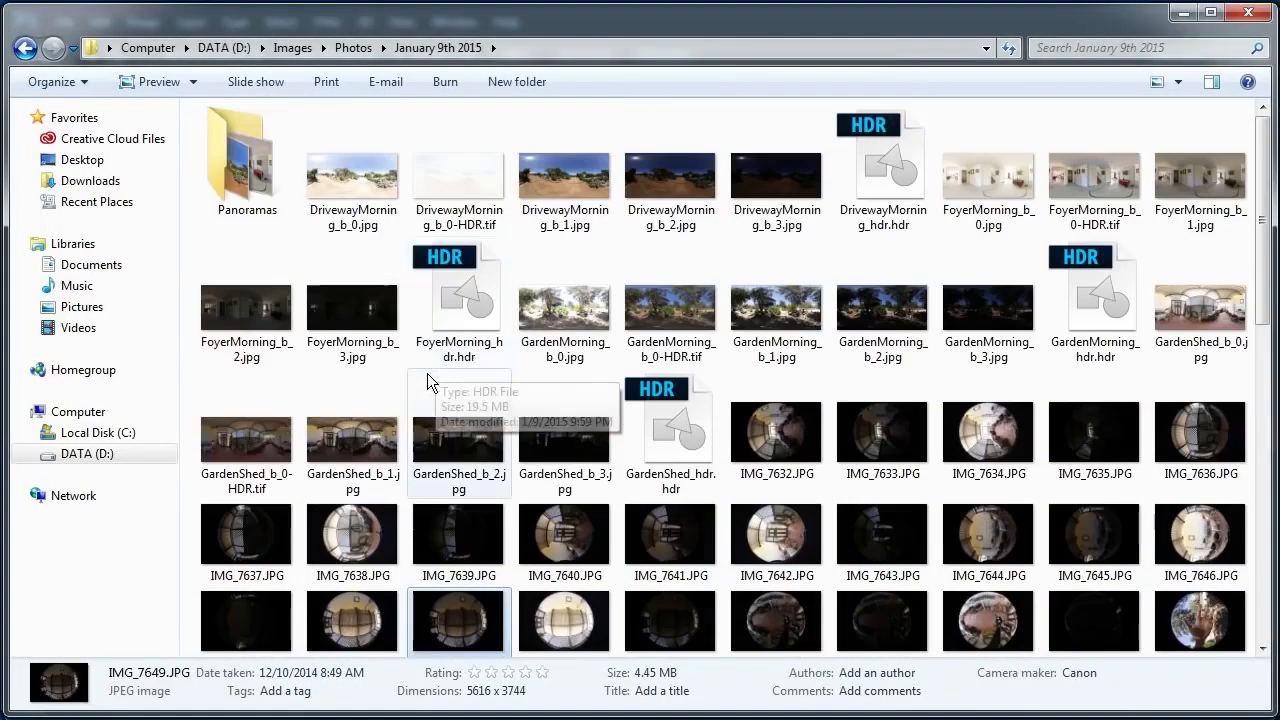
Switch to Windows Explorer and view GardenMorning_b_0-HDR.jpg and DrivewayMorning_b_0-HDR.jpg from the January 9th 2015 Panoramas folder.
click(236, 172)
click(306, 203)
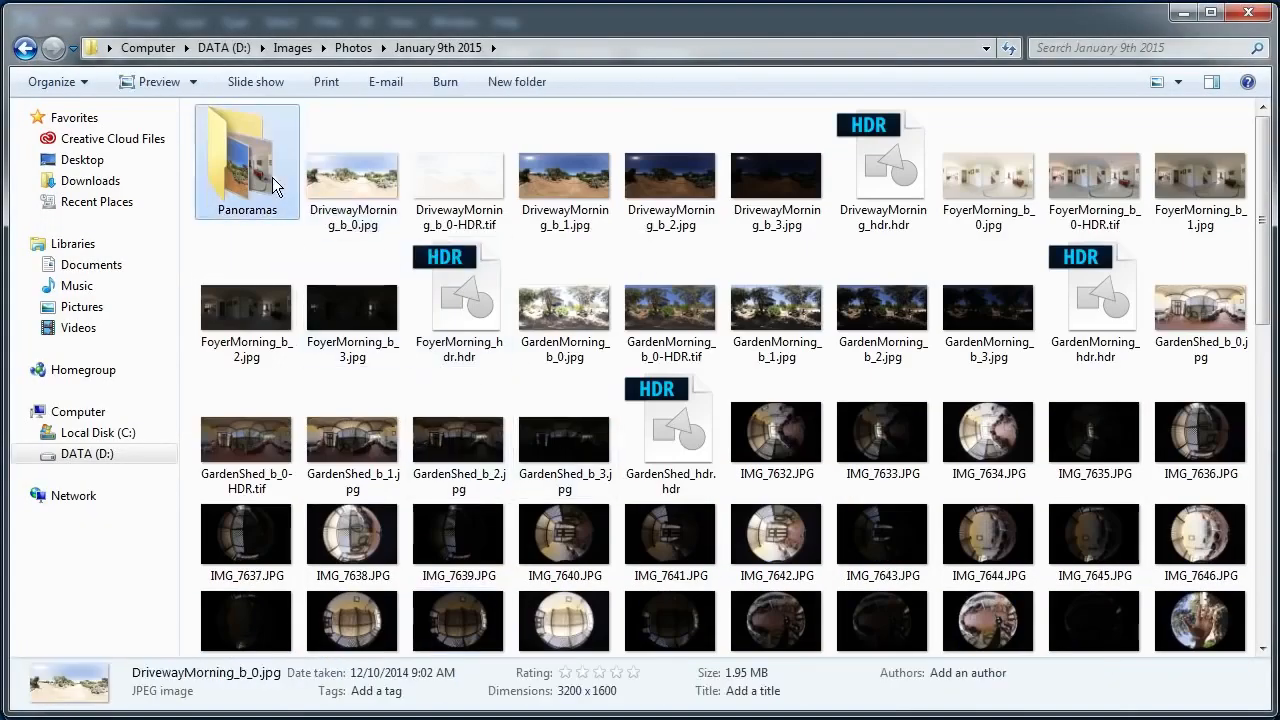
double_click(272, 178)
double_click(430, 166)
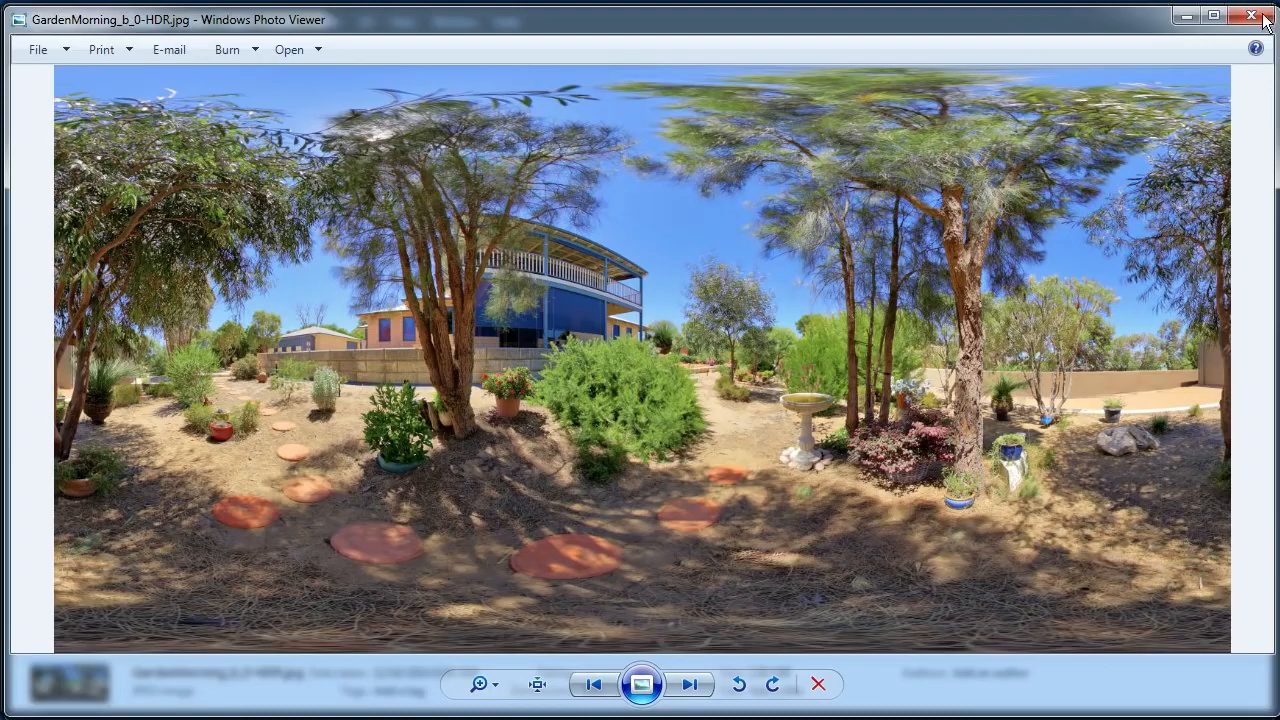
click(1262, 16)
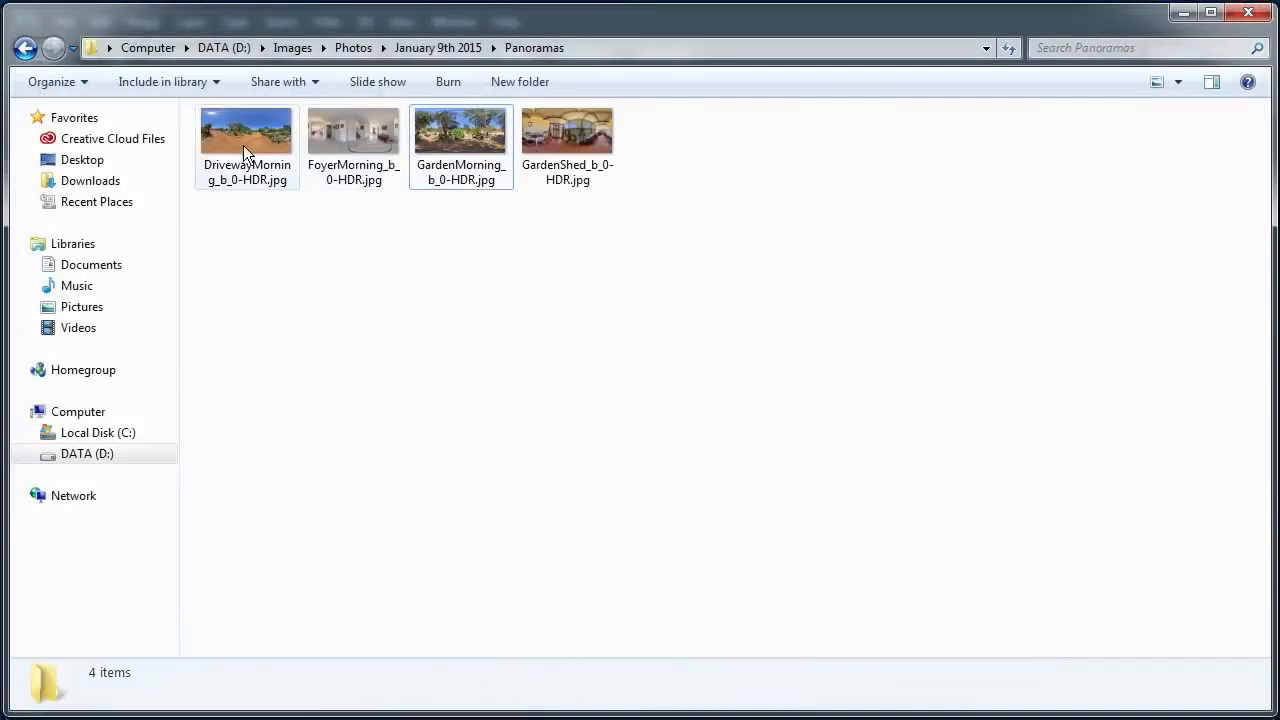
double_click(243, 145)
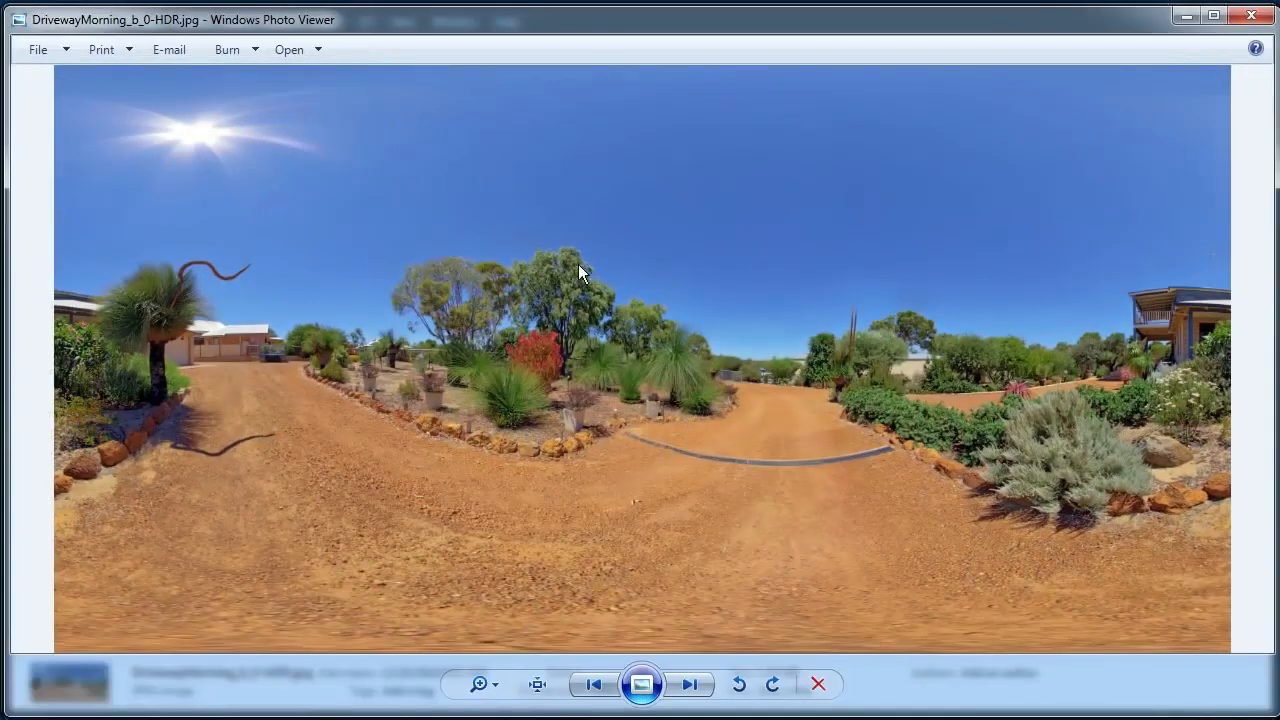
click(1252, 20)
Open the Panoramas folder inside the December 29th 2014 photo folder.
key(BackSpace)
key(BackSpace)
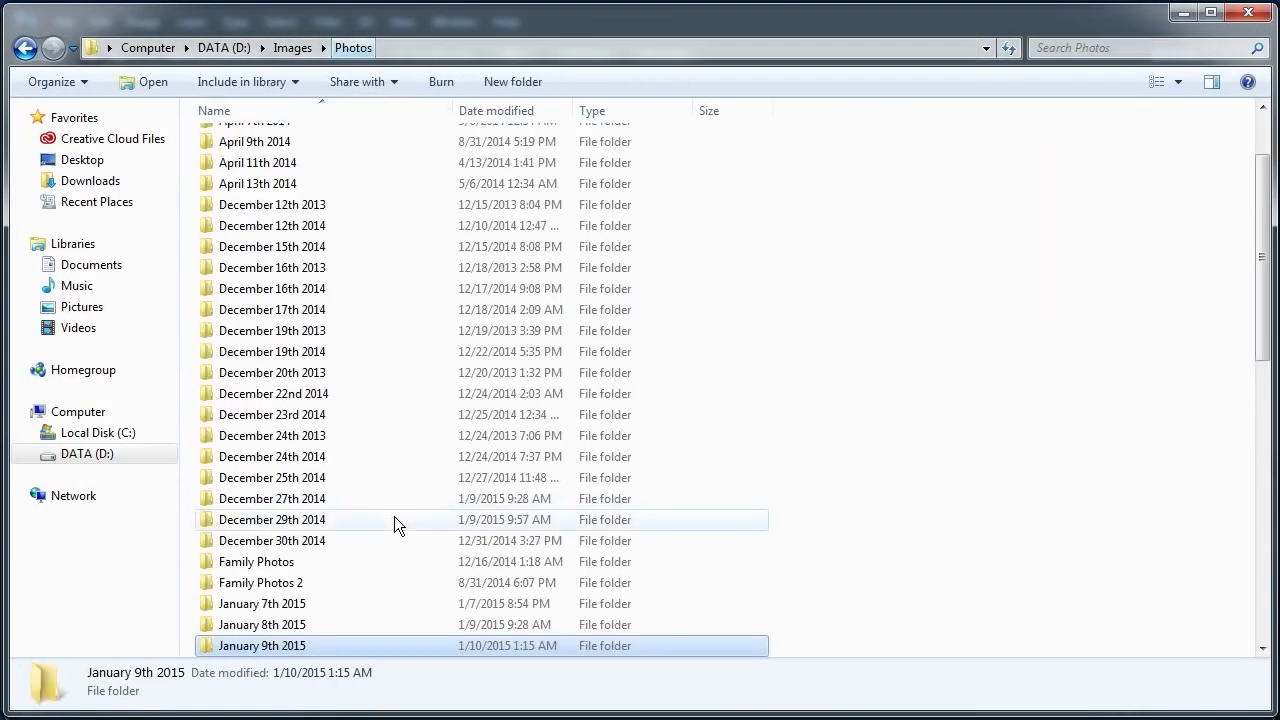
double_click(394, 520)
double_click(243, 193)
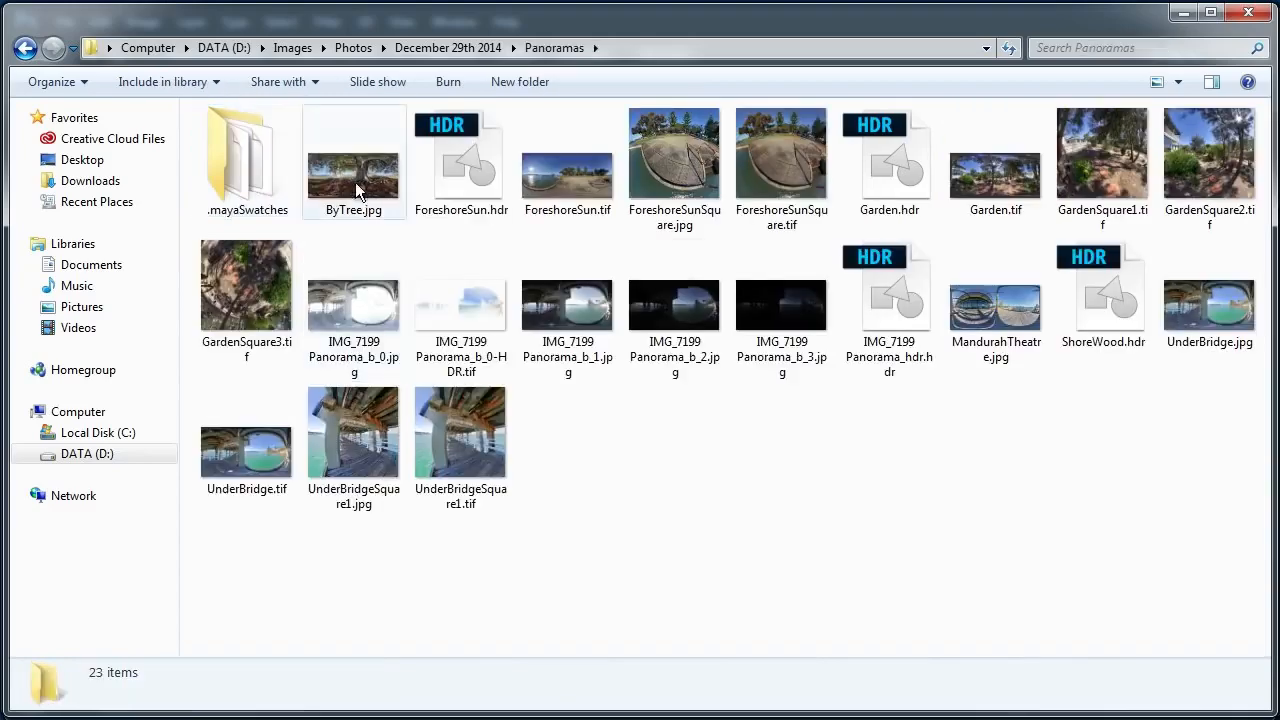
View ByTree.jpg from the Panoramas folder and GardenSuperWide001.jpg from its parent December 29th 2014 folder, closing each image after viewing.
double_click(354, 181)
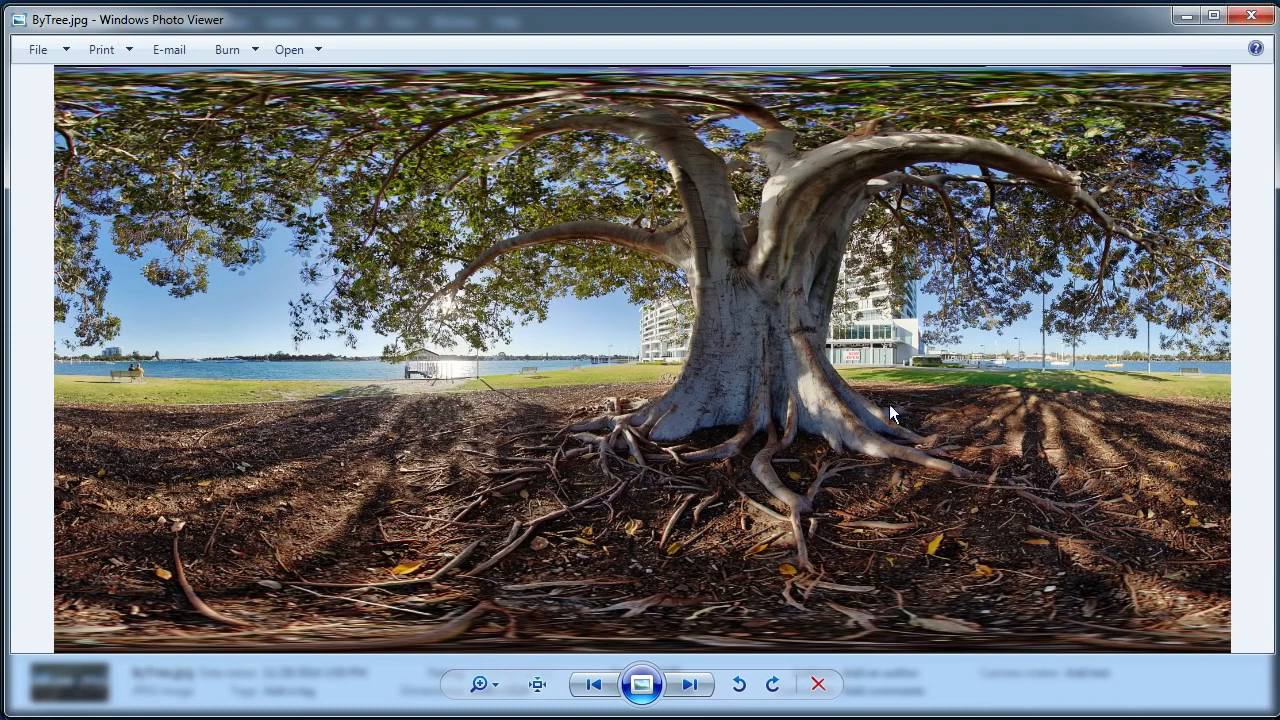
click(1251, 17)
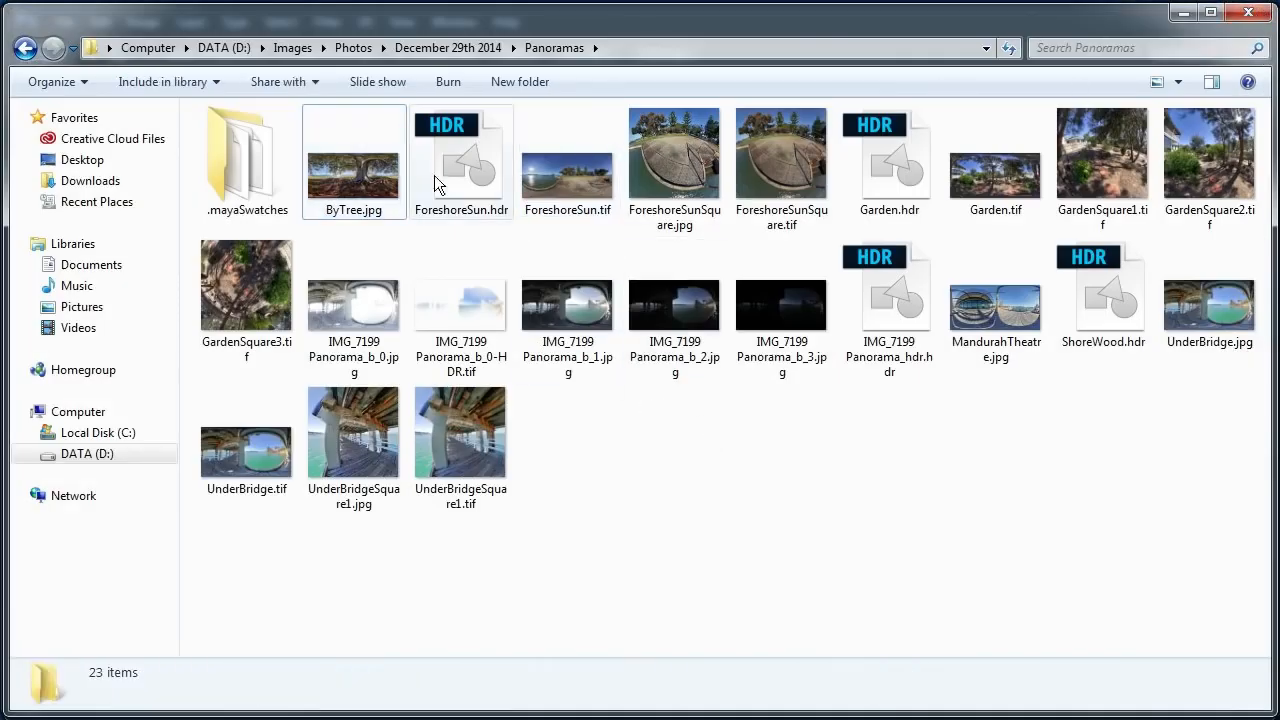
click(448, 47)
click(547, 283)
scroll(547, 283, down, 5)
scroll(547, 283, up, 5)
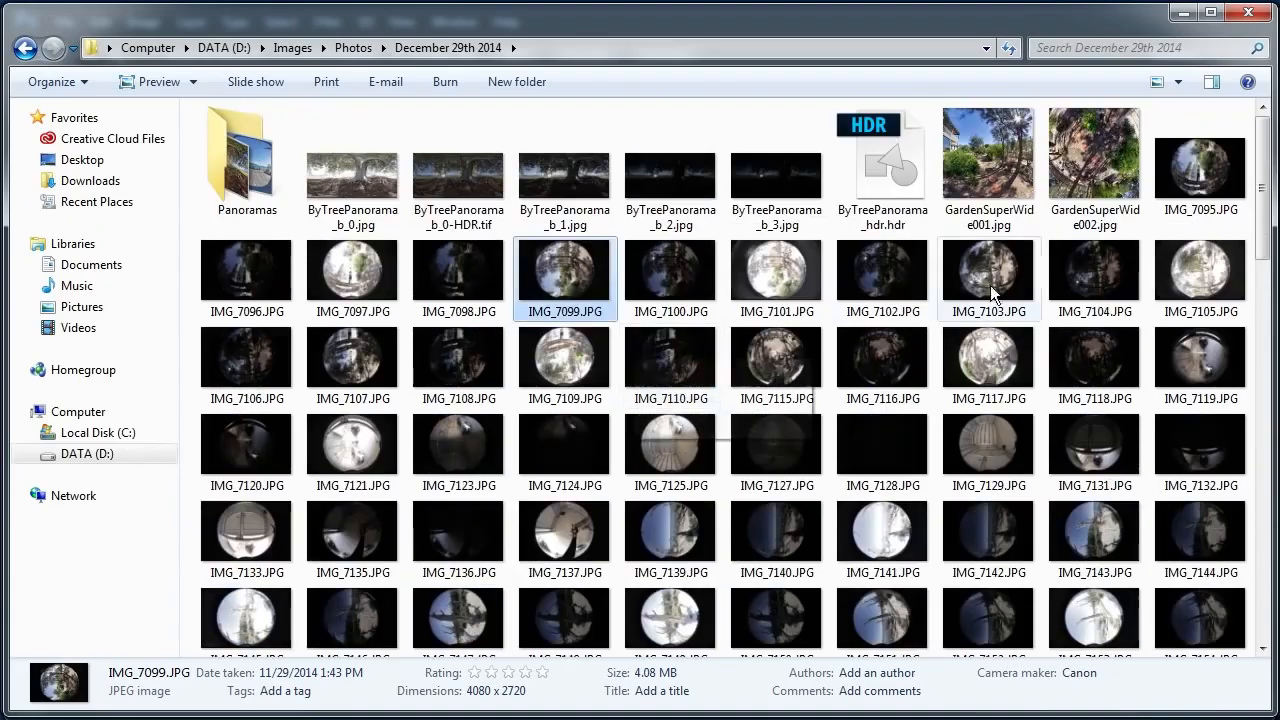
double_click(1006, 174)
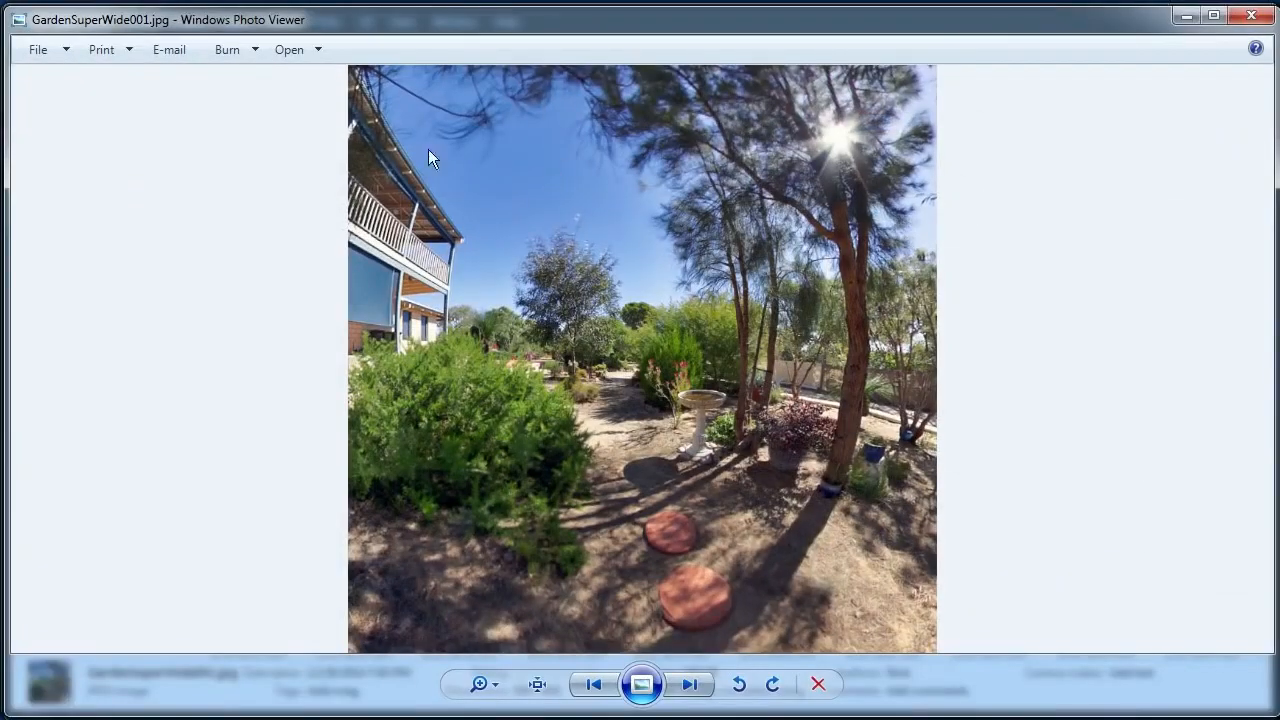
click(1250, 15)
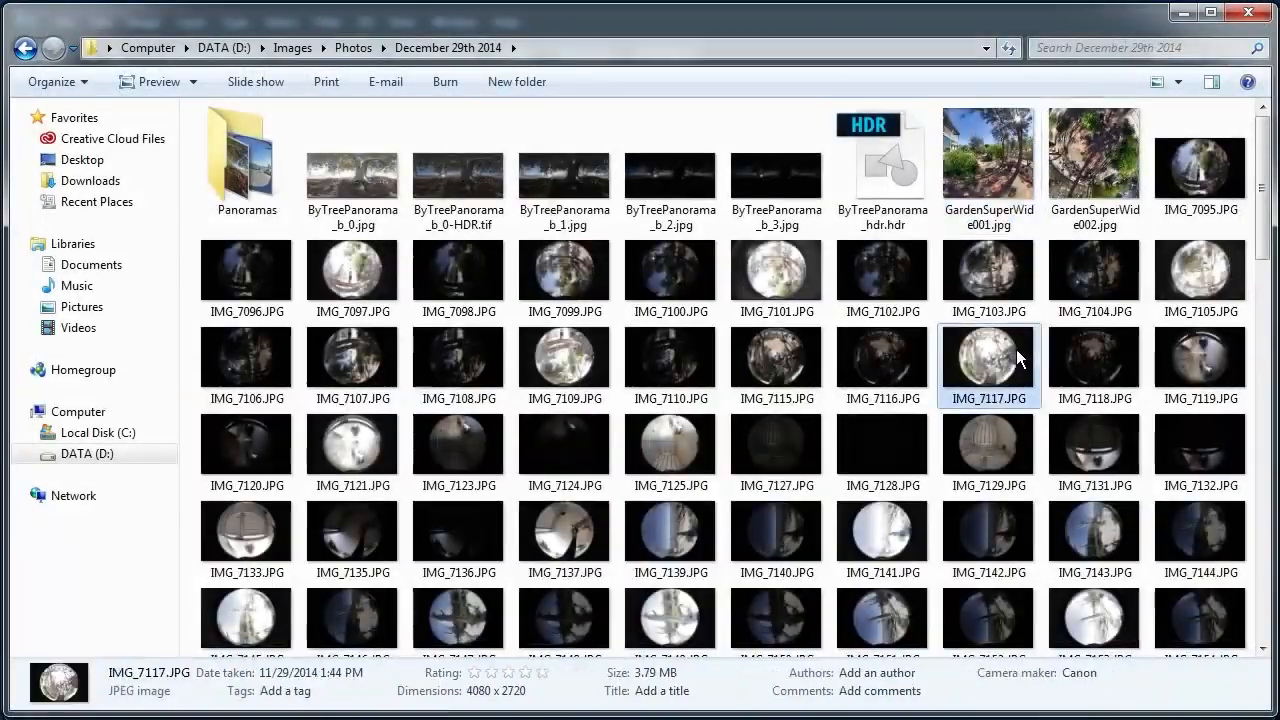
Open ShoreWood001.tif from the December 29th 2014 folder with Windows Photo Viewer instead of its default program.
scroll(1016, 349, down, 10)
right_click(1059, 475)
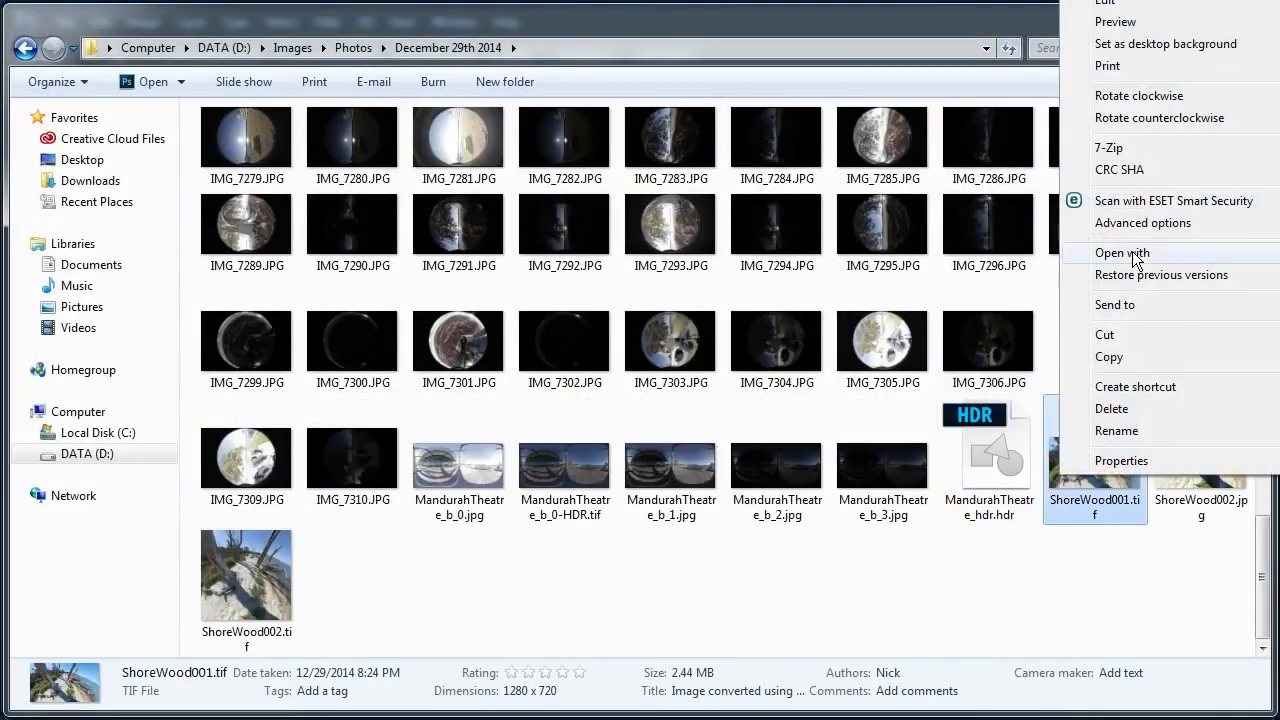
click(1279, 275)
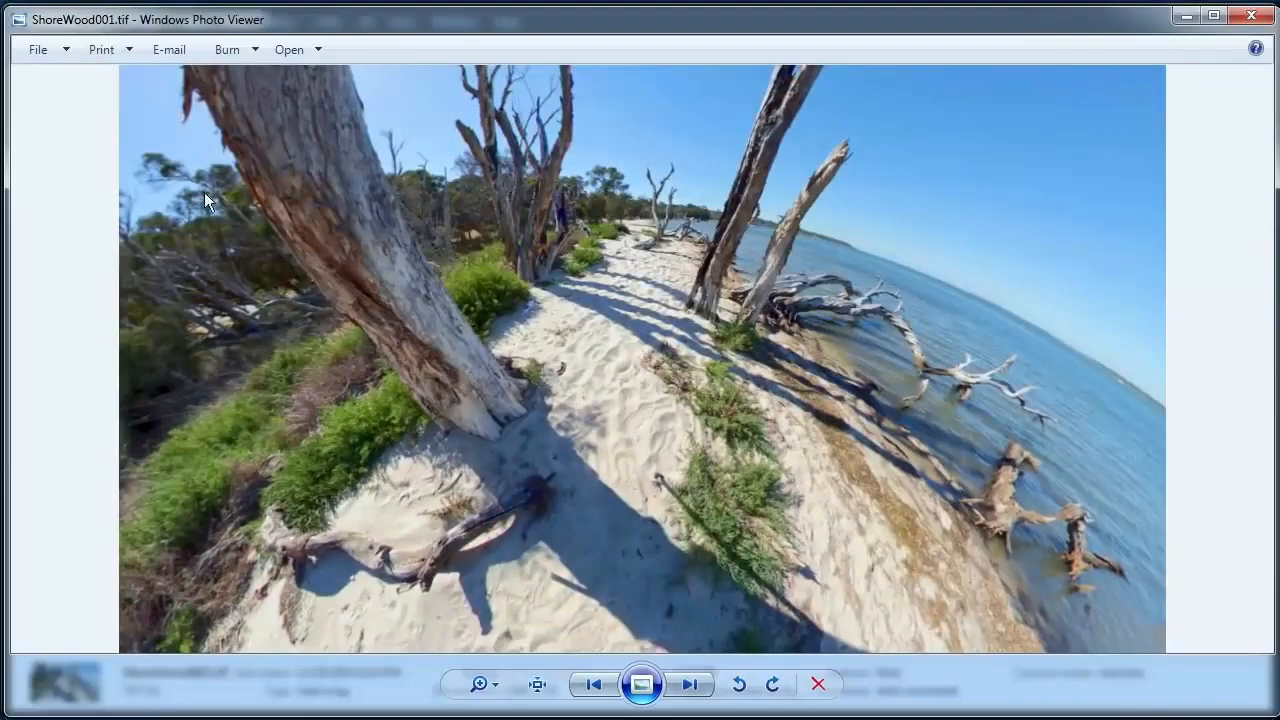